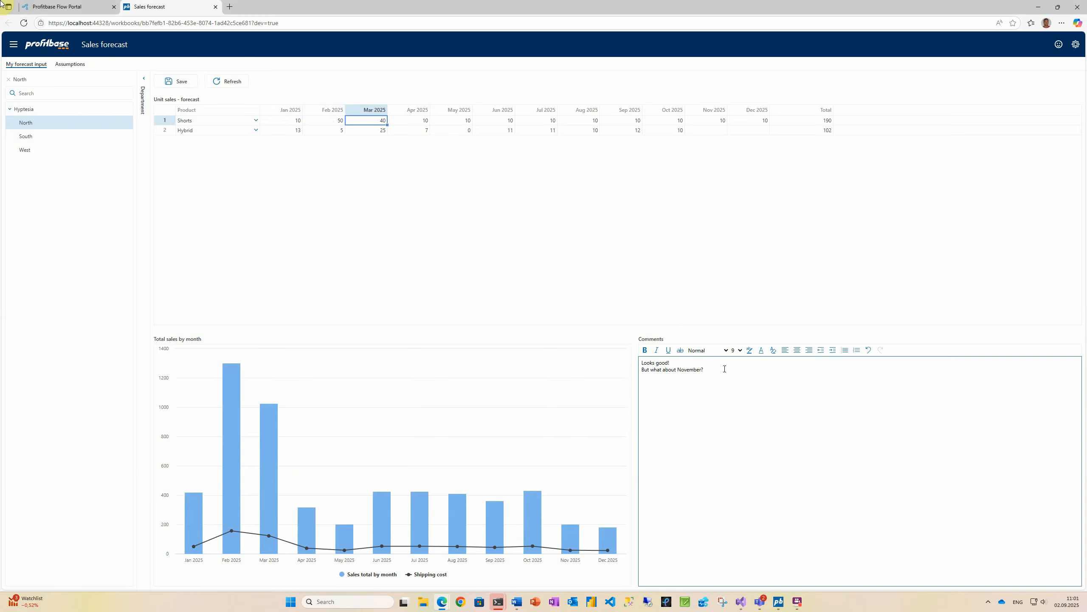
Step: Add the line "And december?" to the comments of the North sales forecast
{"action": "type", "text": "And december?"}
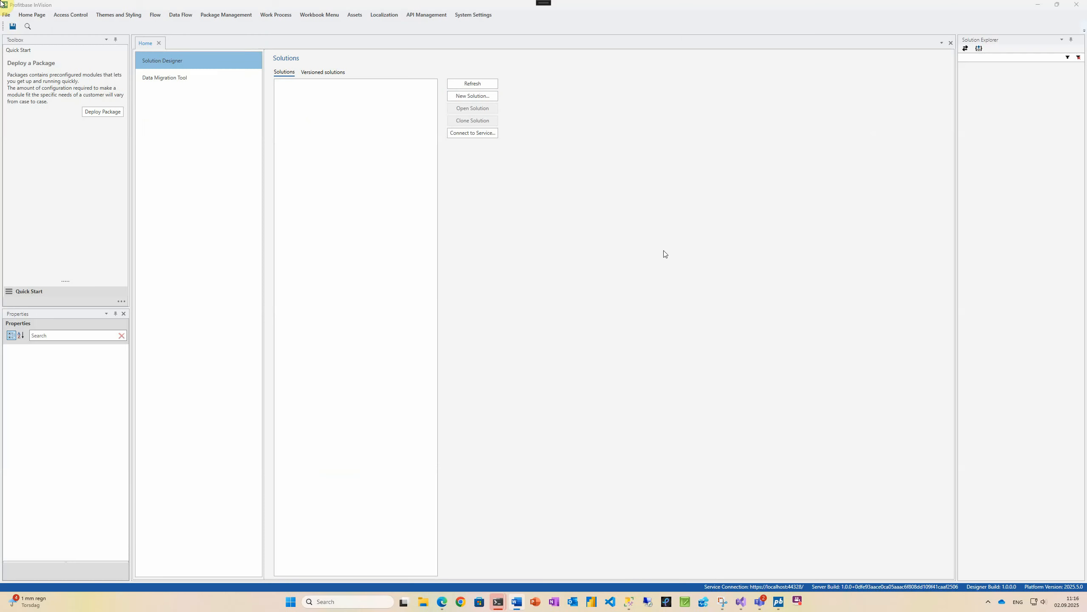
Step: In the InVision designer, create a new solution named My sales planner
{"action": "left_click", "coordinate": [471, 96]}
{"action": "type", "text": "My sales planner"}
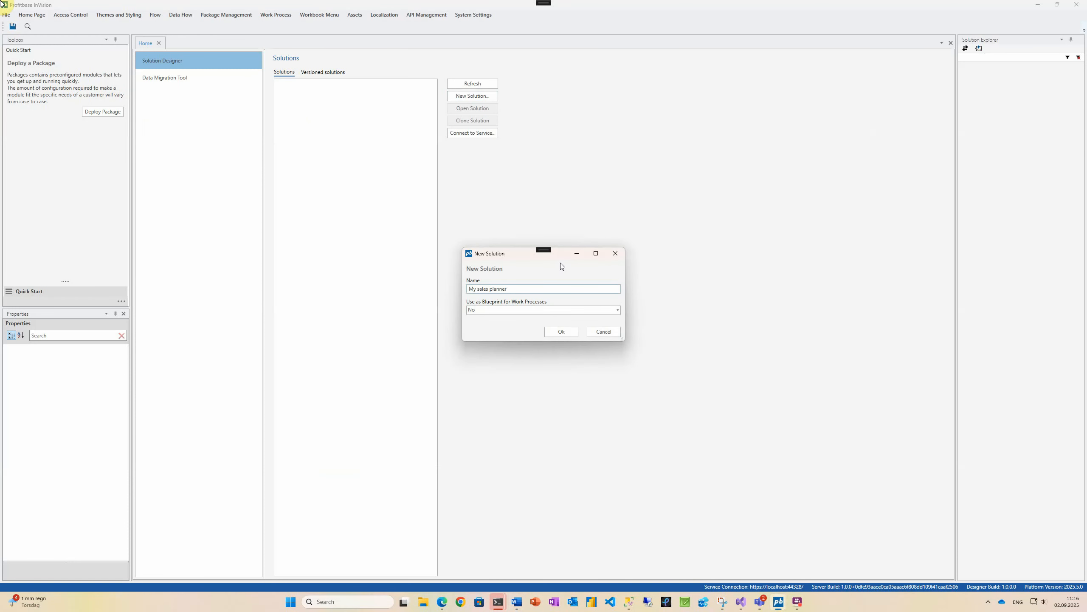
{"action": "left_click", "coordinate": [563, 329]}
Step: Add a folder named Data model under the solution's Content folder
{"action": "right_click", "coordinate": [990, 77]}
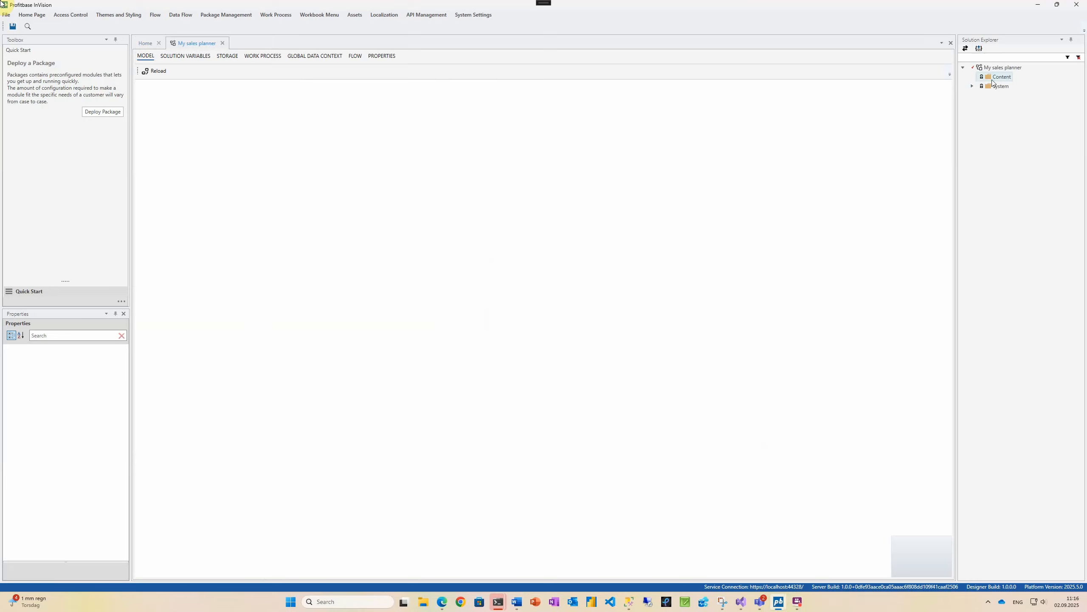
{"action": "left_click", "coordinate": [917, 150]}
{"action": "type", "text": "Data model"}
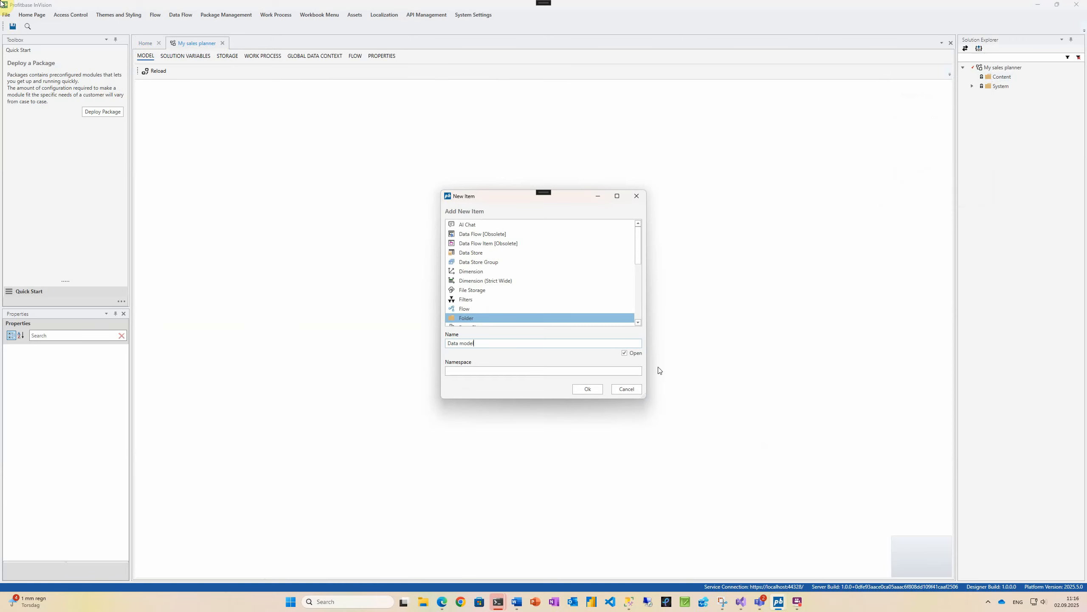
{"action": "left_click", "coordinate": [588, 389]}
Step: Add a folder named Dimensions inside the Data model folder
{"action": "right_click", "coordinate": [1011, 85]}
{"action": "left_click", "coordinate": [970, 120]}
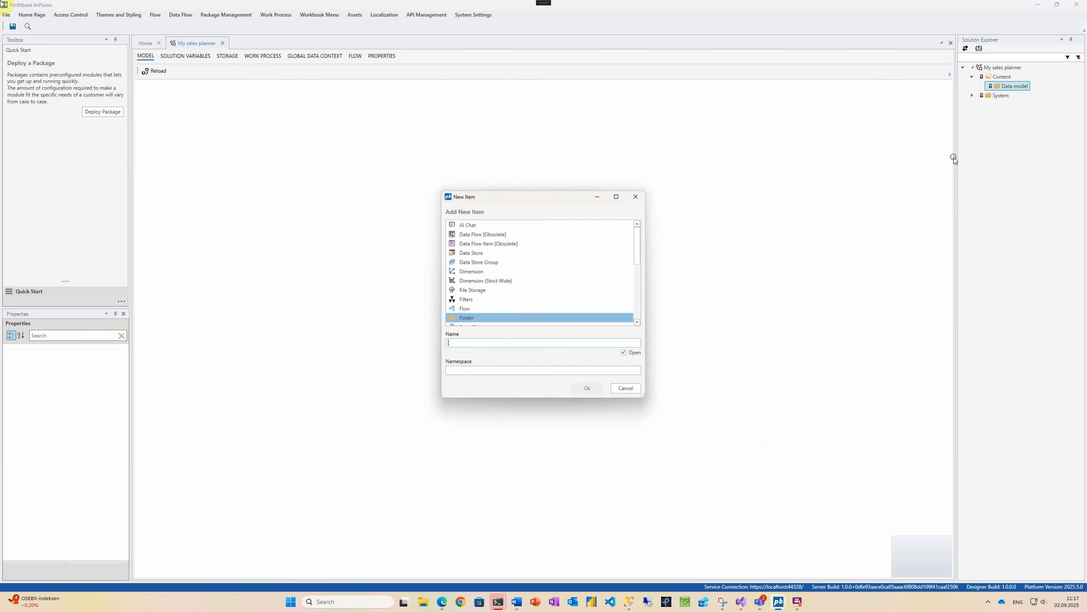
{"action": "left_click", "coordinate": [585, 389]}
Step: Create a dimension named Department in the Dimensions folder
{"action": "left_click", "coordinate": [982, 86]}
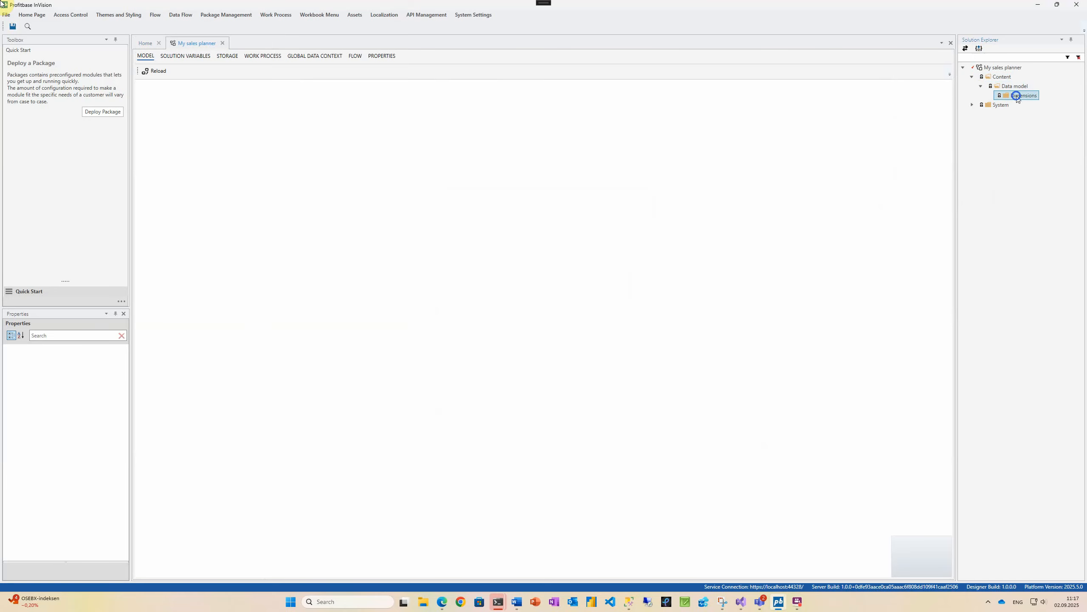
{"action": "right_click", "coordinate": [1019, 96]}
{"action": "left_click", "coordinate": [937, 122]}
{"action": "left_click", "coordinate": [486, 271]}
{"action": "left_click", "coordinate": [474, 342]}
{"action": "type", "text": "Department"}
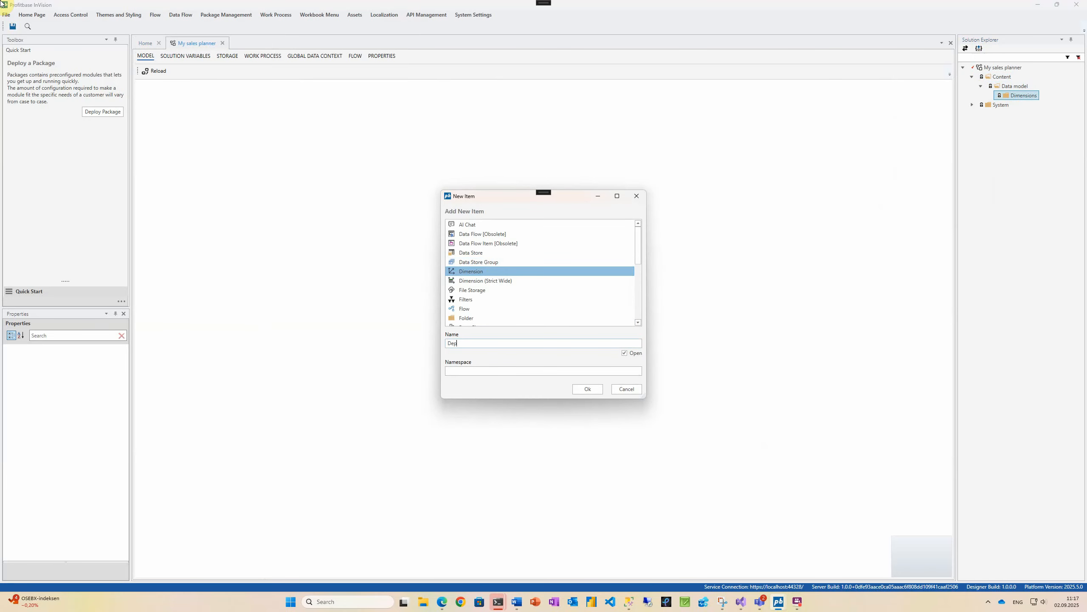
{"action": "left_click", "coordinate": [587, 389]}
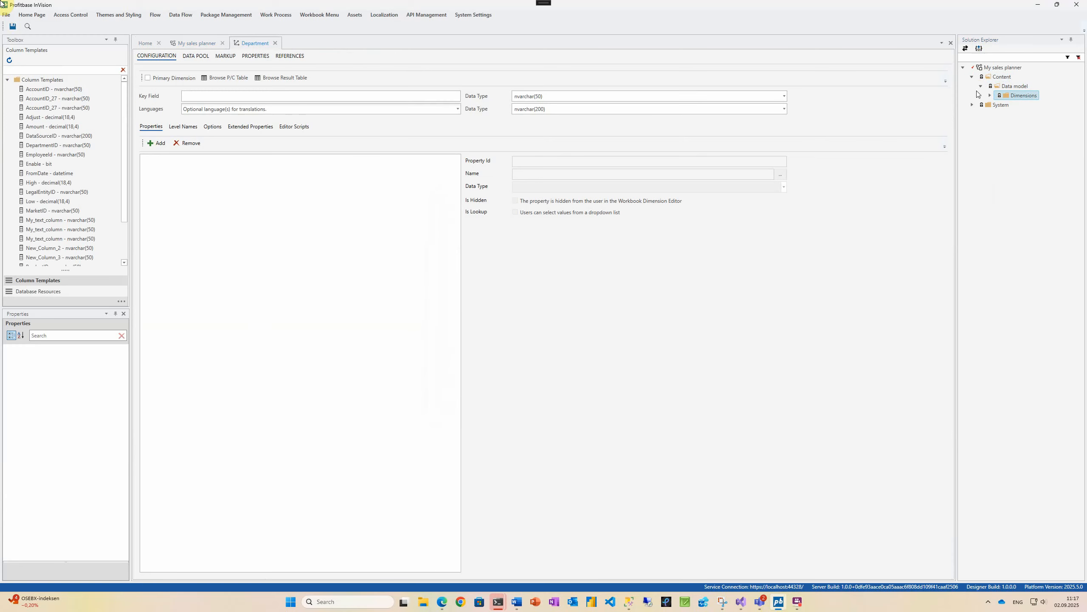
Step: Create a dimension named Product in the Dimensions folder
{"action": "right_click", "coordinate": [1012, 97]}
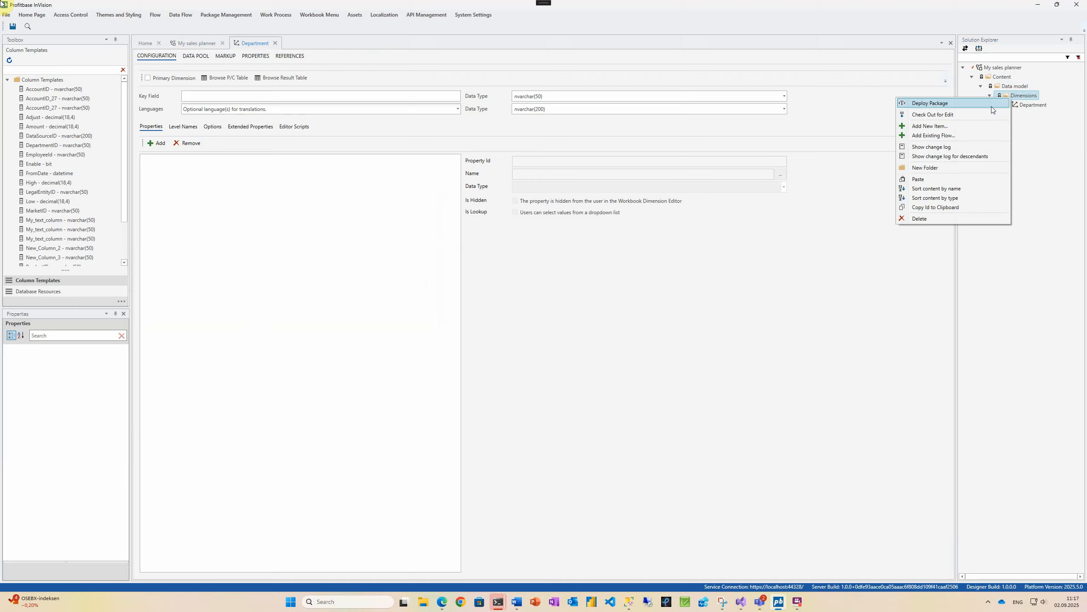
{"action": "left_click", "coordinate": [942, 125]}
{"action": "type", "text": "Product"}
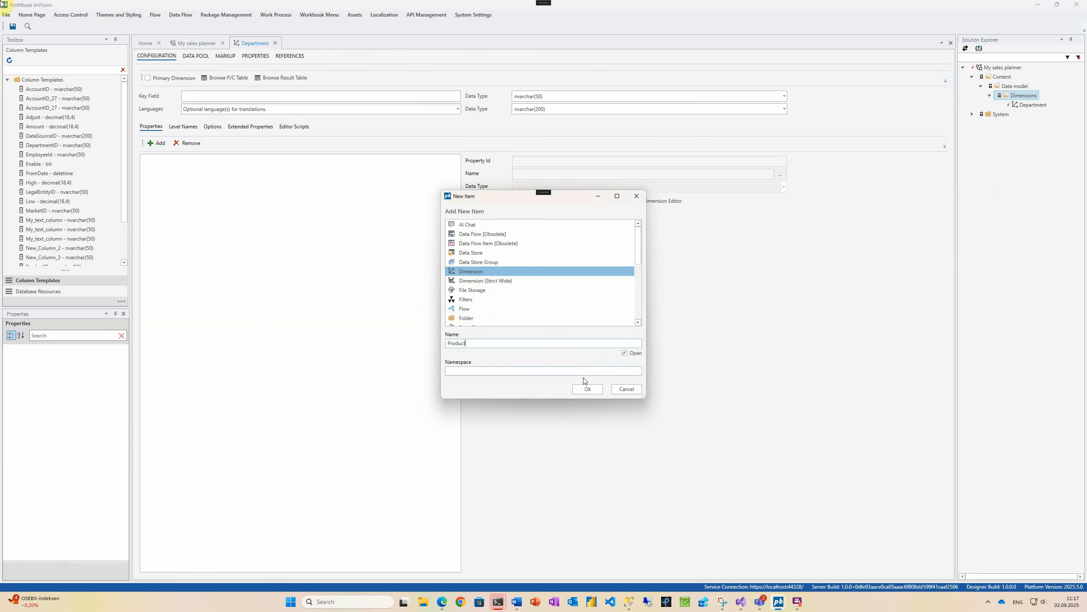
{"action": "left_click", "coordinate": [588, 388]}
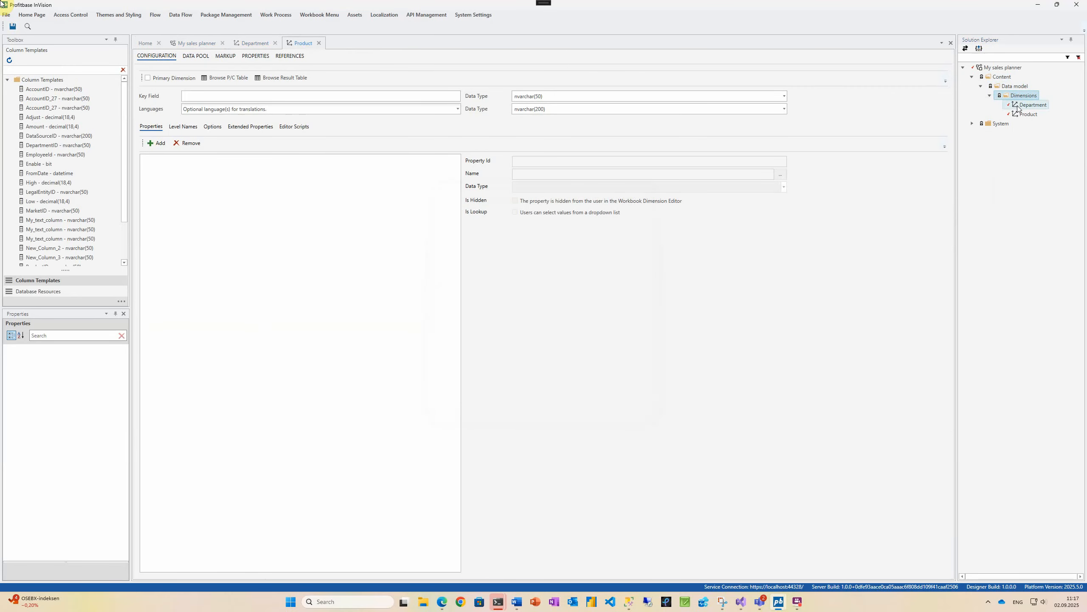
Step: Set the Product dimension's key field to ProductID and save it to generate the dimension
{"action": "left_click", "coordinate": [272, 95]}
{"action": "type", "text": "ProductID"}
{"action": "key", "text": "ctrl+s"}
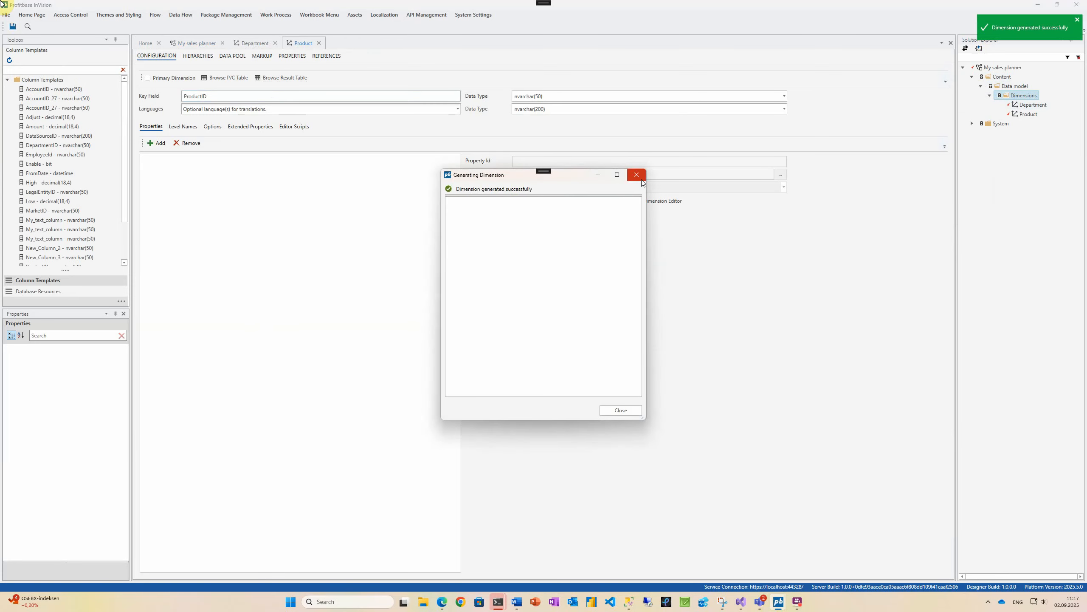
{"action": "left_click", "coordinate": [637, 175]}
Step: Set the Department dimension's key field to DepartmentID and save it to generate the dimension
{"action": "left_click", "coordinate": [253, 43]}
{"action": "type", "text": "DepartmentID"}
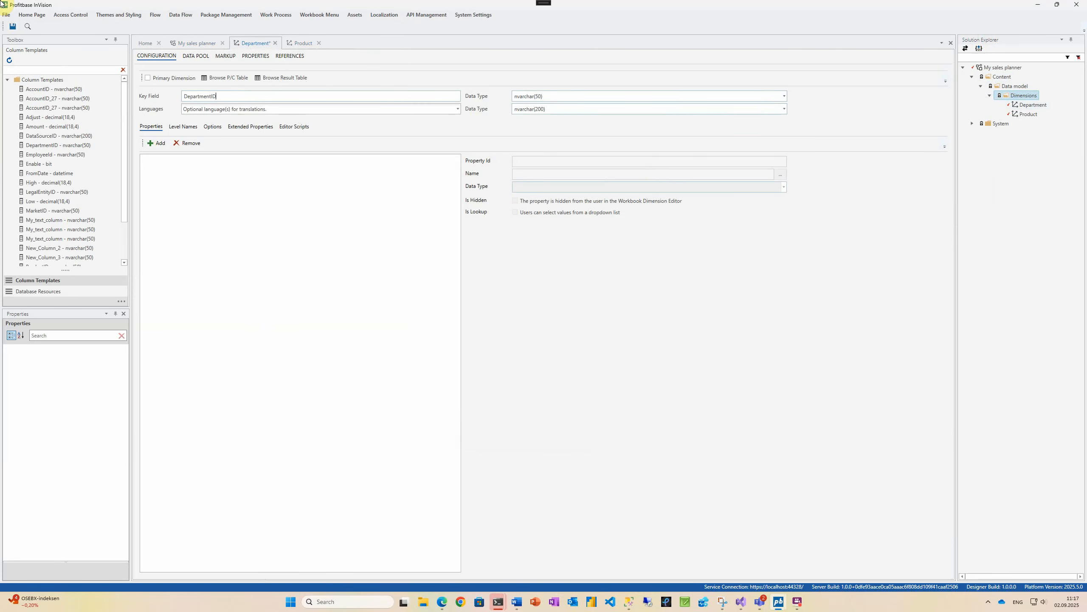
{"action": "key", "text": "ctrl+s"}
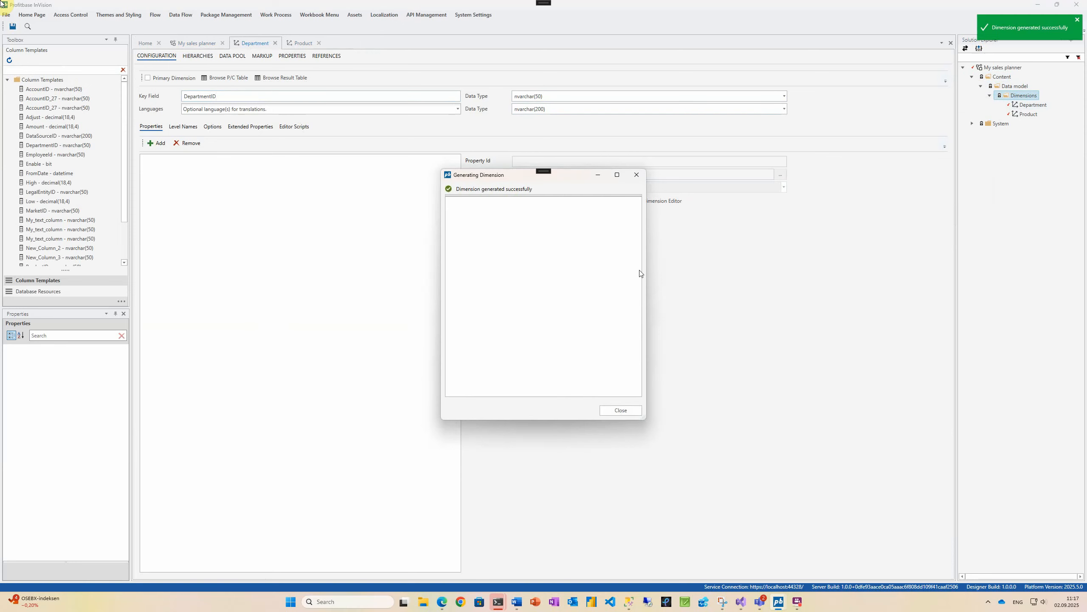
{"action": "left_click", "coordinate": [624, 411]}
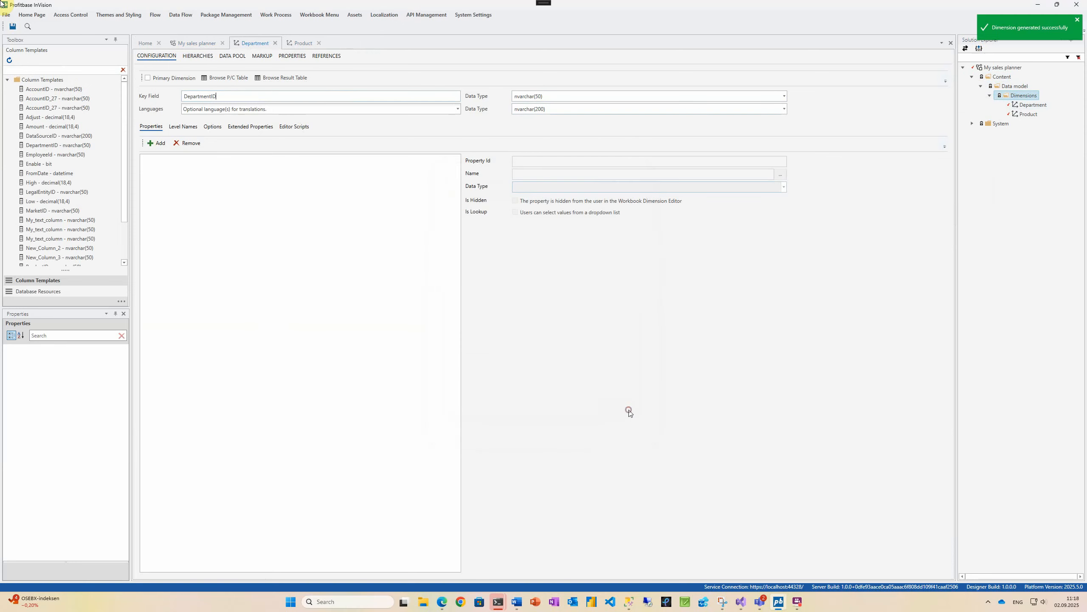
Step: Create a data store named Sales forecast input in the Data model folder
{"action": "right_click", "coordinate": [1007, 92]}
{"action": "left_click", "coordinate": [925, 116]}
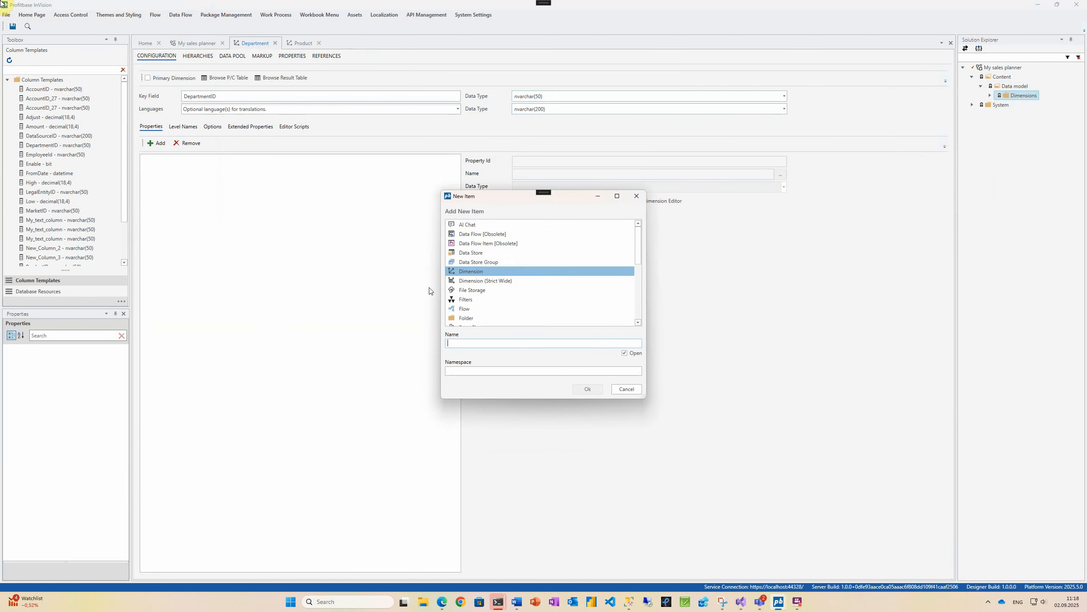
{"action": "left_click", "coordinate": [507, 253]}
{"action": "type", "text": "Sales forecast input"}
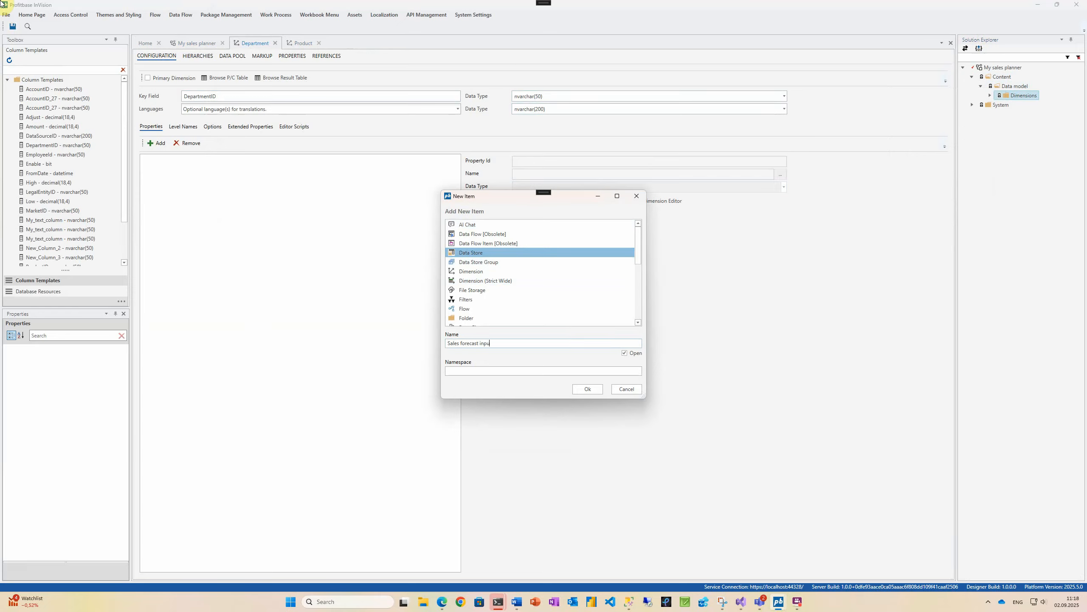
{"action": "left_click", "coordinate": [585, 390]}
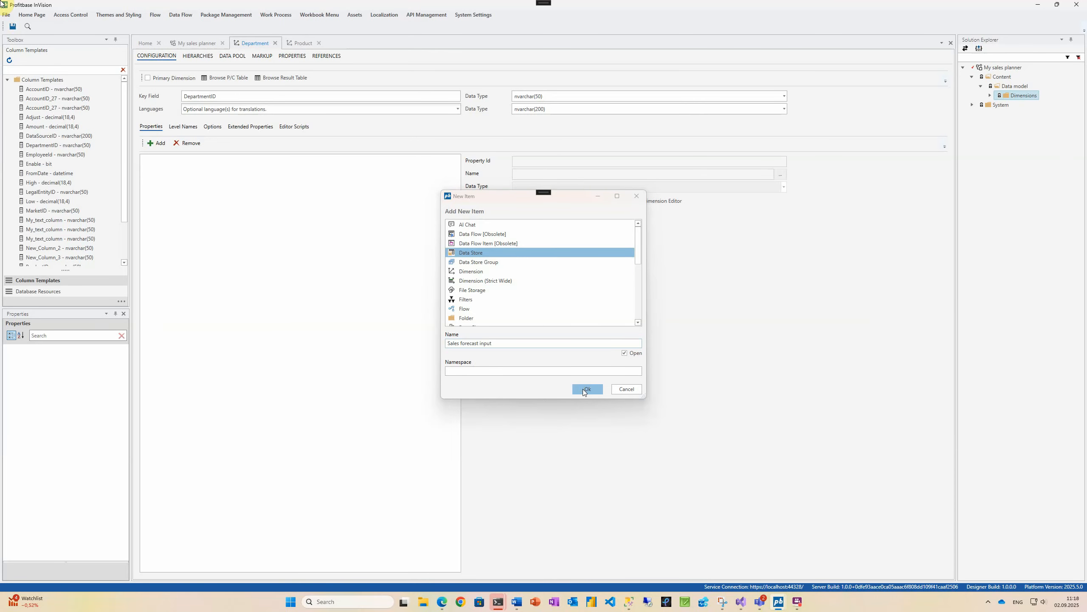
{"action": "left_click", "coordinate": [585, 390]}
Step: Add two columns named DepartmentID and ProductID to the Sales forecast input schema
{"action": "left_click", "coordinate": [172, 88]}
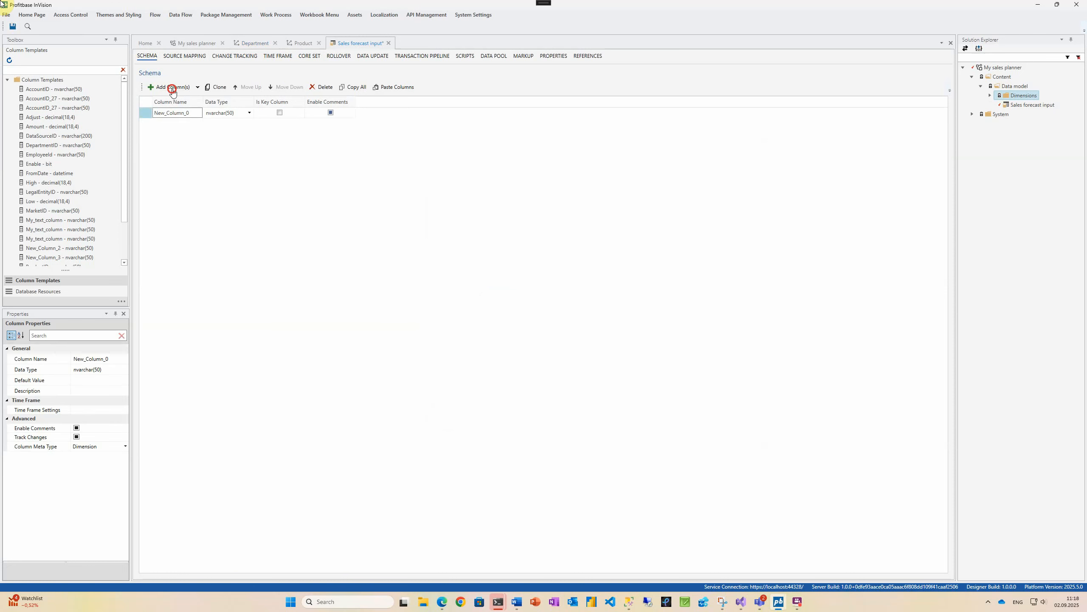
{"action": "left_click", "coordinate": [172, 88]}
{"action": "double_click", "coordinate": [170, 113]}
{"action": "type", "text": "DepartmentID"}
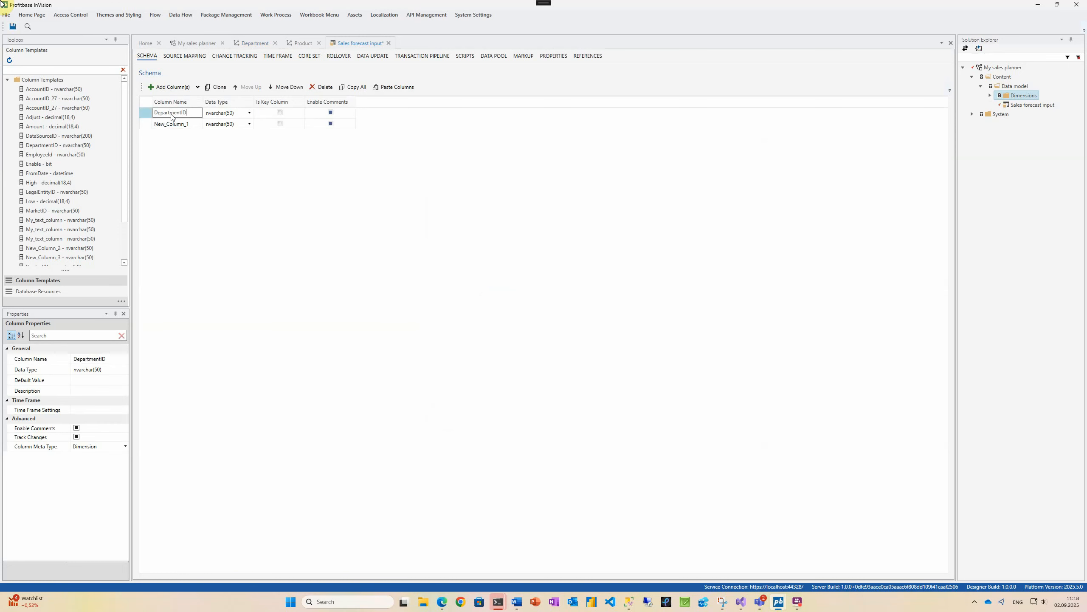
{"action": "key", "text": "Down"}
{"action": "type", "text": "Product"}
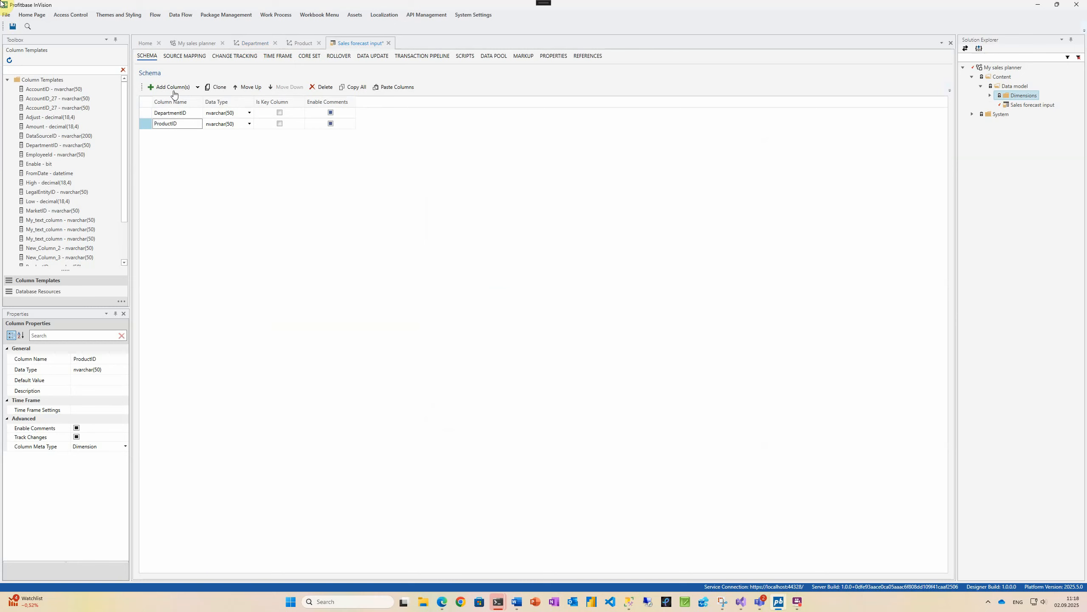
Step: Add 12 time frame columns with prefix P, number format 00 and data type decimal(18,4)
{"action": "left_click", "coordinate": [197, 87]}
{"action": "left_click", "coordinate": [186, 130]}
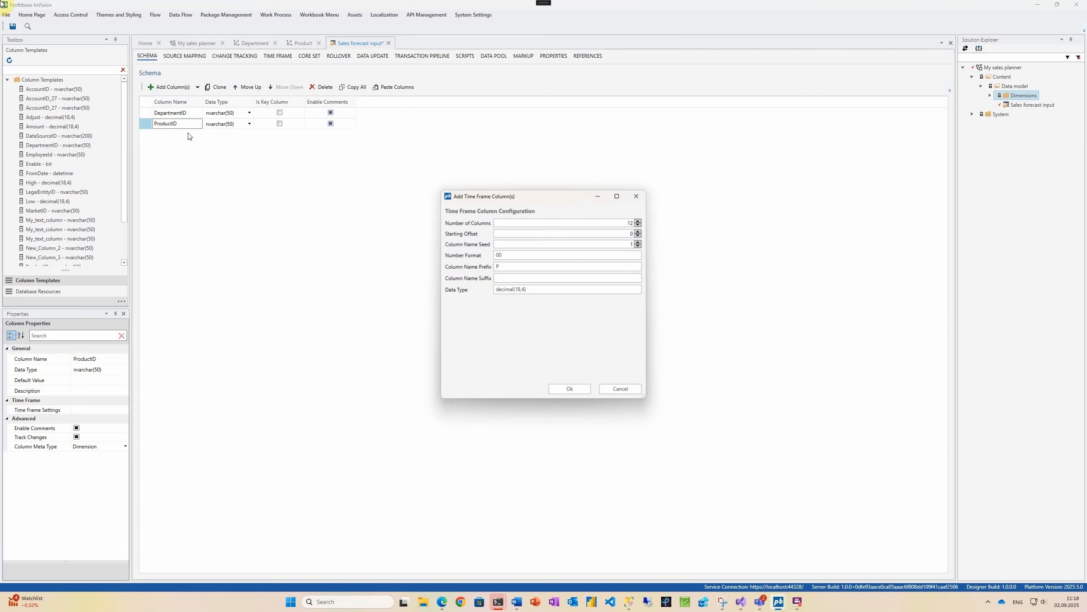
{"action": "left_click", "coordinate": [572, 388]}
Step: Add a Total column with data type decimal(18,4) and save the data store schema
{"action": "left_click", "coordinate": [169, 87]}
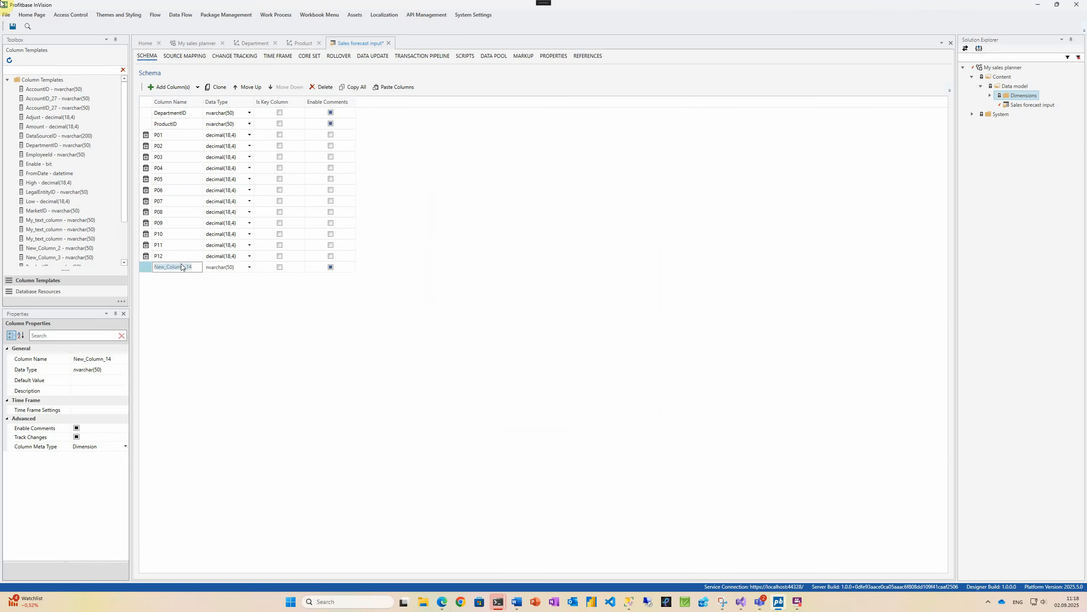
{"action": "type", "text": "Total"}
{"action": "key", "text": "Tab"}
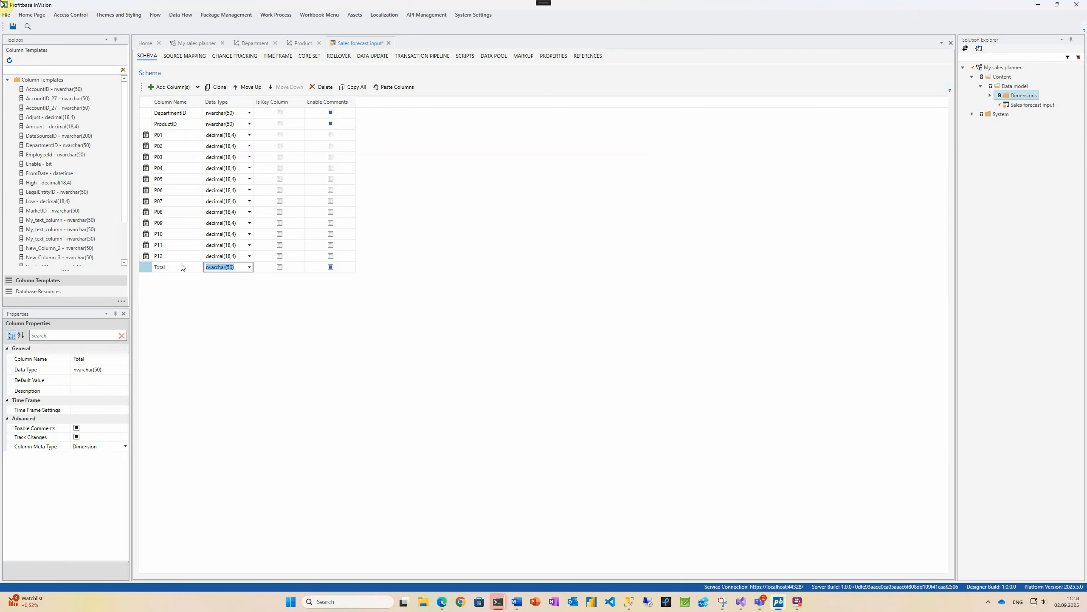
{"action": "type", "text": "decimal(18,4)"}
{"action": "key", "text": "Tab"}
{"action": "key", "text": "ctrl+s"}
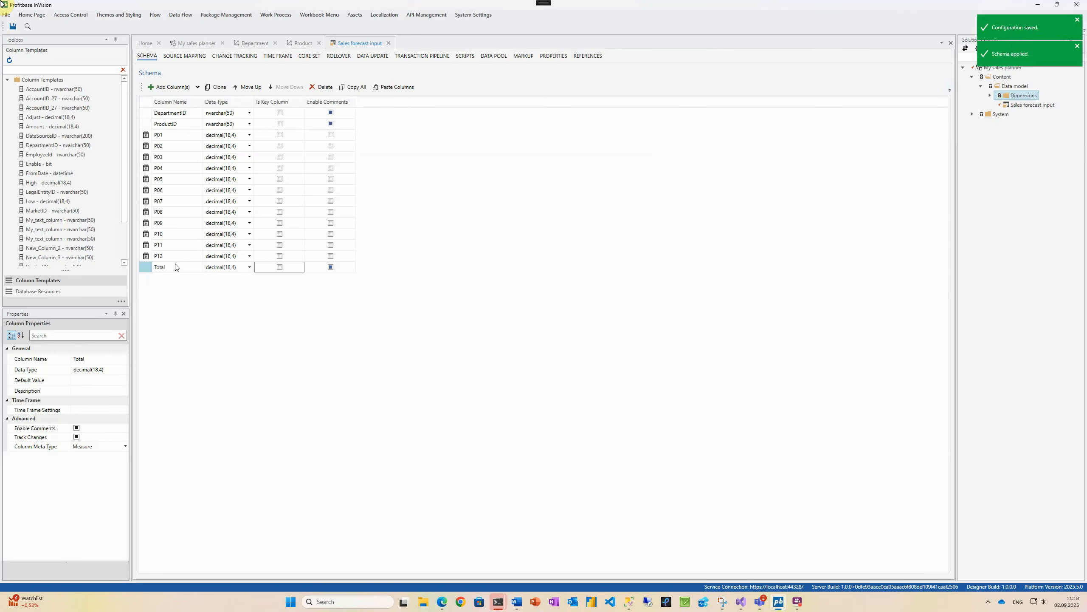
Step: Add the solution's Department and Product dimensions as sources in the data store's source mapping
{"action": "left_click", "coordinate": [200, 57]}
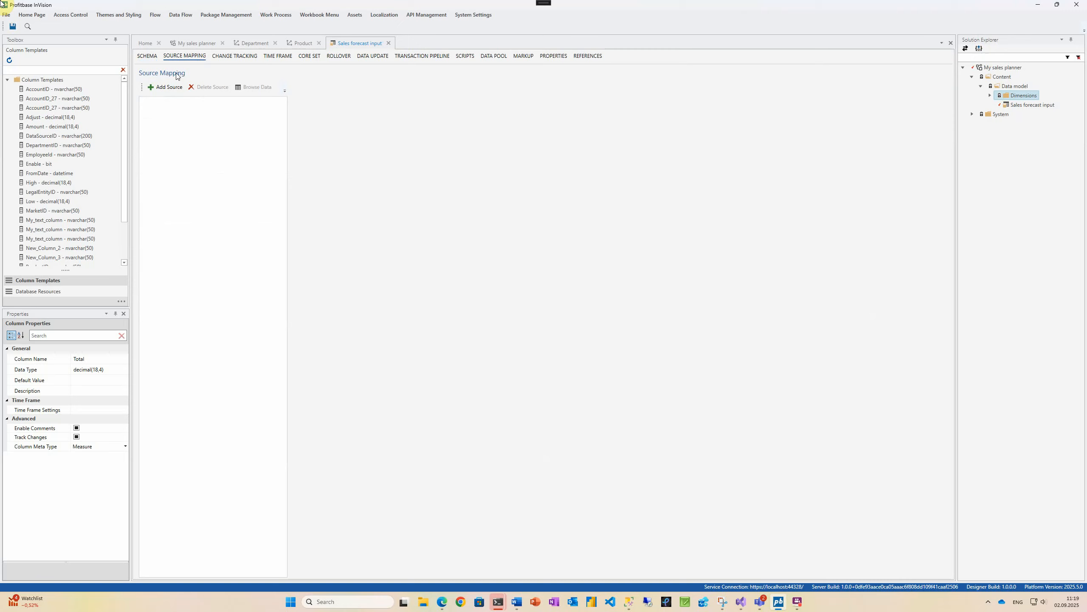
{"action": "left_click", "coordinate": [165, 87]}
{"action": "left_click", "coordinate": [473, 170]}
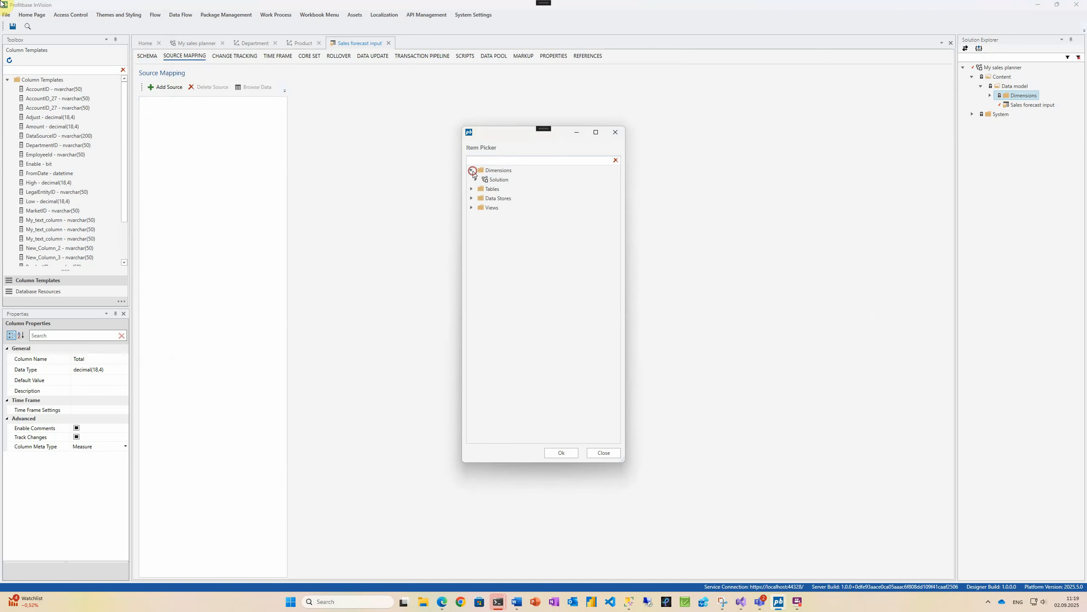
{"action": "left_click", "coordinate": [476, 179]}
{"action": "double_click", "coordinate": [501, 189]}
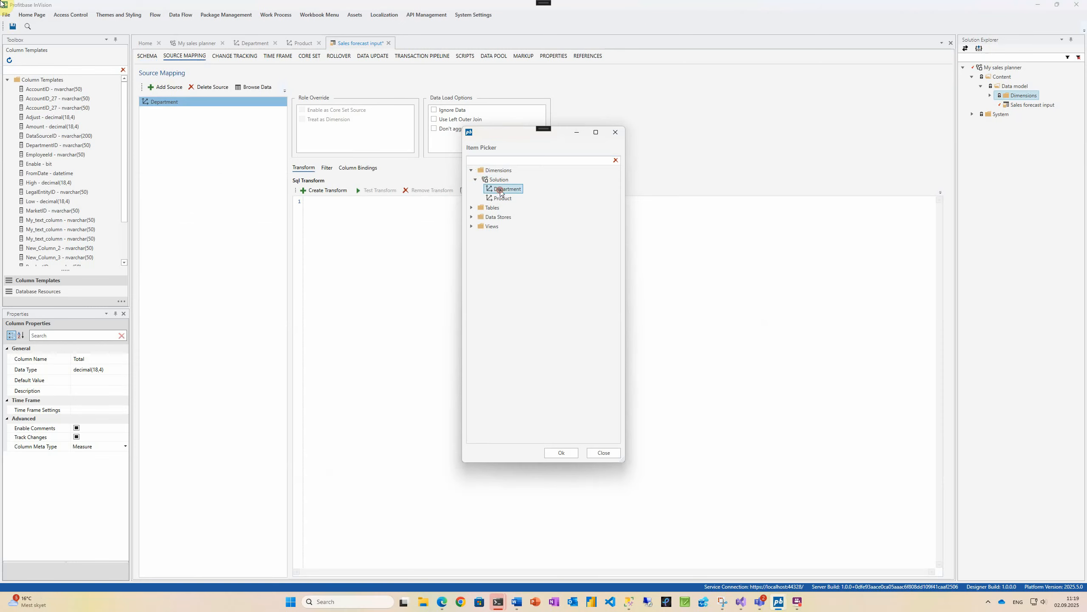
{"action": "double_click", "coordinate": [501, 198]}
{"action": "left_click", "coordinate": [561, 453]}
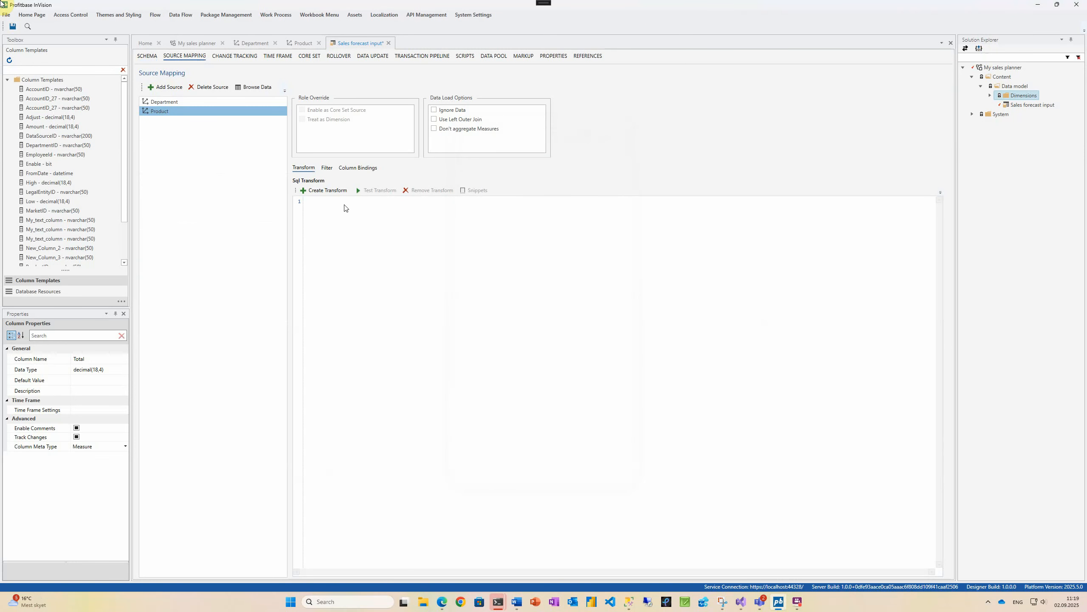
Step: Auto-bind the source columns of Department and Product to the data store and save the mapping
{"action": "left_click", "coordinate": [170, 101]}
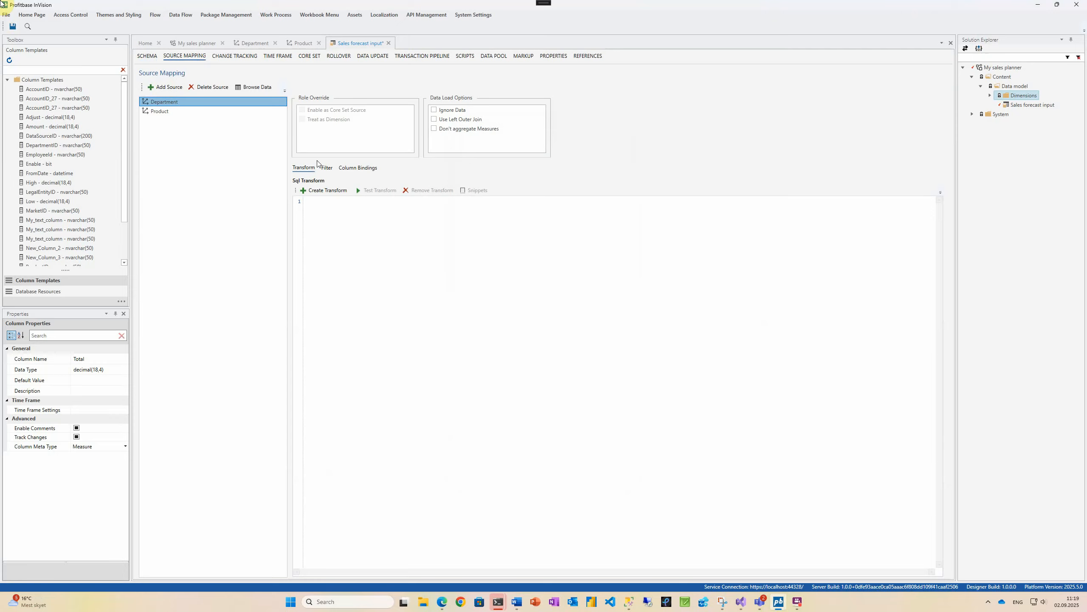
{"action": "left_click", "coordinate": [357, 168]}
{"action": "left_click", "coordinate": [426, 190]}
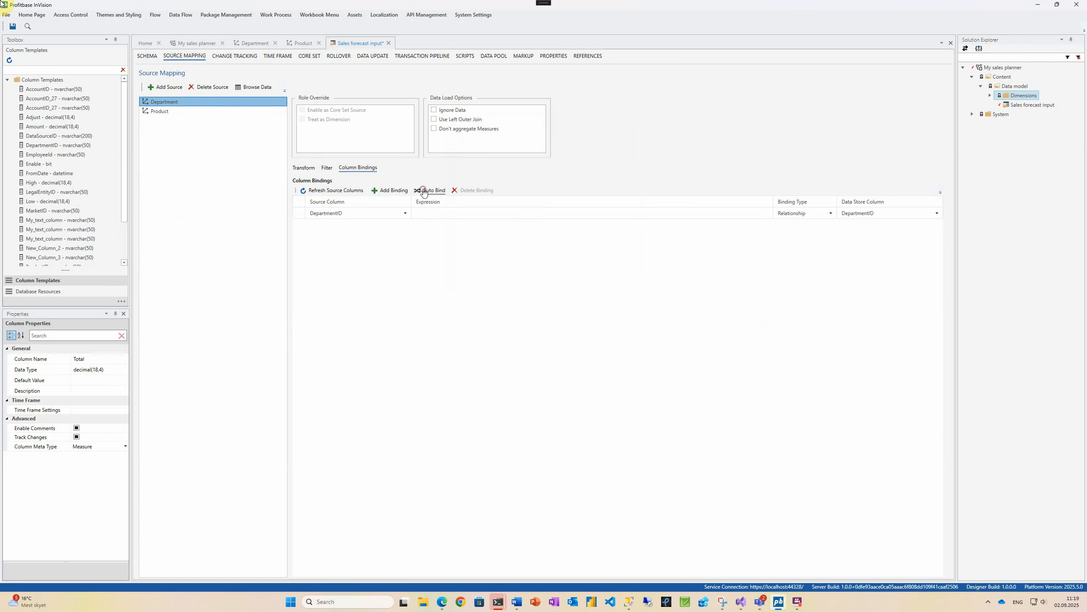
{"action": "left_click", "coordinate": [177, 111]}
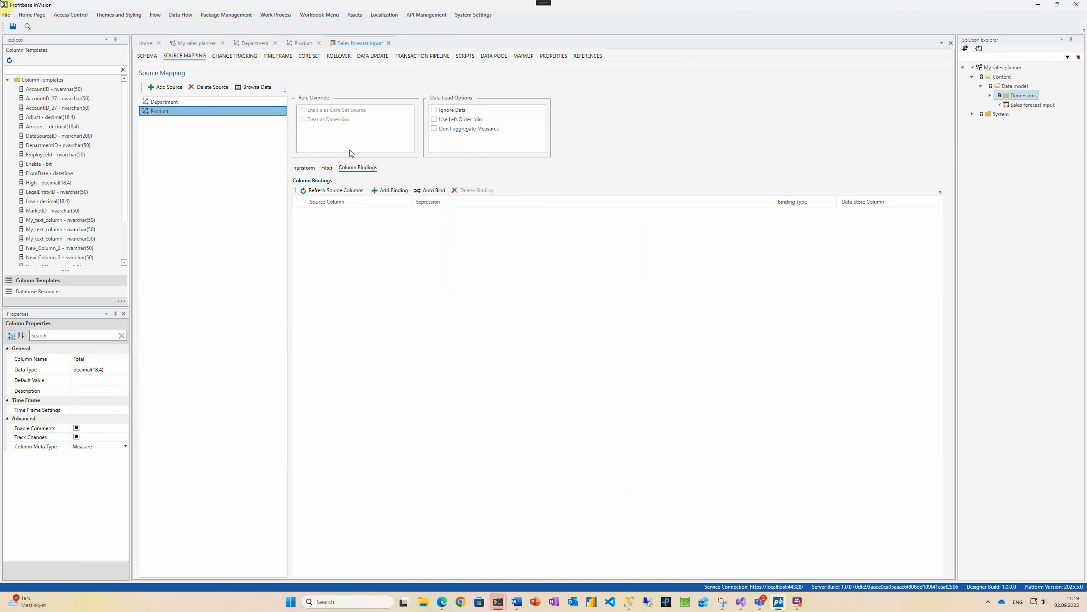
{"action": "left_click", "coordinate": [432, 191]}
{"action": "key", "text": "ctrl+s"}
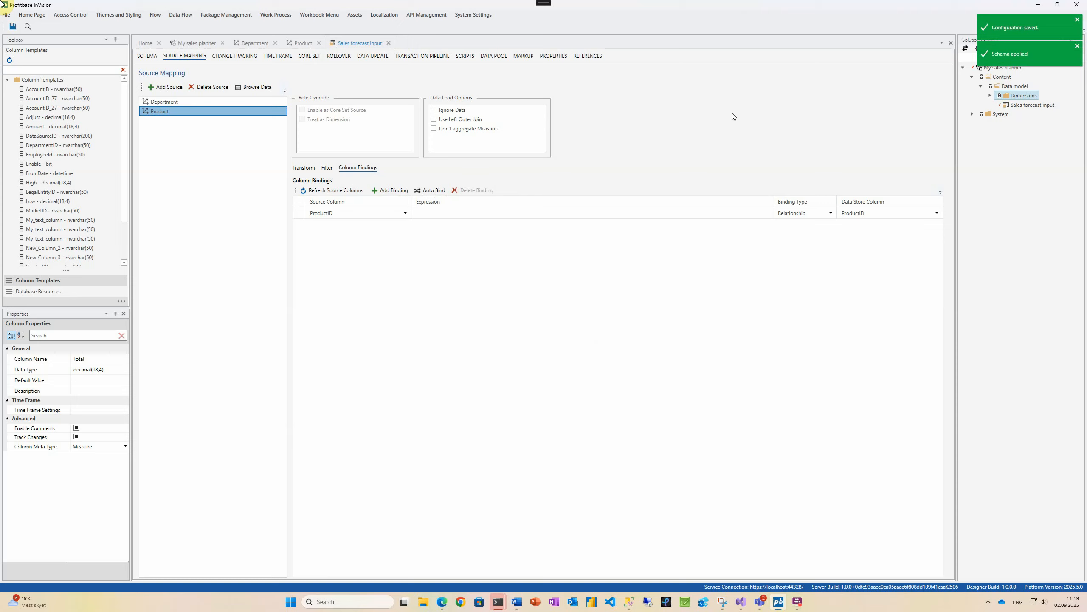
Step: Create a worksheet named Sales forecast input on the Sales forecast input data store
{"action": "right_click", "coordinate": [1022, 107]}
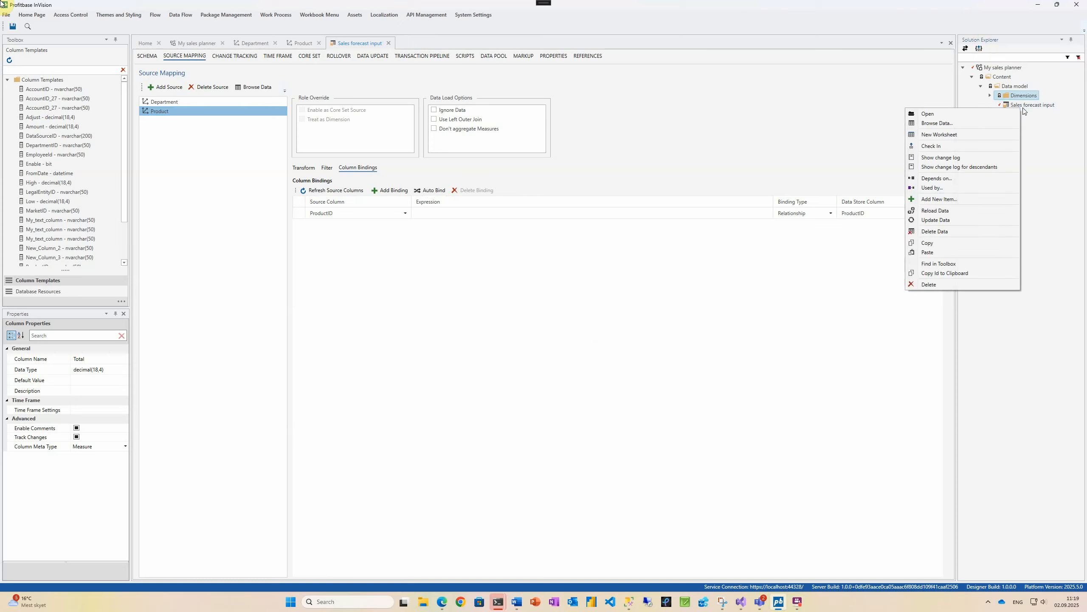
{"action": "left_click", "coordinate": [967, 135]}
{"action": "type", "text": "Sales foreca"}
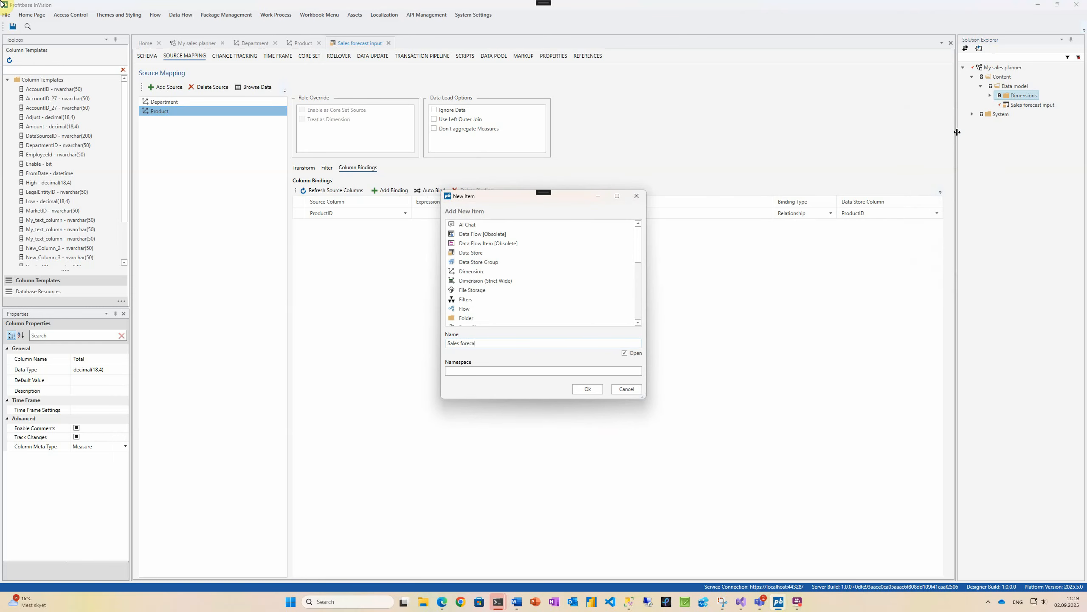
{"action": "type", "text": "st input"}
{"action": "left_click", "coordinate": [598, 391]}
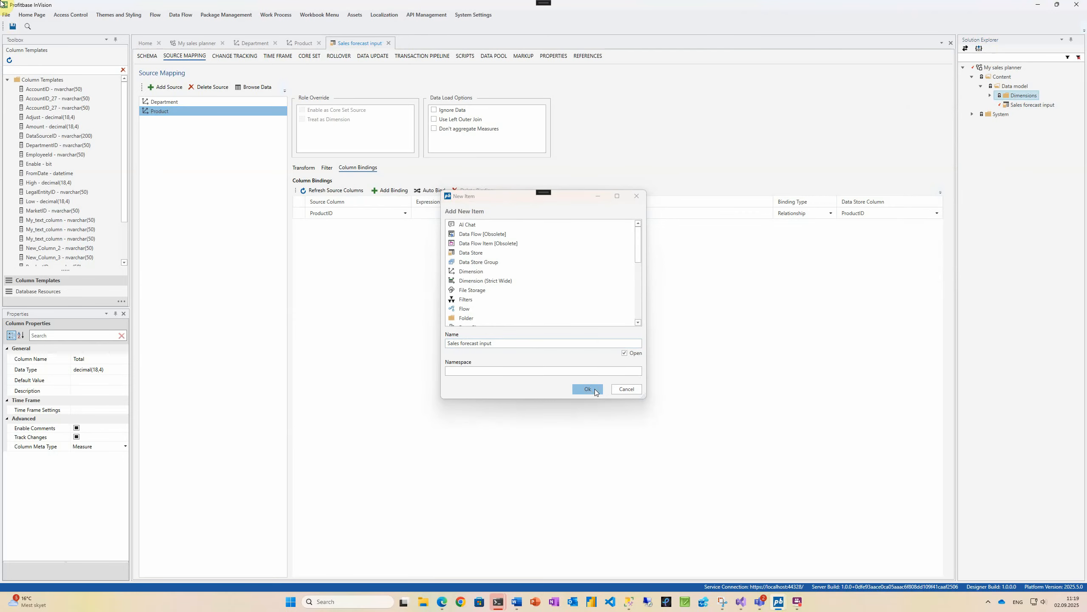
Step: Add all store columns, from DepartmentID and ProductID through P01–P12 and Total, to the worksheet layout
{"action": "left_click", "coordinate": [216, 104]}
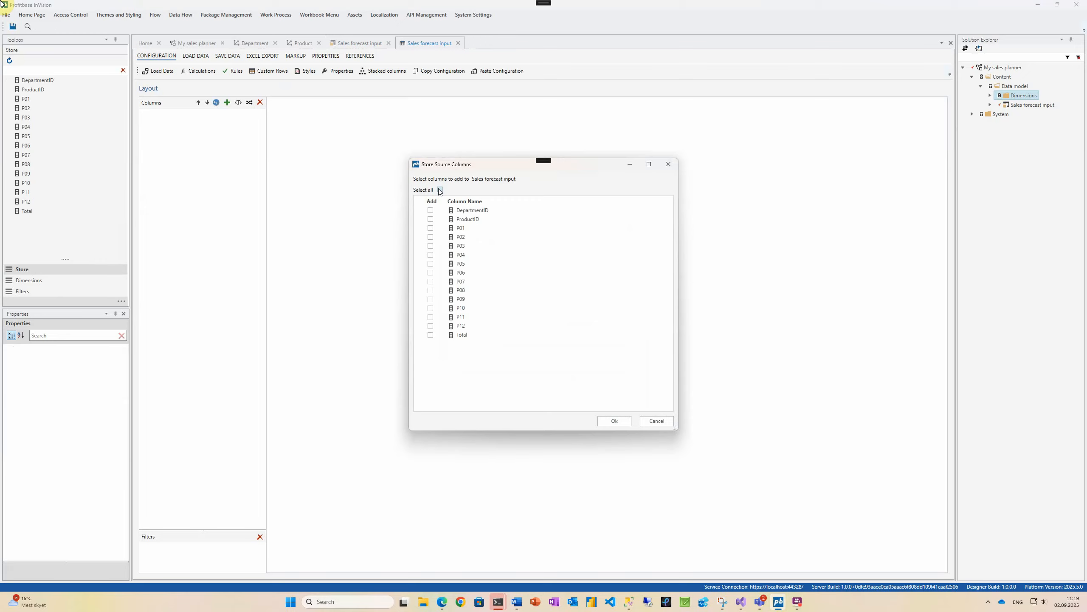
{"action": "left_click", "coordinate": [440, 190]}
{"action": "left_click", "coordinate": [616, 421]}
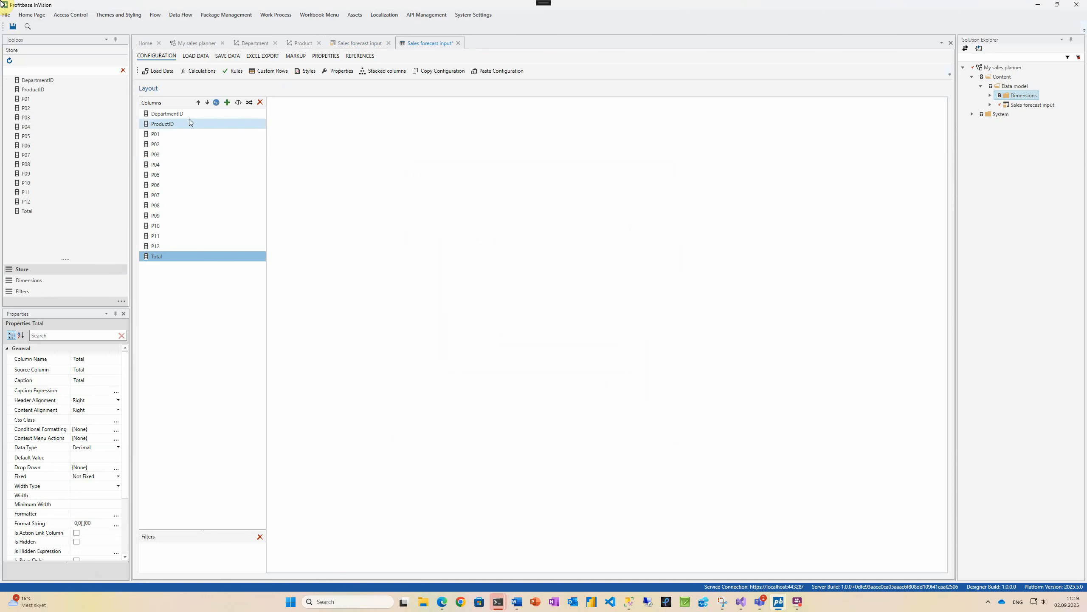
Step: Hide the worksheet's DepartmentID column and change the ProductID column's caption to Product
{"action": "left_click", "coordinate": [188, 114]}
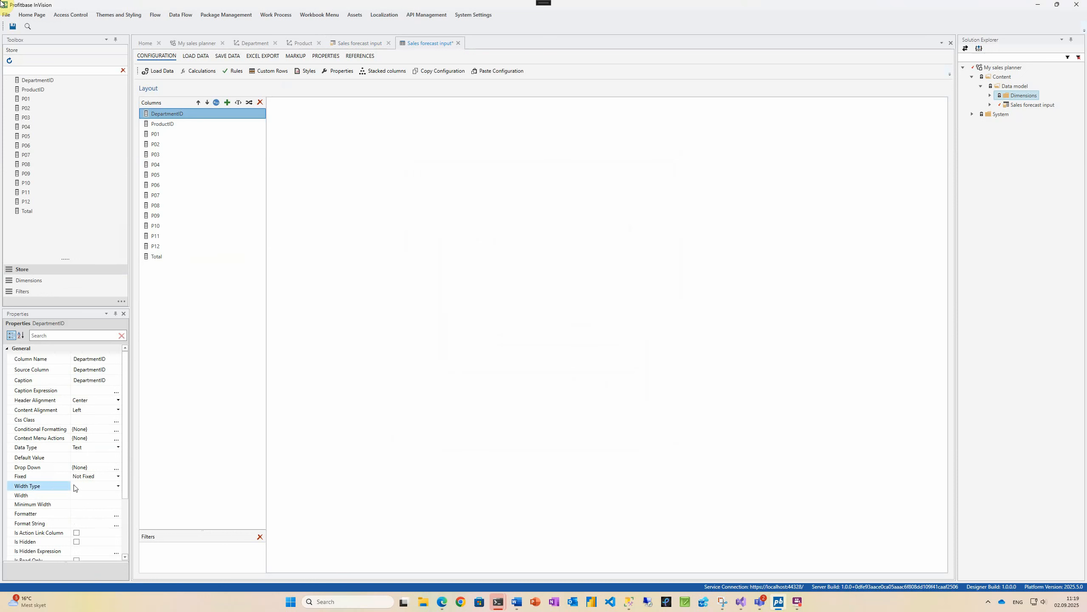
{"action": "left_click", "coordinate": [76, 542]}
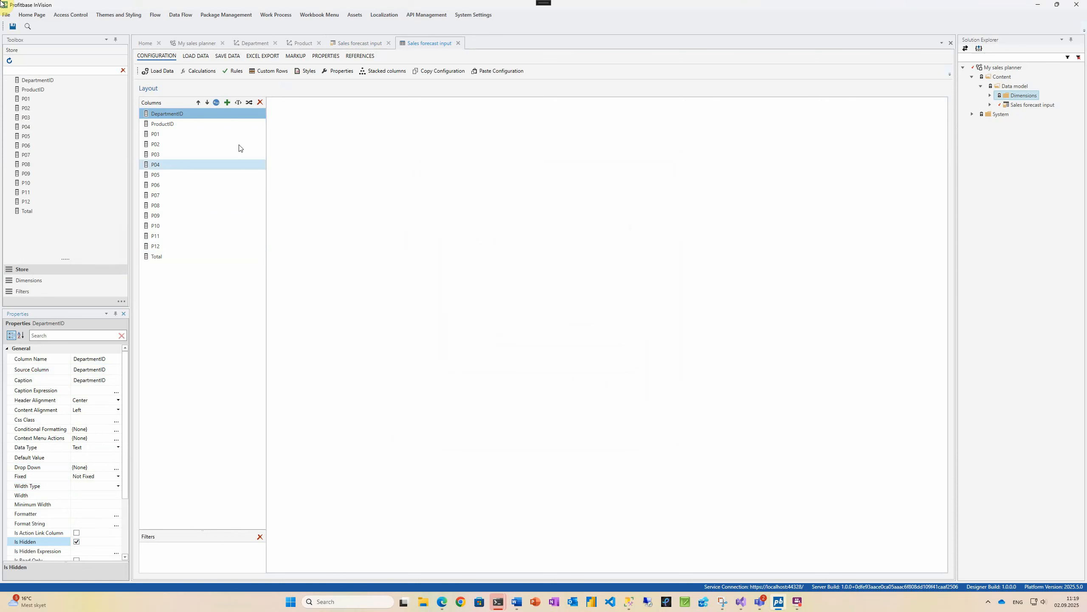
{"action": "left_click", "coordinate": [214, 124]}
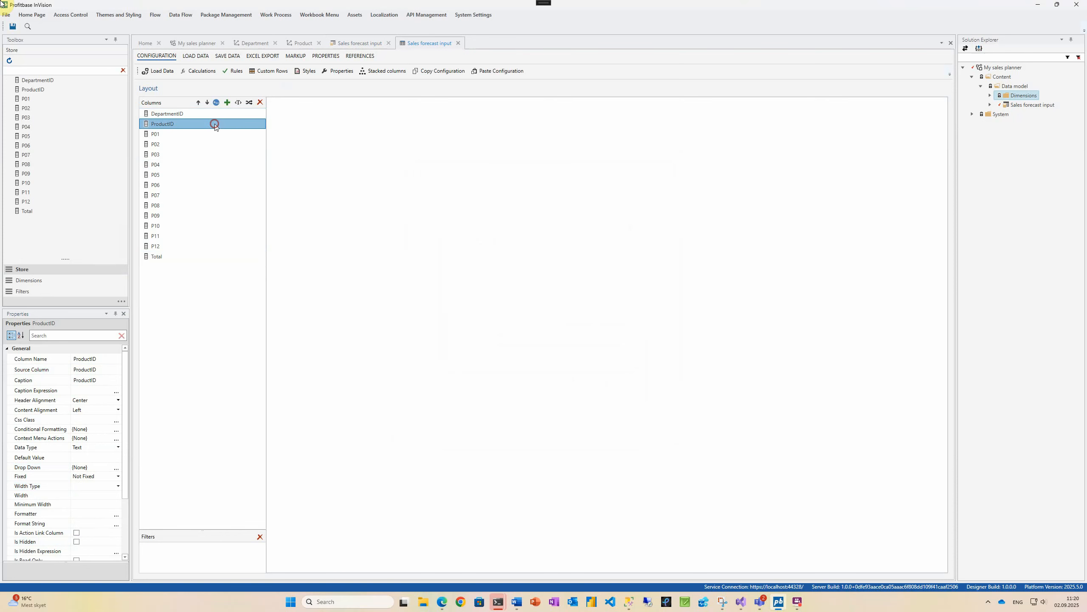
{"action": "left_click", "coordinate": [118, 380]}
{"action": "key", "text": "BackSpace"}
{"action": "key", "text": "BackSpace"}
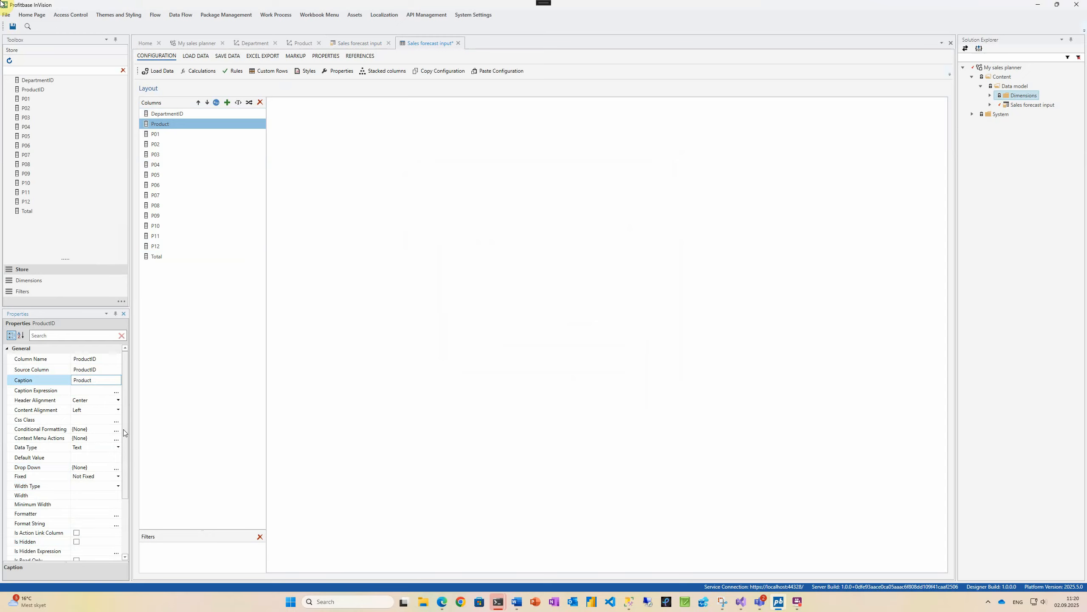
Step: Configure the Product column's drop-down with source table Product, value member ProductID and display member ProductID_Name
{"action": "left_click", "coordinate": [116, 468]}
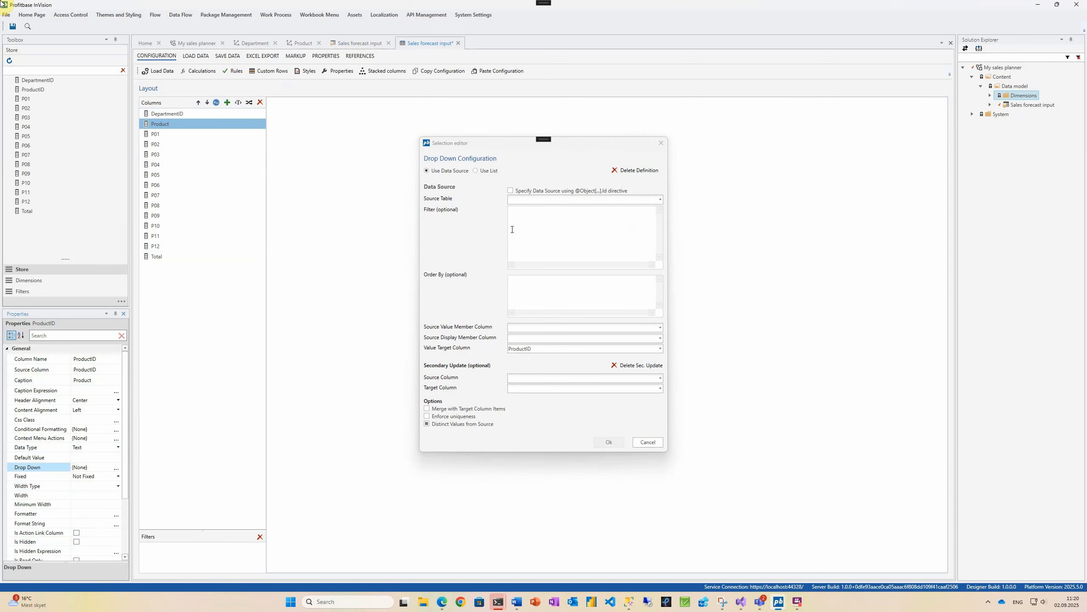
{"action": "left_click", "coordinate": [660, 199]}
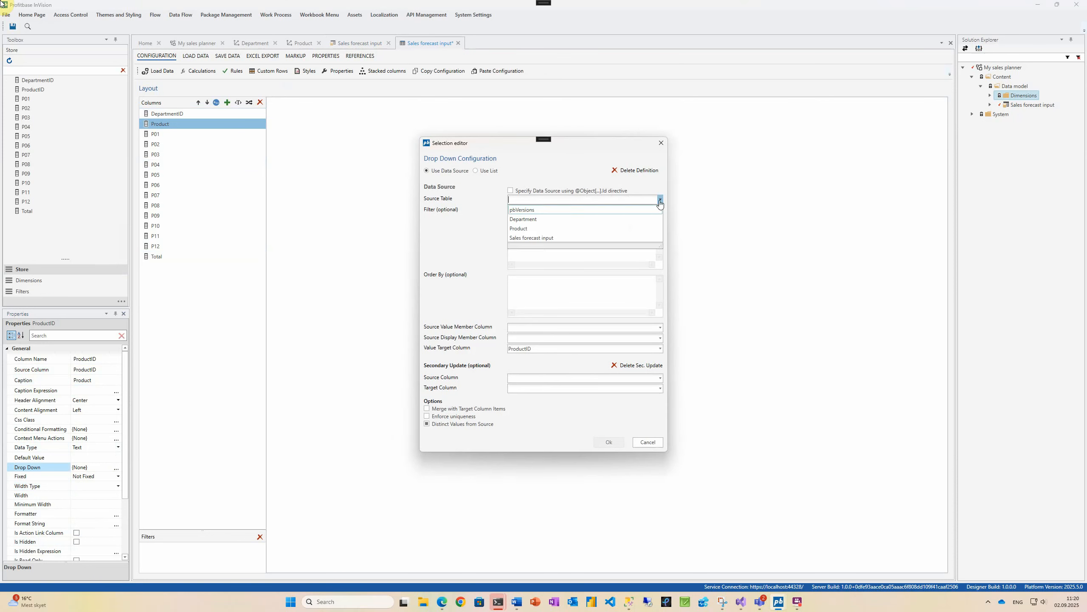
{"action": "left_click", "coordinate": [574, 228]}
{"action": "left_click", "coordinate": [660, 327]}
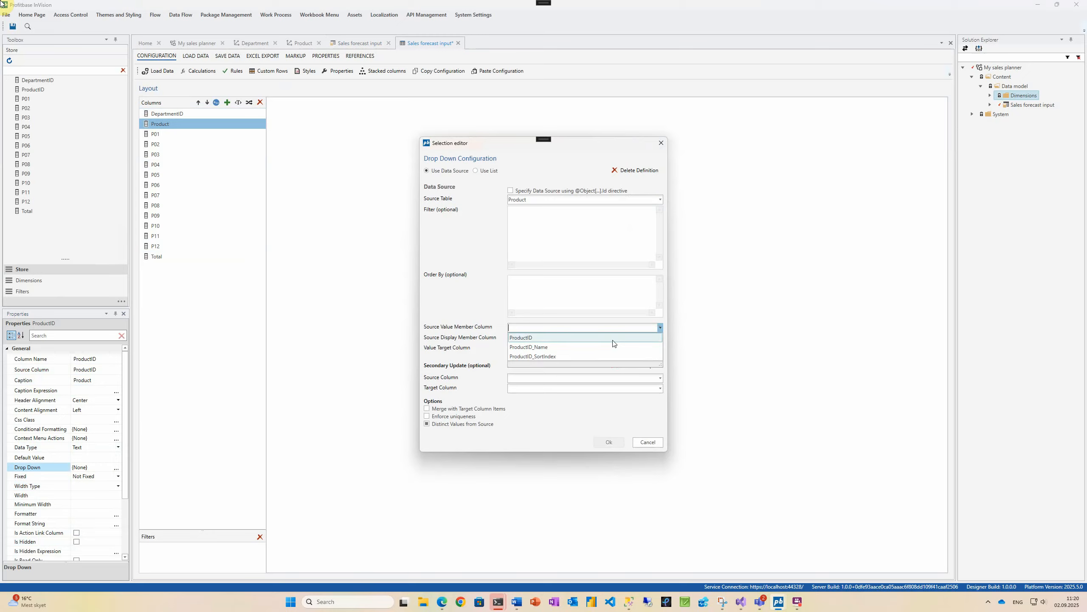
{"action": "left_click", "coordinate": [620, 339]}
{"action": "left_click", "coordinate": [660, 339]}
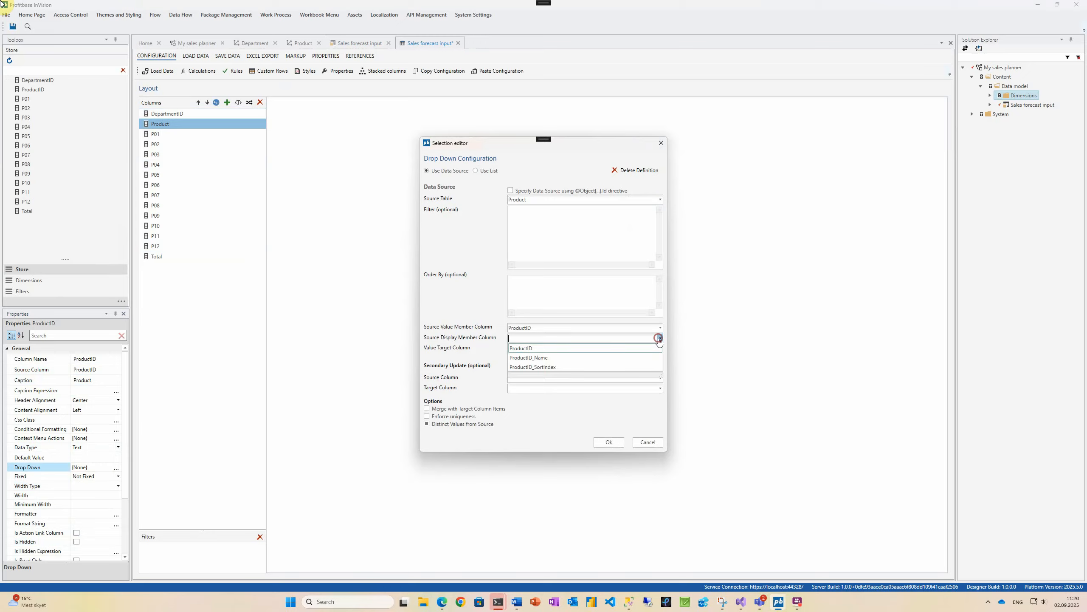
{"action": "left_click", "coordinate": [604, 358]}
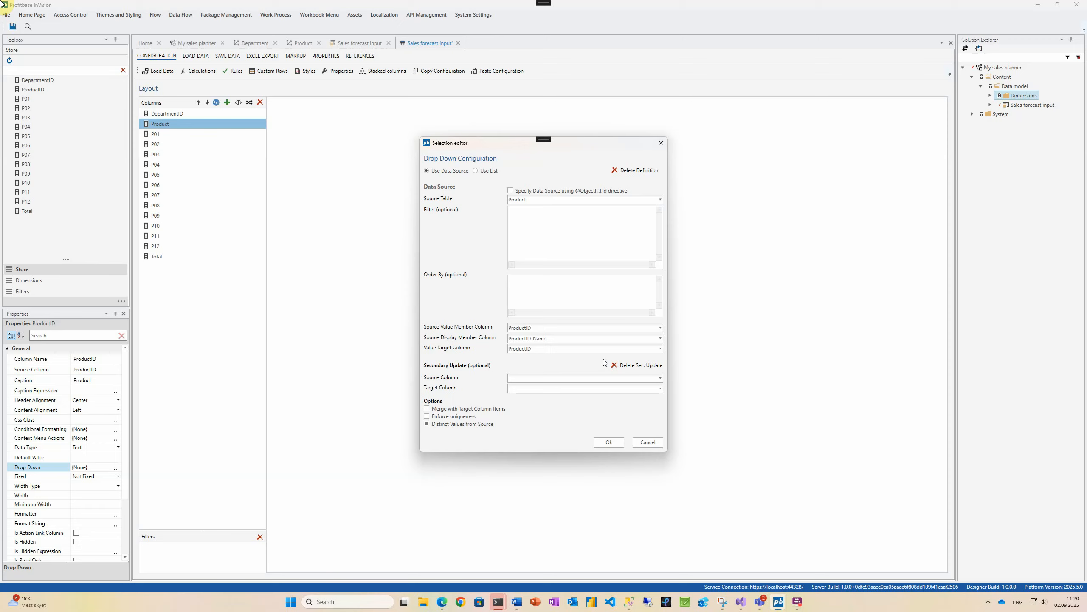
{"action": "left_click", "coordinate": [604, 442]}
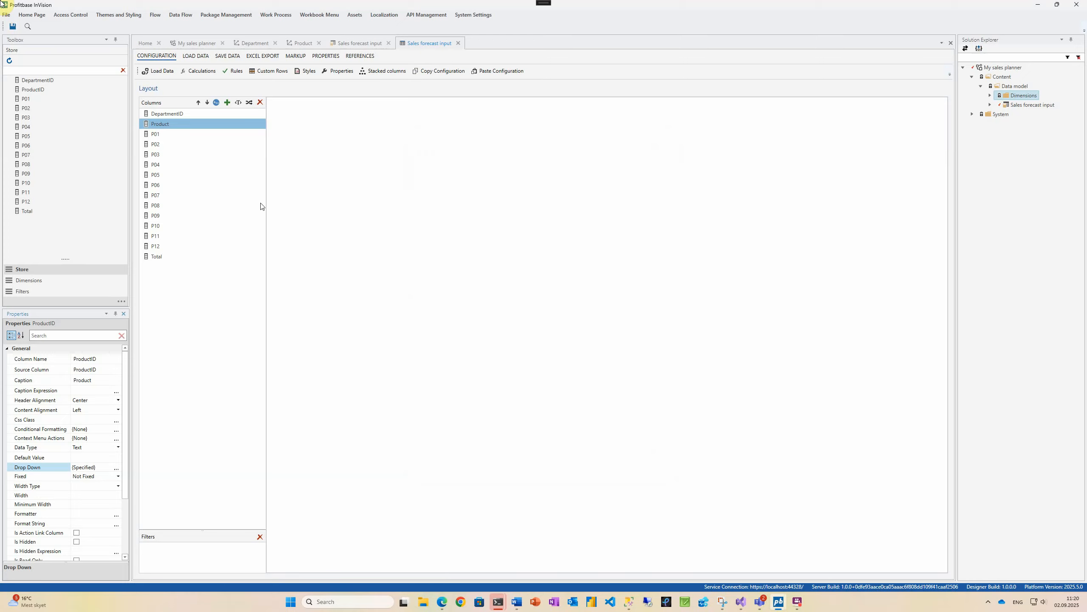
Step: Set the P01 column's caption expression to the DateStart function with an MMM month format string
{"action": "left_click", "coordinate": [185, 134]}
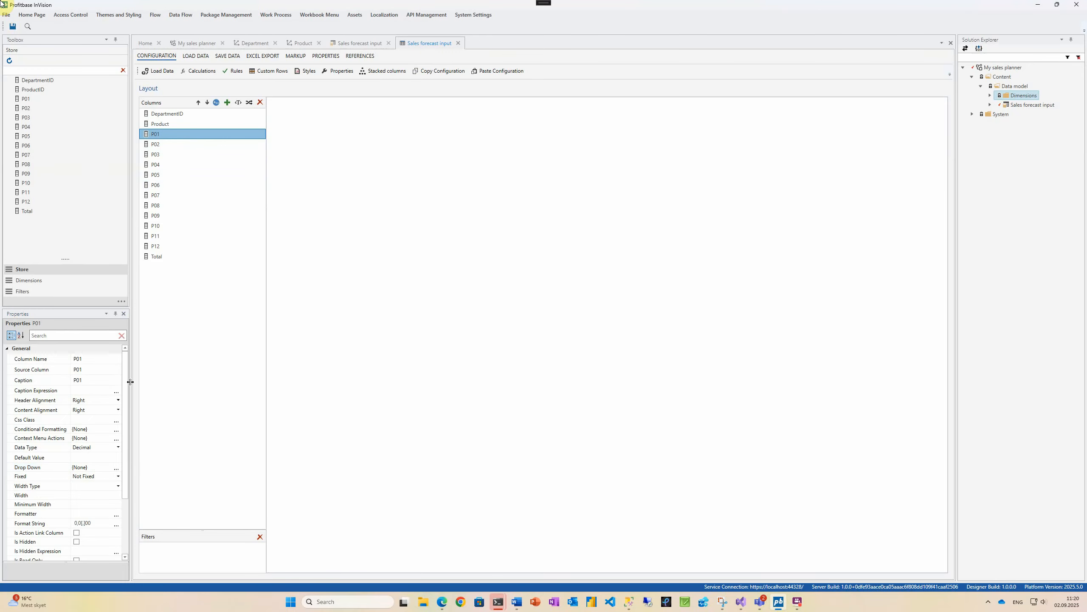
{"action": "left_click", "coordinate": [116, 390]}
{"action": "left_click", "coordinate": [117, 390]}
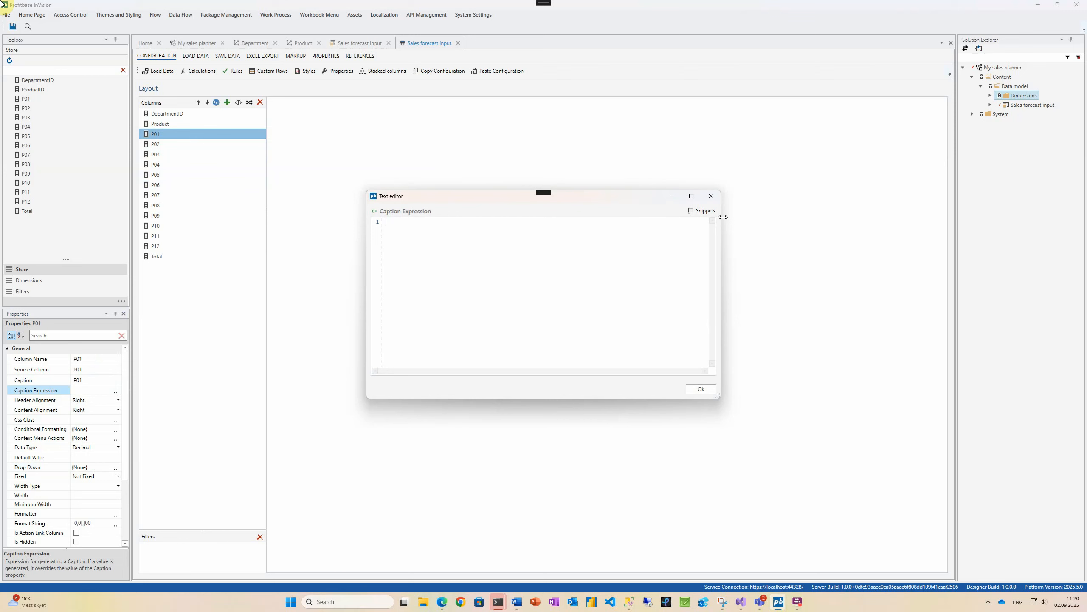
{"action": "type", "text": "date"}
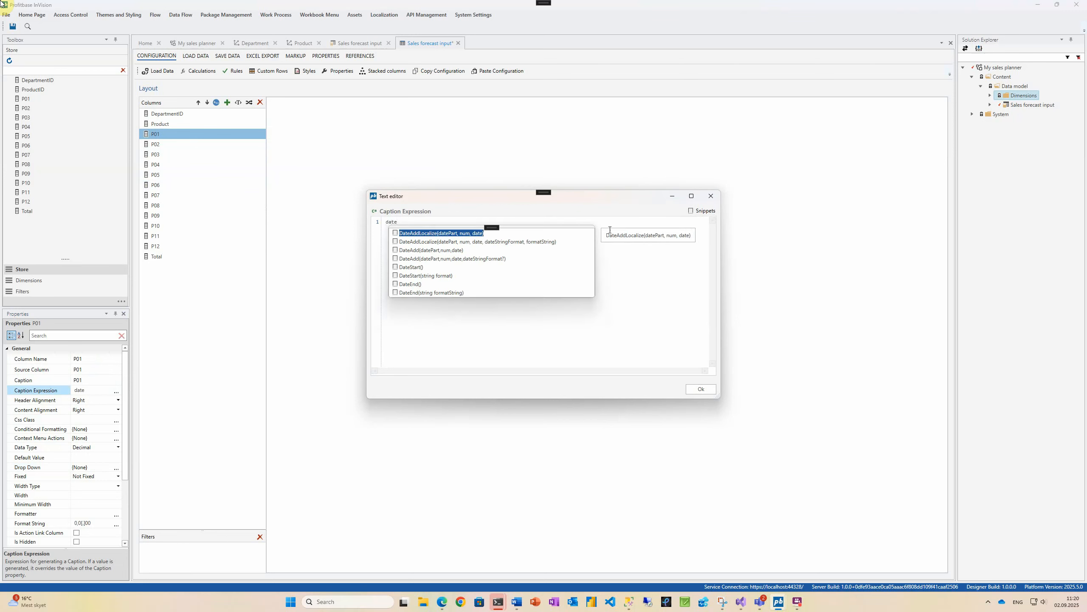
{"action": "double_click", "coordinate": [445, 275]}
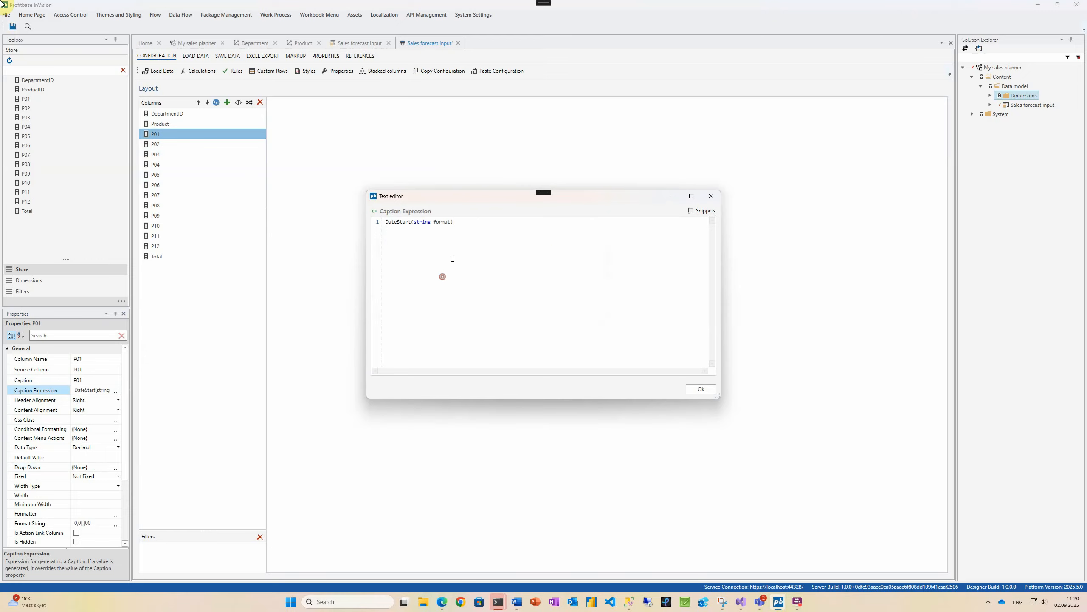
{"action": "left_click", "coordinate": [449, 221]}
{"action": "key", "text": "ctrl+shift+Left"}
{"action": "key", "text": "ctrl+shift+Left"}
{"action": "type", "text": "s\"MMM"}
{"action": "left_click", "coordinate": [698, 389]}
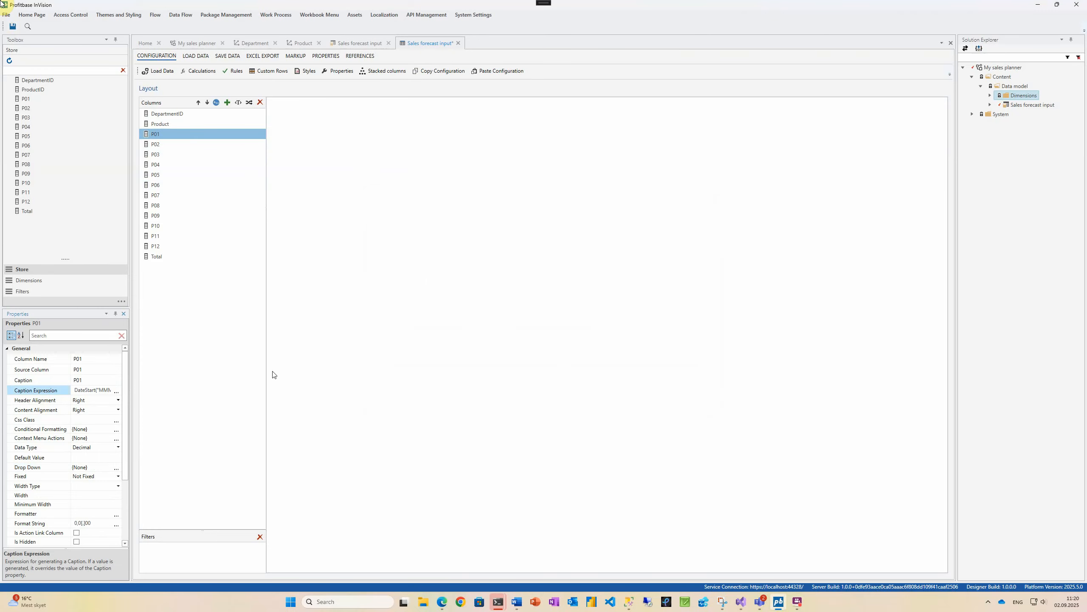
Step: Set the P01 column's width type to Numeric with a width of 100 and save the worksheet
{"action": "left_click_drag", "start_coordinate": [125, 409], "coordinate": [127, 461]}
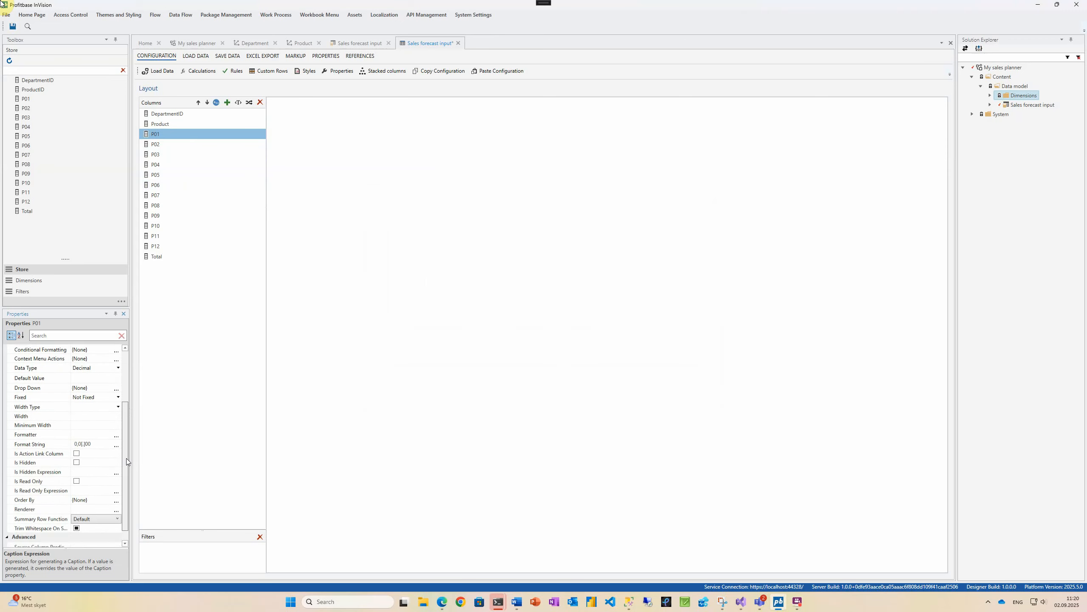
{"action": "left_click", "coordinate": [118, 411]}
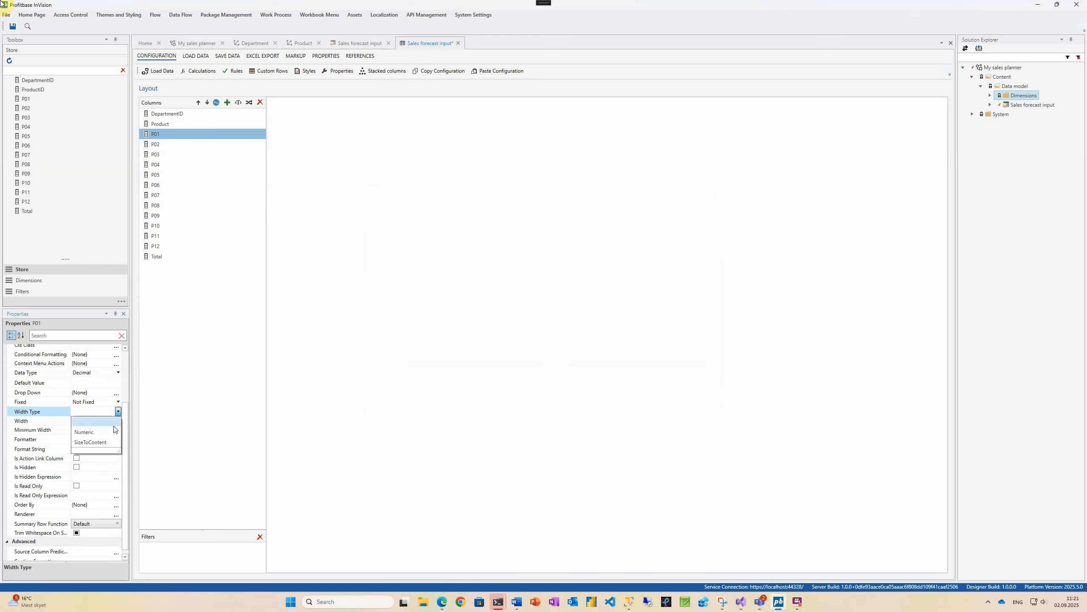
{"action": "left_click", "coordinate": [114, 431]}
{"action": "left_click", "coordinate": [110, 420]}
{"action": "type", "text": "10"}
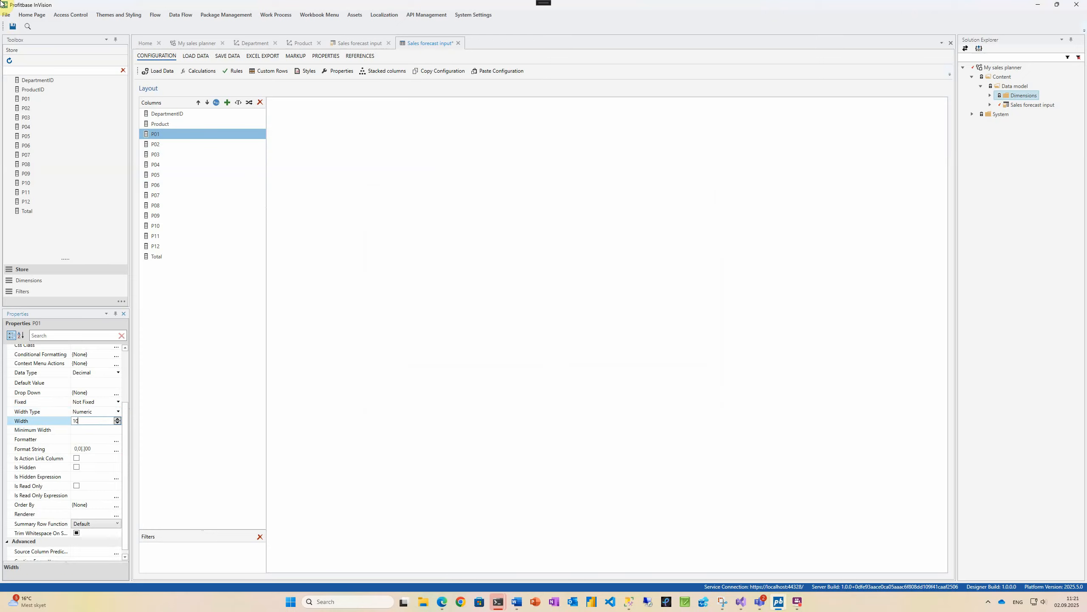
{"action": "type", "text": "0"}
{"action": "key", "text": "ctrl+s"}
Step: Create a folder named UI under the solution's Content folder
{"action": "right_click", "coordinate": [997, 78]}
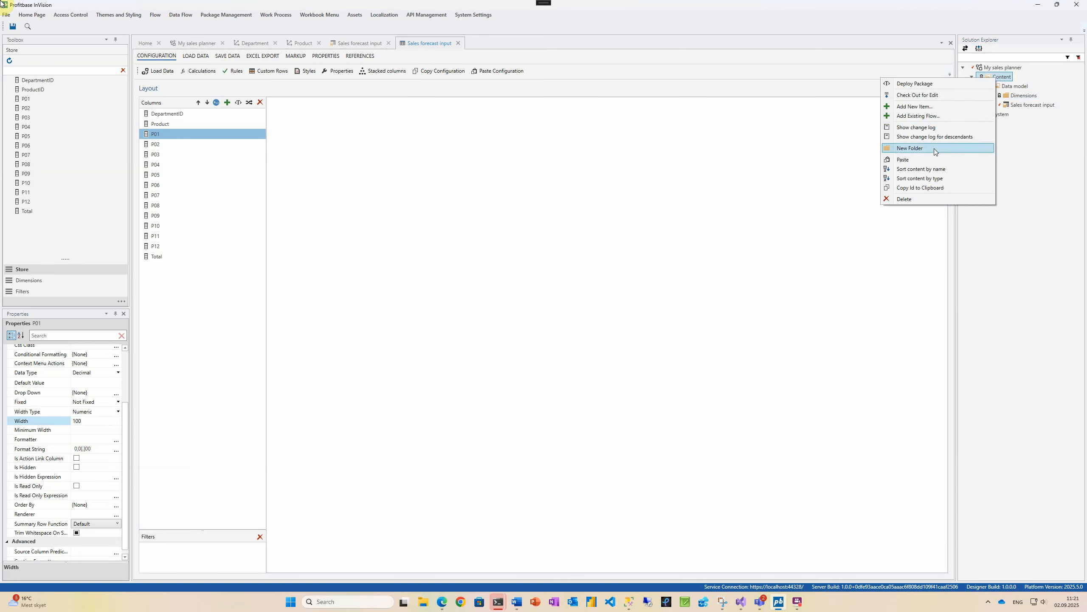
{"action": "left_click", "coordinate": [934, 148]}
{"action": "type", "text": "UI"}
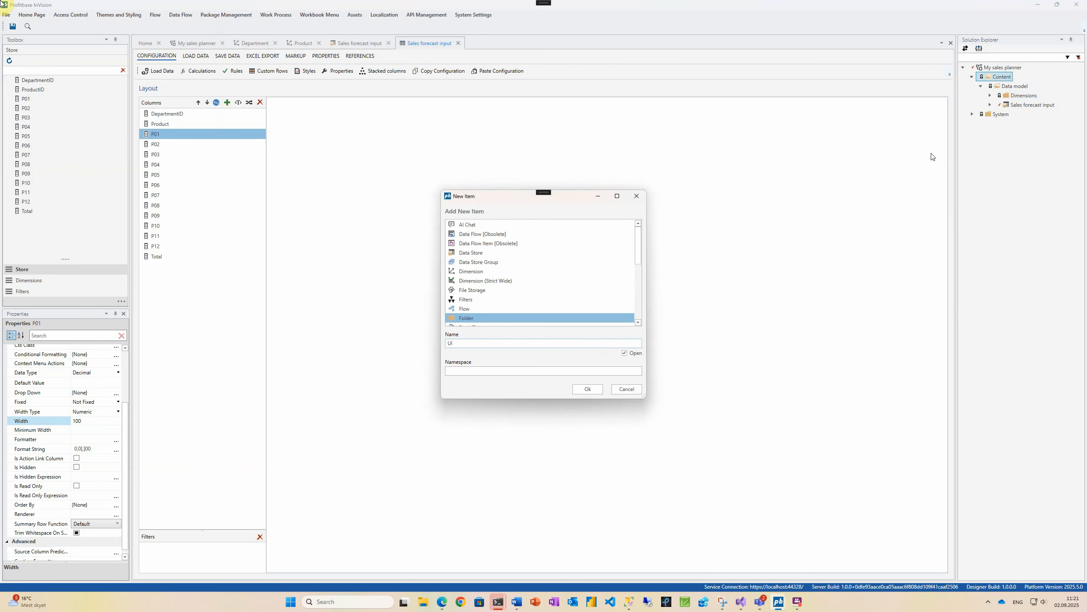
{"action": "left_click", "coordinate": [587, 388]}
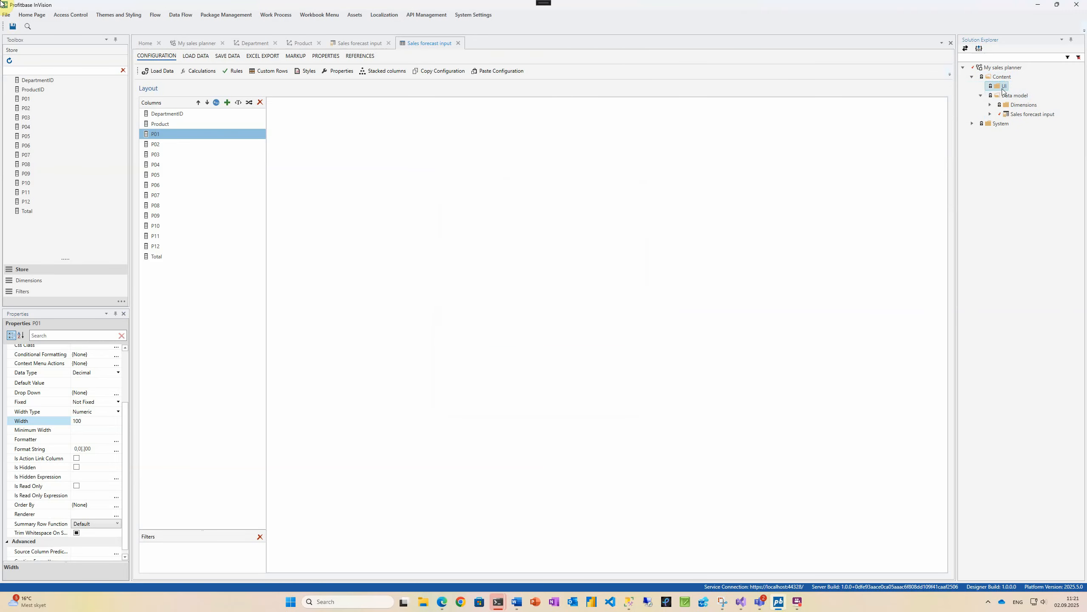
Step: Add a workbook named Sales forecast to the UI folder
{"action": "right_click", "coordinate": [1002, 88]}
{"action": "left_click", "coordinate": [938, 114]}
{"action": "scroll", "coordinate": [540, 283], "scroll_direction": "down", "scroll_amount": 5}
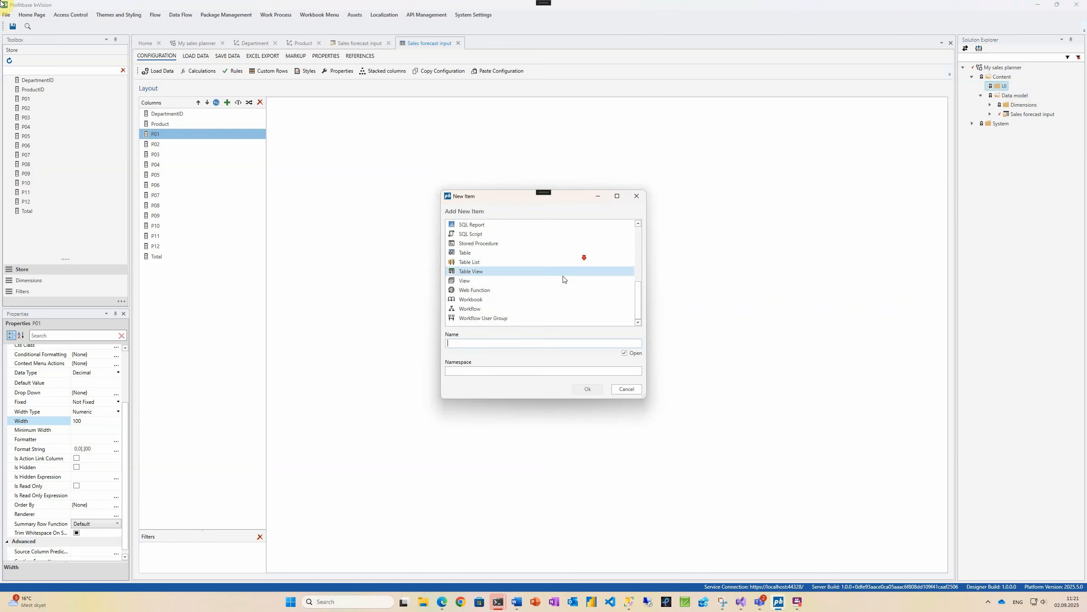
{"action": "left_click", "coordinate": [520, 299]}
{"action": "left_click", "coordinate": [483, 343]}
{"action": "type", "text": "Sales forecast"}
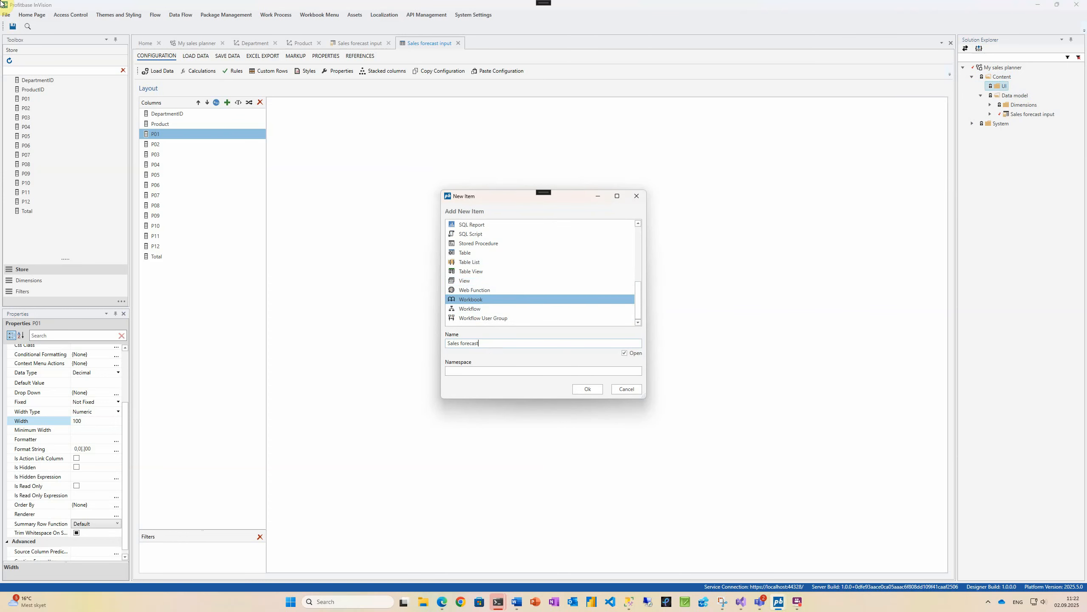
{"action": "left_click", "coordinate": [578, 391]}
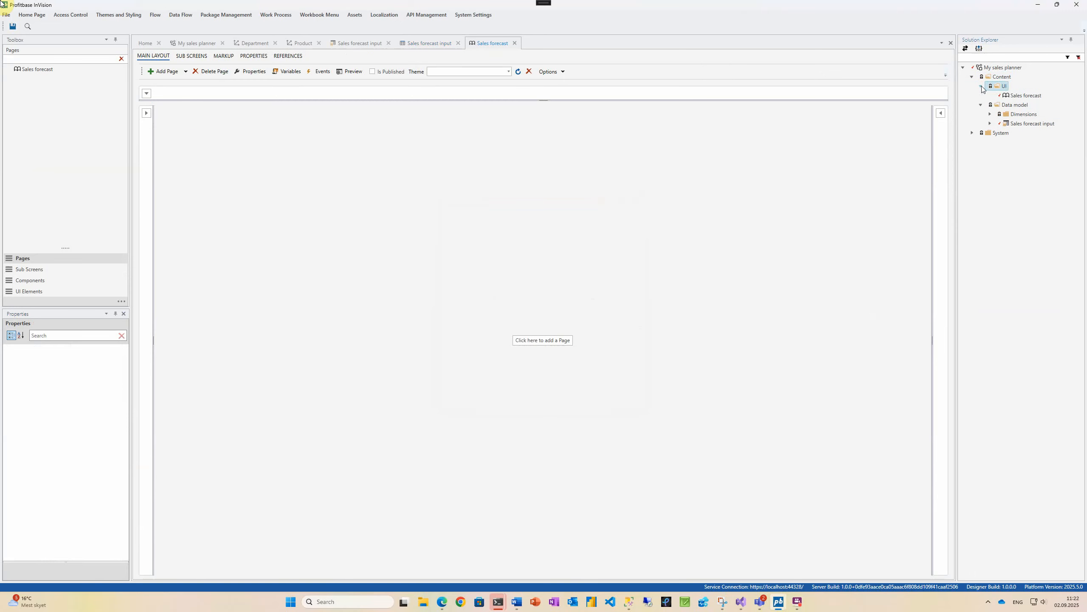
Step: Add a page to the workbook and set its title to Sales forecast
{"action": "left_click", "coordinate": [543, 339]}
{"action": "scroll", "coordinate": [114, 366], "scroll_direction": "up", "scroll_amount": 2}
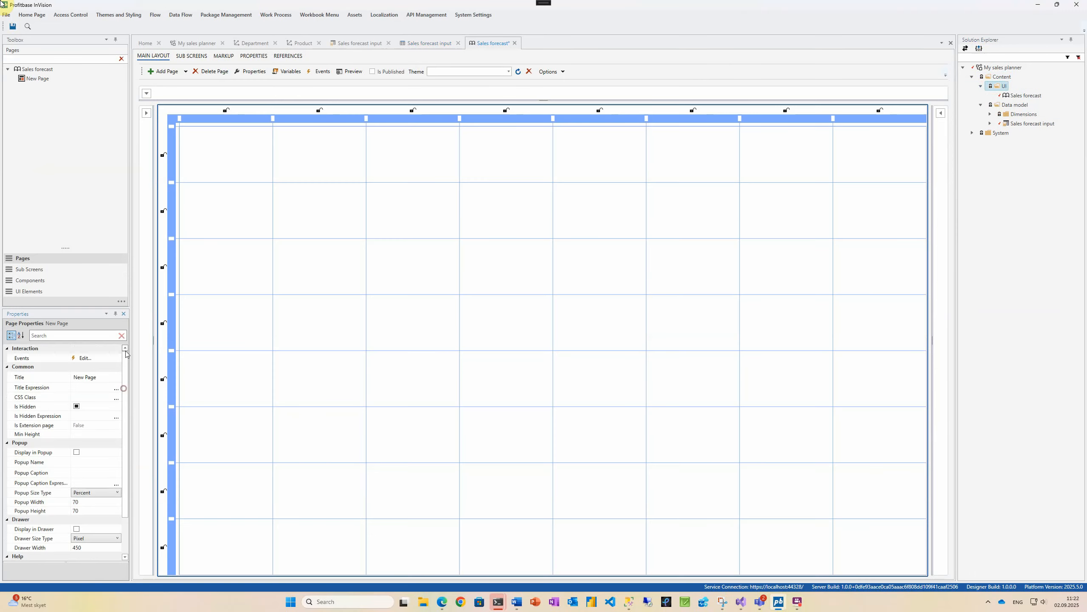
{"action": "left_click", "coordinate": [94, 377]}
{"action": "type", "text": "Sales forecast"}
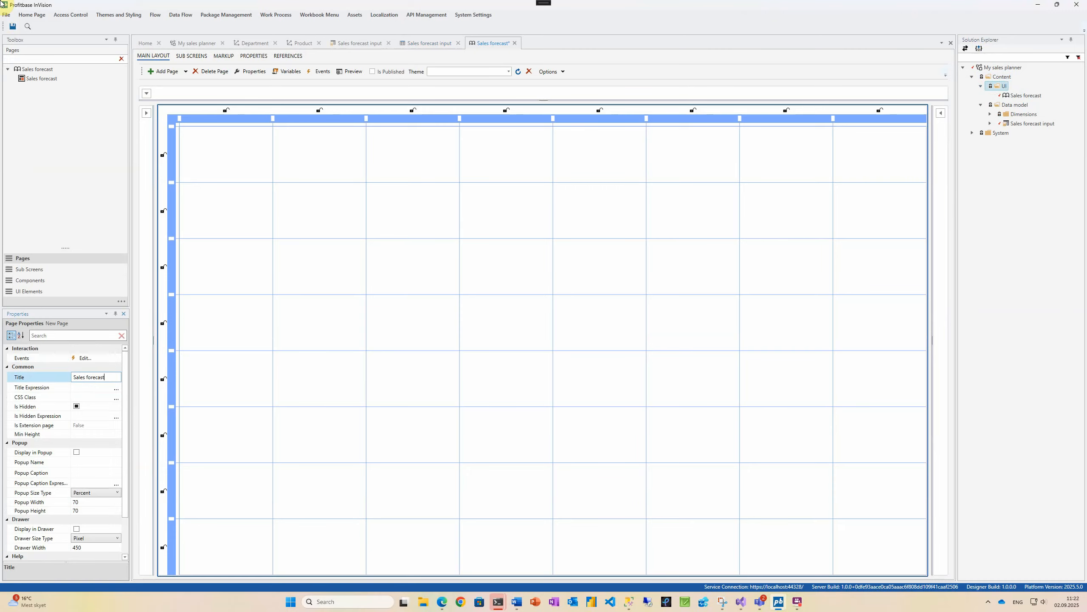
Step: Place the Sales forecast input worksheet on the page from the second grid row, spanning all eight columns and four rows
{"action": "left_click", "coordinate": [48, 281]}
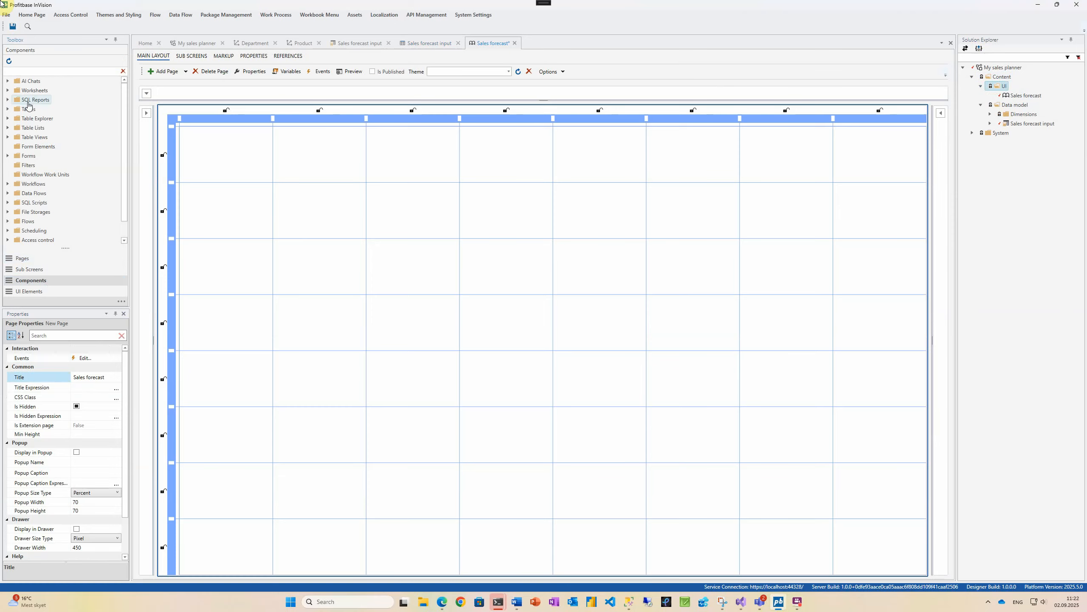
{"action": "left_click", "coordinate": [8, 90]}
{"action": "left_click", "coordinate": [11, 109]}
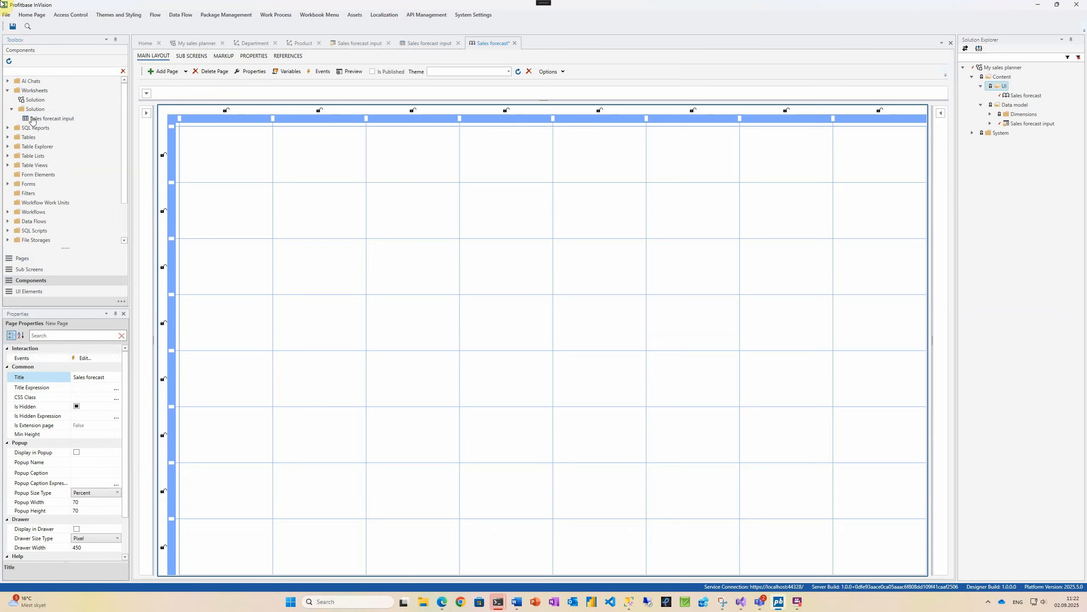
{"action": "left_click_drag", "start_coordinate": [34, 117], "coordinate": [211, 209]}
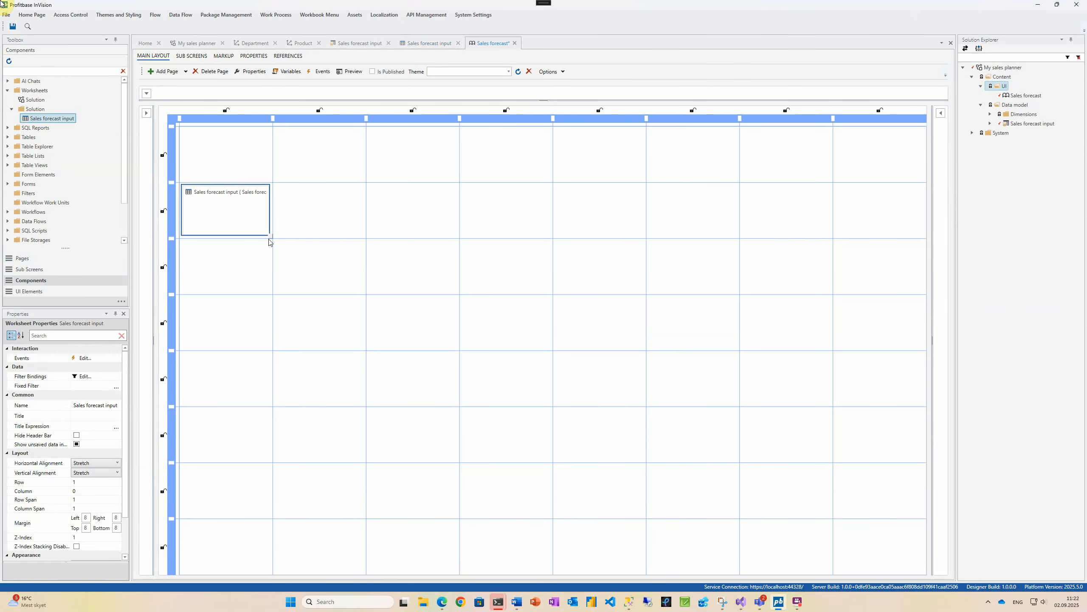
{"action": "left_click_drag", "start_coordinate": [271, 239], "coordinate": [869, 361]}
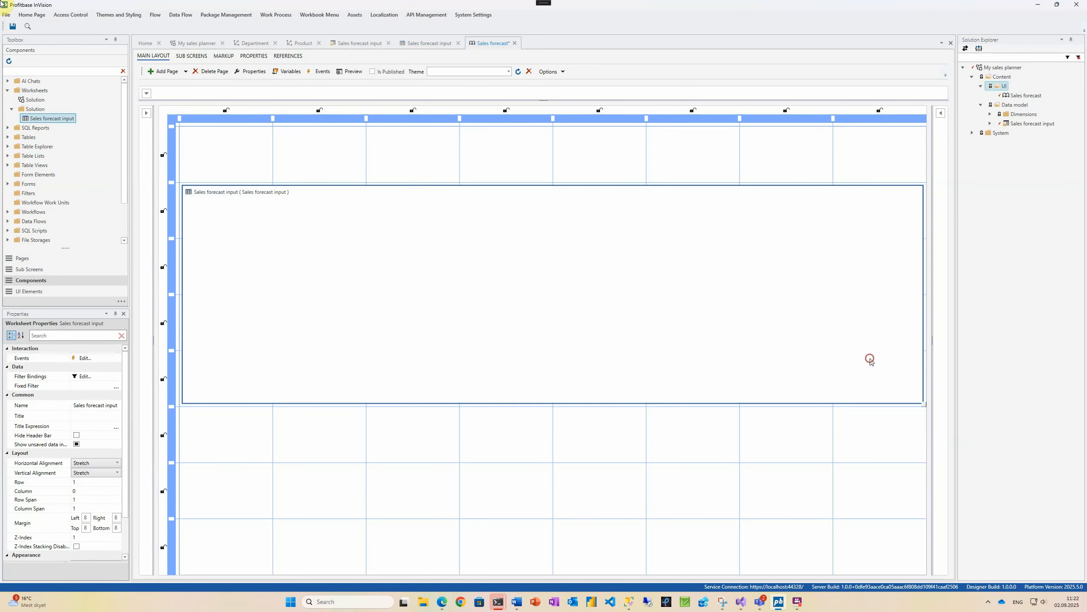
Step: Lock the first grid row and the first two grid columns to fixed sizes, and set the row's track size to 50 pixels
{"action": "left_click", "coordinate": [162, 154]}
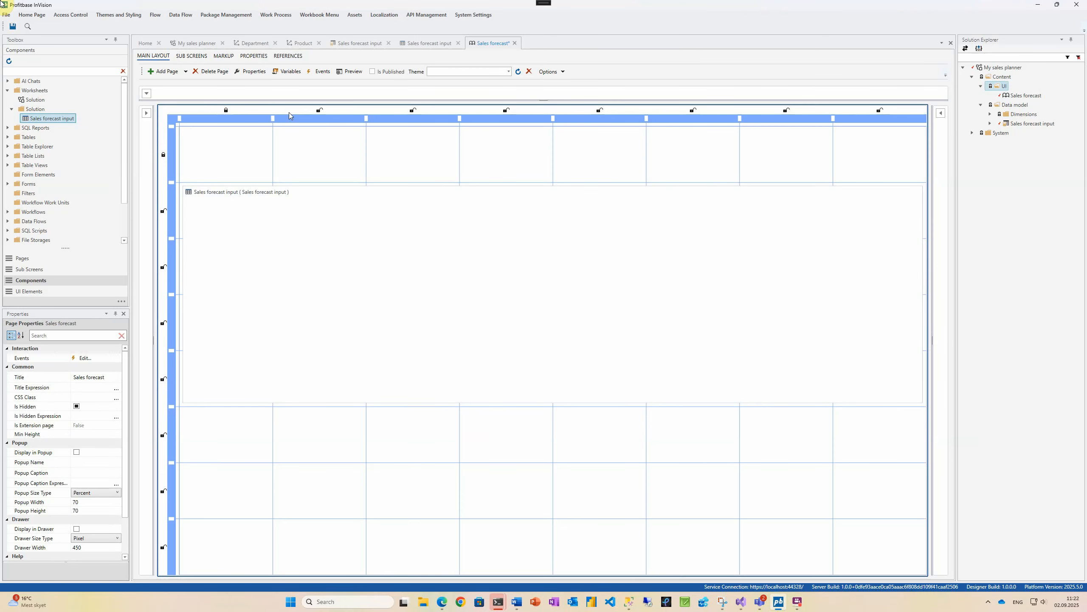
{"action": "left_click", "coordinate": [320, 111]}
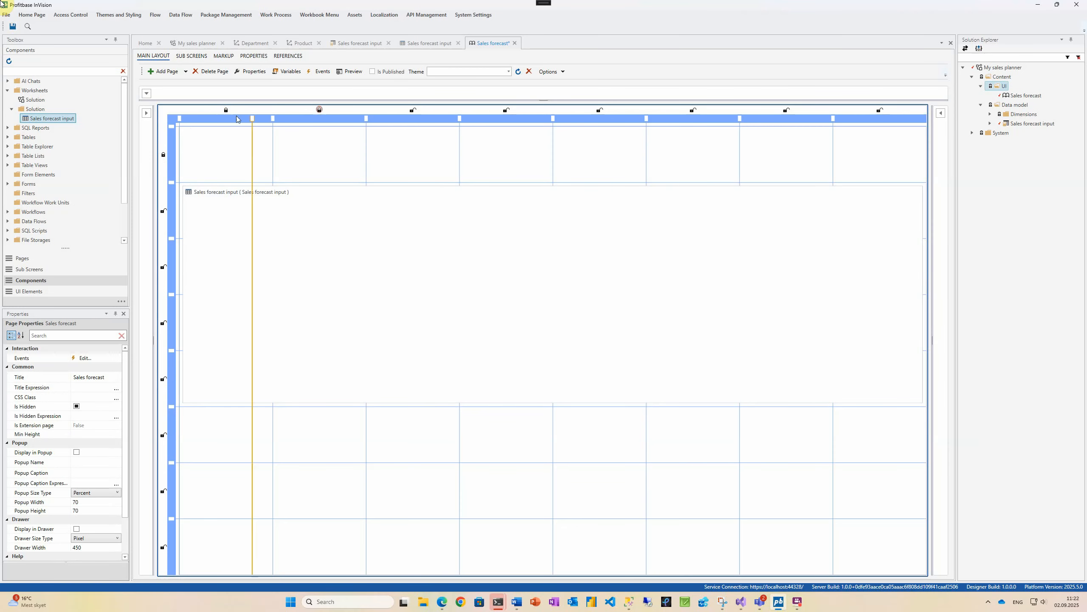
{"action": "left_click", "coordinate": [172, 126]}
{"action": "type", "text": "50"}
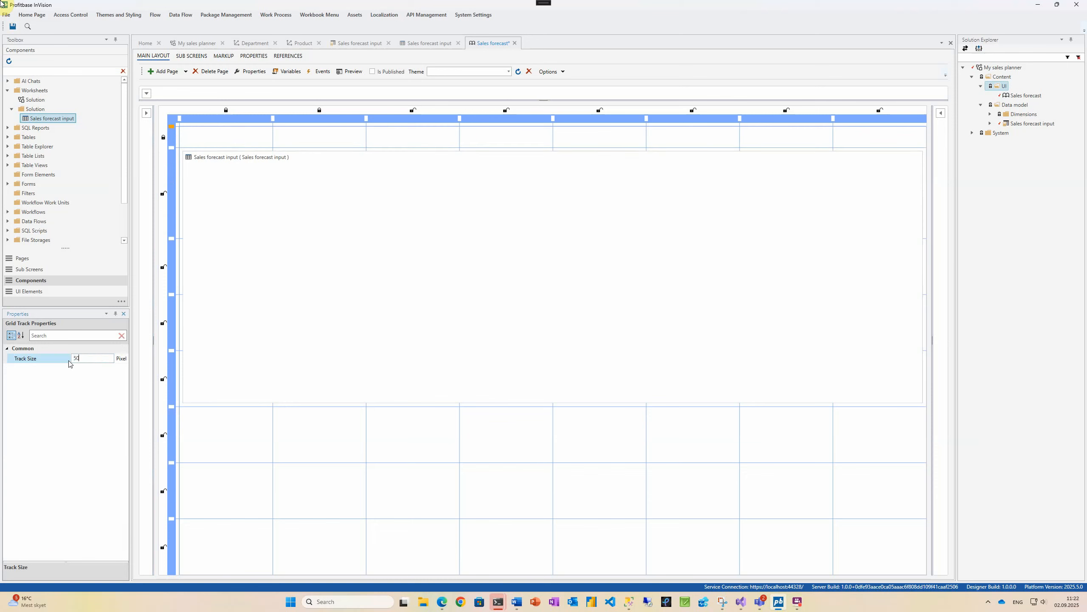
Step: Set the track size of each of the first two grid columns to 120 pixels
{"action": "left_click", "coordinate": [179, 118]}
{"action": "left_click", "coordinate": [99, 358]}
{"action": "type", "text": "120"}
{"action": "left_click_drag", "start_coordinate": [99, 358], "coordinate": [62, 365]}
{"action": "left_click", "coordinate": [230, 116]}
{"action": "type", "text": "120"}
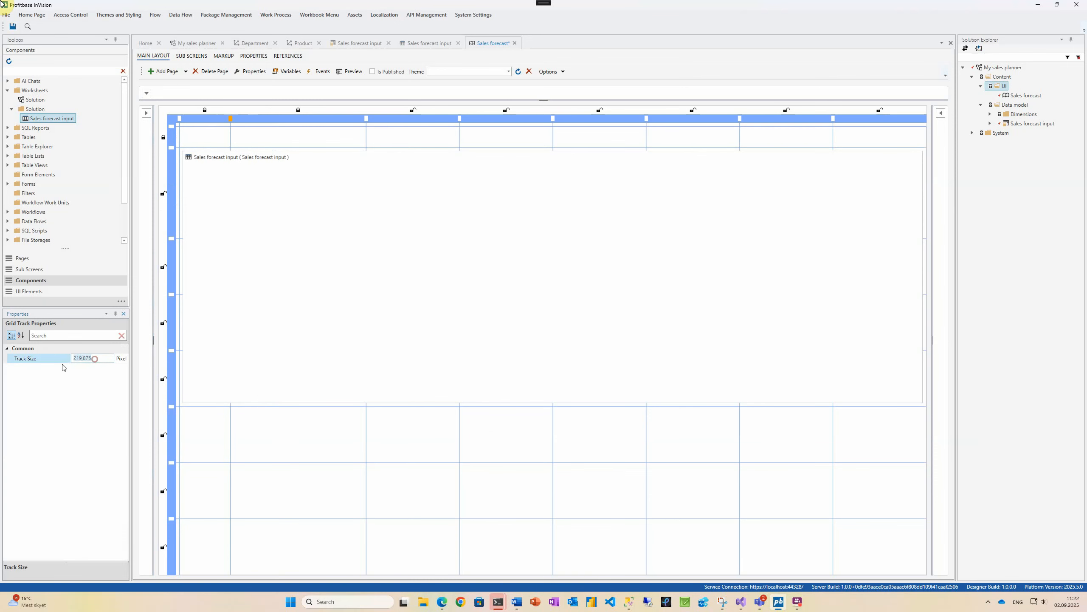
Step: Place one button in each of the first two cells of the page's first grid row
{"action": "left_click", "coordinate": [30, 291]}
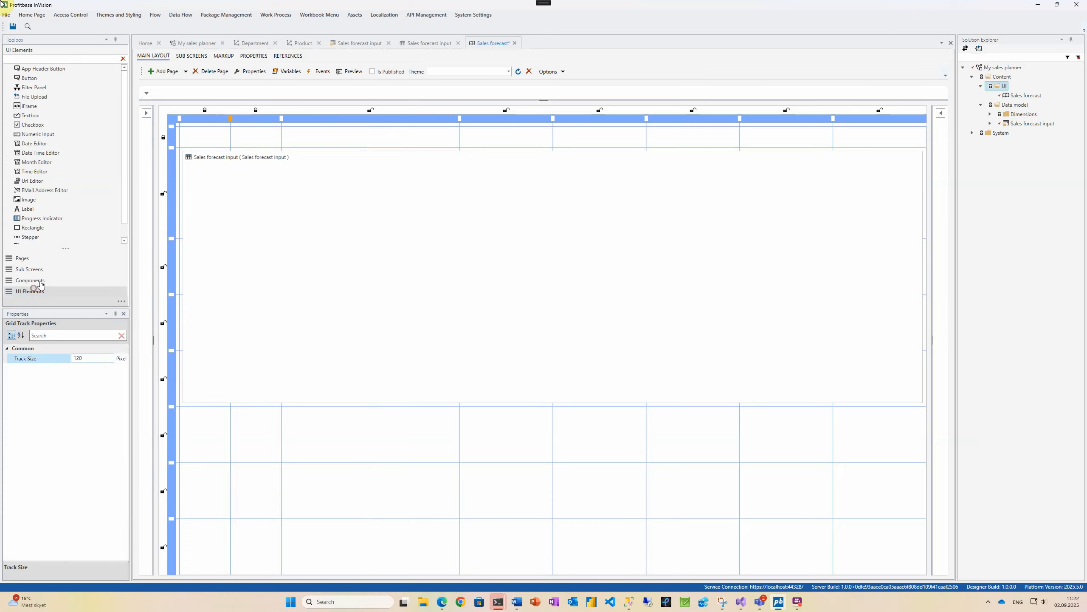
{"action": "left_click_drag", "start_coordinate": [30, 83], "coordinate": [204, 137]}
{"action": "left_click_drag", "start_coordinate": [31, 81], "coordinate": [247, 131]}
Step: Name the first button btn_Save, set its text to Save and assign it the Save system image
{"action": "left_click", "coordinate": [218, 137]}
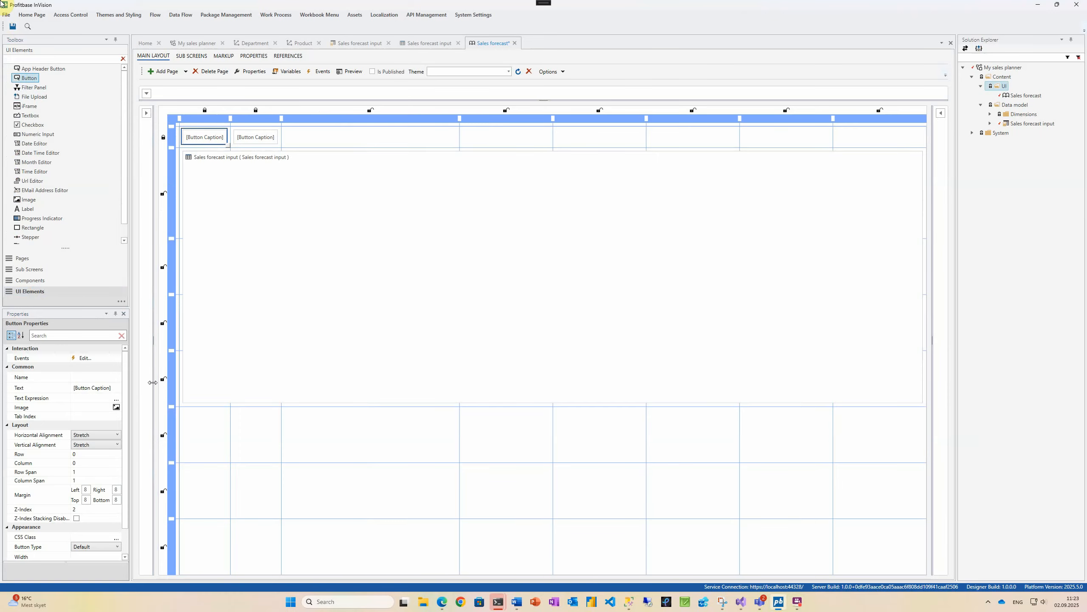
{"action": "left_click", "coordinate": [107, 388]}
{"action": "left_click", "coordinate": [100, 376]}
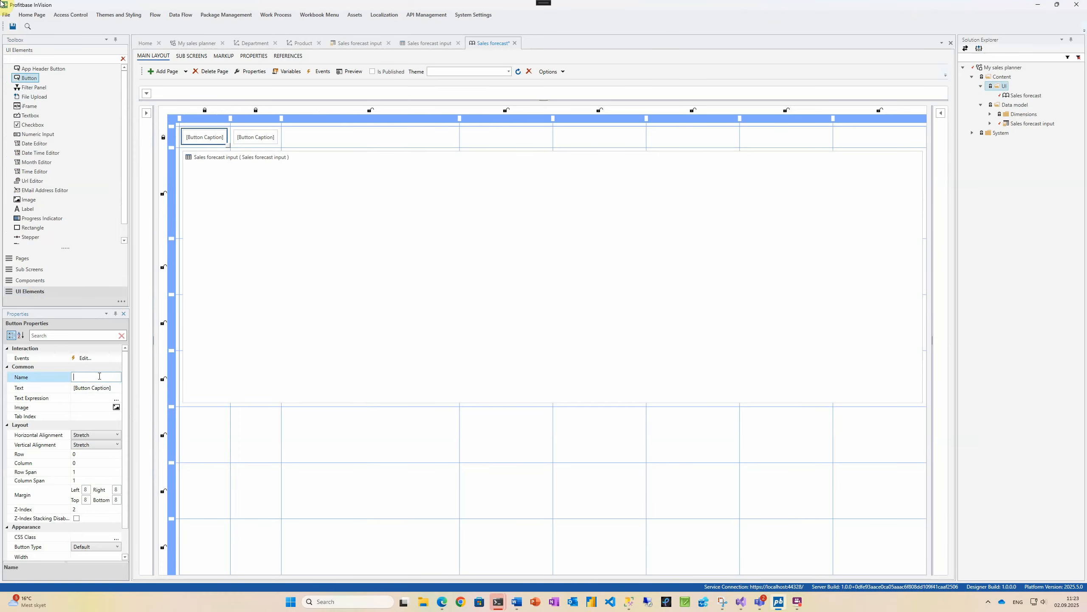
{"action": "type", "text": "btn_Save"}
{"action": "key", "text": "Tab"}
{"action": "type", "text": "Save"}
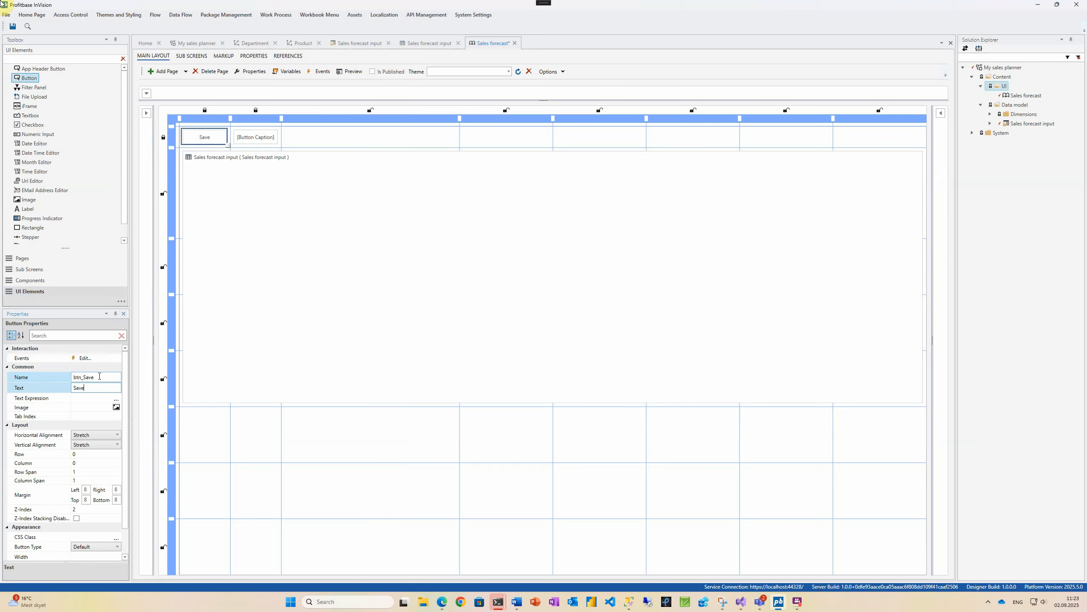
{"action": "left_click", "coordinate": [116, 406]}
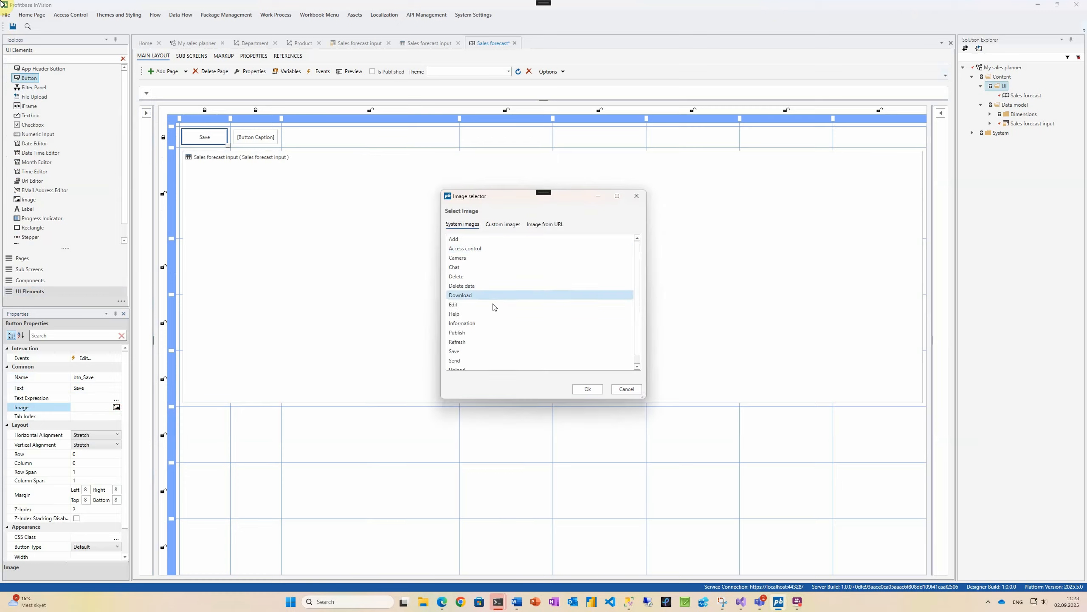
{"action": "left_click", "coordinate": [470, 341]}
{"action": "left_click", "coordinate": [588, 389]}
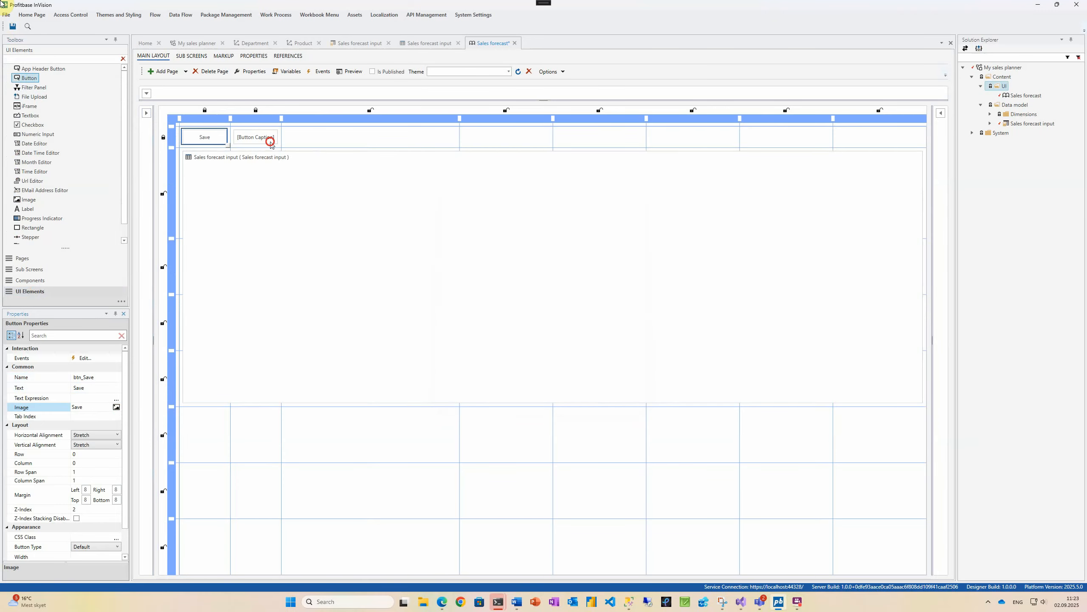
Step: Name the second button btn_reload, set its text to Reload and assign it the Refresh system image
{"action": "left_click", "coordinate": [268, 139]}
{"action": "left_click", "coordinate": [92, 377]}
{"action": "type", "text": "btn_reload"}
{"action": "key", "text": "Tab"}
{"action": "type", "text": "Reload"}
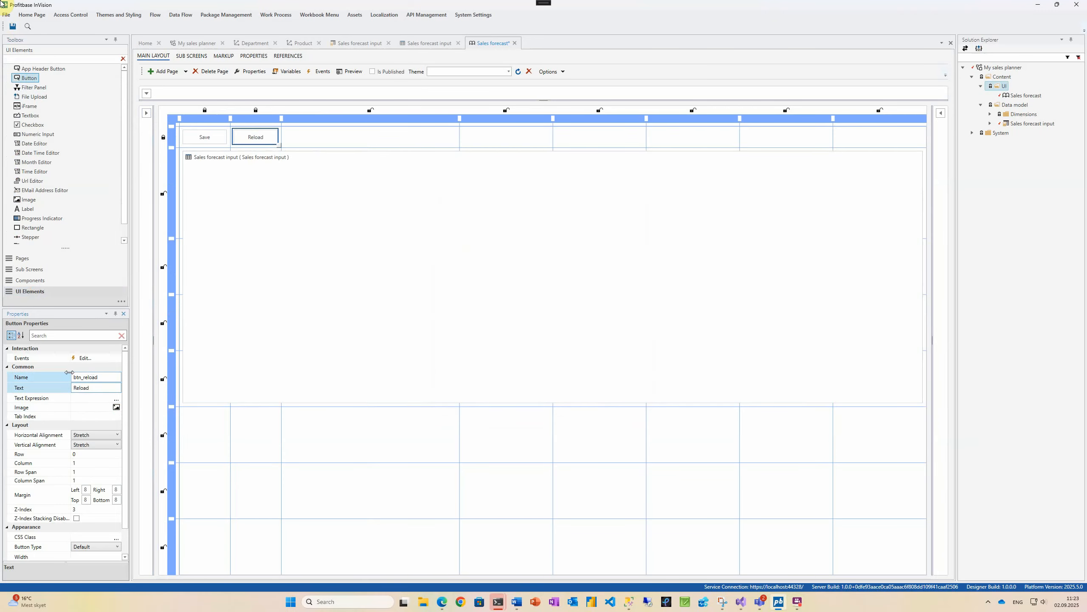
{"action": "left_click", "coordinate": [116, 407]}
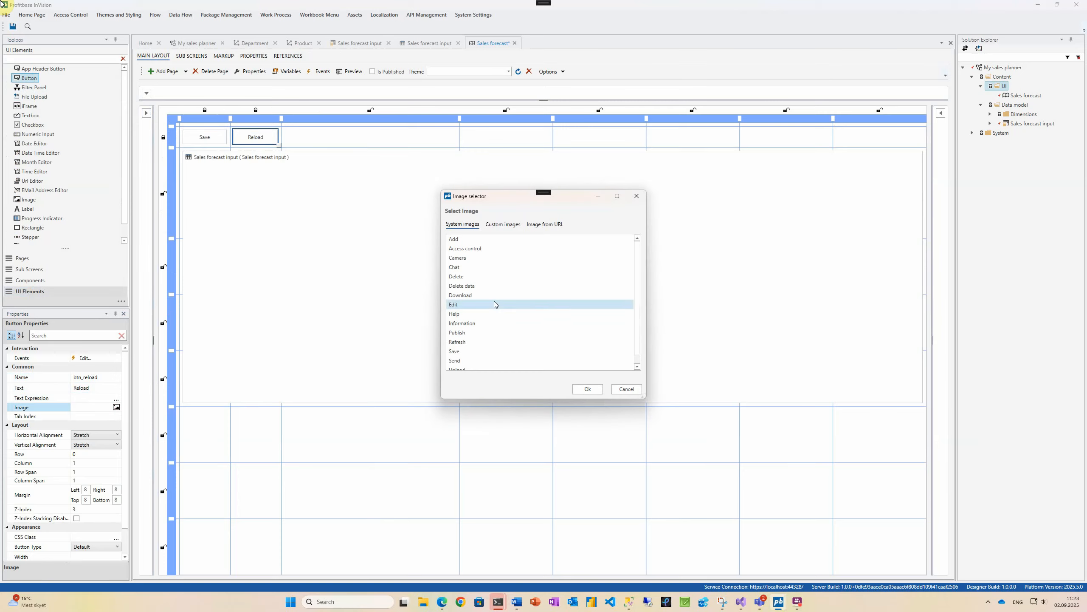
{"action": "left_click", "coordinate": [473, 342]}
{"action": "left_click", "coordinate": [583, 389]}
Step: Change the second button's text to Refresh and its name to btn_refresh
{"action": "double_click", "coordinate": [80, 388]}
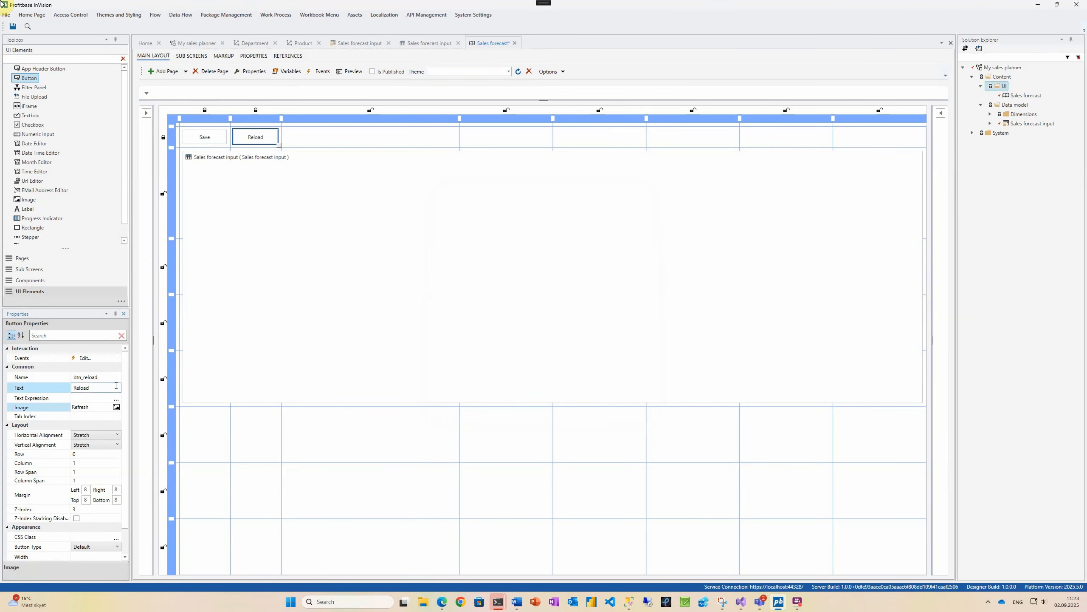
{"action": "type", "text": "Refresh"}
{"action": "double_click", "coordinate": [90, 377]}
{"action": "type", "text": "refresh"}
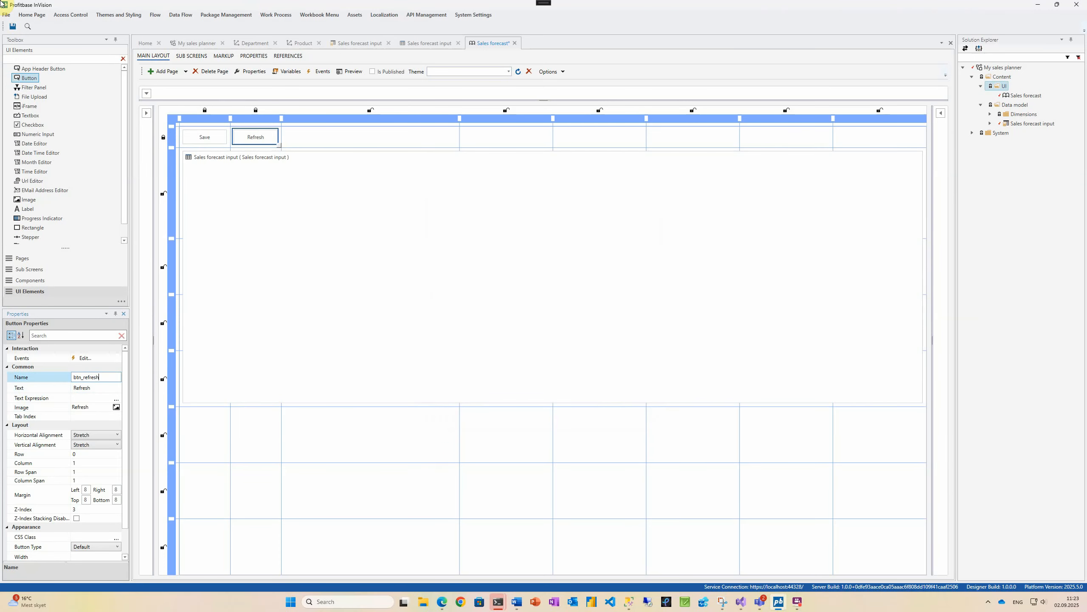
Step: Add a Tapped event handler to the Save button that runs the Save Data action of the Sales forecast input worksheet
{"action": "left_click", "coordinate": [212, 139]}
{"action": "left_click", "coordinate": [99, 358]}
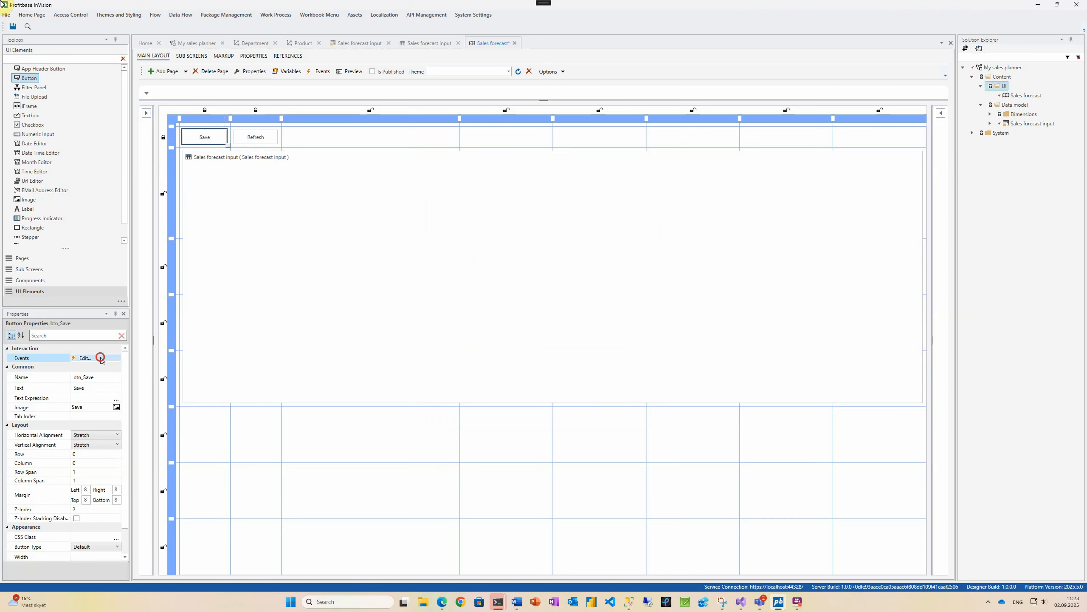
{"action": "left_click", "coordinate": [176, 164]}
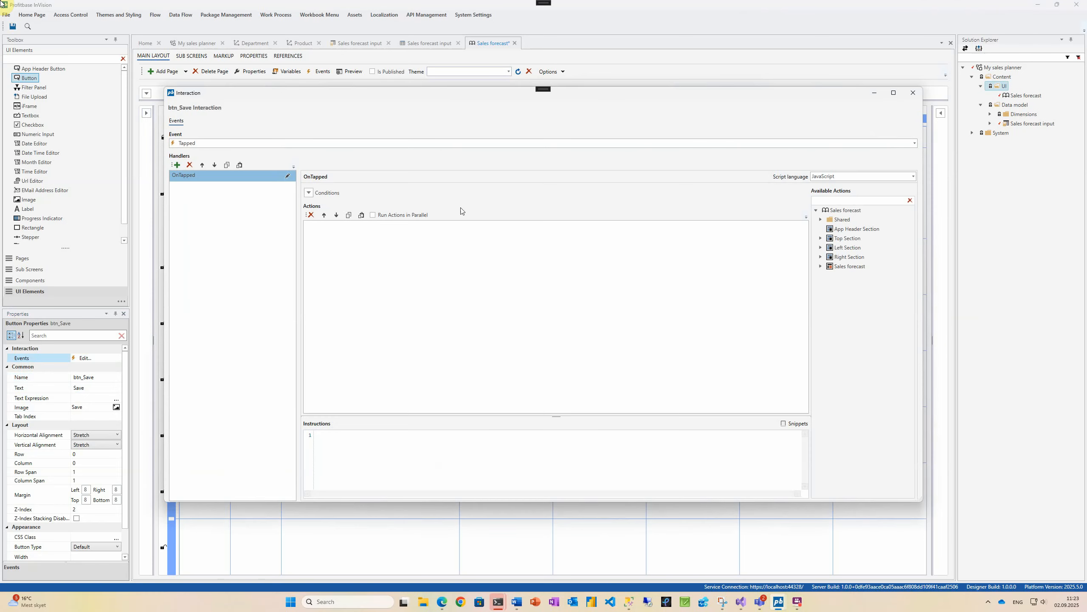
{"action": "left_click", "coordinate": [821, 265]}
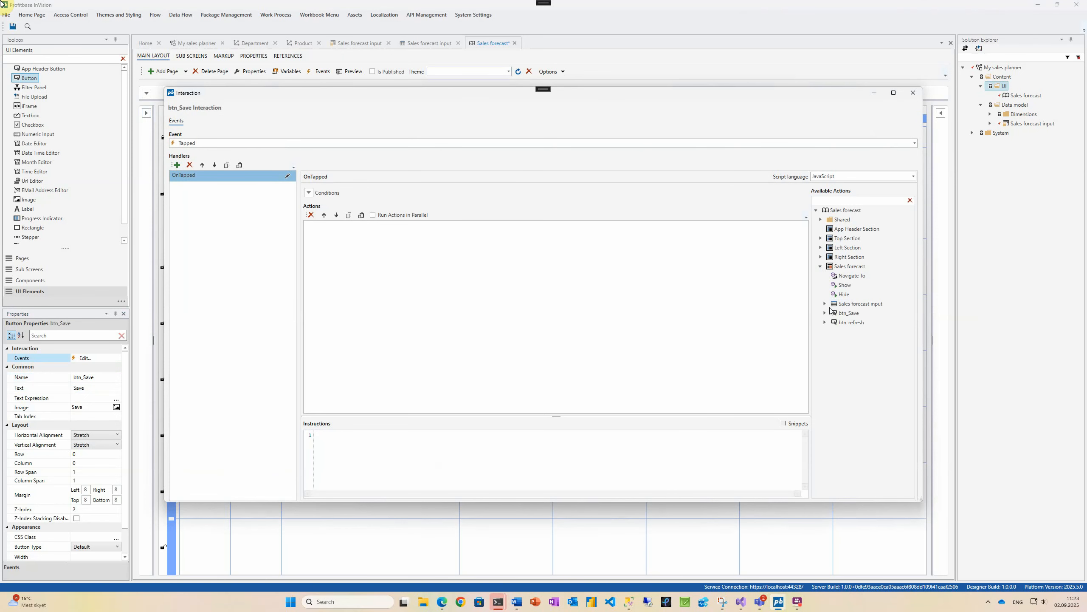
{"action": "left_click", "coordinate": [825, 303]}
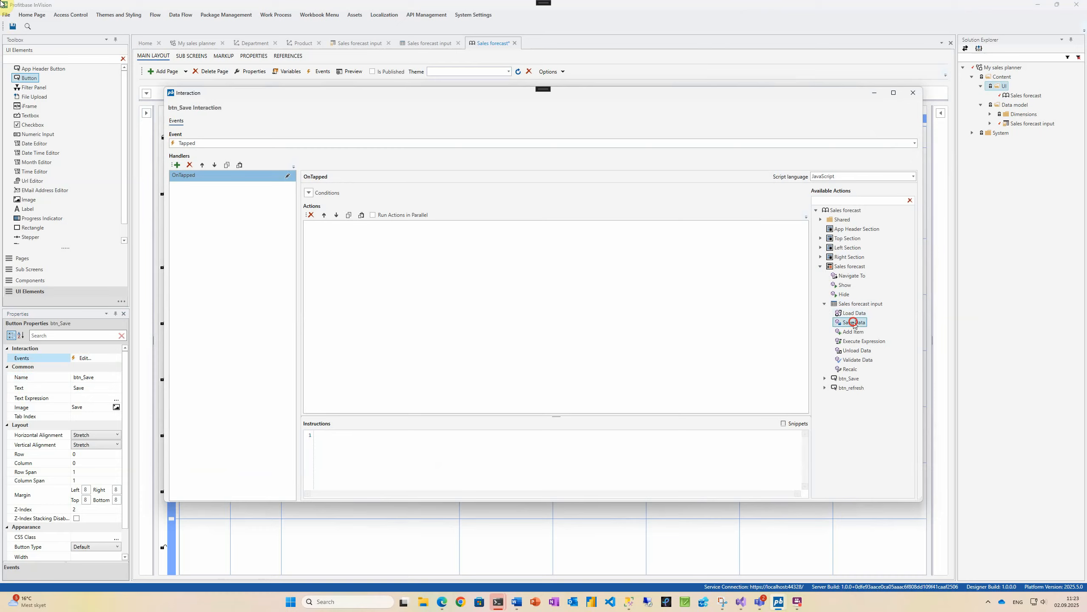
{"action": "left_click_drag", "start_coordinate": [853, 322], "coordinate": [584, 318]}
{"action": "left_click", "coordinate": [913, 93]}
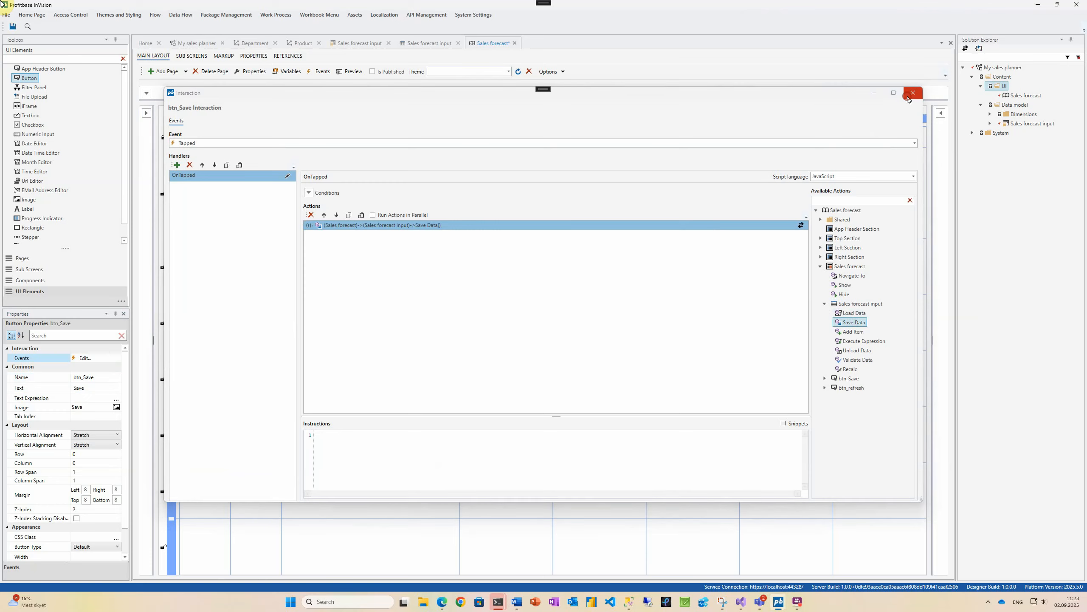
Step: Add a Tapped event handler to the Refresh button that runs the Load Data action of the Sales forecast input worksheet
{"action": "left_click", "coordinate": [255, 138]}
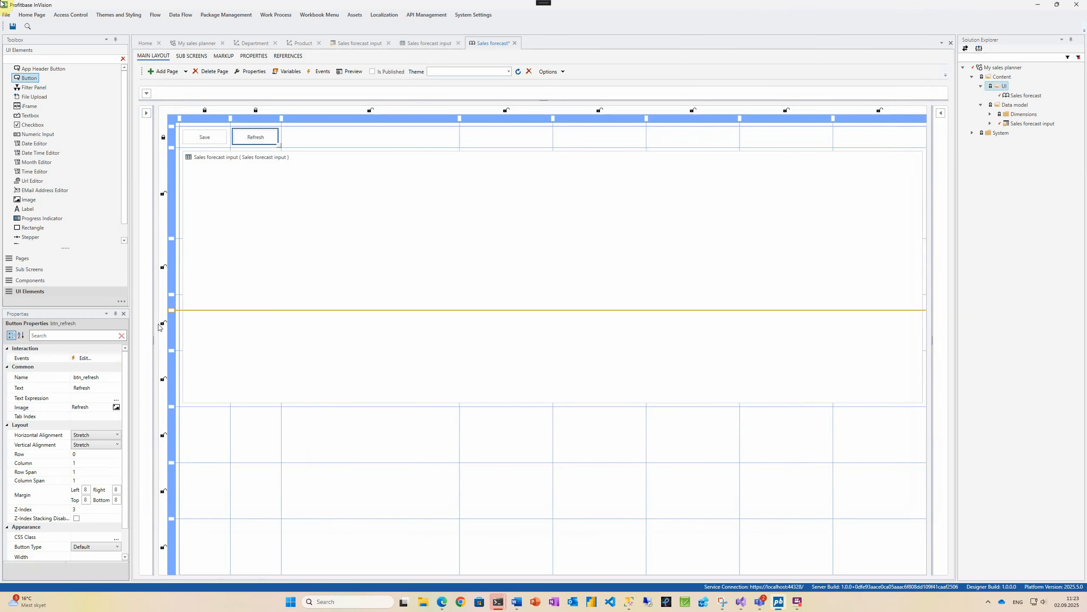
{"action": "left_click", "coordinate": [96, 361]}
{"action": "left_click", "coordinate": [177, 164]}
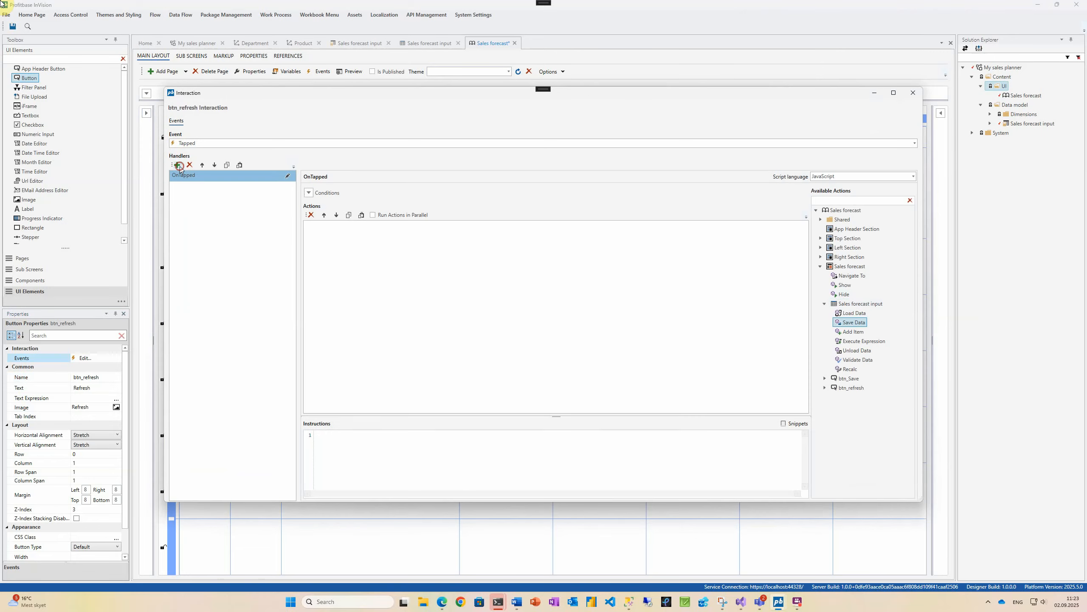
{"action": "left_click_drag", "start_coordinate": [851, 314], "coordinate": [682, 305]}
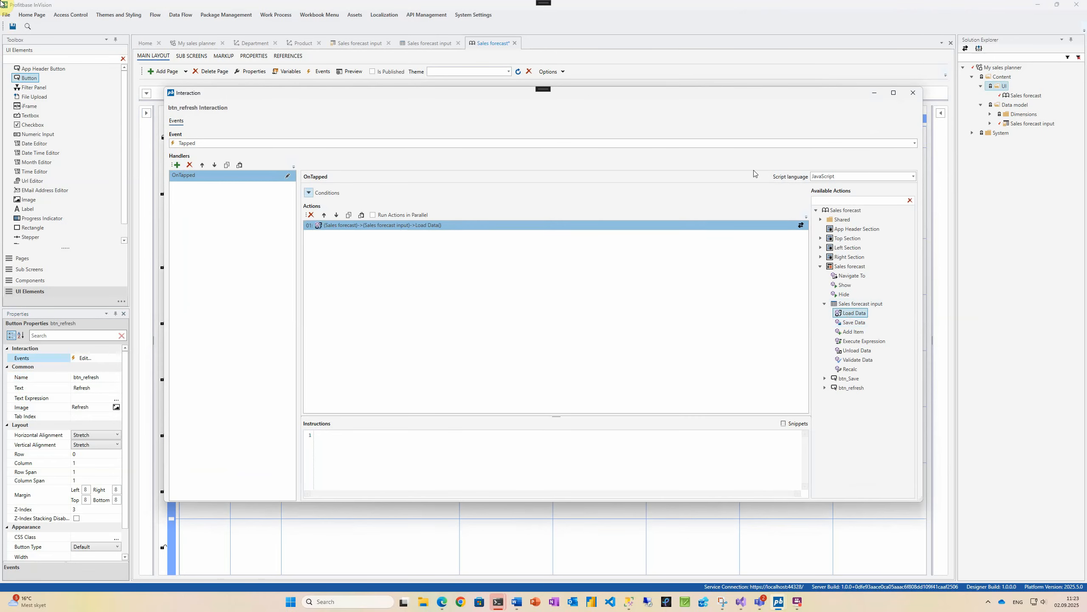
{"action": "left_click", "coordinate": [913, 93]}
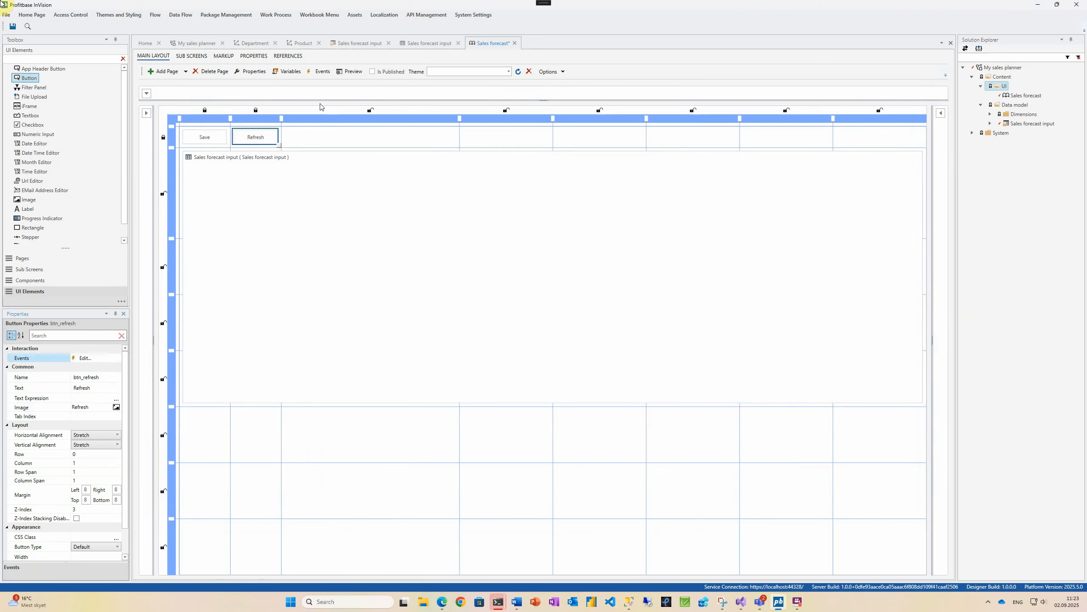
Step: Add a Loading event handler to the Sales forecast page that runs the input worksheet's Load Data action
{"action": "left_click", "coordinate": [326, 135]}
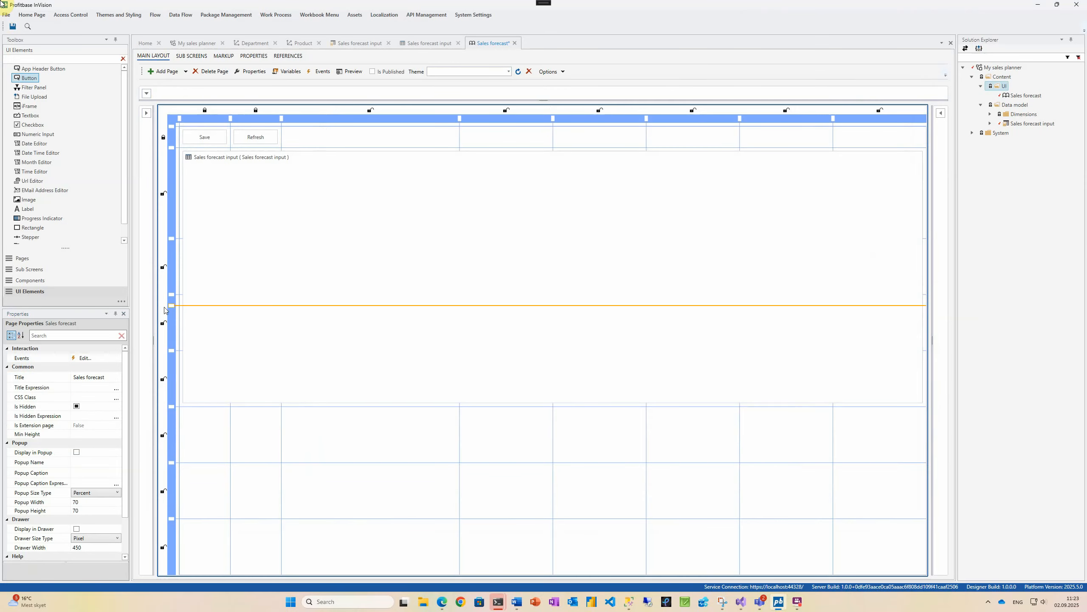
{"action": "left_click", "coordinate": [86, 357]}
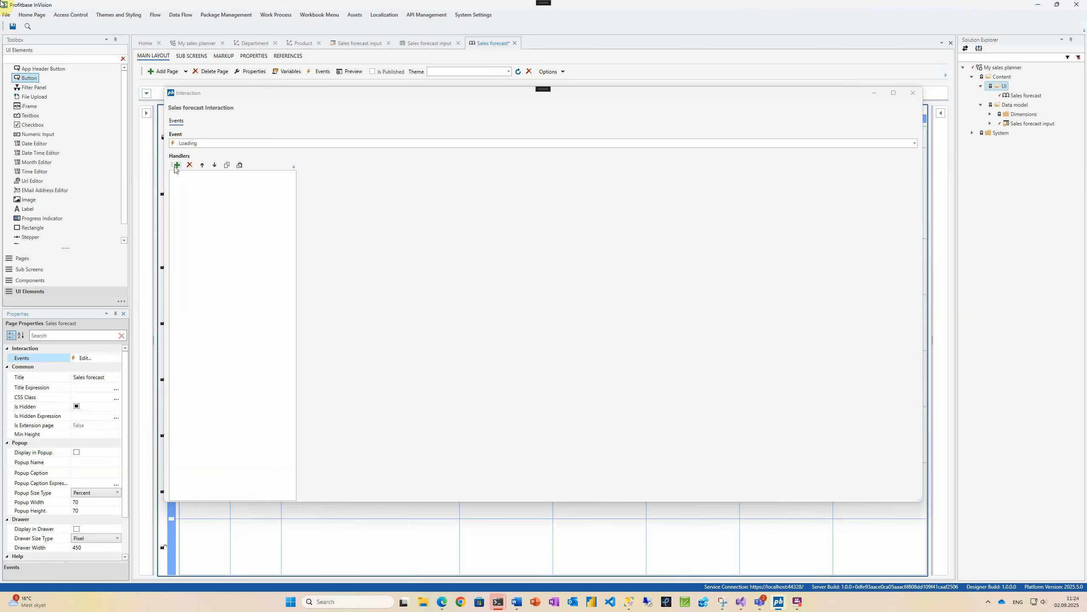
{"action": "left_click", "coordinate": [176, 167]}
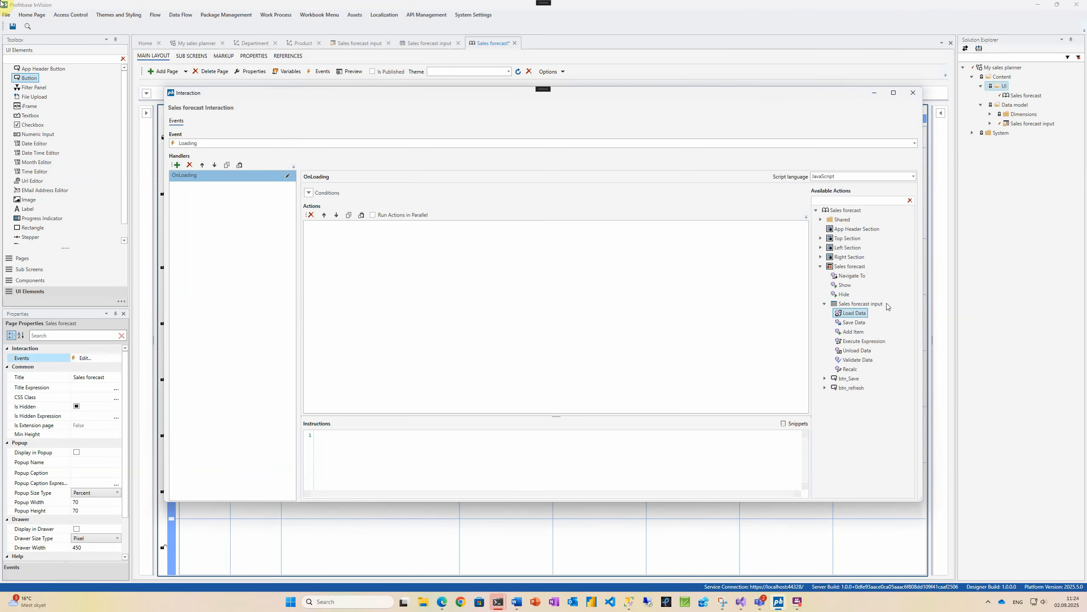
{"action": "left_click_drag", "start_coordinate": [852, 313], "coordinate": [650, 289]}
{"action": "left_click", "coordinate": [913, 93]}
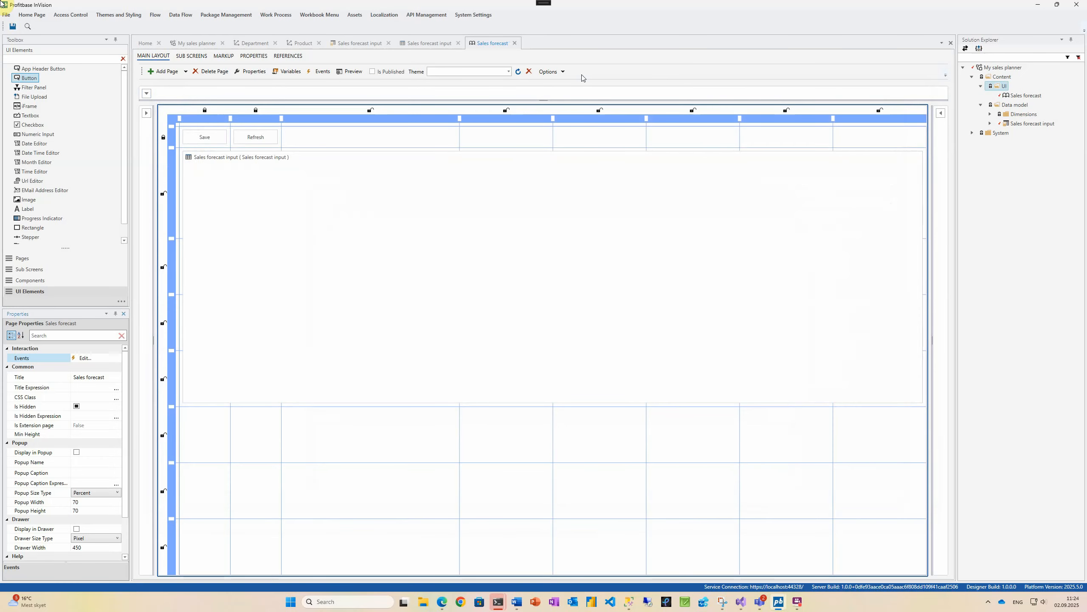
Step: Preview the Sales forecast workbook in the browser and return to the designer
{"action": "left_click", "coordinate": [348, 72]}
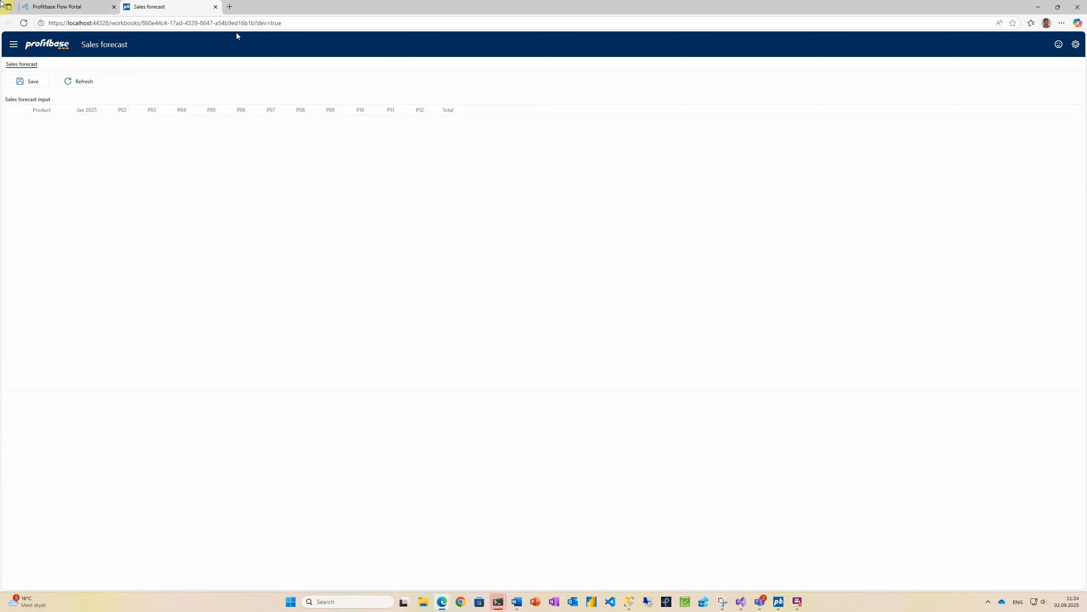
{"action": "key", "text": "alt+Tab"}
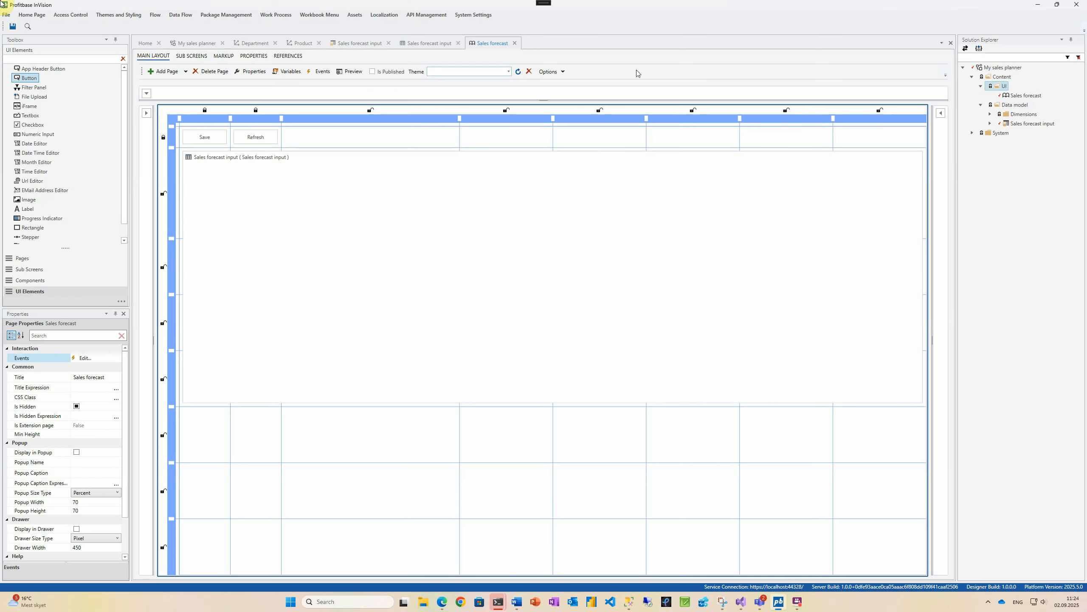
Step: In the Sales forecast input worksheet, copy column P01's properties, including the caption expression, to columns P02 through P12 and save
{"action": "left_click", "coordinate": [990, 124]}
{"action": "double_click", "coordinate": [1022, 134]}
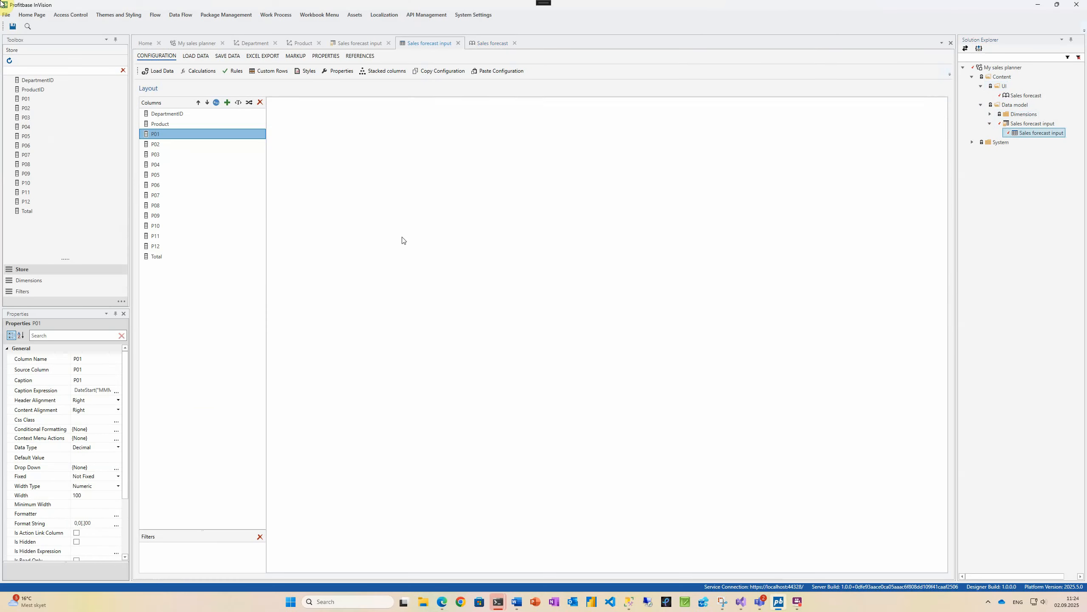
{"action": "right_click", "coordinate": [163, 135]}
{"action": "left_click", "coordinate": [186, 140]}
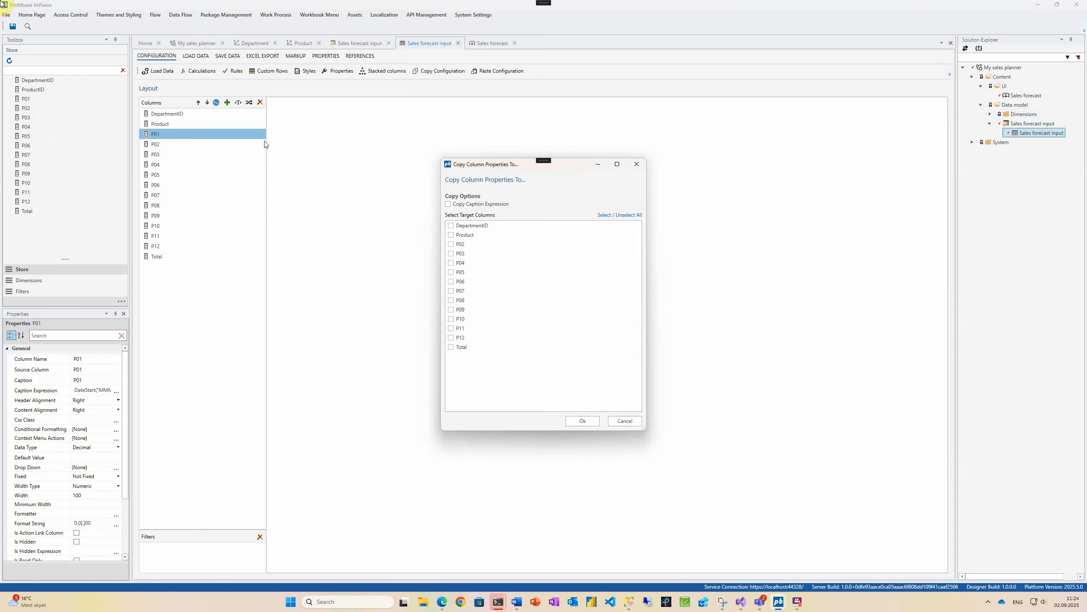
{"action": "left_click", "coordinate": [448, 205]}
{"action": "left_click", "coordinate": [451, 244]}
{"action": "left_click", "coordinate": [452, 253]}
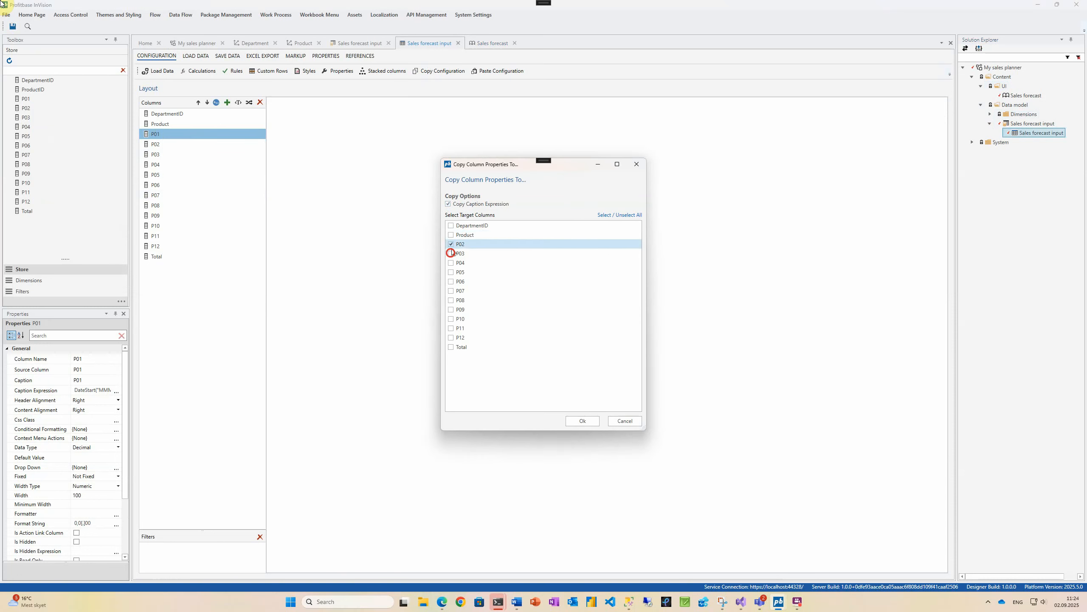
{"action": "left_click", "coordinate": [451, 263]}
{"action": "left_click", "coordinate": [452, 272]}
{"action": "left_click", "coordinate": [451, 281]}
{"action": "left_click", "coordinate": [452, 290]}
{"action": "left_click", "coordinate": [452, 300]}
{"action": "left_click", "coordinate": [451, 309]}
{"action": "left_click", "coordinate": [451, 337]}
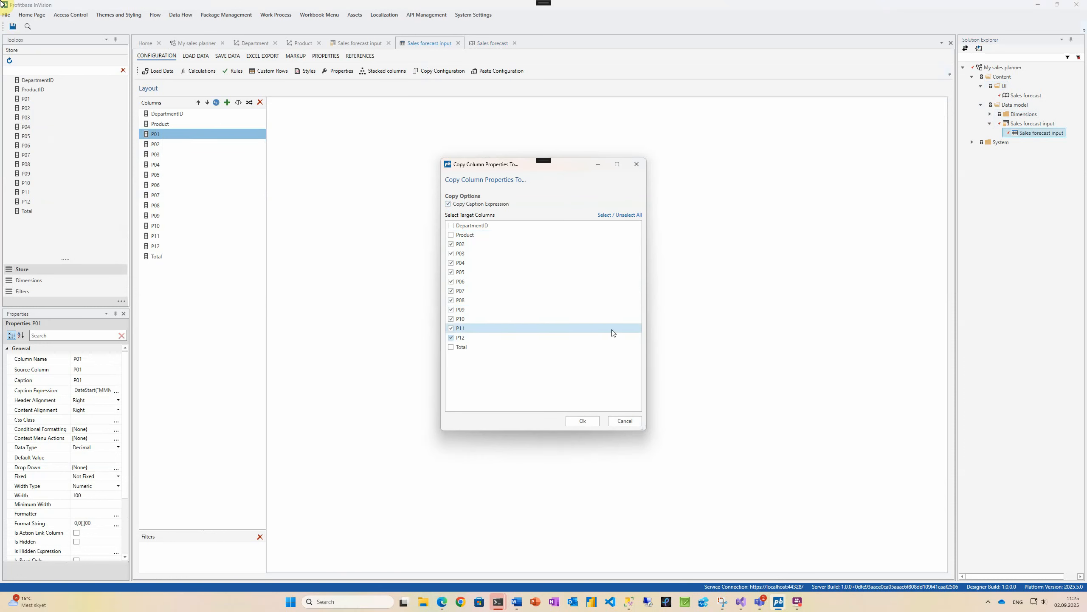
{"action": "left_click", "coordinate": [588, 422]}
{"action": "key", "text": "ctrl+s"}
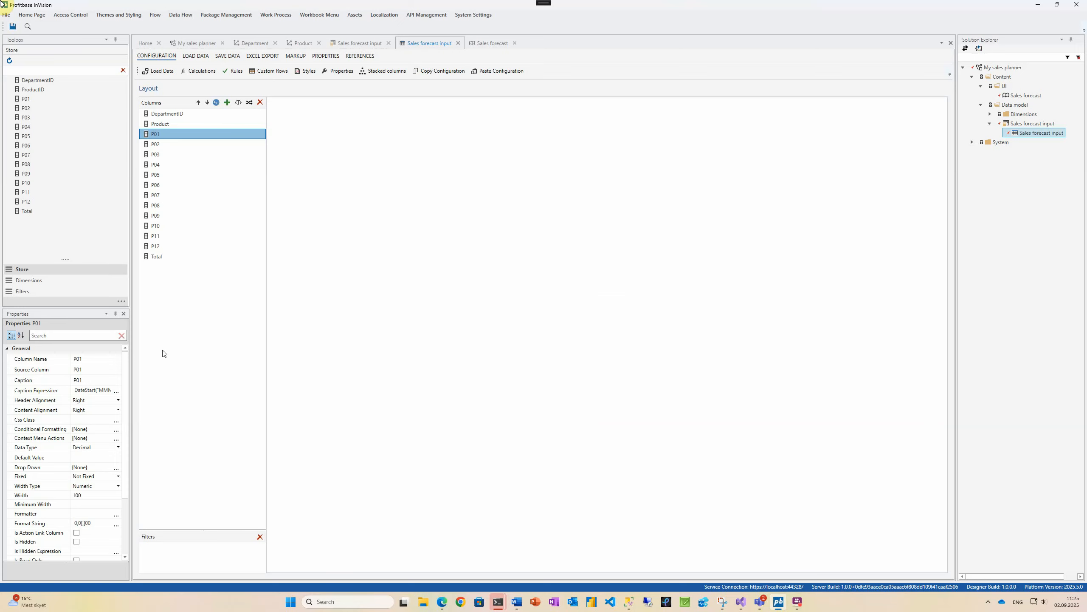
Step: Switch to the browser preview of the Sales forecast workbook to check the column changes
{"action": "key", "text": "alt+Tab"}
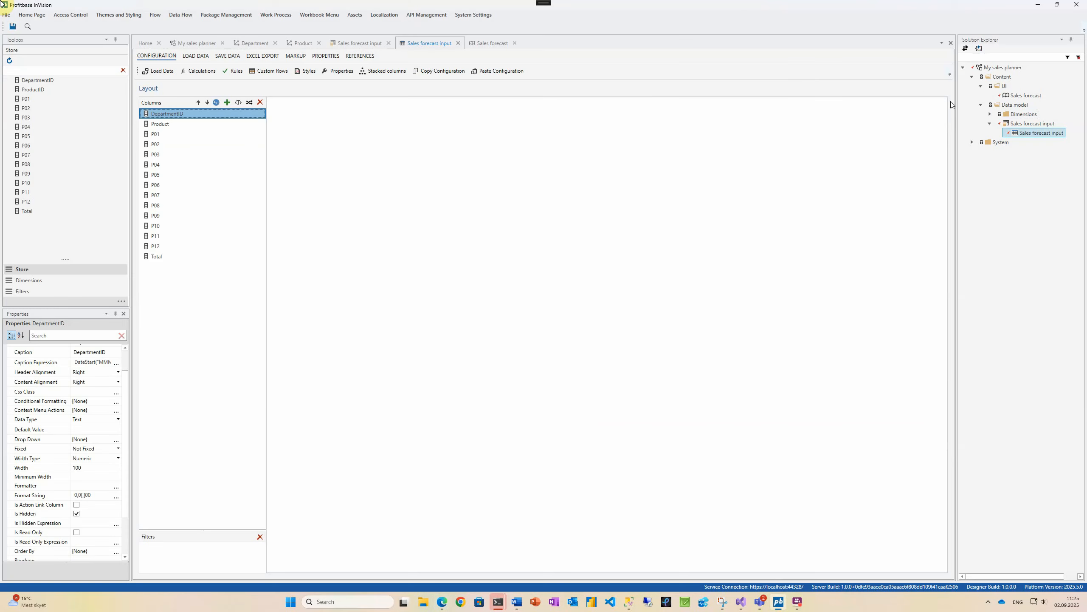
Step: Create a Filters item named "Department filter" in the Data model folder
{"action": "left_click", "coordinate": [990, 123]}
{"action": "right_click", "coordinate": [1009, 107]}
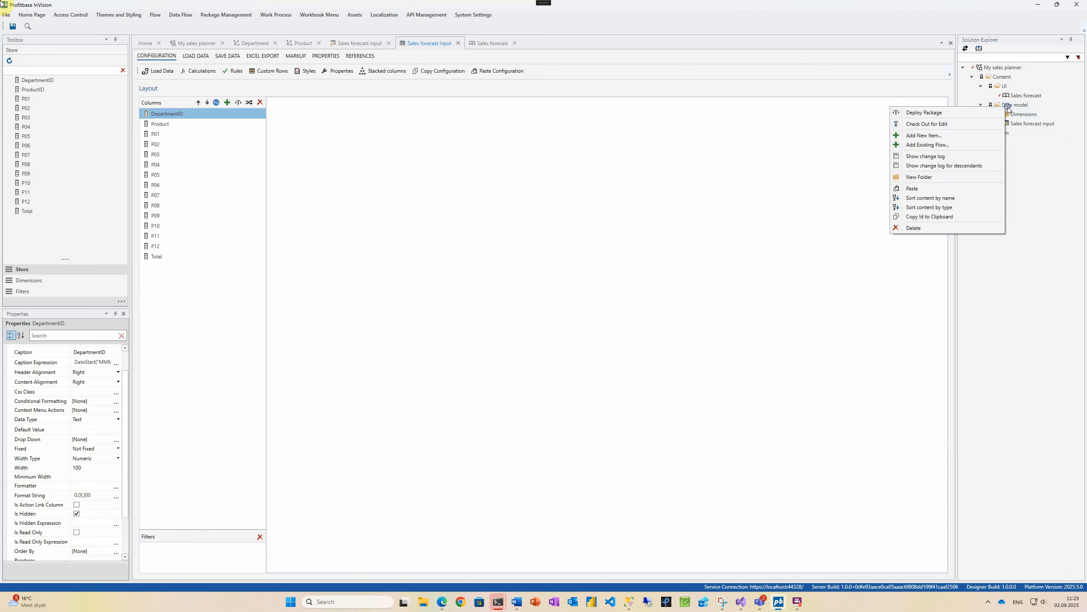
{"action": "left_click", "coordinate": [940, 135]}
{"action": "scroll", "coordinate": [513, 287], "scroll_direction": "up", "scroll_amount": 3}
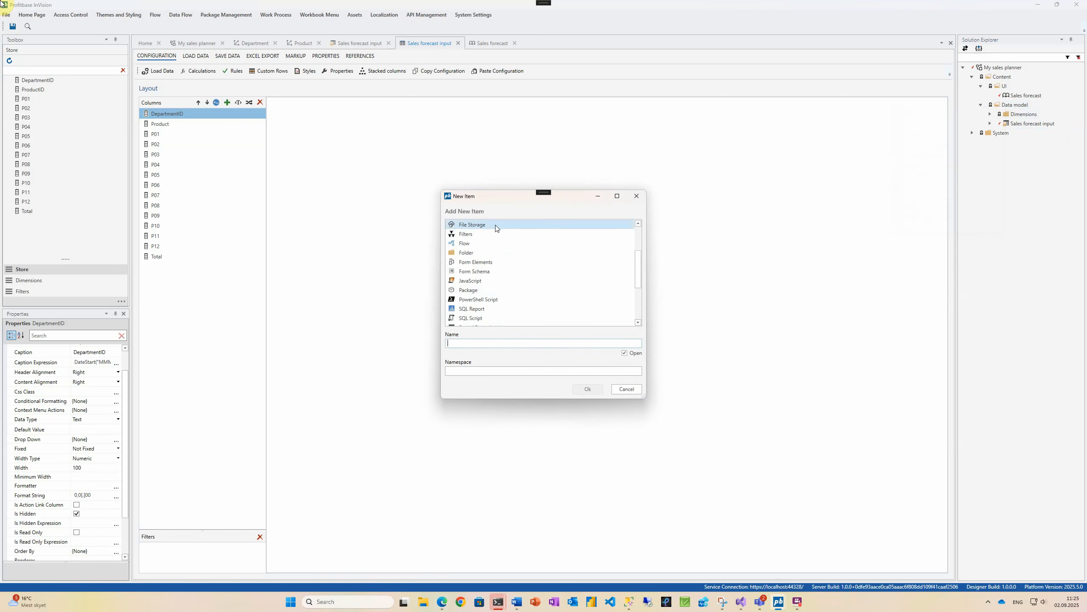
{"action": "left_click", "coordinate": [471, 234]}
{"action": "left_click", "coordinate": [485, 343]}
{"action": "type", "text": "Departme"}
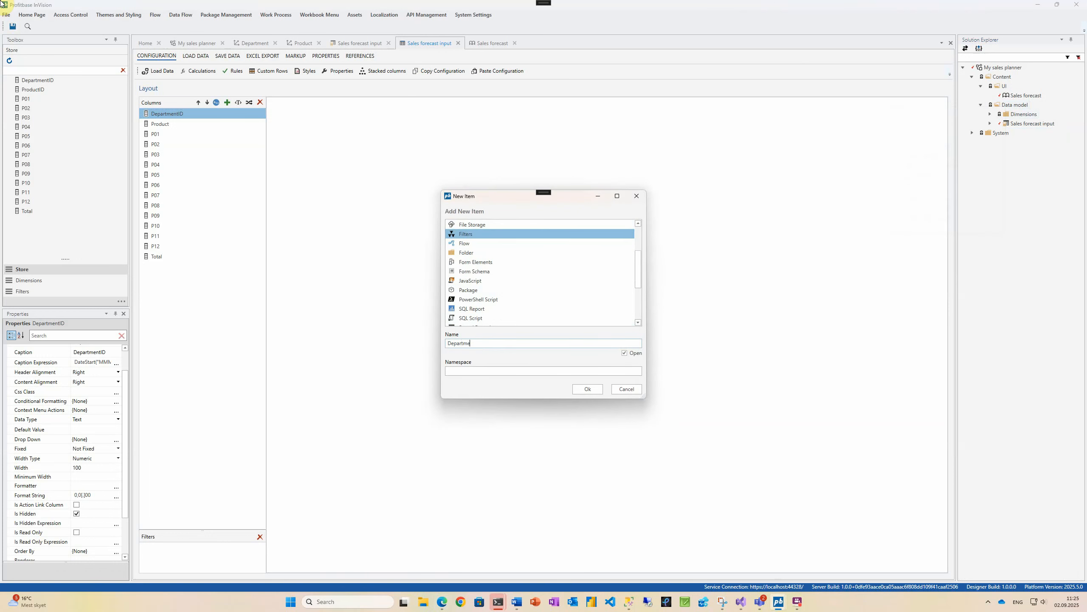
{"action": "type", "text": "nt filter"}
{"action": "left_click", "coordinate": [576, 388]}
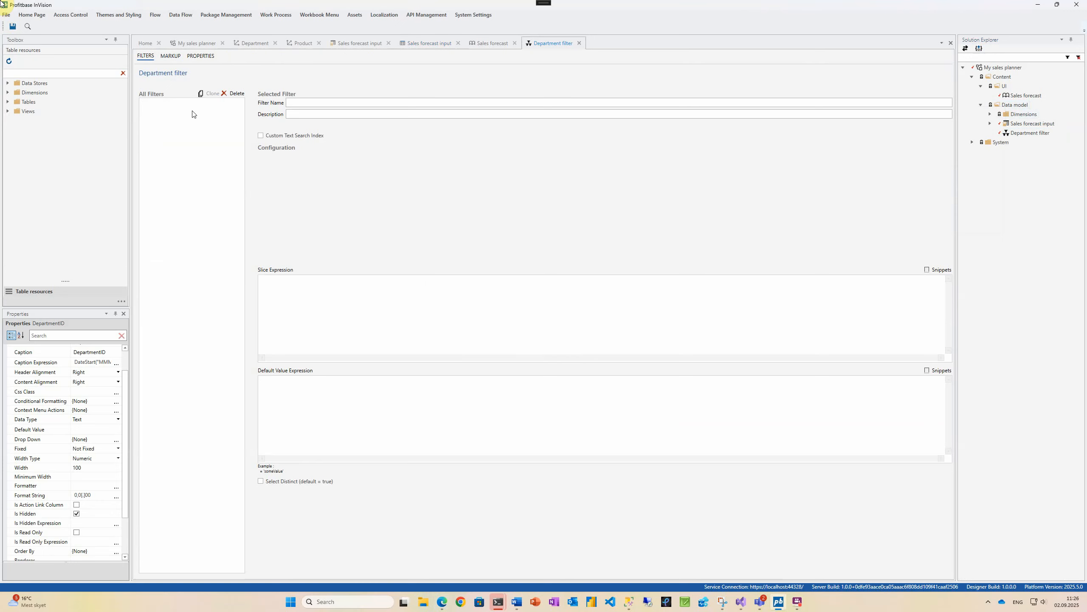
Step: Add the solution's Department dimension as a filter in the Department filter item
{"action": "left_click", "coordinate": [8, 92]}
{"action": "left_click", "coordinate": [12, 111]}
{"action": "left_click_drag", "start_coordinate": [33, 120], "coordinate": [181, 126]}
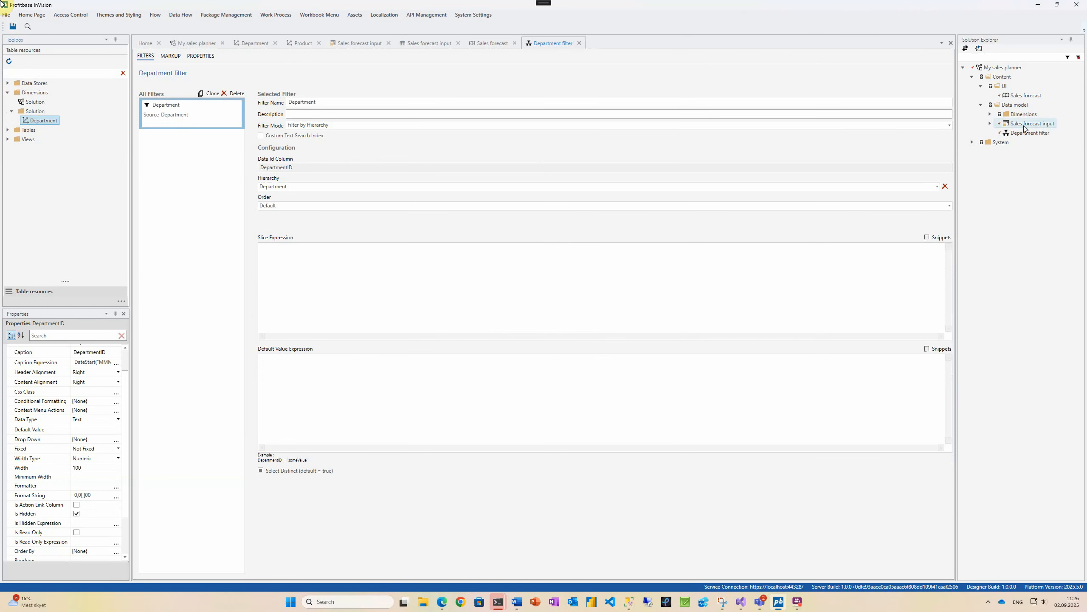
Step: Open the Sales forecast input worksheet and add the Department filter to its filters
{"action": "left_click", "coordinate": [990, 123]}
{"action": "double_click", "coordinate": [1018, 133]}
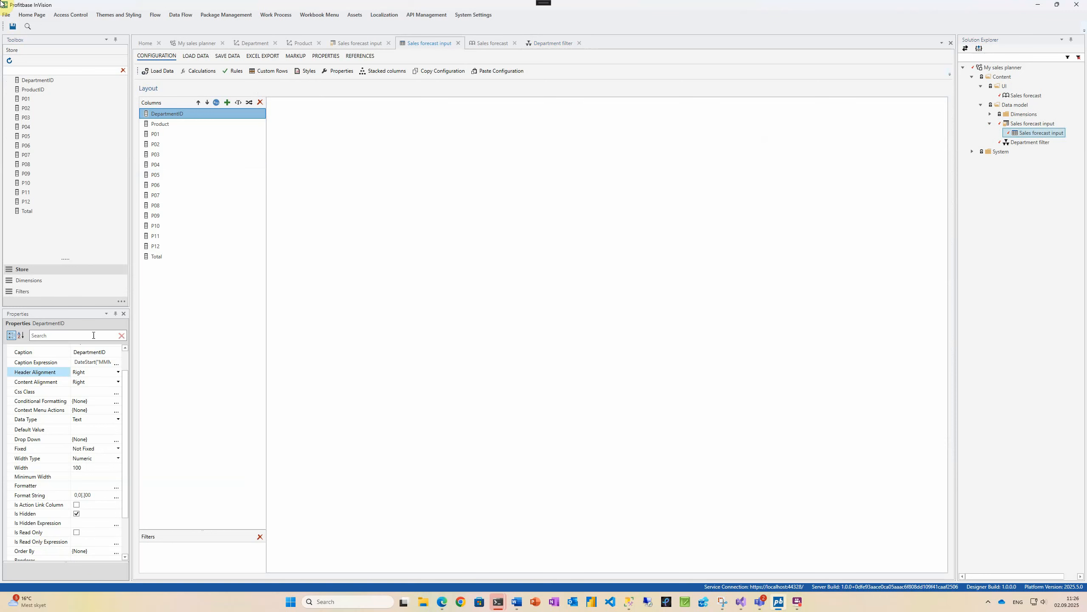
{"action": "left_click", "coordinate": [51, 291]}
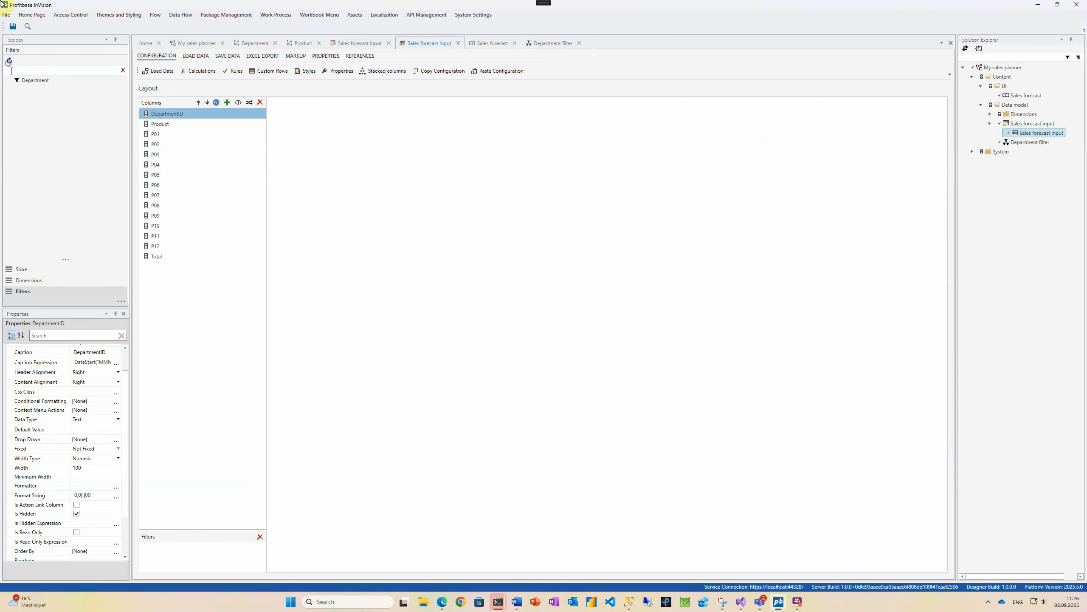
{"action": "left_click_drag", "start_coordinate": [33, 80], "coordinate": [192, 549]}
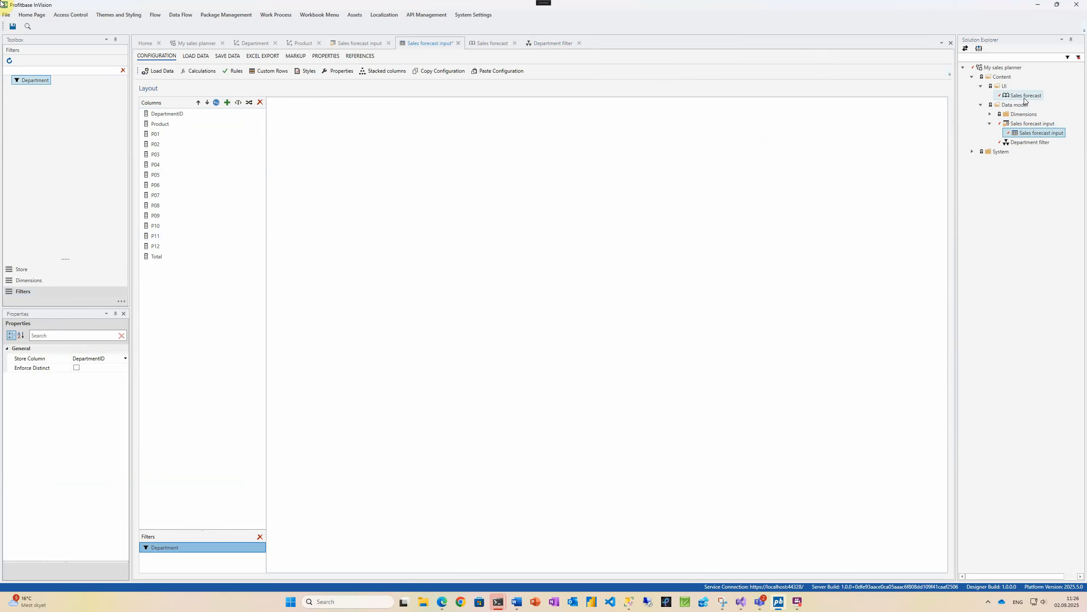
Step: In the Sales forecast workbook, expand and widen the side section before the main page and place the Department filter in it
{"action": "left_click", "coordinate": [1024, 98]}
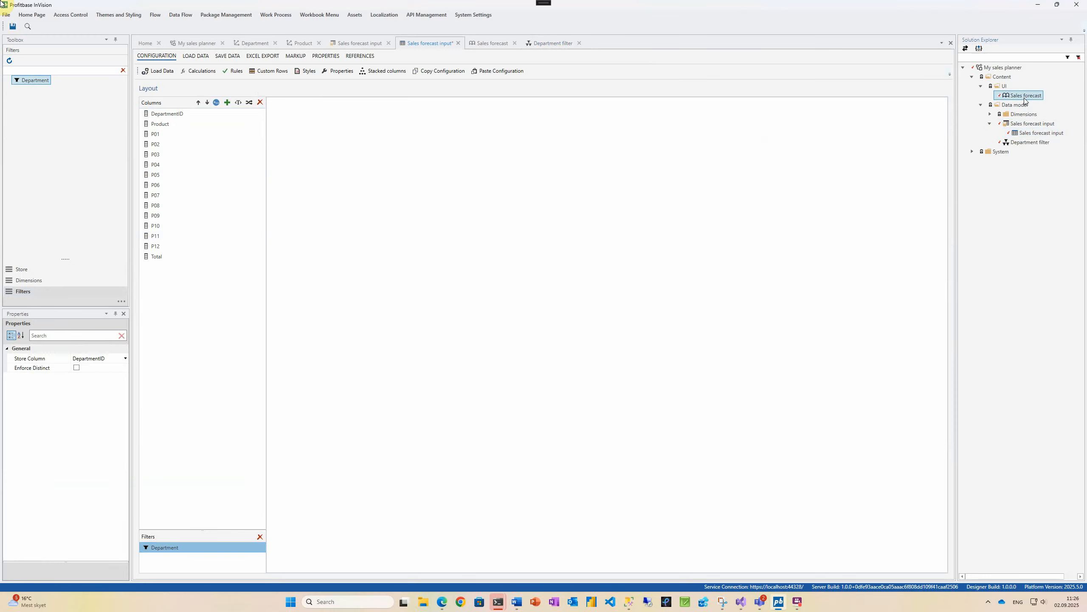
{"action": "double_click", "coordinate": [1025, 99]}
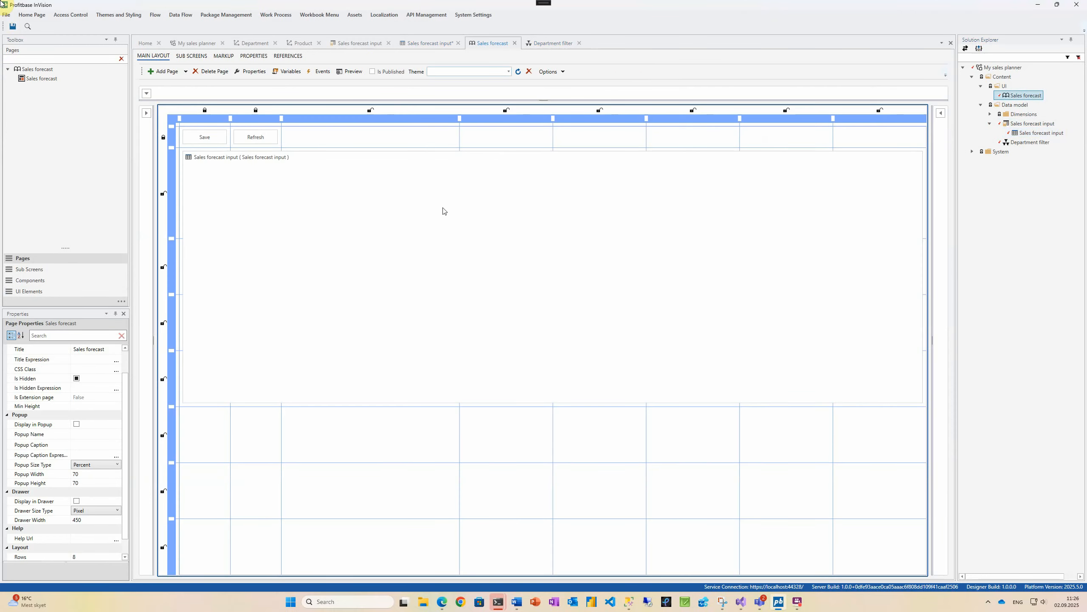
{"action": "left_click", "coordinate": [147, 113]}
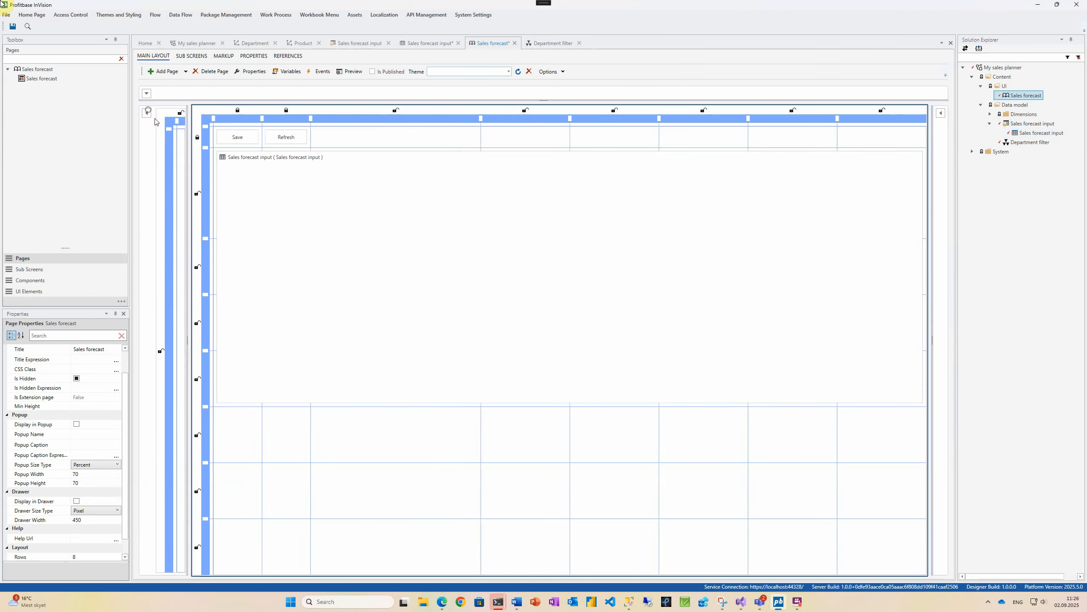
{"action": "left_click_drag", "start_coordinate": [187, 165], "coordinate": [272, 171]}
{"action": "left_click", "coordinate": [31, 280]}
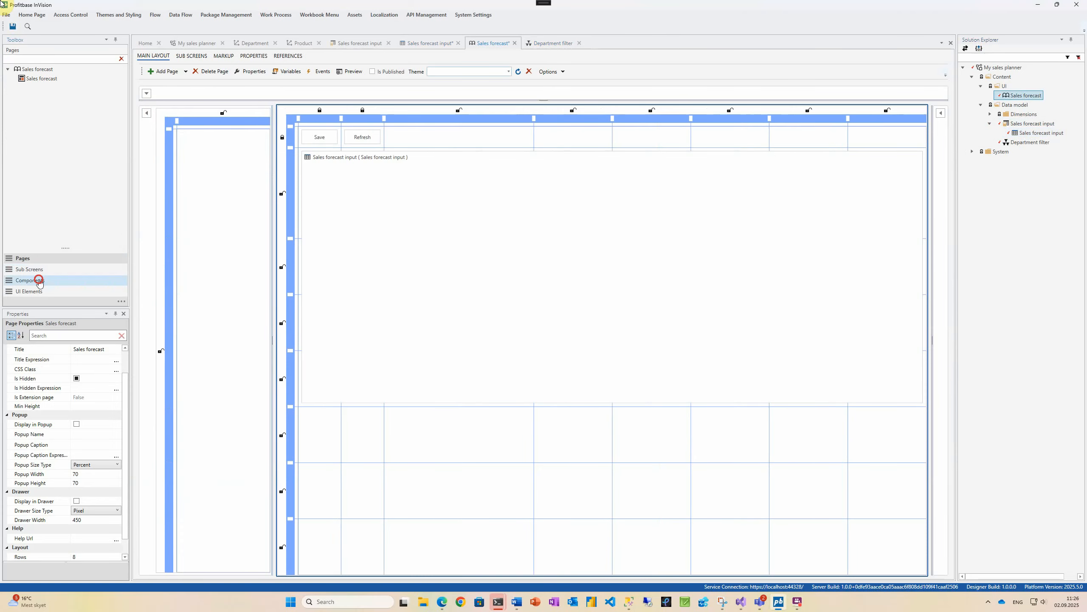
{"action": "left_click", "coordinate": [11, 108]}
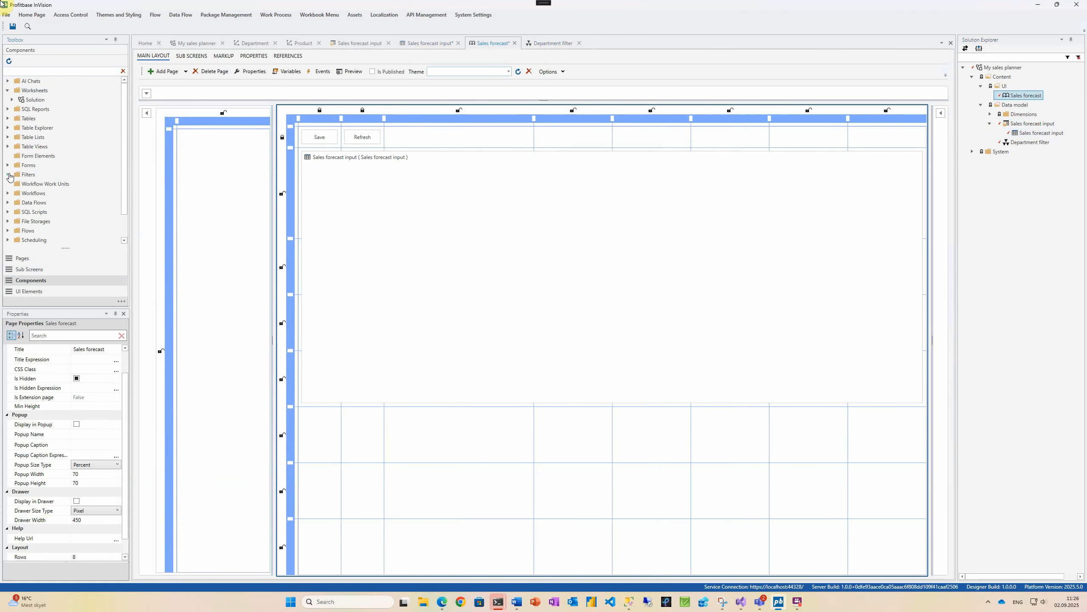
{"action": "left_click", "coordinate": [8, 174]}
{"action": "left_click", "coordinate": [29, 184]}
{"action": "left_click_drag", "start_coordinate": [28, 184], "coordinate": [200, 183]}
Step: Caption the filter section "Filters", set its size to 350 pixels, have it expanded when the workbook opens, and save
{"action": "left_click", "coordinate": [161, 113]}
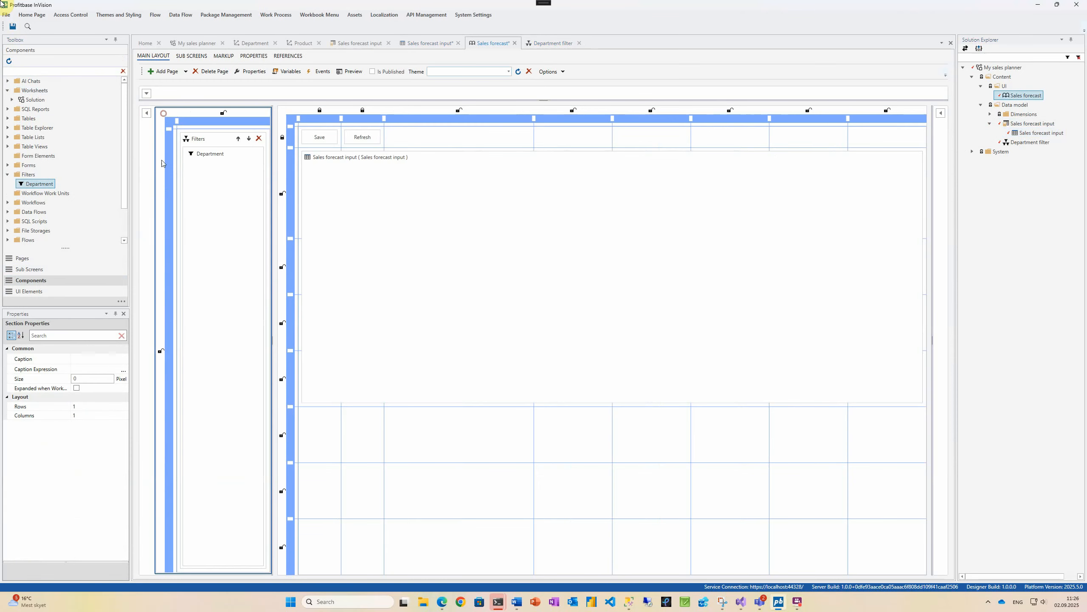
{"action": "left_click", "coordinate": [80, 357]}
{"action": "left_click", "coordinate": [80, 358]}
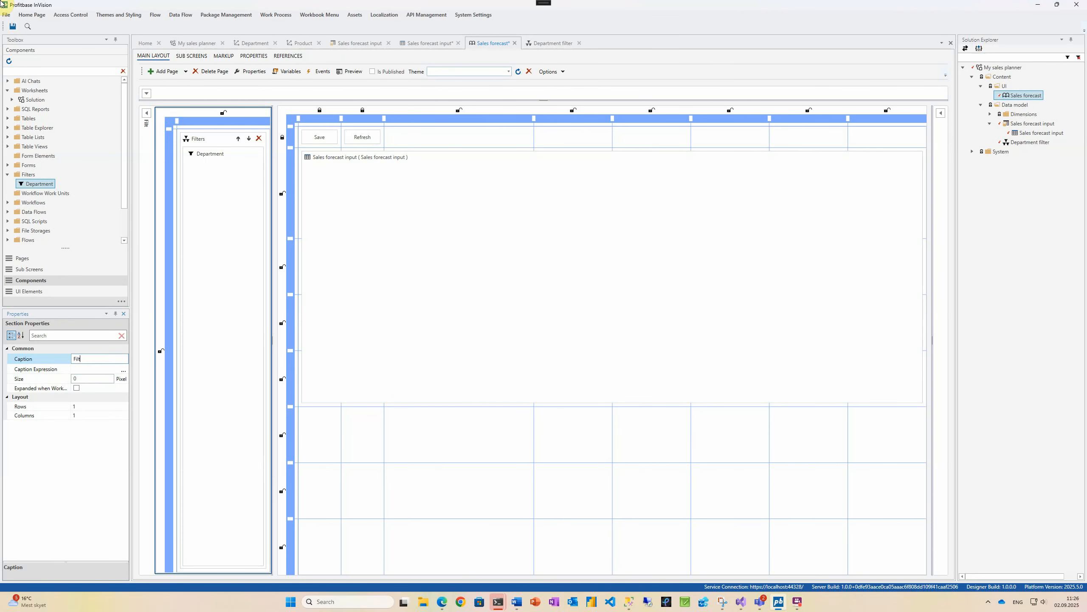
{"action": "left_click", "coordinate": [83, 379]}
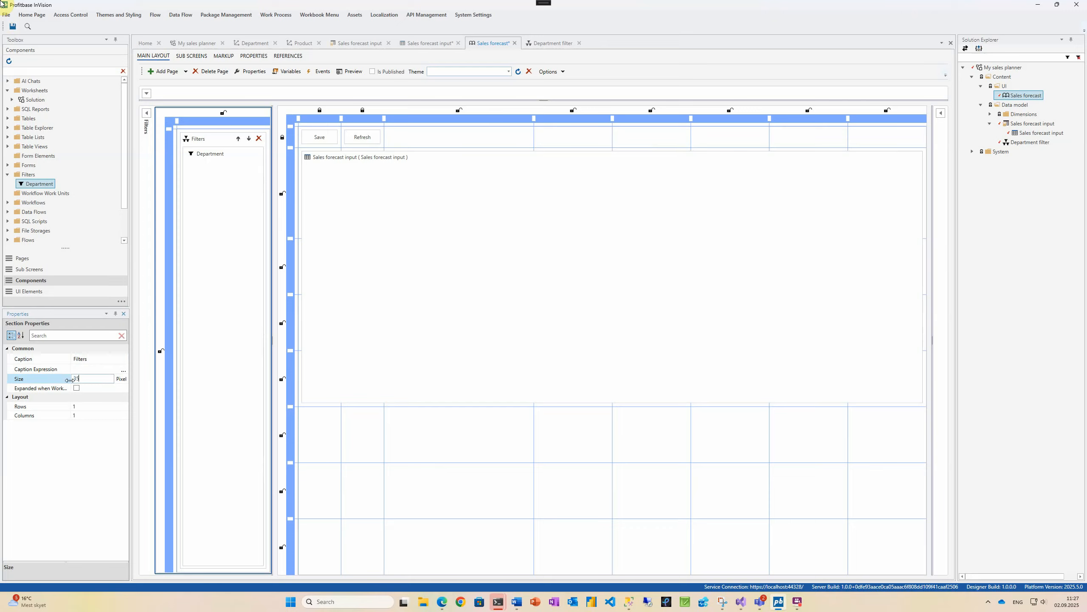
{"action": "left_click", "coordinate": [76, 388]}
{"action": "key", "text": "ctrl+s"}
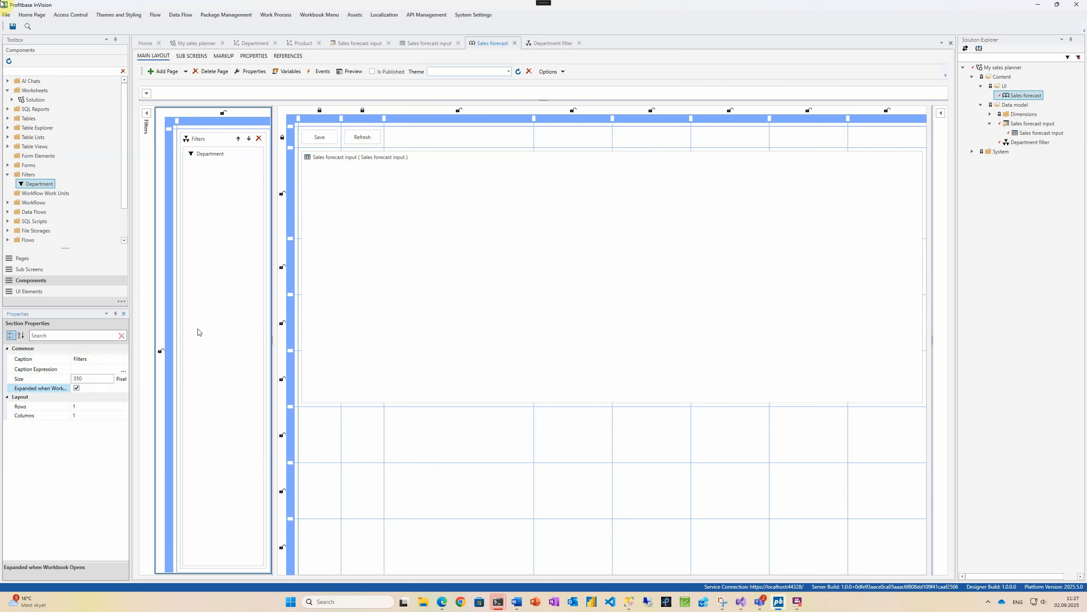
Step: Auto-map the Sales forecast input worksheet's Department filter binding to the workbook's Department filter
{"action": "left_click", "coordinate": [332, 178]}
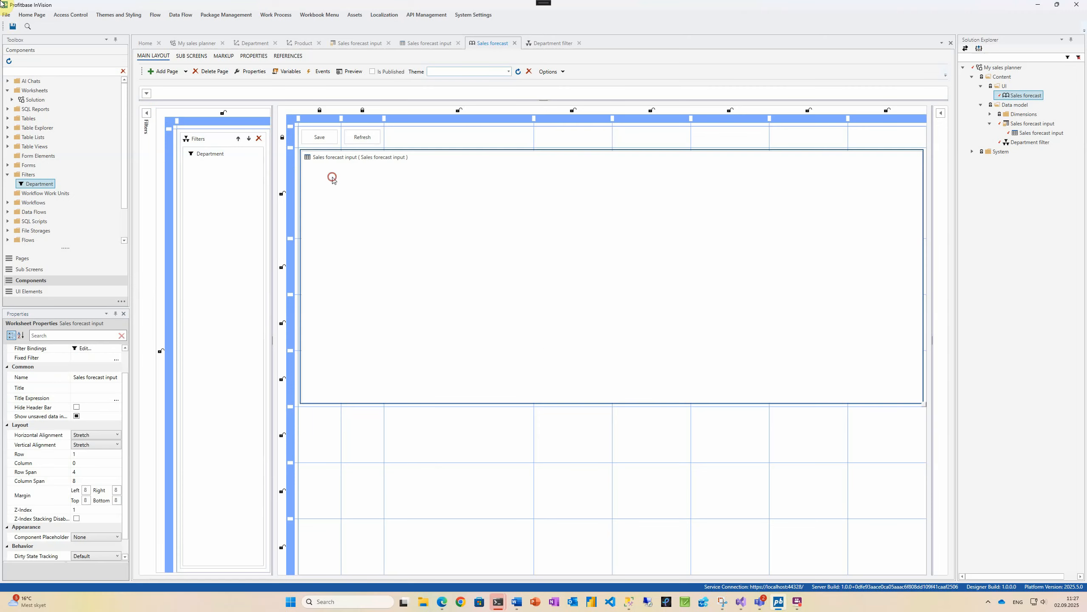
{"action": "scroll", "coordinate": [128, 363], "scroll_direction": "up", "scroll_amount": 2}
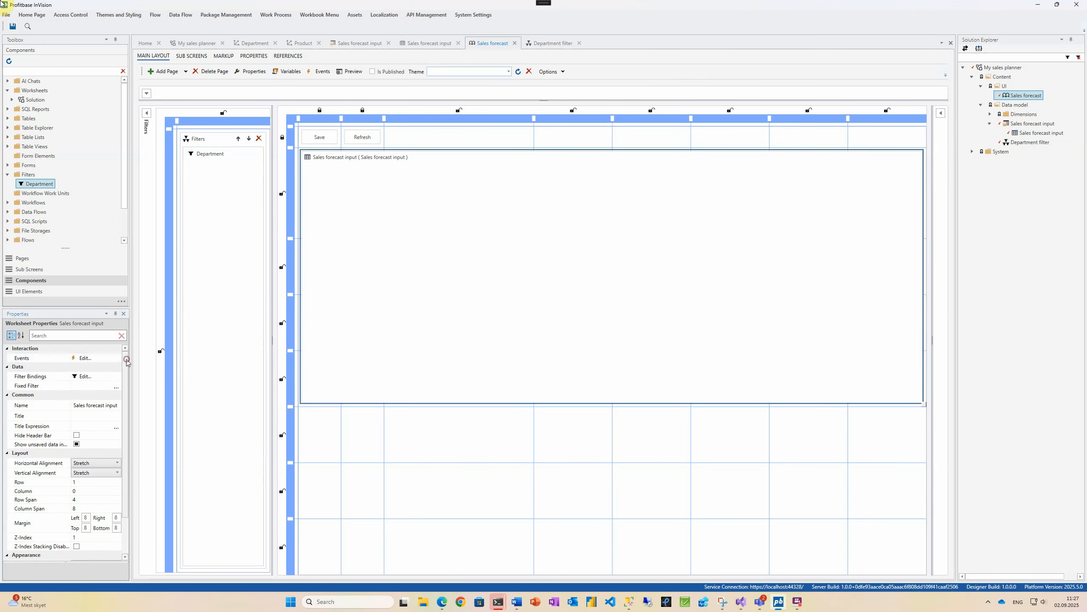
{"action": "left_click", "coordinate": [85, 376]}
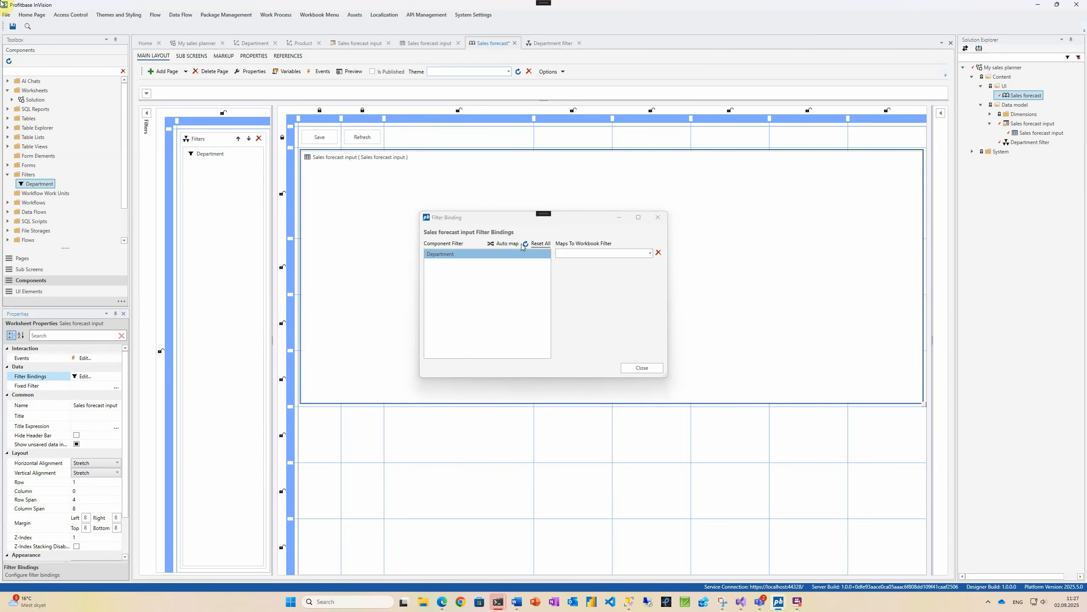
{"action": "left_click", "coordinate": [503, 243]}
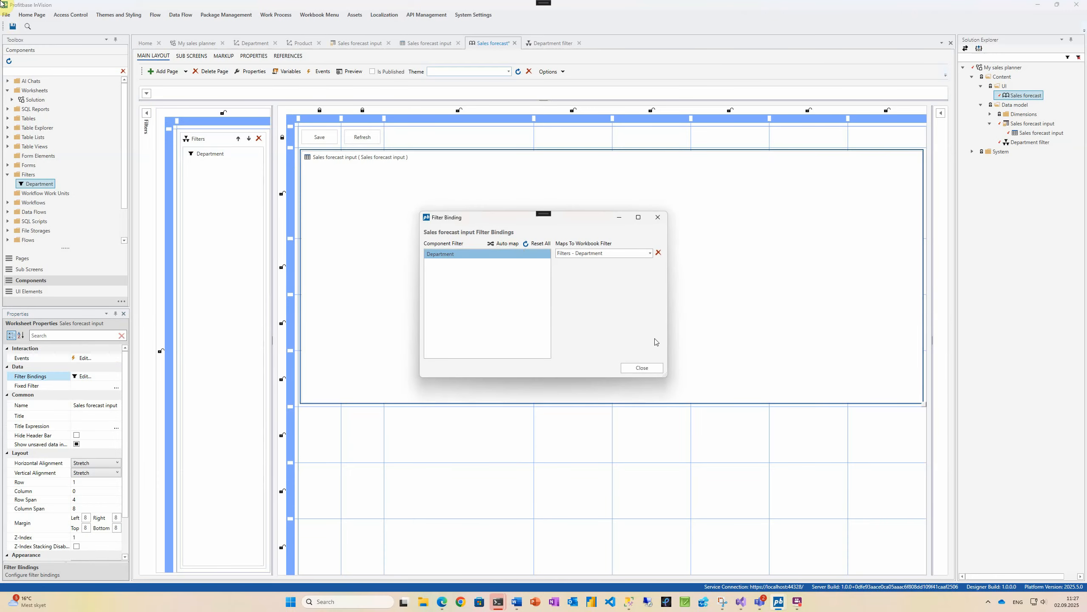
{"action": "left_click", "coordinate": [642, 367]}
Step: Add a Selection Changed handler to the Department filter that runs the Sales forecast input worksheet's Load Data action
{"action": "left_click", "coordinate": [214, 154]}
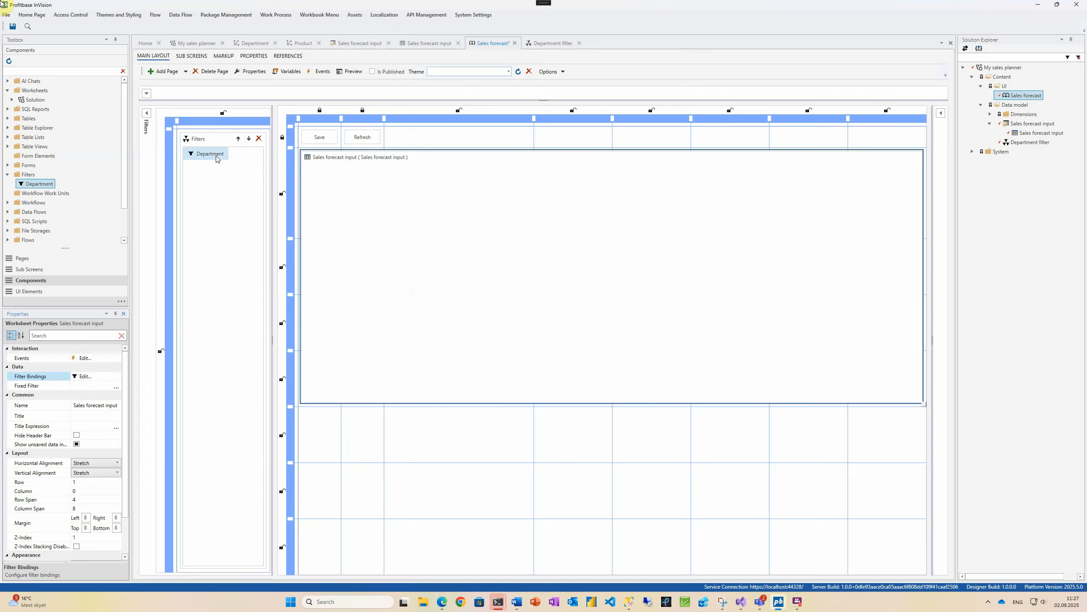
{"action": "left_click", "coordinate": [86, 358]}
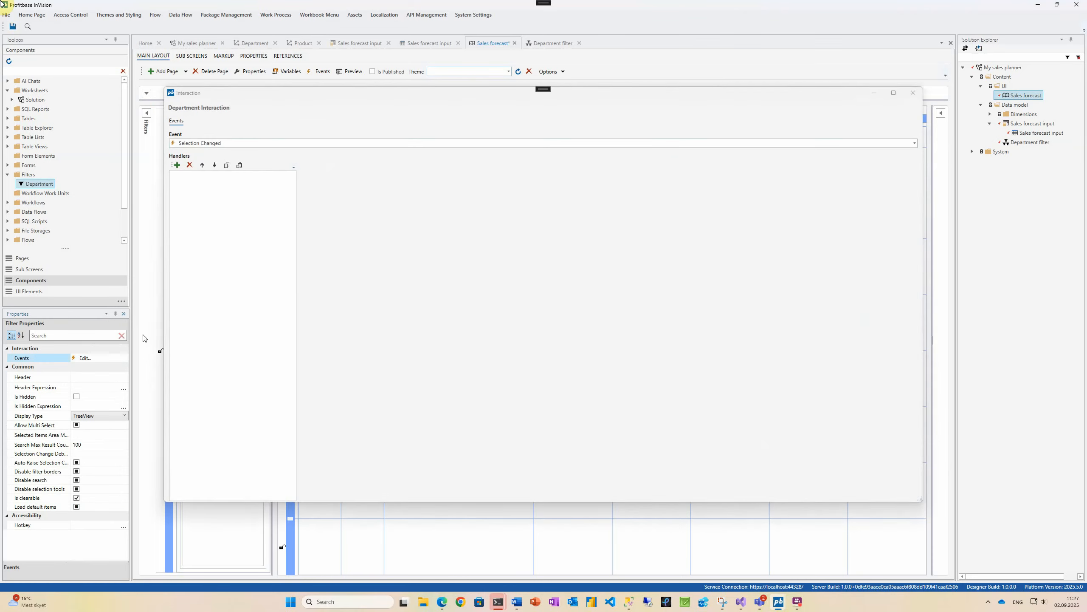
{"action": "left_click", "coordinate": [176, 164]}
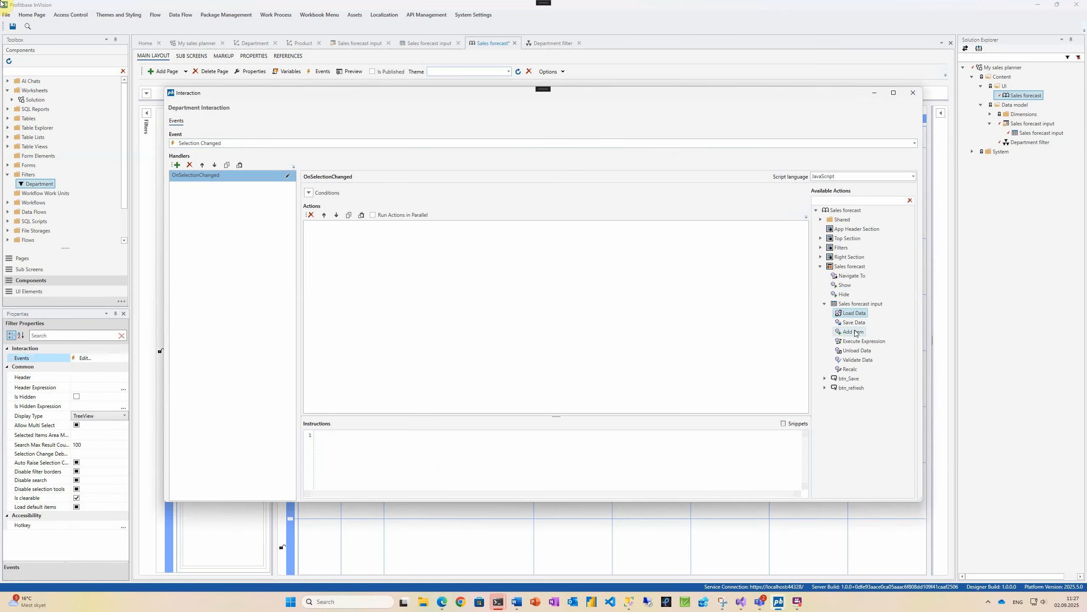
{"action": "left_click_drag", "start_coordinate": [853, 314], "coordinate": [655, 289]}
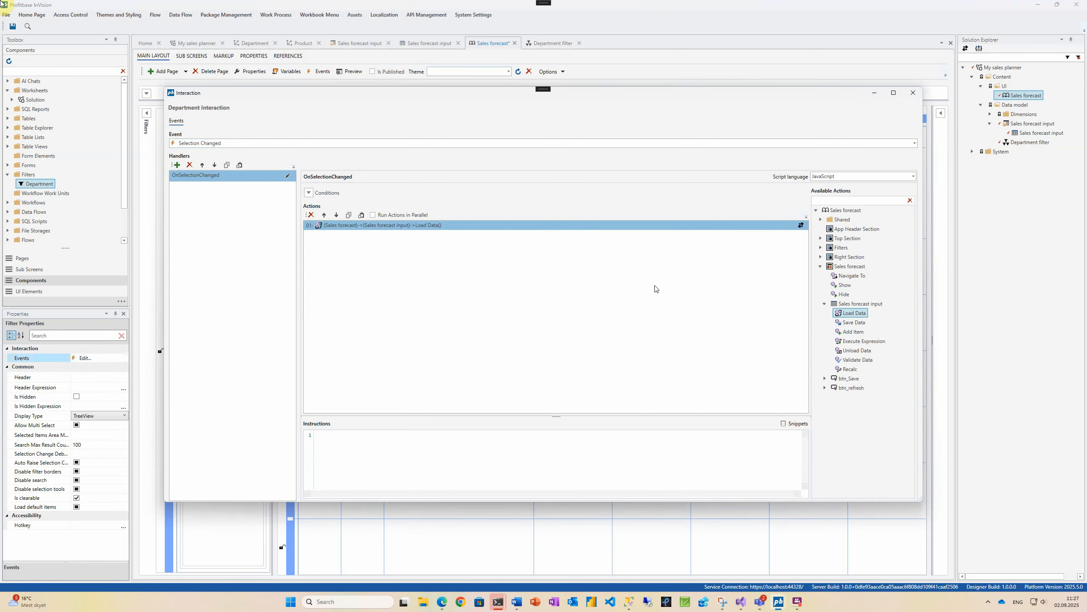
{"action": "left_click", "coordinate": [913, 93]}
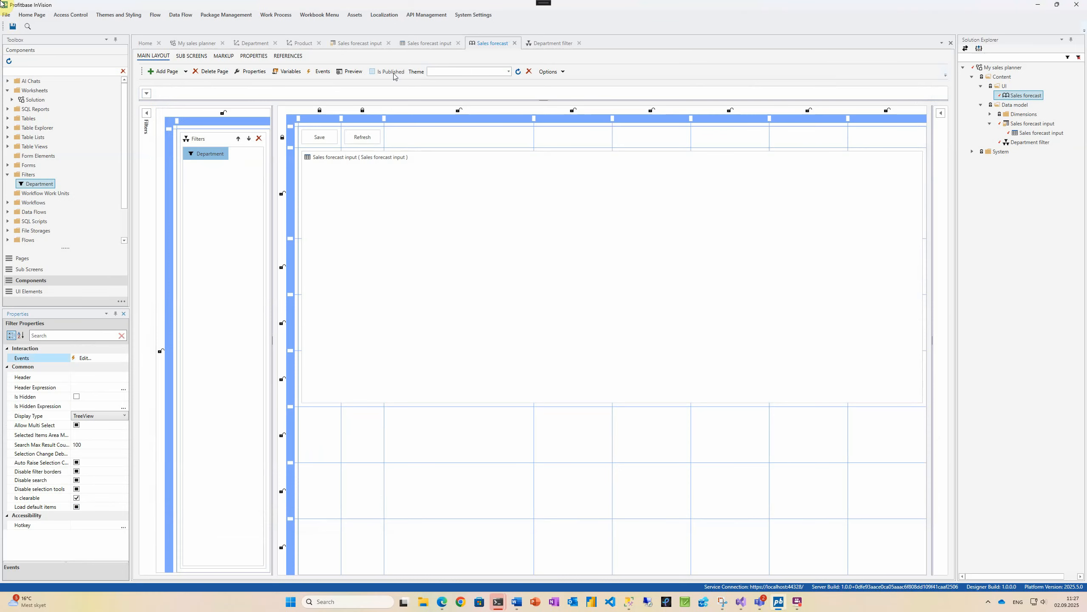
Step: Preview the Sales forecast workbook with its filter section in the browser and return to the designer
{"action": "left_click", "coordinate": [354, 72]}
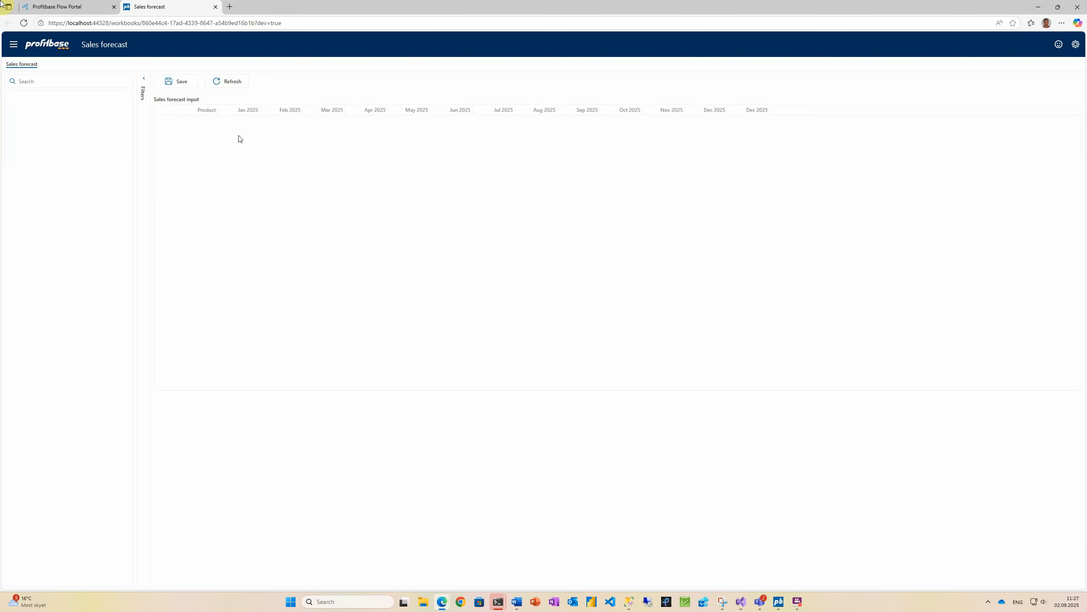
{"action": "key", "text": "alt+Tab"}
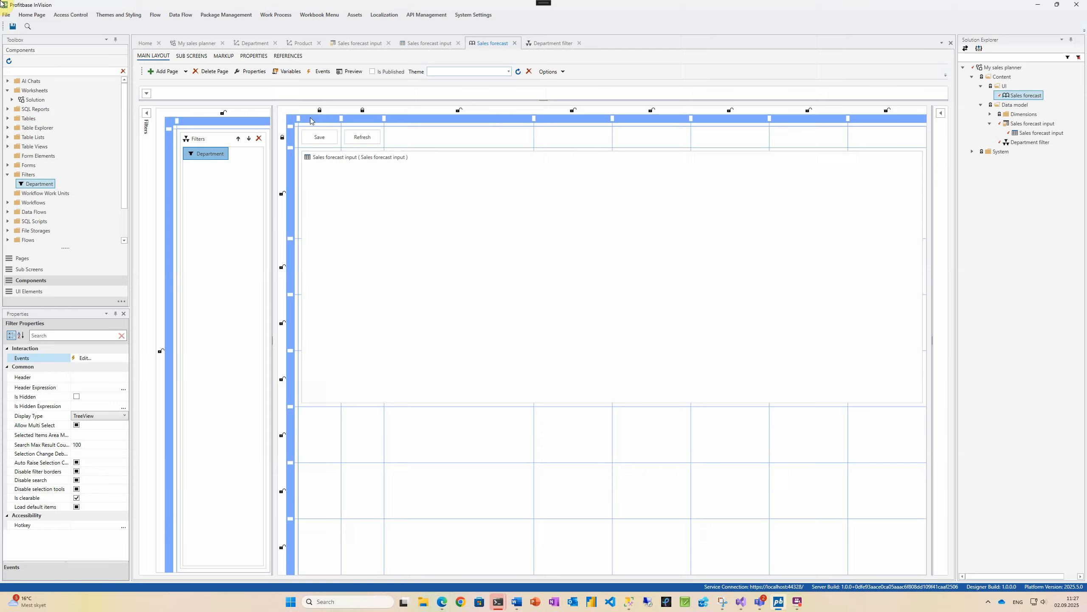
Step: Create a workbook named "Admin" in the UI folder
{"action": "right_click", "coordinate": [997, 86]}
{"action": "left_click", "coordinate": [920, 113]}
{"action": "left_click", "coordinate": [473, 304]}
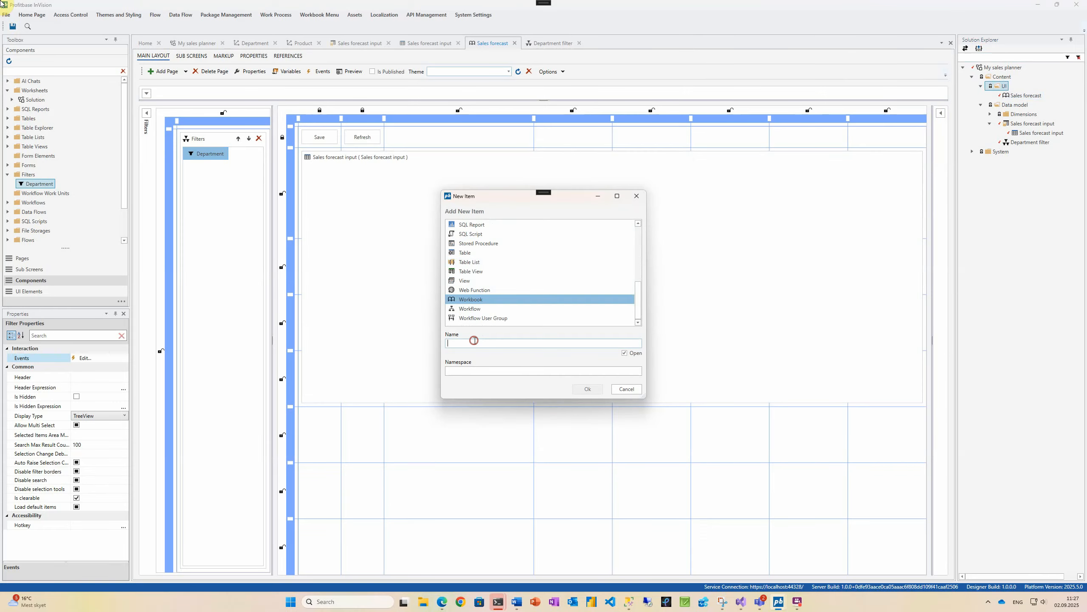
{"action": "left_click", "coordinate": [580, 391]}
{"action": "left_click", "coordinate": [543, 349]}
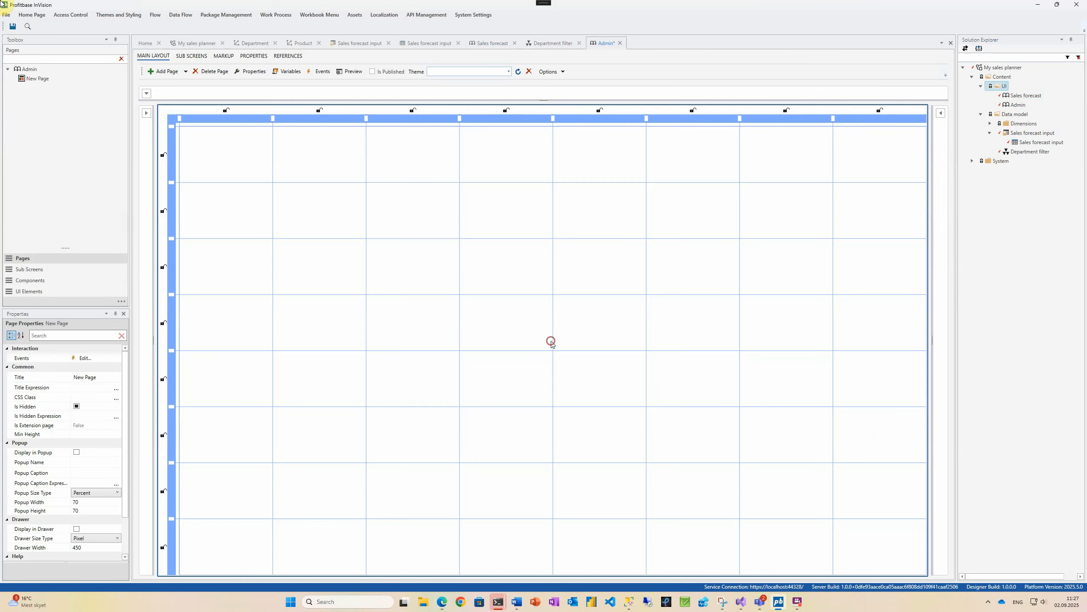
Step: Title the Admin workbook's page "Dimension manager" and place a Dimension Editor component filling the page
{"action": "left_click", "coordinate": [103, 377]}
{"action": "type", "text": "Dimension manager"}
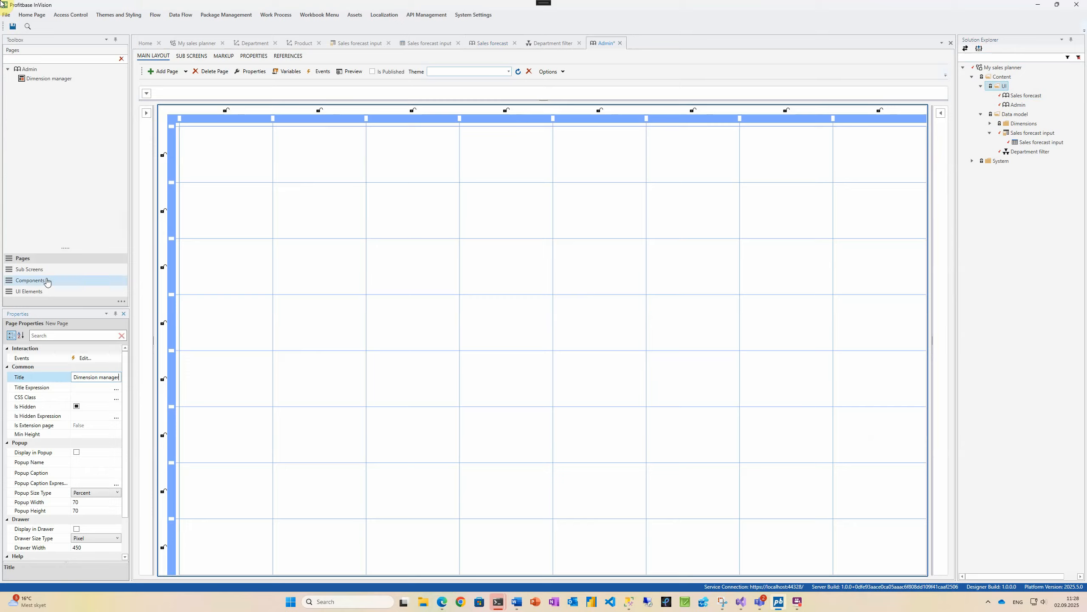
{"action": "left_click", "coordinate": [42, 280]}
{"action": "left_click", "coordinate": [7, 239]}
{"action": "left_click_drag", "start_coordinate": [34, 239], "coordinate": [239, 158]}
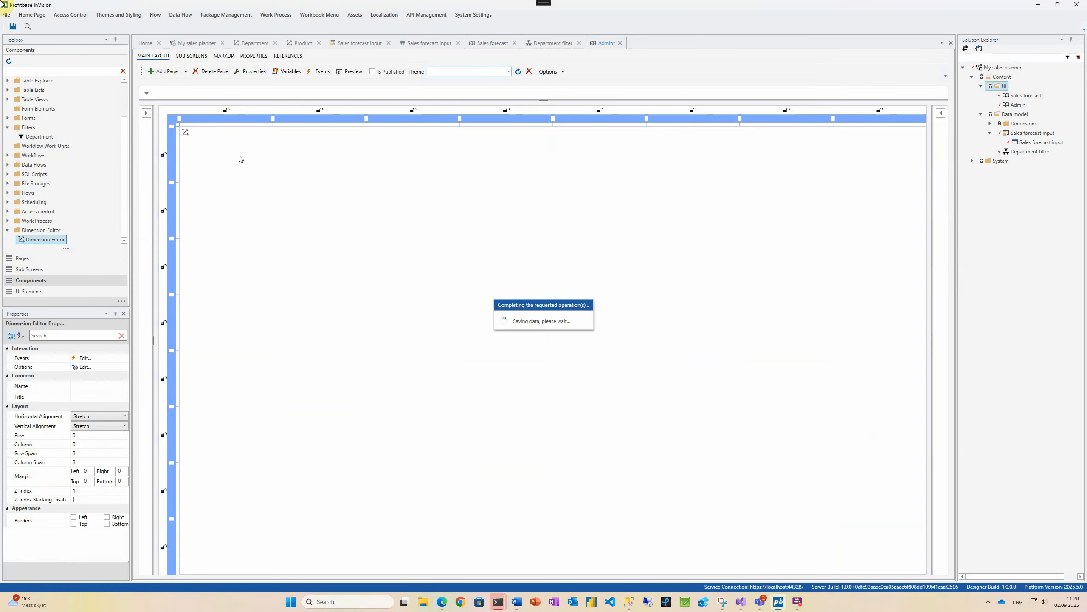
Step: Preview the Admin workbook in the browser and open My sales planner's Department dimension in the dimension editor
{"action": "left_click", "coordinate": [349, 71]}
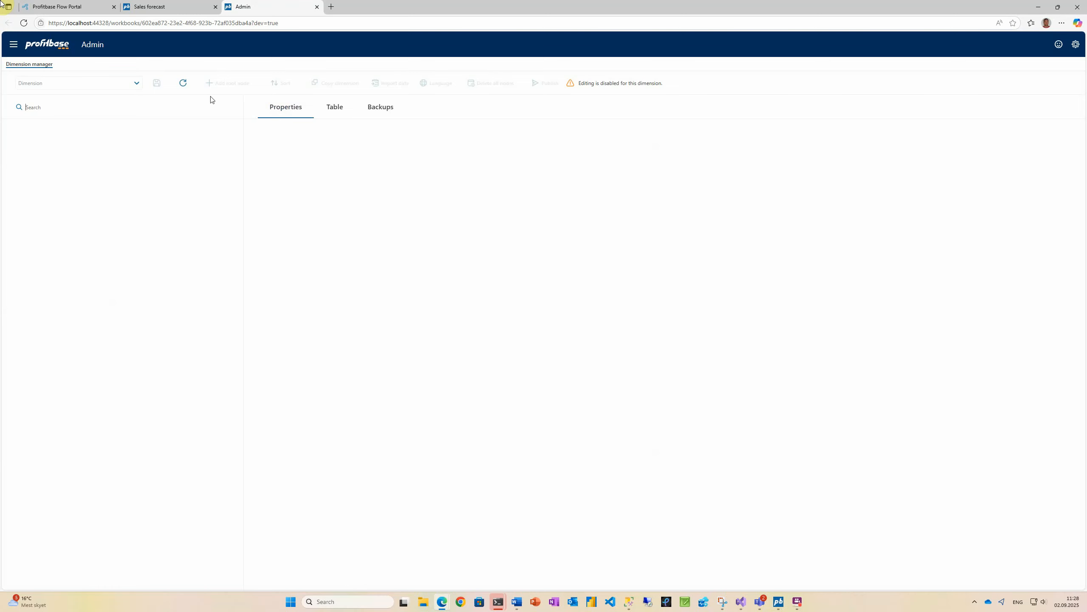
{"action": "left_click", "coordinate": [135, 82]}
{"action": "left_click", "coordinate": [20, 110]}
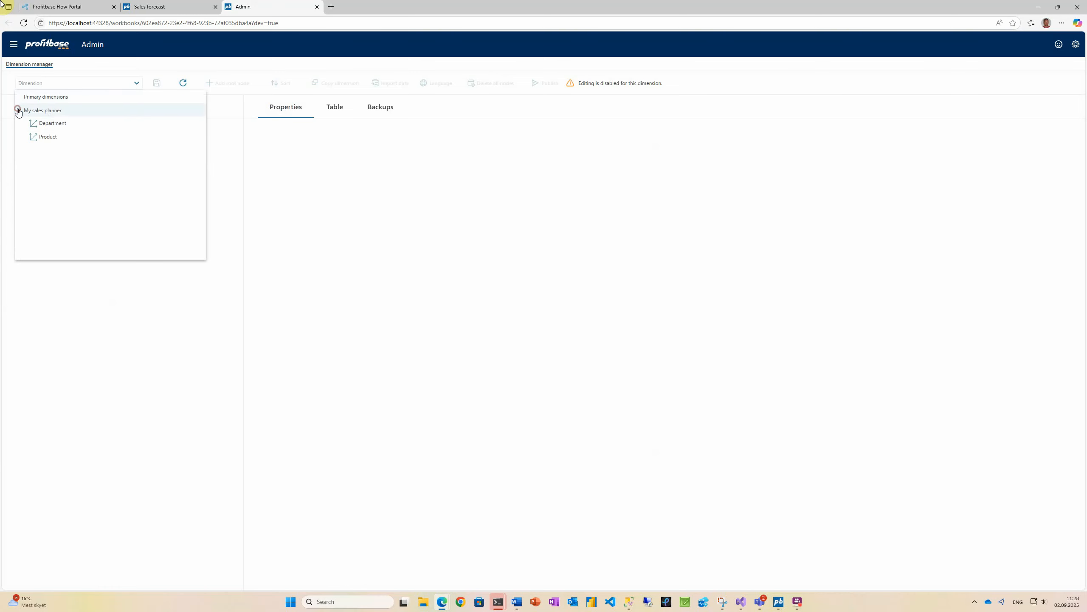
{"action": "left_click", "coordinate": [37, 121]}
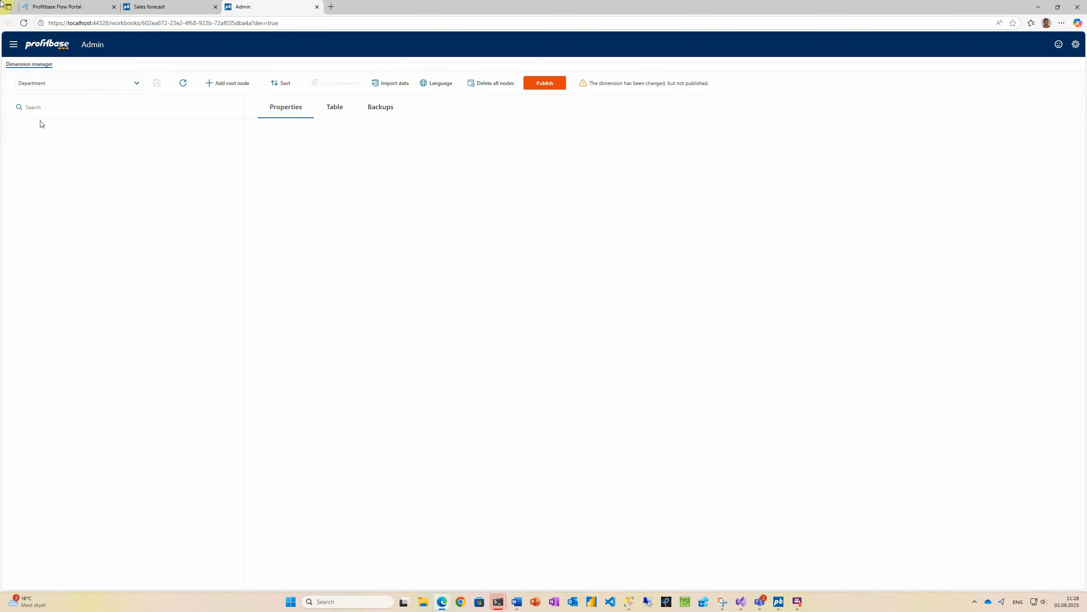
Step: Add a root node "Hypotesia" to the Department dimension with the child nodes North, South and West
{"action": "left_click", "coordinate": [227, 83]}
{"action": "left_click_drag", "start_coordinate": [341, 153], "coordinate": [310, 157]}
{"action": "type", "text": "Hypotesia"}
{"action": "left_click", "coordinate": [204, 127]}
{"action": "left_click", "coordinate": [204, 127]}
{"action": "left_click", "coordinate": [204, 127]}
{"action": "type", "text": "North"}
{"action": "left_click", "coordinate": [114, 155]}
{"action": "type", "text": "South"}
{"action": "left_click", "coordinate": [90, 168]}
{"action": "type", "text": "West"}
Step: Save the Department dimension and publish it without including other versions and solutions
{"action": "left_click", "coordinate": [157, 83]}
{"action": "left_click", "coordinate": [544, 83]}
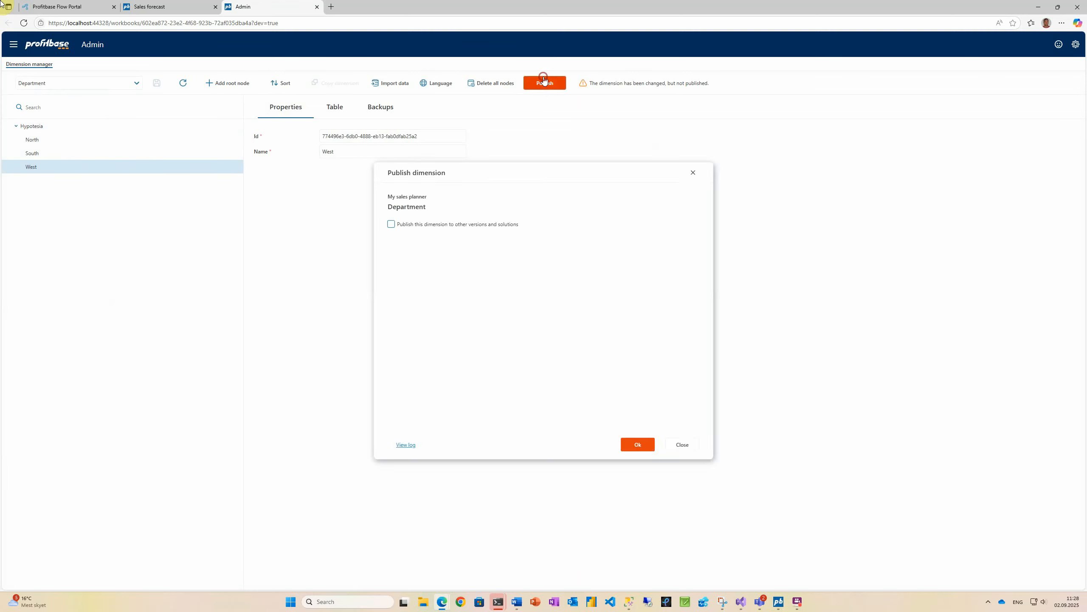
{"action": "left_click", "coordinate": [636, 445]}
Step: Open the Product dimension and add a root node "All products" with the child nodes Hunting and fishing, Clothes and Bikes
{"action": "left_click", "coordinate": [77, 83]}
{"action": "left_click", "coordinate": [69, 134]}
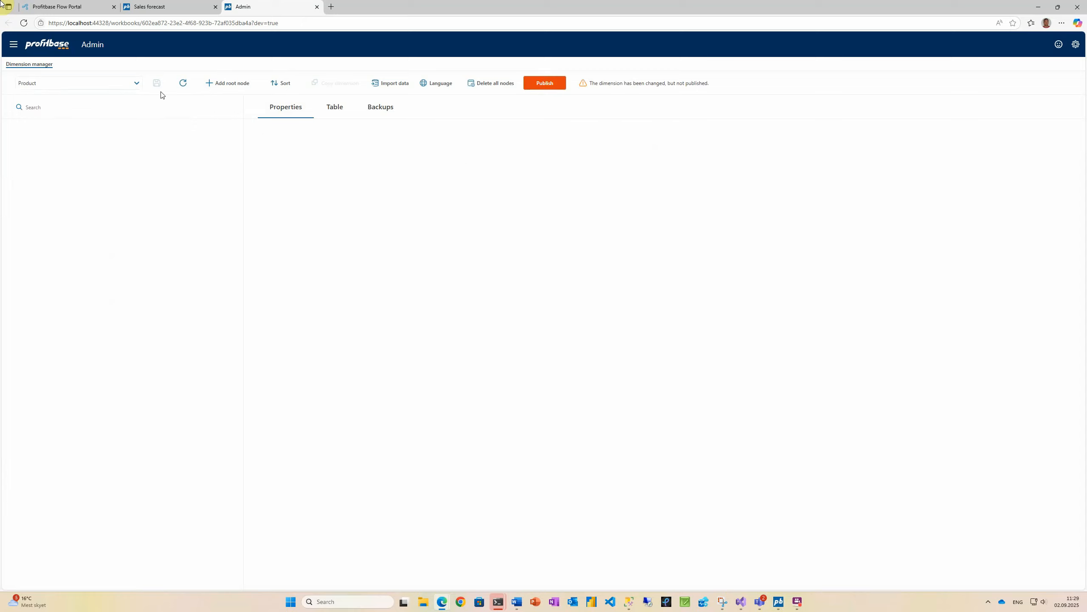
{"action": "left_click", "coordinate": [227, 84]}
{"action": "type", "text": "All products"}
{"action": "left_click_drag", "start_coordinate": [342, 153], "coordinate": [318, 156]}
{"action": "left_click", "coordinate": [205, 128]}
{"action": "left_click", "coordinate": [205, 127]}
{"action": "left_click", "coordinate": [205, 128]}
{"action": "type", "text": "Hunting and fishing"}
{"action": "key", "text": "Return"}
{"action": "type", "text": "Clothes"}
{"action": "left_click", "coordinate": [151, 167]}
Step: Add Fishing rod and Rifle under Hunting and fishing, Shorts and T-shirt under Clothes, and "Hyrid" and Terrain under Bikes
{"action": "left_click", "coordinate": [98, 141]}
{"action": "left_click", "coordinate": [206, 140]}
{"action": "type", "text": "Fishing rod"}
{"action": "left_click", "coordinate": [206, 140]}
{"action": "type", "text": "Rifle"}
{"action": "left_click", "coordinate": [206, 185]}
{"action": "type", "text": "Shorts"}
{"action": "left_click", "coordinate": [208, 183]}
{"action": "type", "text": "T-shirt"}
{"action": "left_click", "coordinate": [204, 221]}
{"action": "type", "text": "Hyrid"}
{"action": "left_click", "coordinate": [209, 220]}
{"action": "type", "text": "Terrain"}
Step: Save and publish the Product dimension
{"action": "left_click", "coordinate": [159, 84]}
{"action": "left_click", "coordinate": [546, 84]}
{"action": "left_click", "coordinate": [640, 445]}
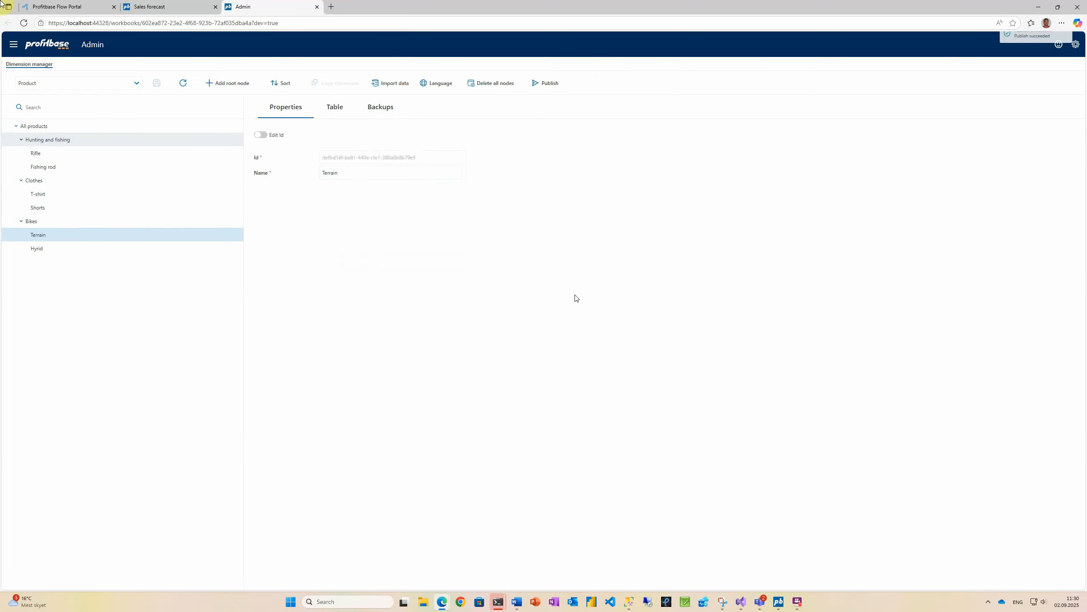
Step: In the InVision designer, add a Loaded event handler to the Sales forecast workbook that runs Load Data on the Department filter
{"action": "key", "text": "alt+Tab"}
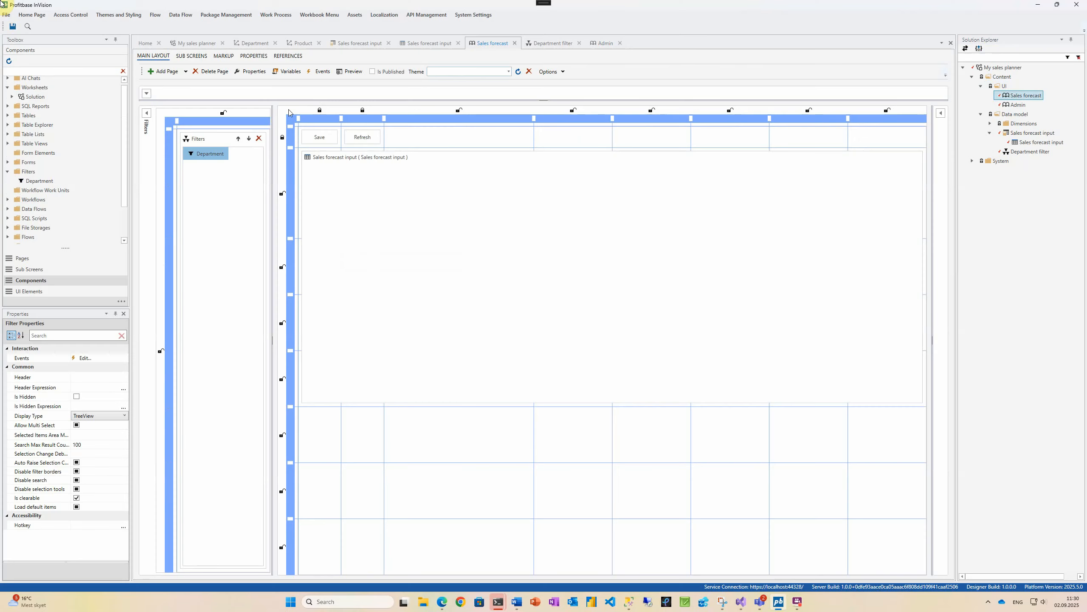
{"action": "left_click", "coordinate": [320, 72]}
{"action": "left_click", "coordinate": [192, 148]}
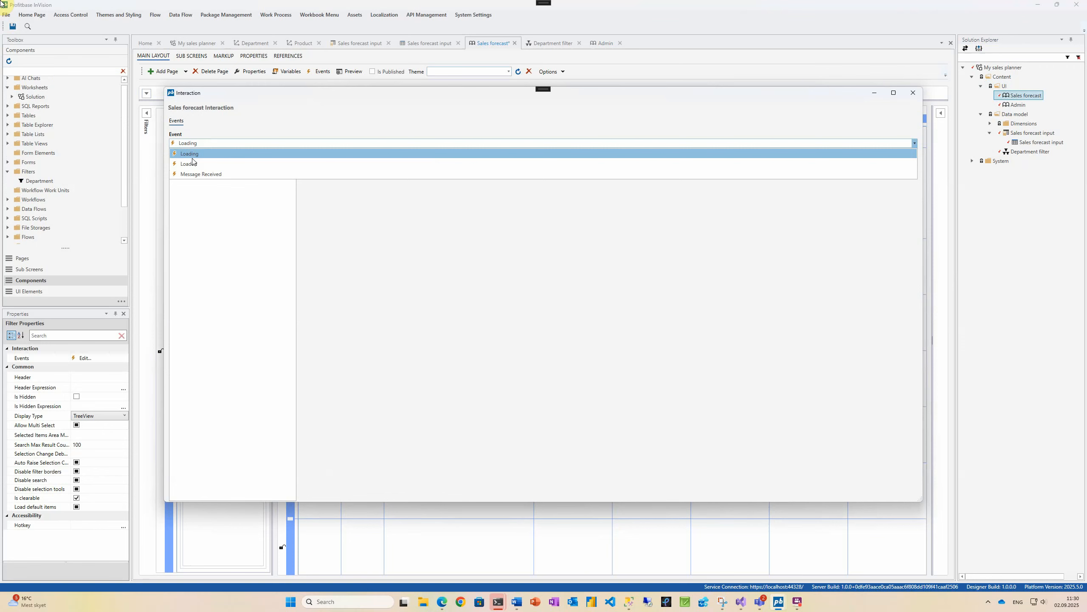
{"action": "left_click", "coordinate": [193, 161]}
{"action": "left_click", "coordinate": [177, 165]}
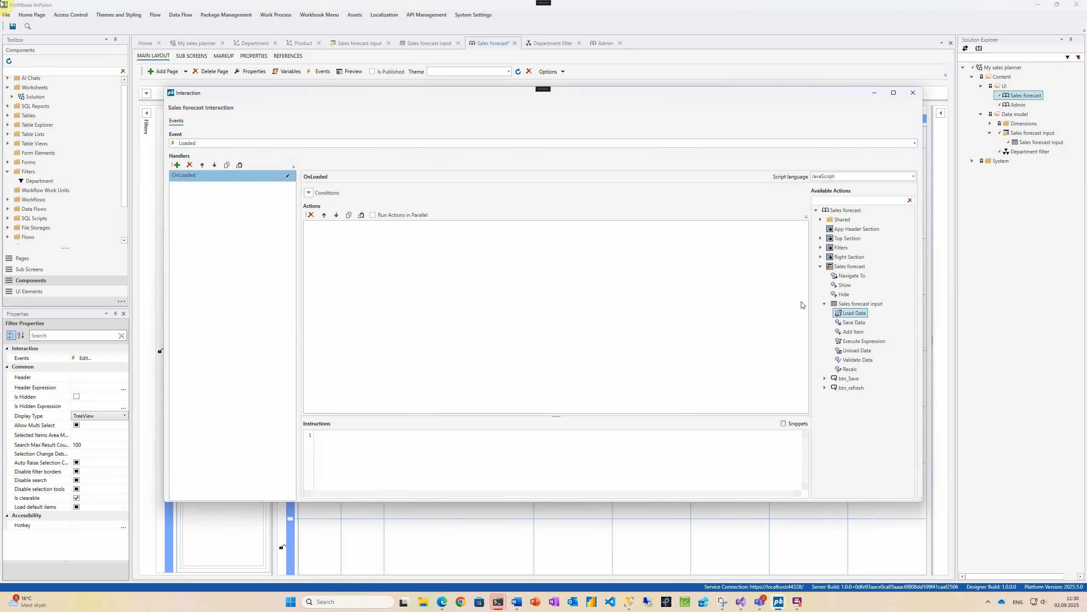
{"action": "left_click", "coordinate": [821, 248]}
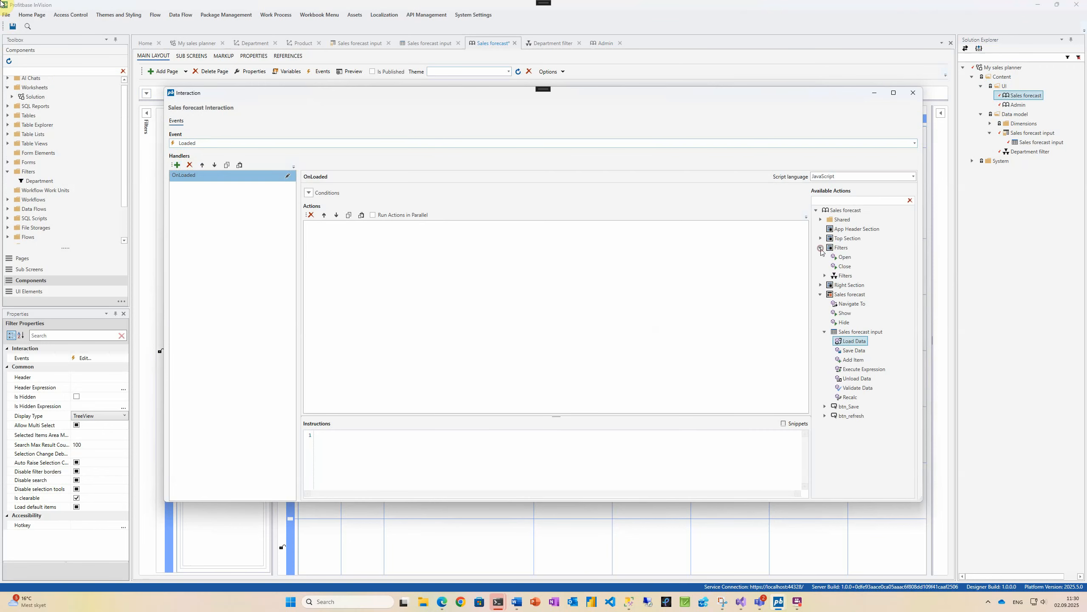
{"action": "left_click", "coordinate": [825, 275]}
{"action": "left_click", "coordinate": [829, 285]}
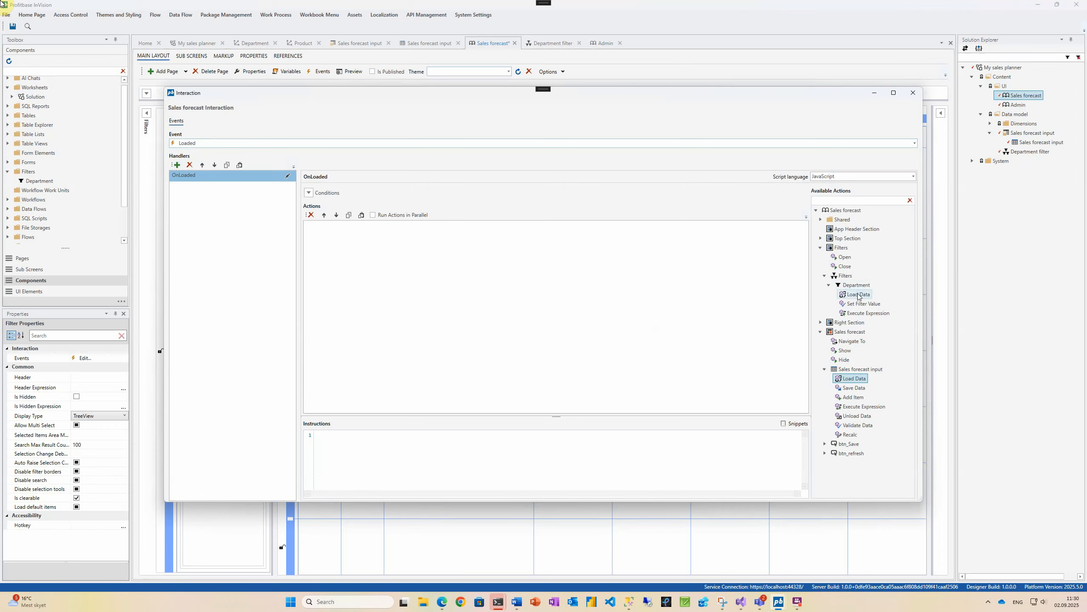
{"action": "left_click_drag", "start_coordinate": [857, 294], "coordinate": [646, 290]}
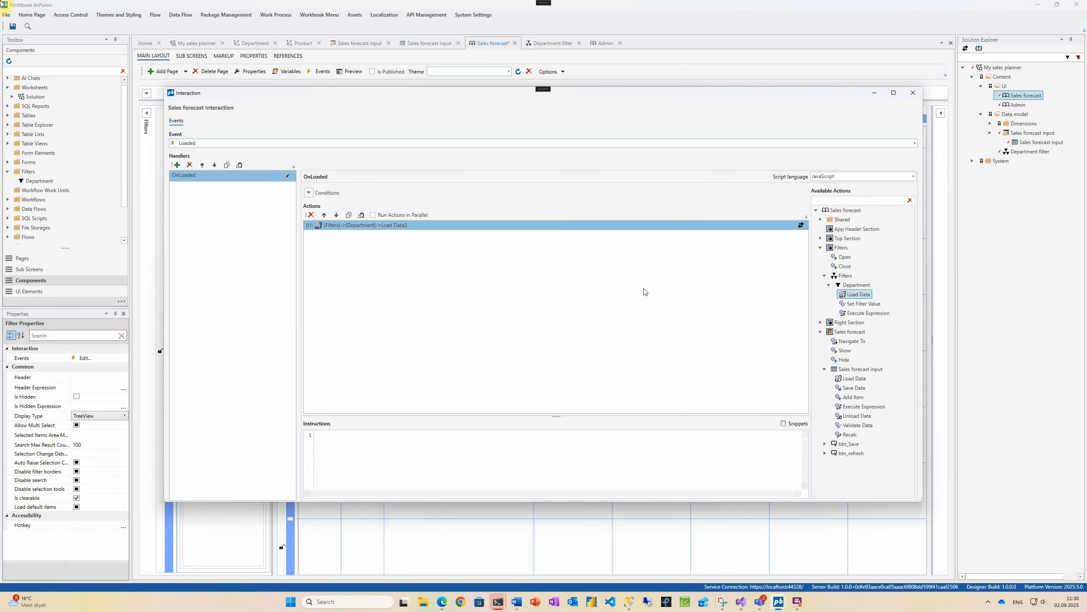
{"action": "left_click", "coordinate": [914, 93]}
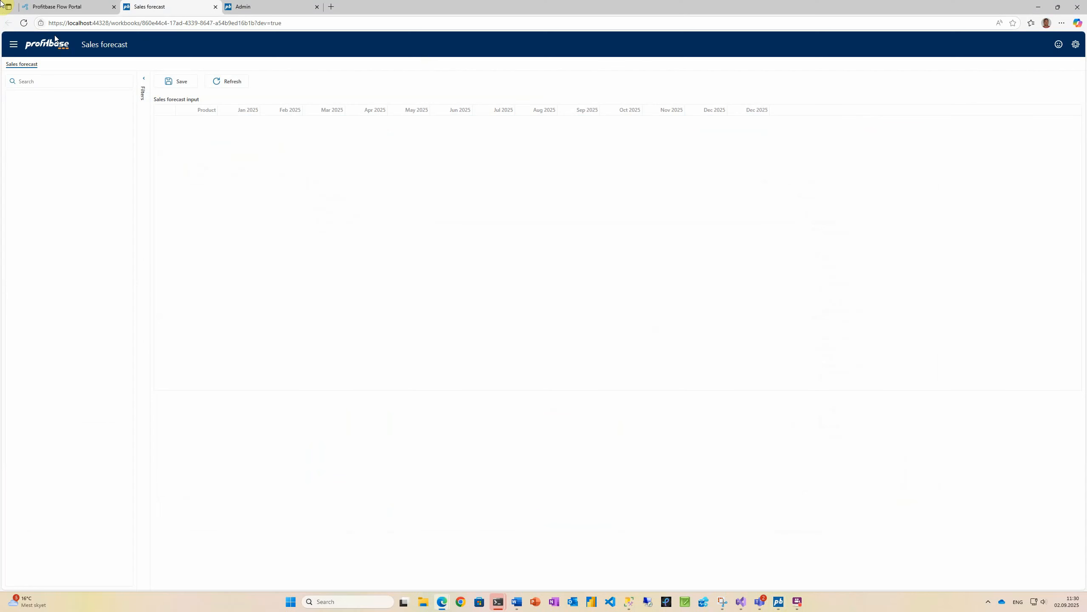
Step: Reload the Sales forecast workbook in the browser and filter by Hypotesia's departments, ending with West
{"action": "left_click", "coordinate": [24, 23]}
{"action": "left_click", "coordinate": [10, 98]}
{"action": "left_click", "coordinate": [24, 112]}
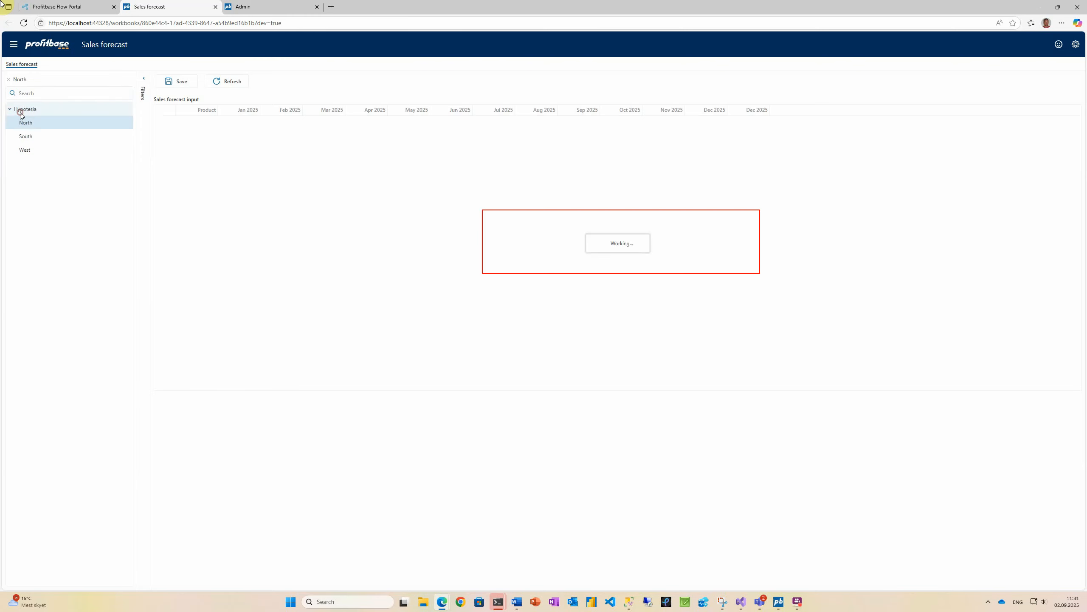
{"action": "left_click", "coordinate": [26, 135]}
{"action": "left_click", "coordinate": [27, 152]}
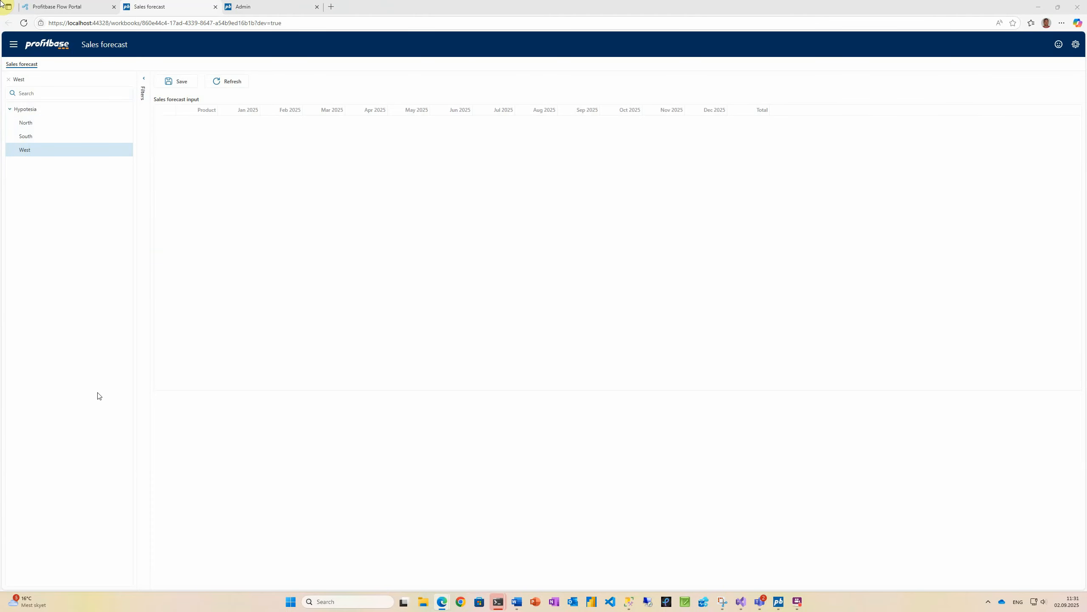
Step: In the designer, add a calculation to the Sales forecast input worksheet that sums columns P01 through P12 into Total
{"action": "key", "text": "alt+Tab"}
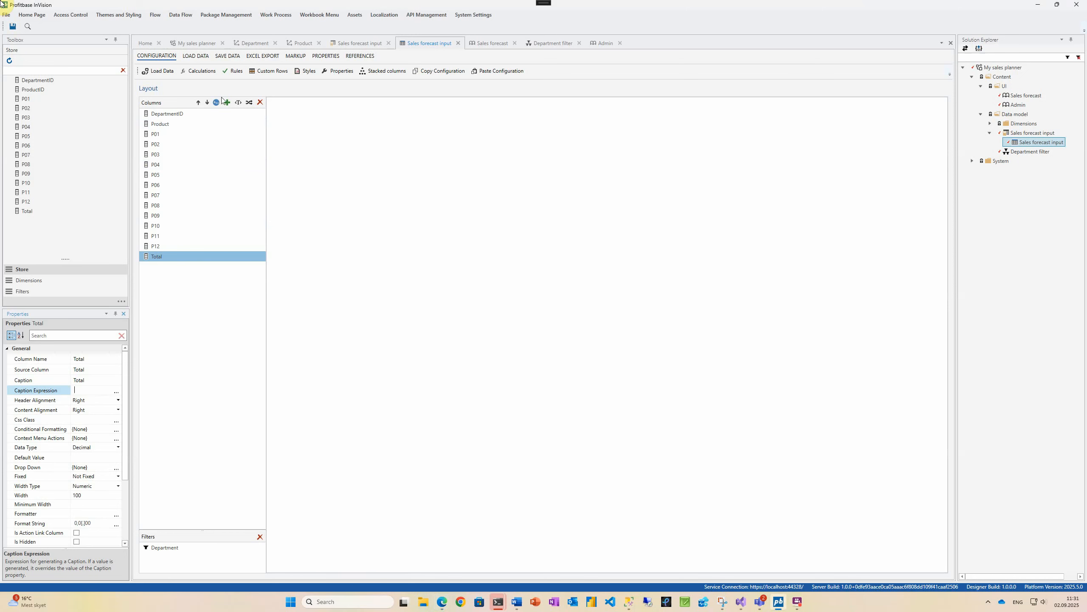
{"action": "left_click", "coordinate": [201, 71]}
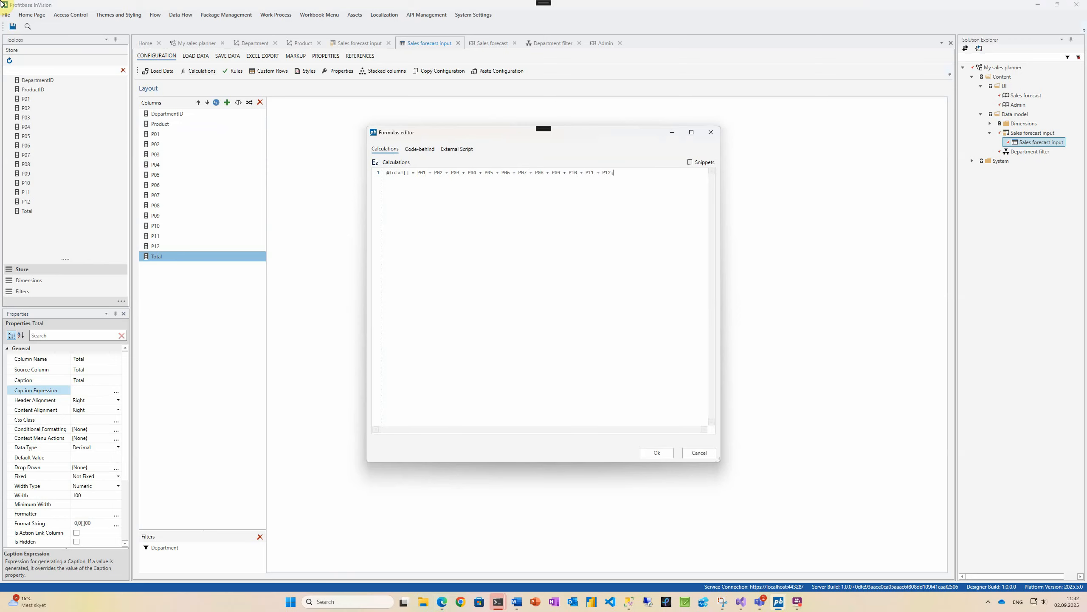
{"action": "left_click", "coordinate": [656, 453]}
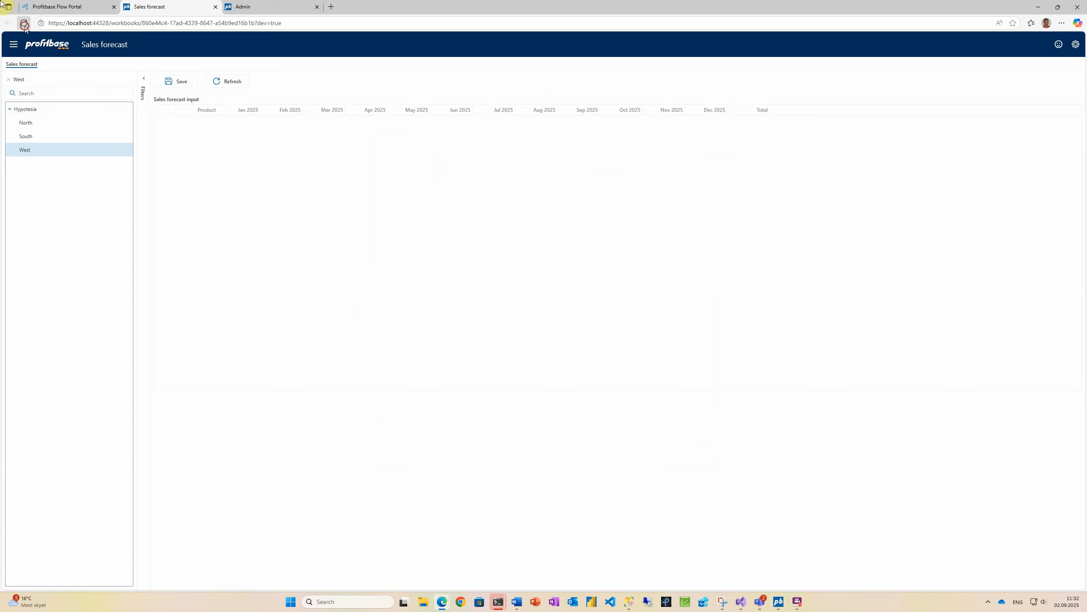
Step: Reload the Sales forecast workbook in the browser, filter by North, and enter a Rifle row with 10 for every month of 2025
{"action": "left_click", "coordinate": [24, 24]}
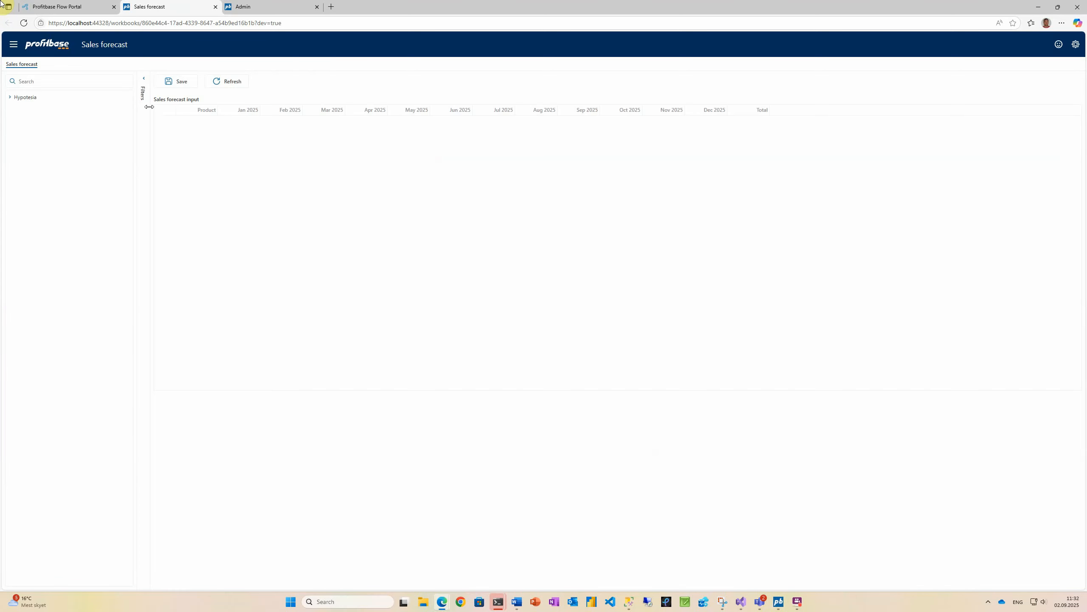
{"action": "left_click", "coordinate": [10, 98]}
{"action": "left_click", "coordinate": [24, 110]}
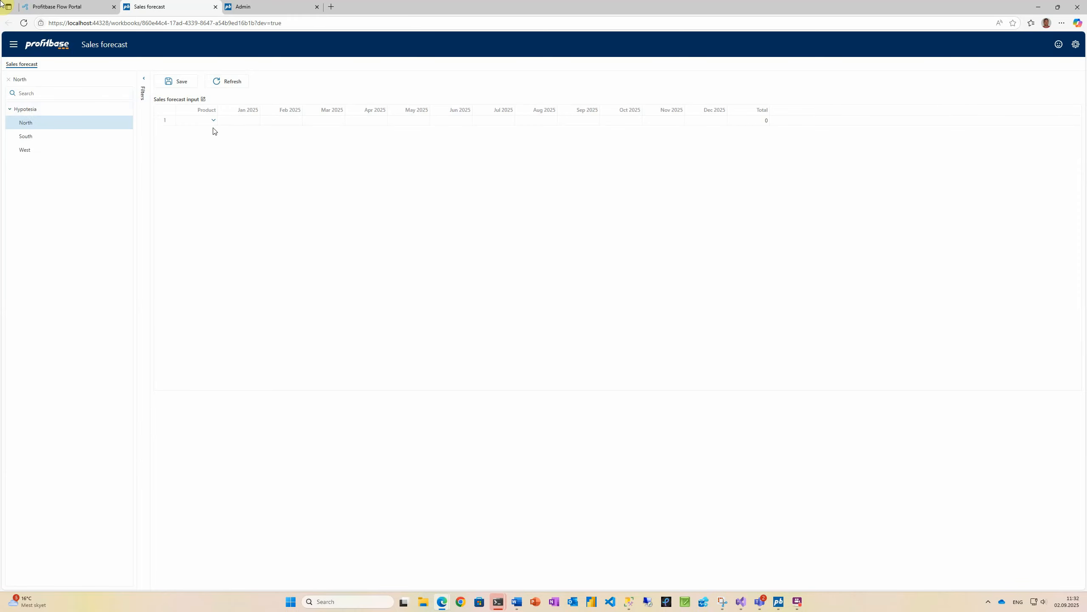
{"action": "left_click", "coordinate": [212, 120]}
{"action": "left_click", "coordinate": [212, 120]}
{"action": "left_click", "coordinate": [213, 121]}
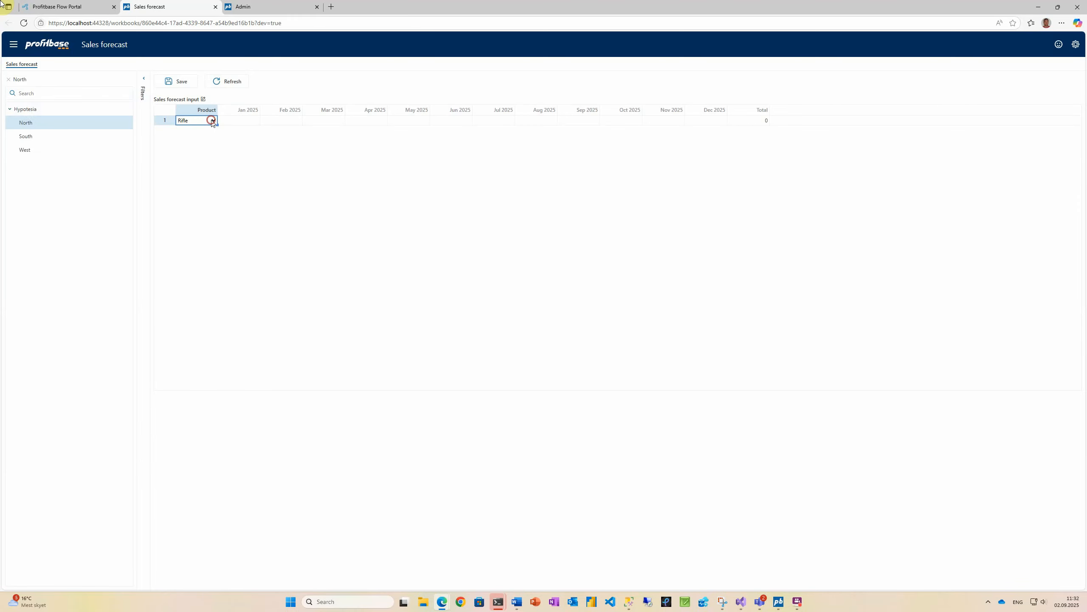
{"action": "left_click", "coordinate": [238, 120]}
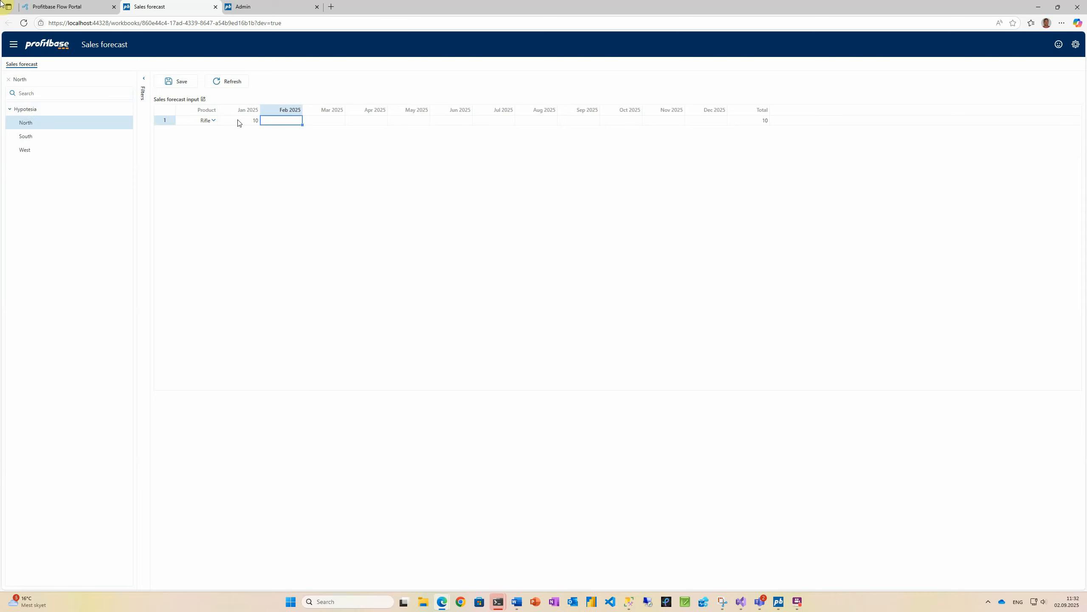
{"action": "left_click_drag", "start_coordinate": [260, 124], "coordinate": [701, 122]}
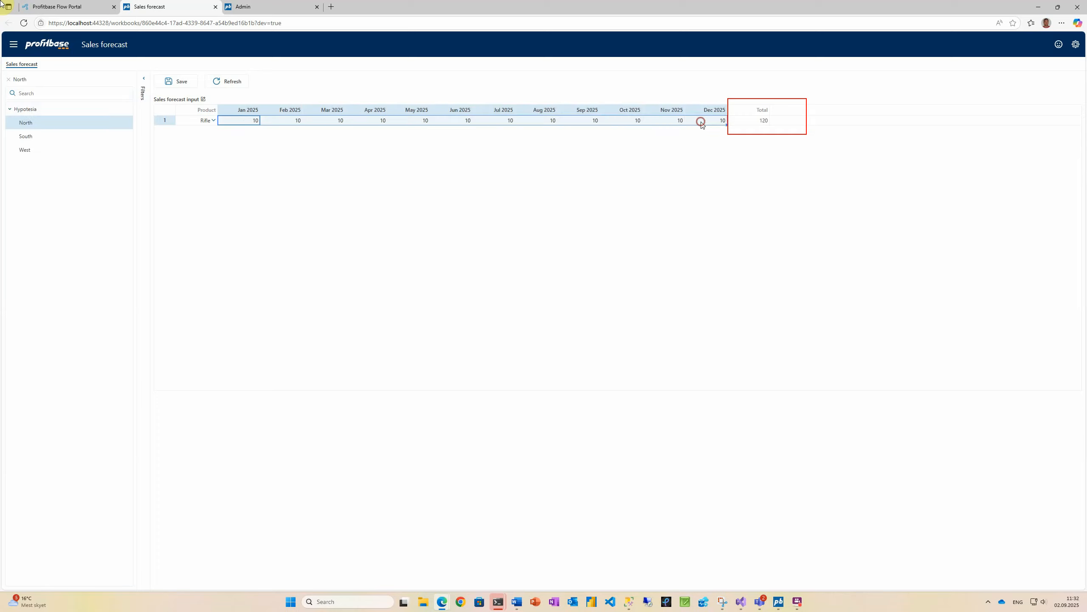
Step: Set the Rifle forecast to 15 for Aug 2025 and 20 for Sep 2025, and save the sheet
{"action": "left_click", "coordinate": [509, 121]}
{"action": "key", "text": "Tab"}
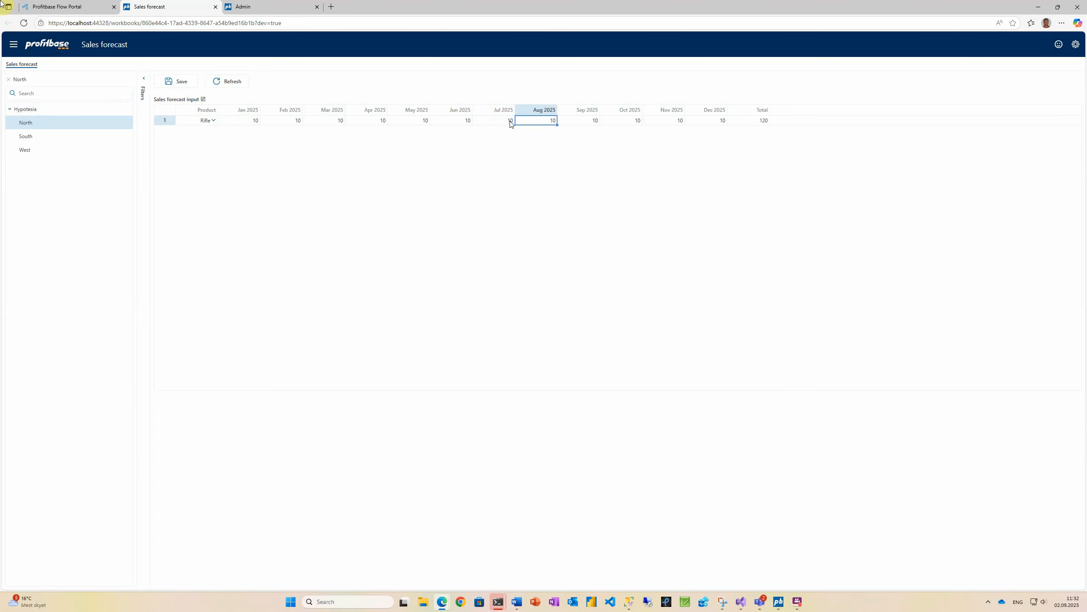
{"action": "type", "text": "15"}
{"action": "key", "text": "Tab"}
{"action": "left_click", "coordinate": [175, 84]}
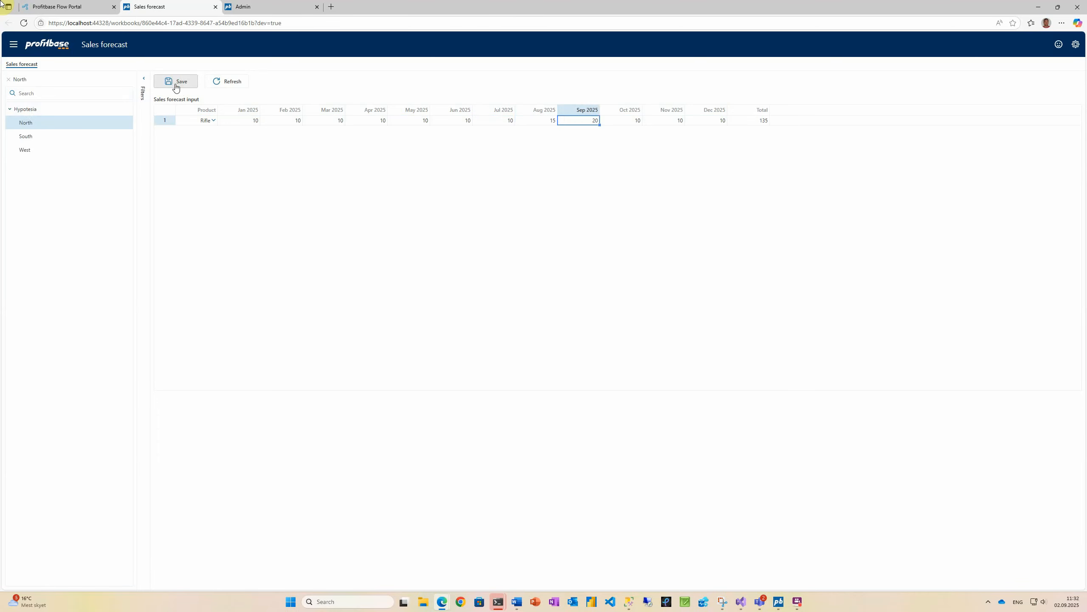
Step: Enter a T-shirt row with 100 for every month from January through December 2025
{"action": "left_click", "coordinate": [215, 133]}
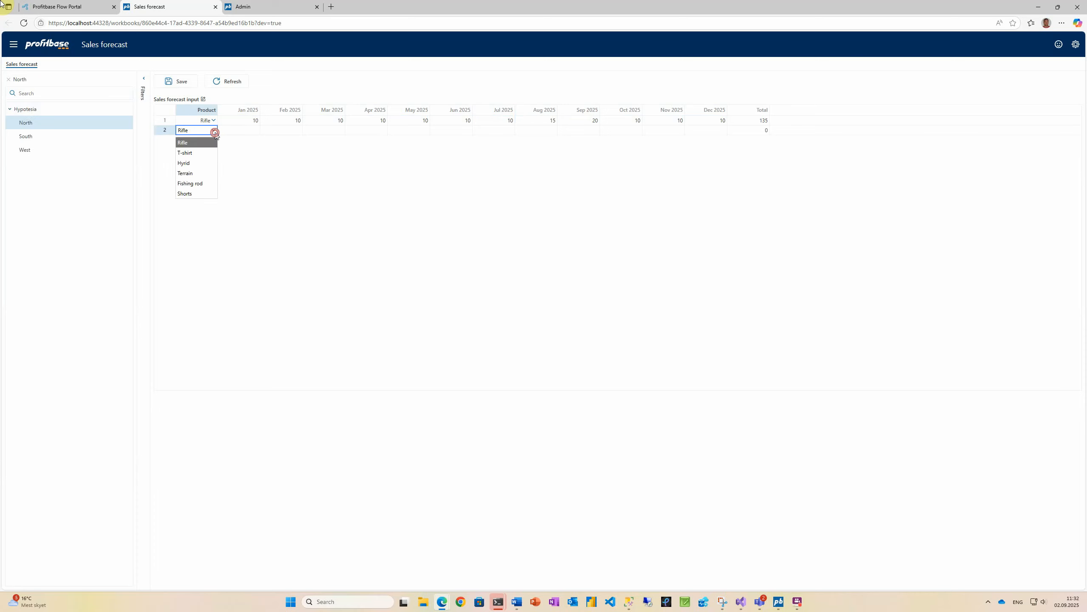
{"action": "left_click", "coordinate": [203, 152]}
{"action": "left_click", "coordinate": [247, 129]}
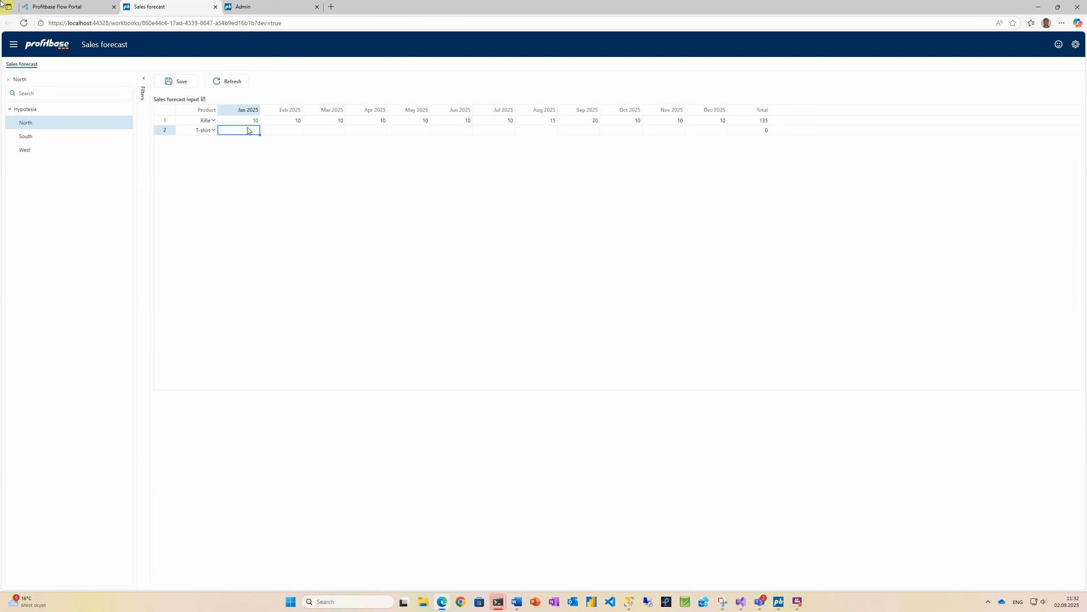
{"action": "type", "text": "100"}
{"action": "left_click_drag", "start_coordinate": [260, 134], "coordinate": [707, 131]}
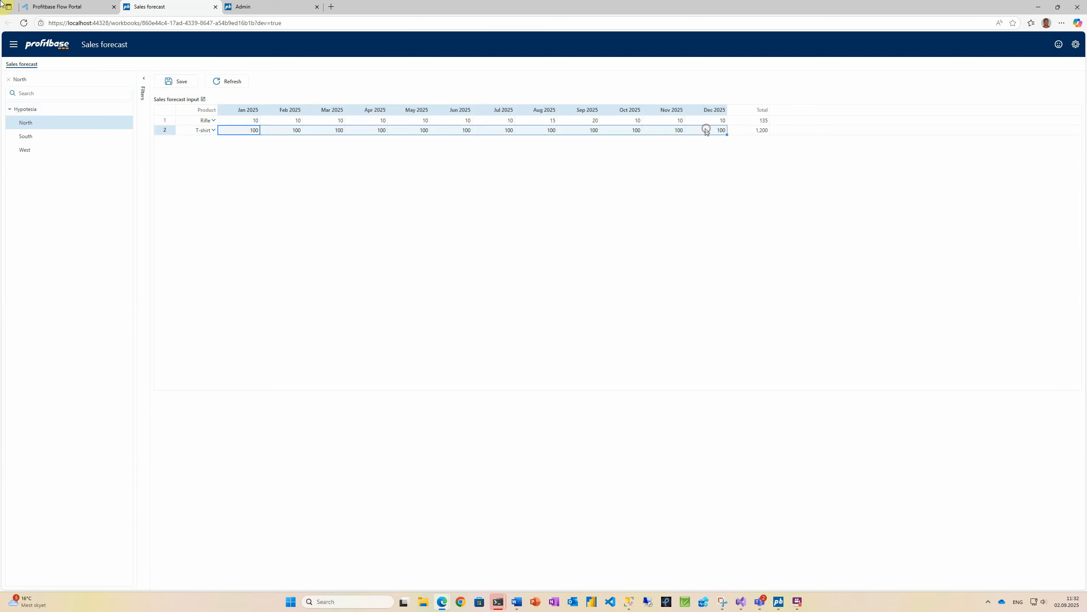
Step: Set the T-shirt forecast to 20 for October, 8 for July, 12 for May, 70 for March and 50 for January 2025
{"action": "left_click", "coordinate": [637, 132]}
{"action": "key", "text": "Left"}
{"action": "key", "text": "Left"}
{"action": "key", "text": "Left"}
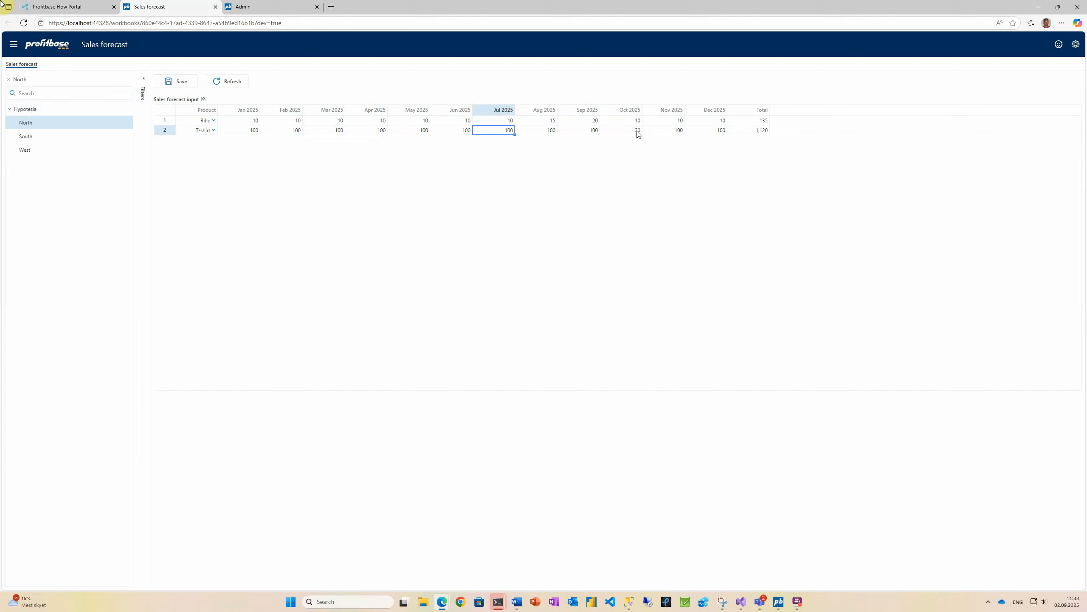
{"action": "type", "text": "8"}
{"action": "key", "text": "Left"}
{"action": "key", "text": "Left"}
{"action": "type", "text": "12"}
{"action": "key", "text": "Left"}
{"action": "key", "text": "Left"}
{"action": "type", "text": "70"}
{"action": "key", "text": "Right"}
{"action": "key", "text": "Left"}
{"action": "key", "text": "Left"}
{"action": "key", "text": "Left"}
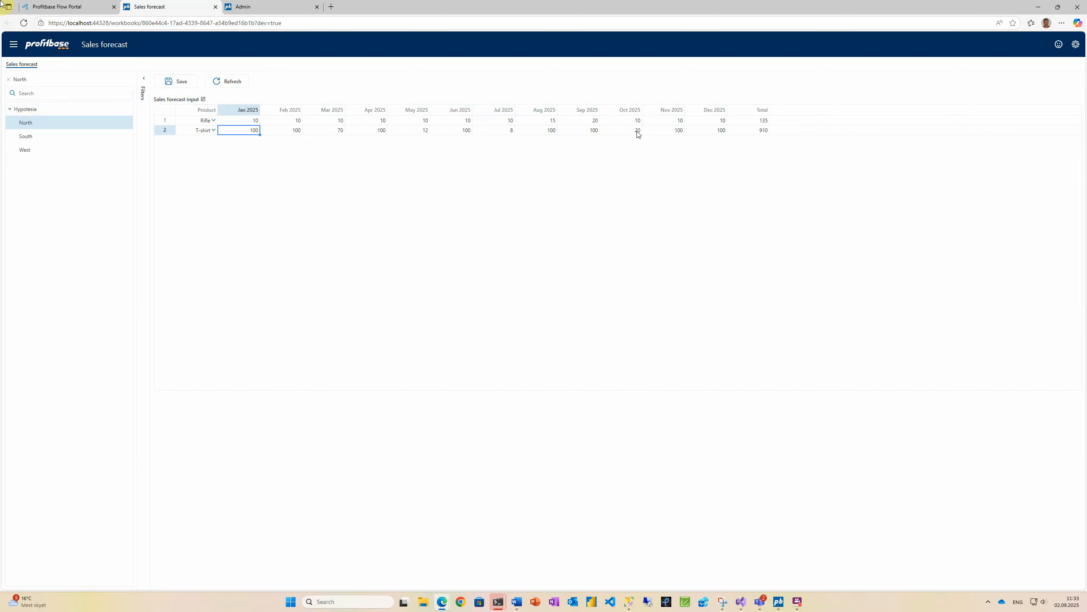
{"action": "type", "text": "50"}
{"action": "key", "text": "Right"}
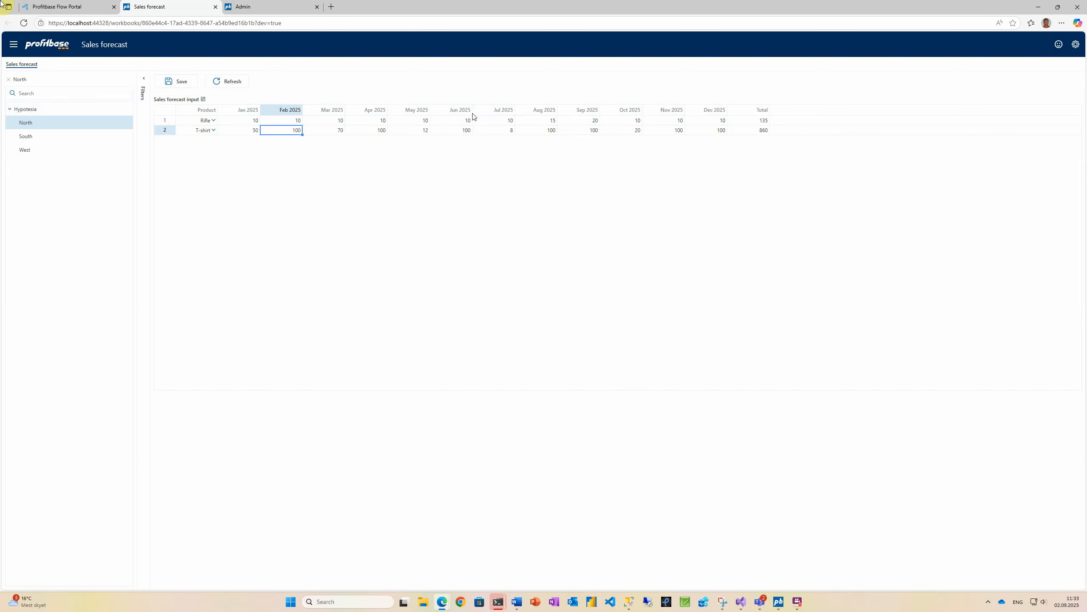
Step: In the designer, create a View named "Sales forecast calculation source" in the Data model folder
{"action": "left_click", "coordinate": [779, 602]}
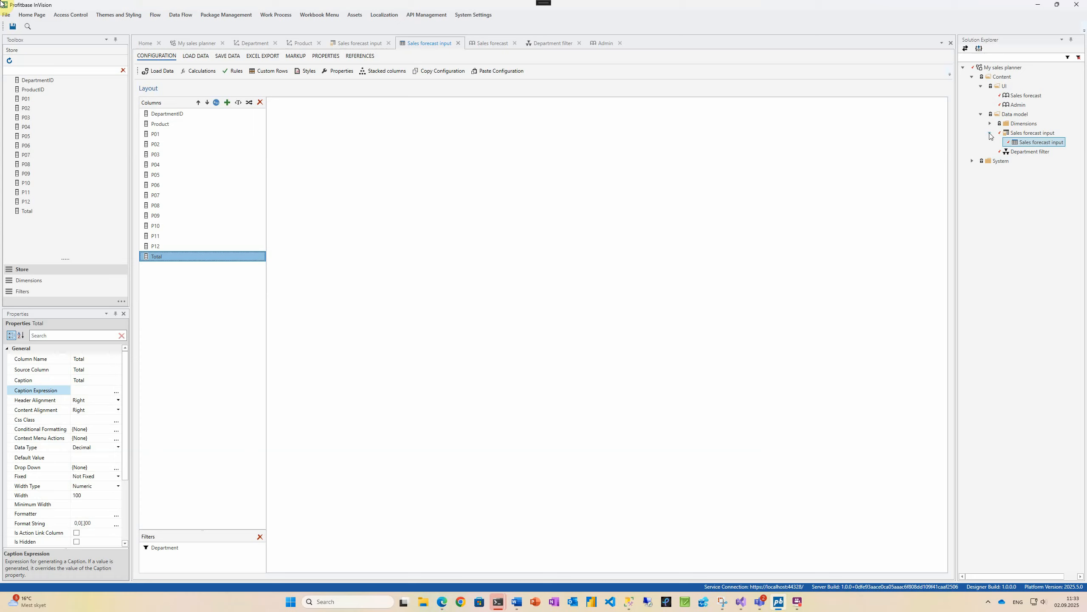
{"action": "left_click", "coordinate": [990, 136]}
{"action": "right_click", "coordinate": [1004, 116]}
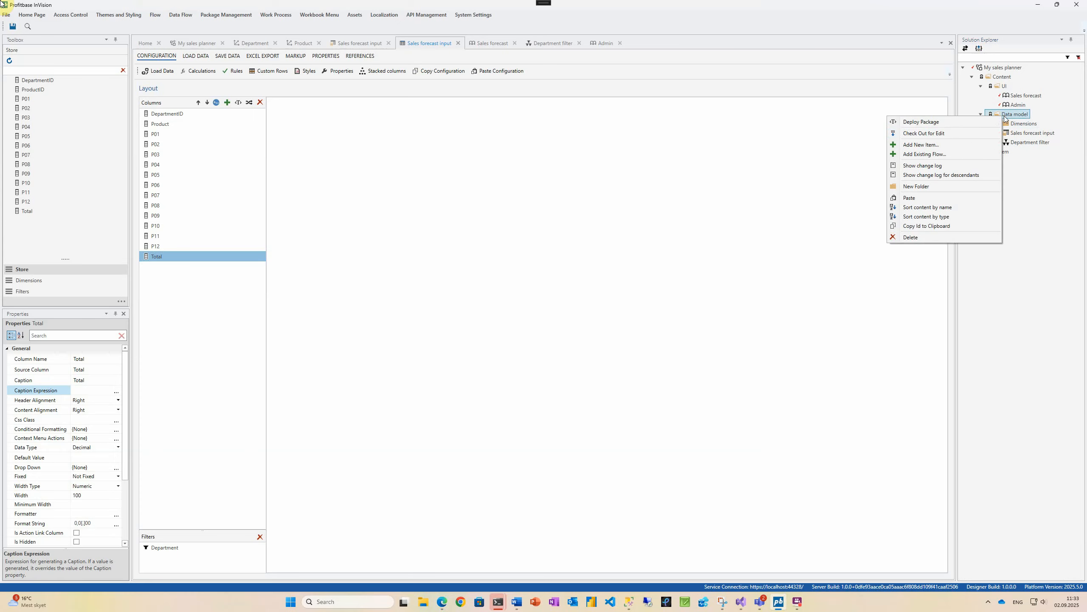
{"action": "left_click", "coordinate": [922, 144]}
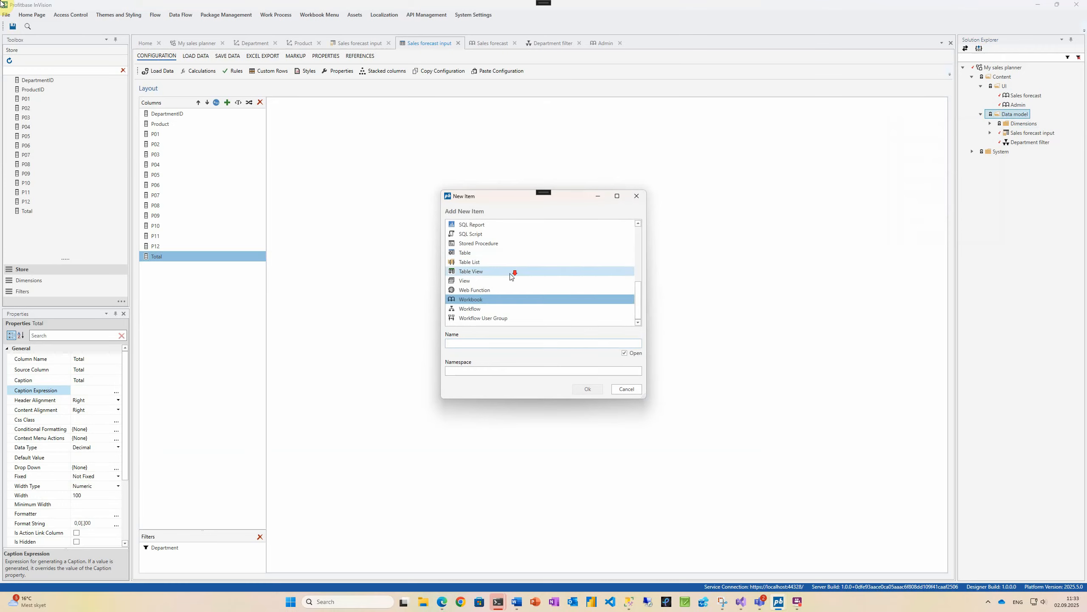
{"action": "left_click", "coordinate": [498, 281]}
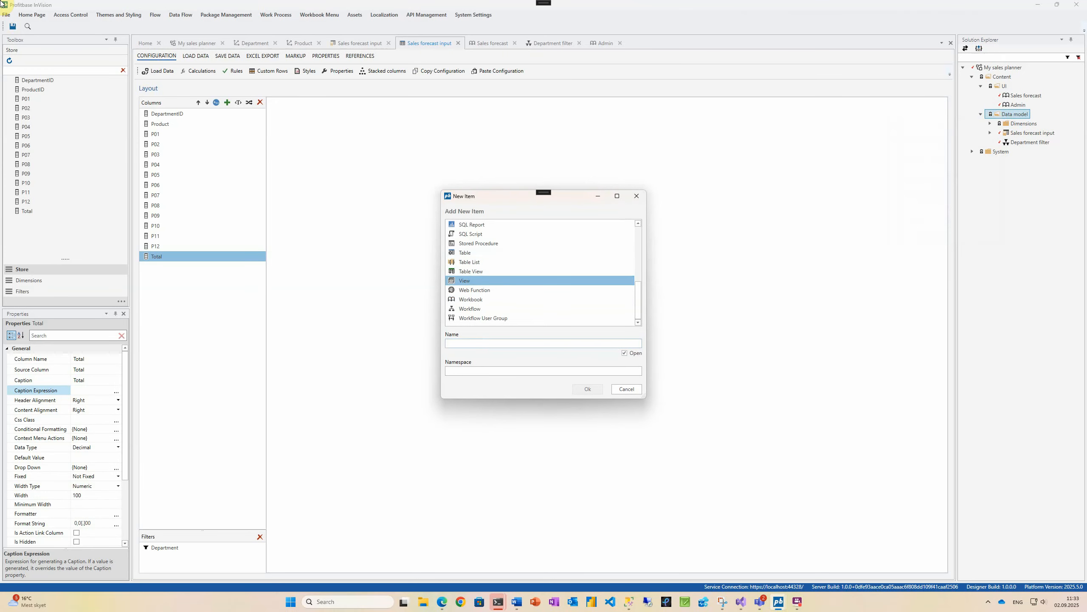
{"action": "type", "text": "Sales forecast calculation source"}
{"action": "left_click", "coordinate": [587, 388]}
Step: Enter SQL that unpivots Sales forecast input's P01–P12 into DepartmentID, ProductID, TransDate and decimal(18,4) Qty rows, save the view and execute it
{"action": "type", "text": "SELECT     DepartmentID,     ProductID,     v.TransDate,     CAST(u.Qty as decimal(18,4)) AS Qty FROM @Object[Sales forecast input, DataStore].DbObjectName UNPIVOT (     Qty FOR Period IN (P01, P02, P03, P04, P05, P06, P07, P08, P09, P10, P11, P12) ) AS u JOIN (VALUES     ('P01', @Object[Sales forecast input, DataStore].Column[P01].TimeFrameDateExpr),     ('P02', @Object[Sales forecast input, DataStore].Column[P02].TimeFrameDateExpr),     ('P03', @Object[Sales forecast input, DataStore].Column[P03].TimeFrameDateExpr),     ('P04', @Object[Sales forecast input, DataStore].Column[P04].TimeFrameDateExpr),     ('P05', @Object[Sales forecast input, DataStore].Column[P05].TimeFrameDateExpr),     ('P06', @Object[Sales forecast input, DataStore].Column[P06].TimeFrameDateExpr),     ('P07', @Object[Sales forecast input, DataStore].Column[P07].TimeFrameDateExpr),     ('P08', @Object[Sales forecast input, DataStore].Column[P08].TimeFrameDateExpr),     ('P09', @Object[Sales forecast input, DataStore].Column[P09].TimeFrameDateExpr),     ('P10', @Object[Sales forecast input, DataStore].Column[P10].TimeFrameDateExpr),     ('P11', @Object[Sales forecast input, DataStore].Column[P11].TimeFrameDateExpr),     ('P12', @Object[Sales forecast input, DataStore].Column[P12].TimeFrameDateExpr) ) AS v(Period, TransDate)     ON u.Period = v.Period;"}
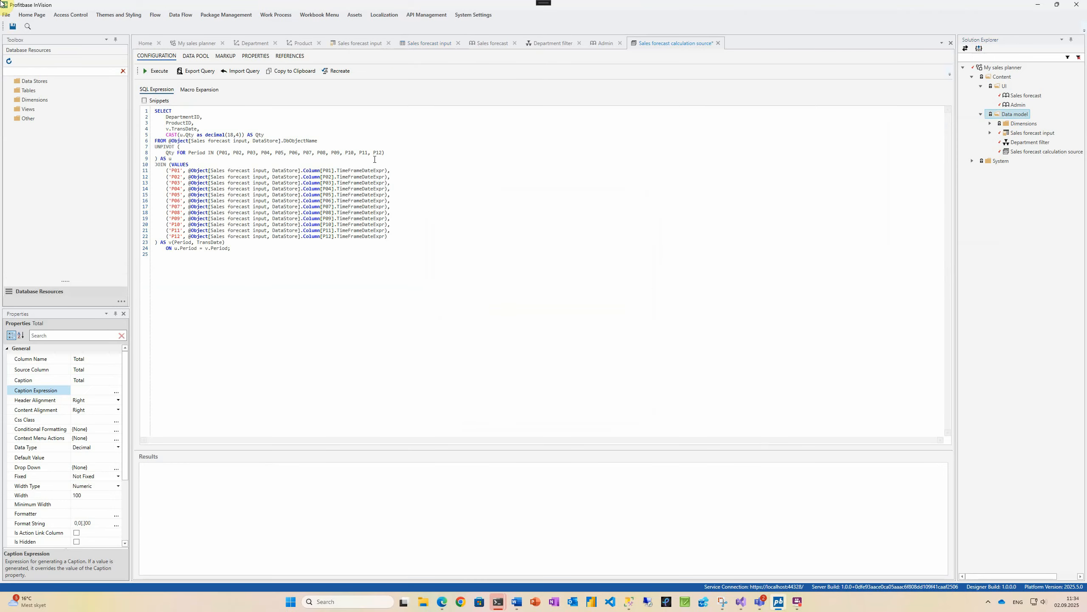
{"action": "key", "text": "ctrl+s"}
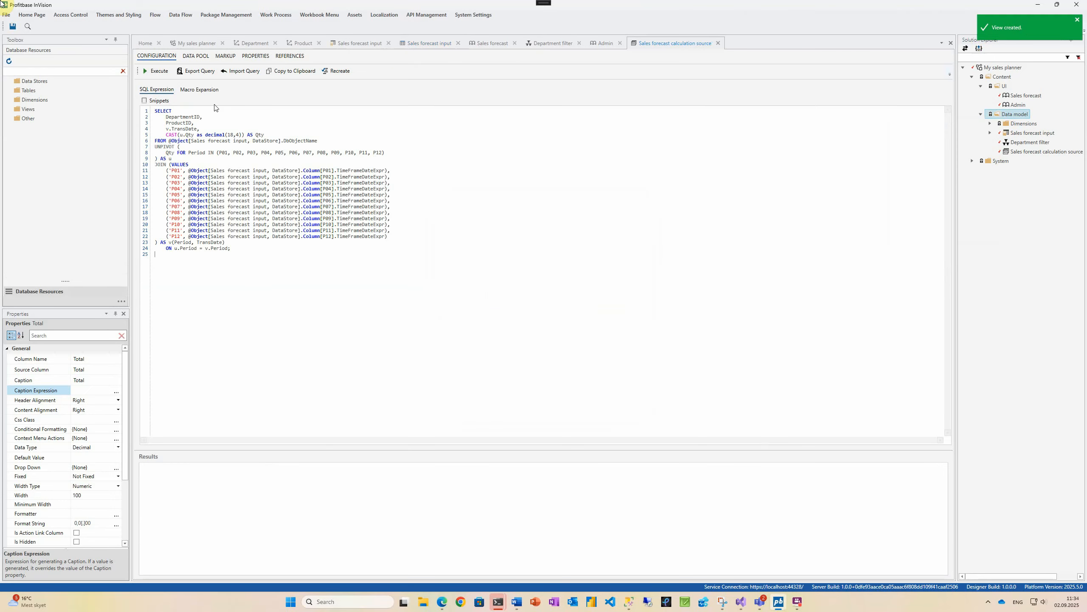
{"action": "left_click", "coordinate": [161, 73]}
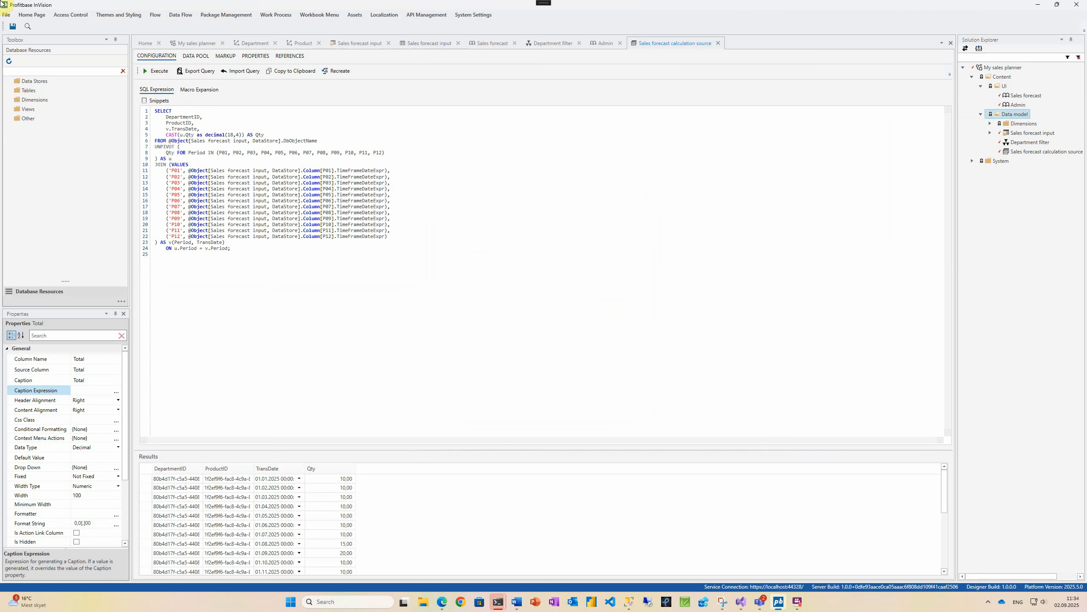
Step: Create a Data Store named "Sales forecast" in the Data model folder
{"action": "right_click", "coordinate": [1013, 116]}
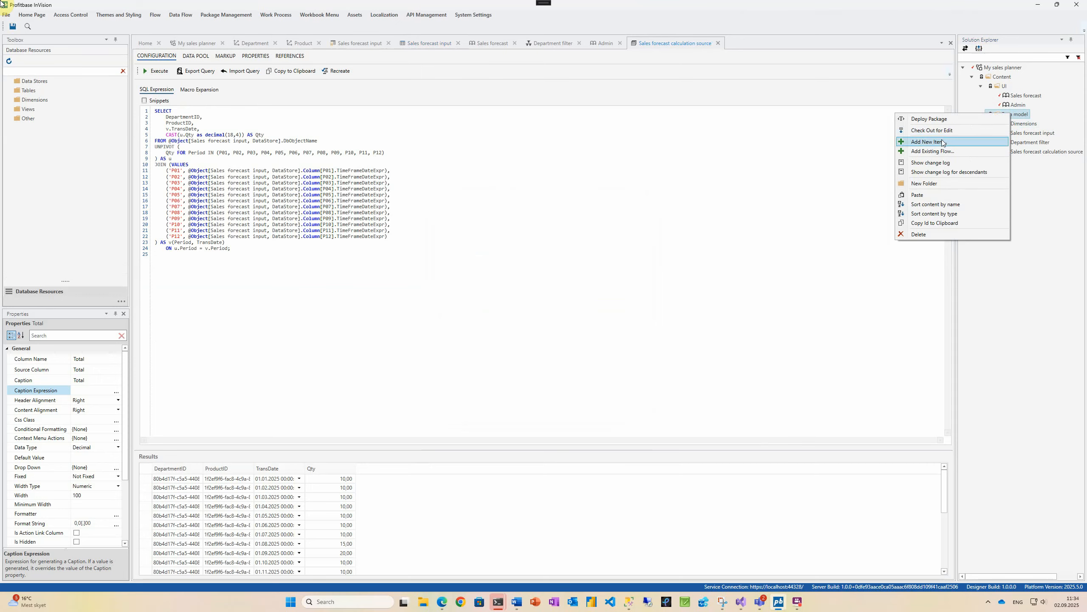
{"action": "left_click", "coordinate": [942, 142]}
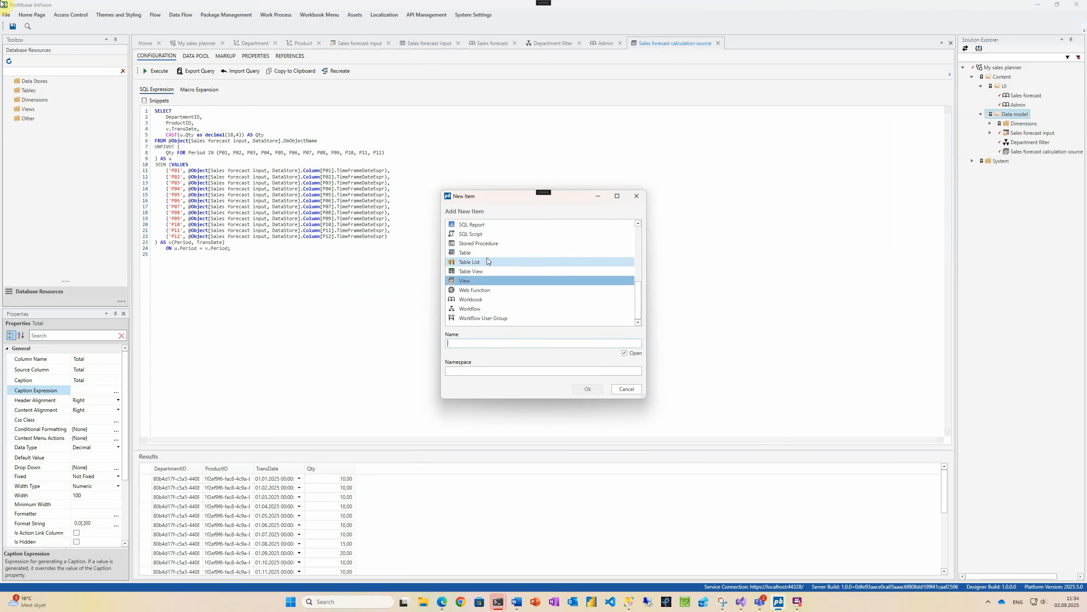
{"action": "scroll", "coordinate": [486, 278], "scroll_direction": "up", "scroll_amount": 10}
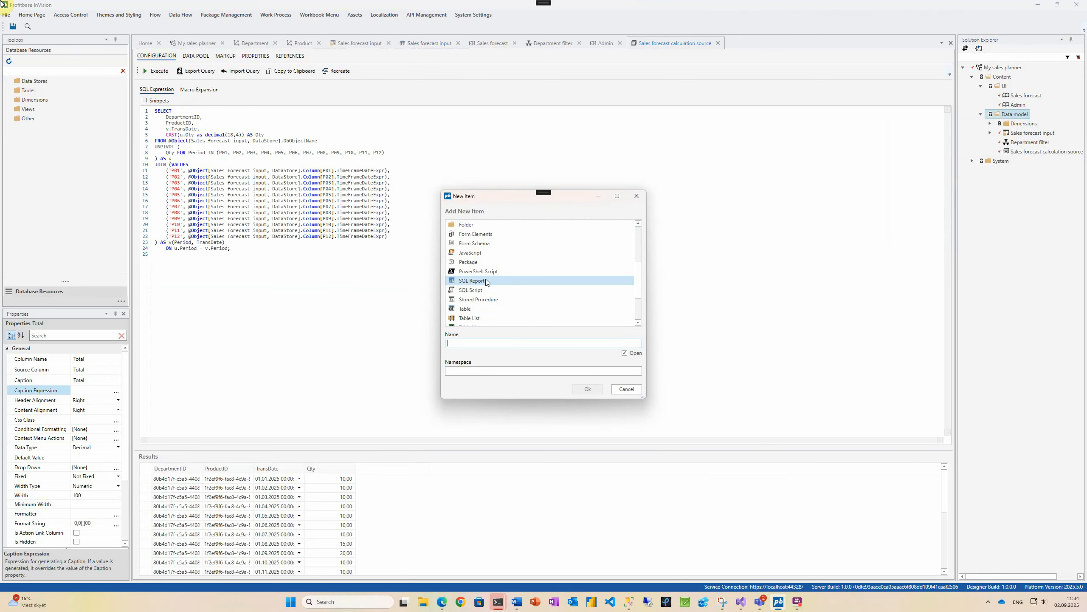
{"action": "scroll", "coordinate": [486, 281], "scroll_direction": "up", "scroll_amount": 1}
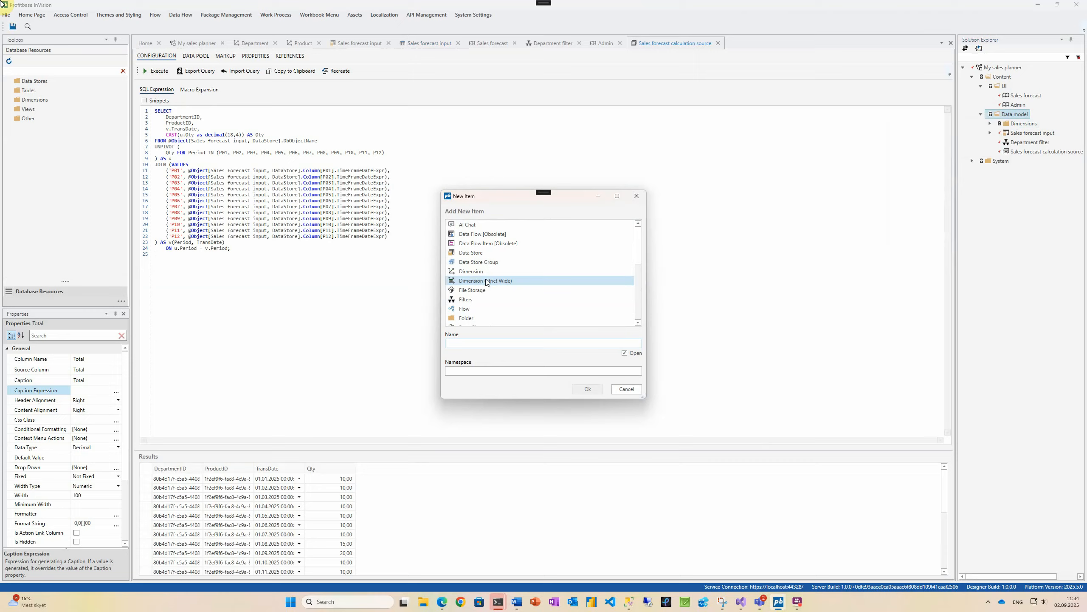
{"action": "left_click", "coordinate": [485, 251]}
{"action": "left_click", "coordinate": [475, 343]}
{"action": "type", "text": "S"}
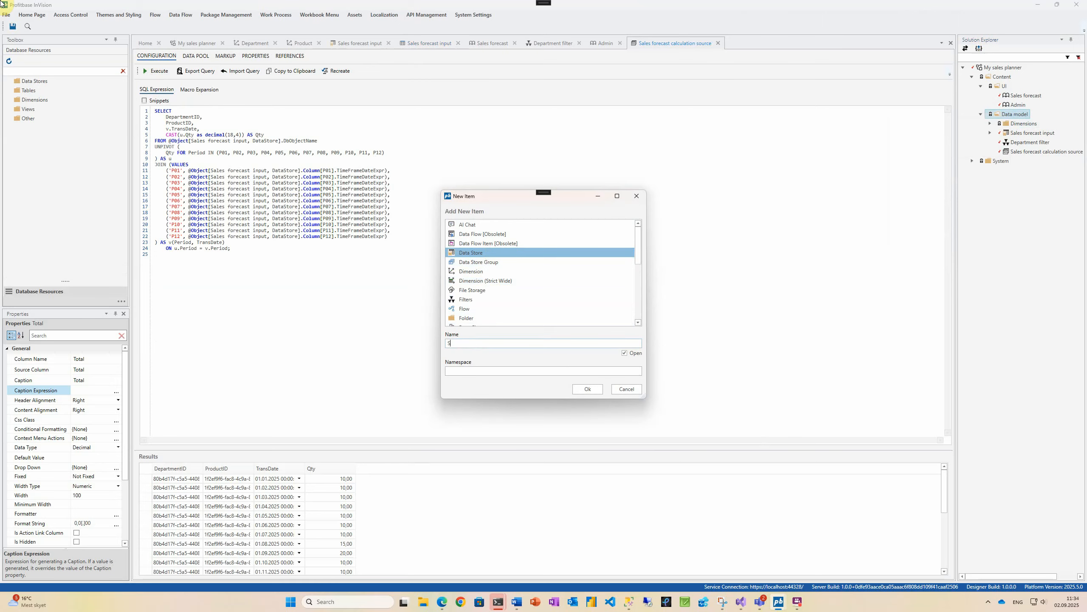
{"action": "type", "text": "ales forecast"}
{"action": "left_click", "coordinate": [587, 389]}
Step: Add five columns to the Sales forecast data store and name the first three DepartmentID, ProductID and CalcID
{"action": "left_click", "coordinate": [178, 88]}
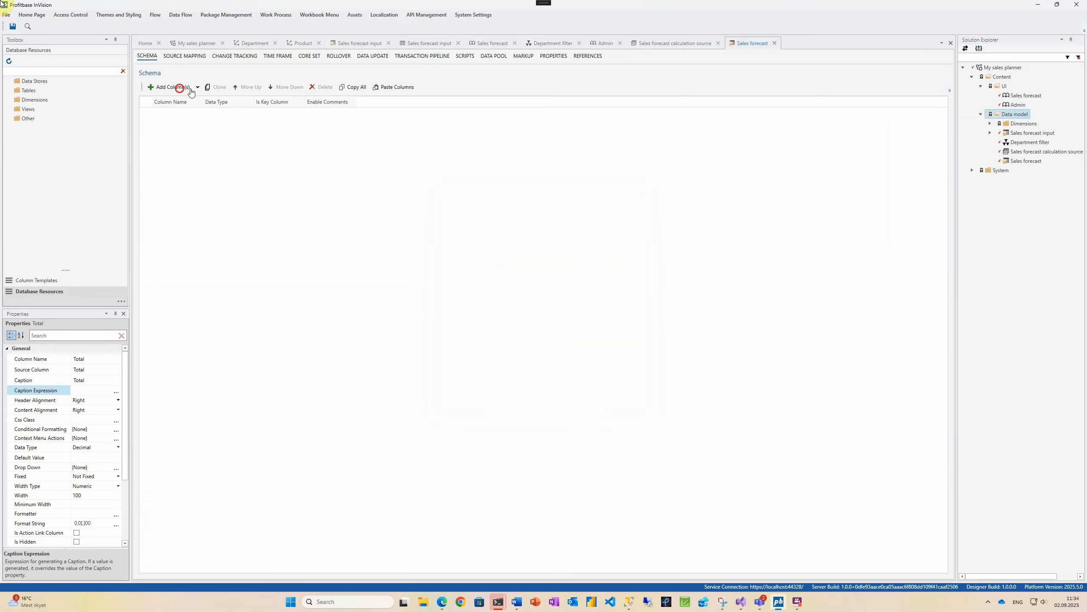
{"action": "left_click", "coordinate": [178, 88]}
{"action": "left_click", "coordinate": [178, 88]}
{"action": "left_click", "coordinate": [178, 88]}
{"action": "left_click", "coordinate": [178, 88]}
{"action": "left_click", "coordinate": [180, 112]}
{"action": "type", "text": "DepartmentID"}
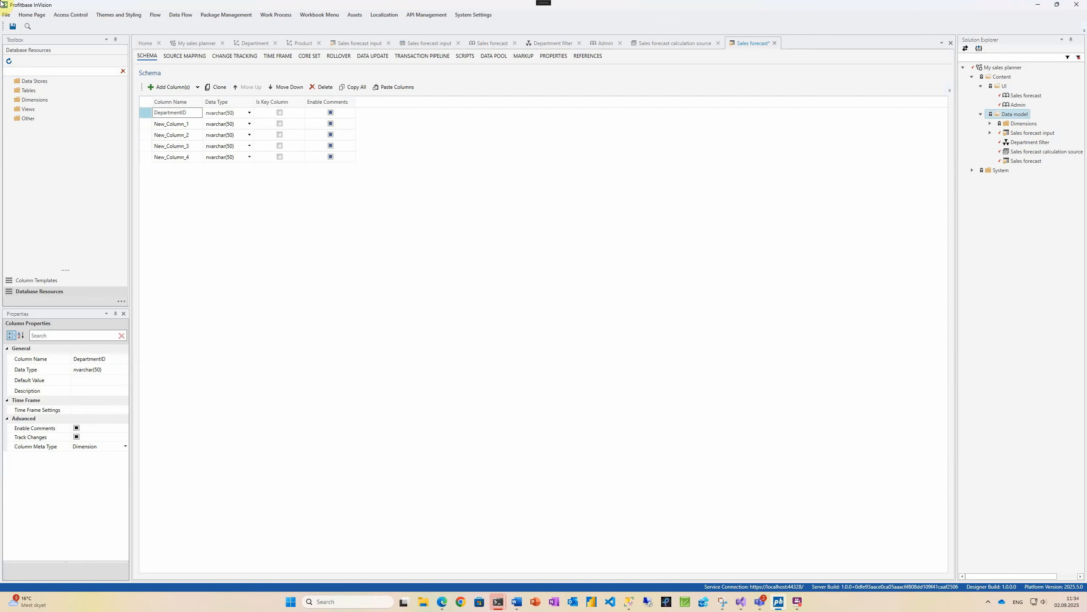
{"action": "left_click", "coordinate": [185, 128]}
{"action": "type", "text": "ProductID"}
{"action": "key", "text": "Return"}
{"action": "type", "text": "CalcID"}
{"action": "key", "text": "Return"}
Step: Define the last two columns as Amount with type decimal(18,4) and Transdate with type datetimeoffset(7), and save the data store
{"action": "type", "text": "Amount"}
{"action": "key", "text": "Tab"}
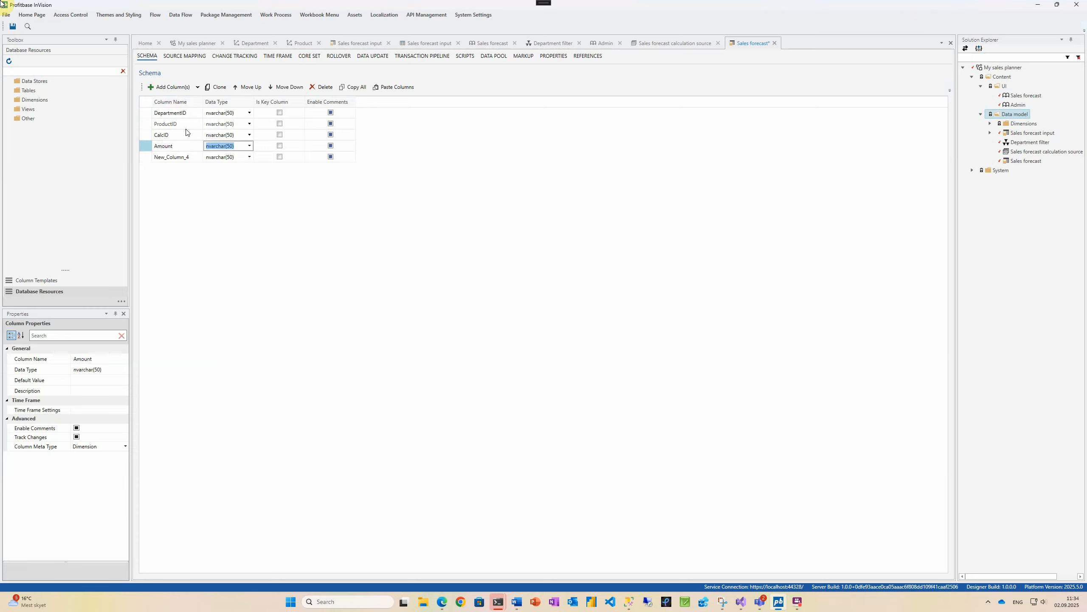
{"action": "type", "text": "deci"}
{"action": "key", "text": "Return"}
{"action": "type", "text": "Transdate"}
{"action": "key", "text": "Tab"}
{"action": "type", "text": "datetimeoffset(7)"}
{"action": "key", "text": "Tab"}
{"action": "key", "text": "ctrl+s"}
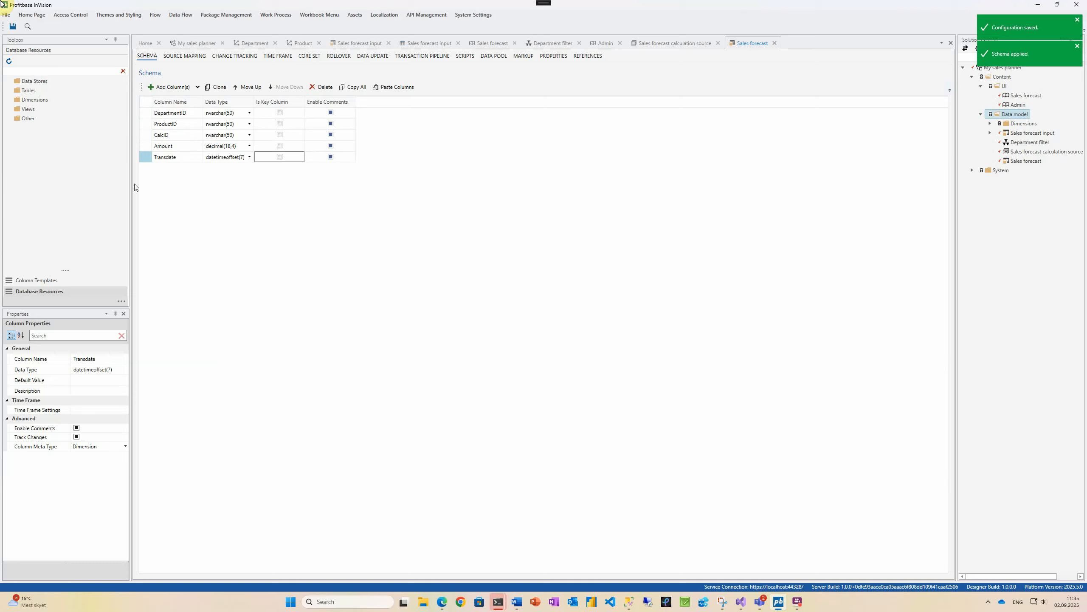
Step: Create a folder named "Assumptions and parameters" under Content
{"action": "right_click", "coordinate": [1000, 78]}
{"action": "left_click", "coordinate": [918, 149]}
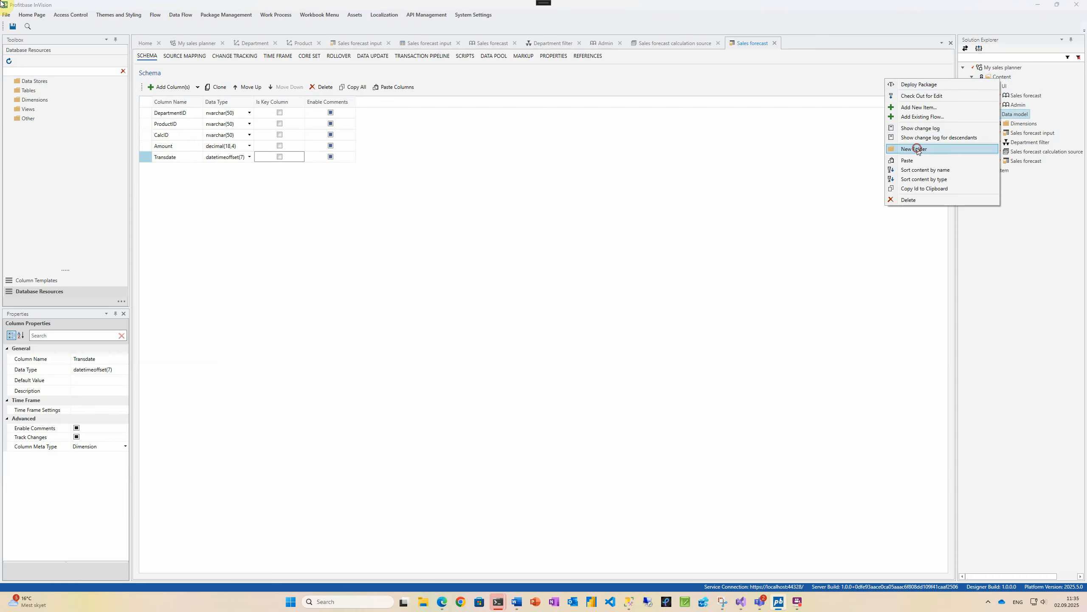
{"action": "type", "text": "Assumptions and parame"}
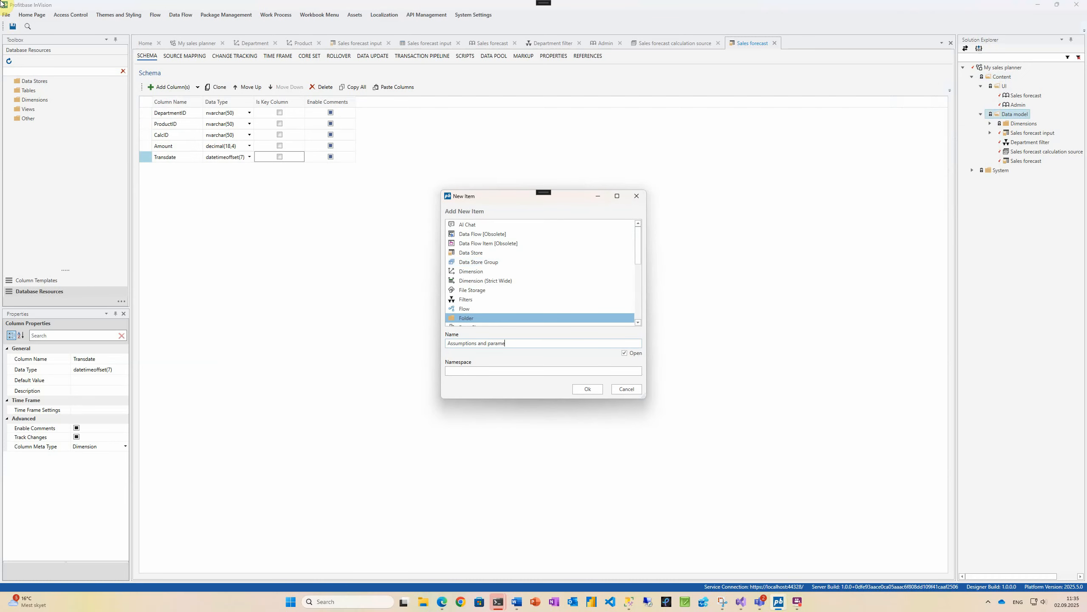
{"action": "type", "text": "ters"}
{"action": "left_click", "coordinate": [587, 389]}
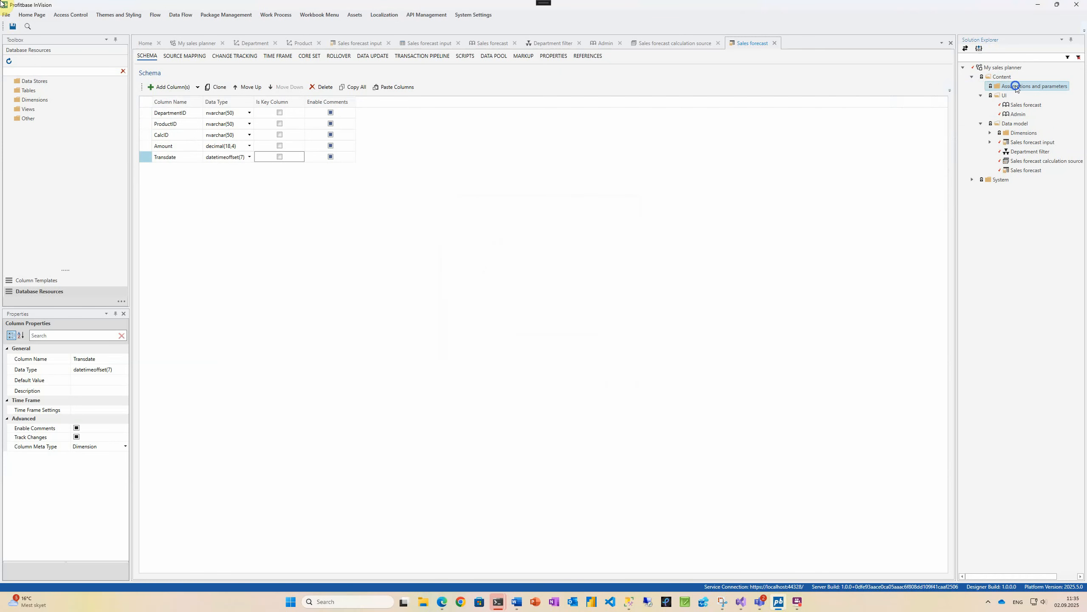
Step: Create a Table named "Price list" in the Assumptions and parameters folder
{"action": "right_click", "coordinate": [1016, 86]}
{"action": "left_click", "coordinate": [943, 113]}
{"action": "scroll", "coordinate": [503, 301], "scroll_direction": "down", "scroll_amount": 5}
{"action": "left_click", "coordinate": [478, 262]}
{"action": "left_click", "coordinate": [467, 343]}
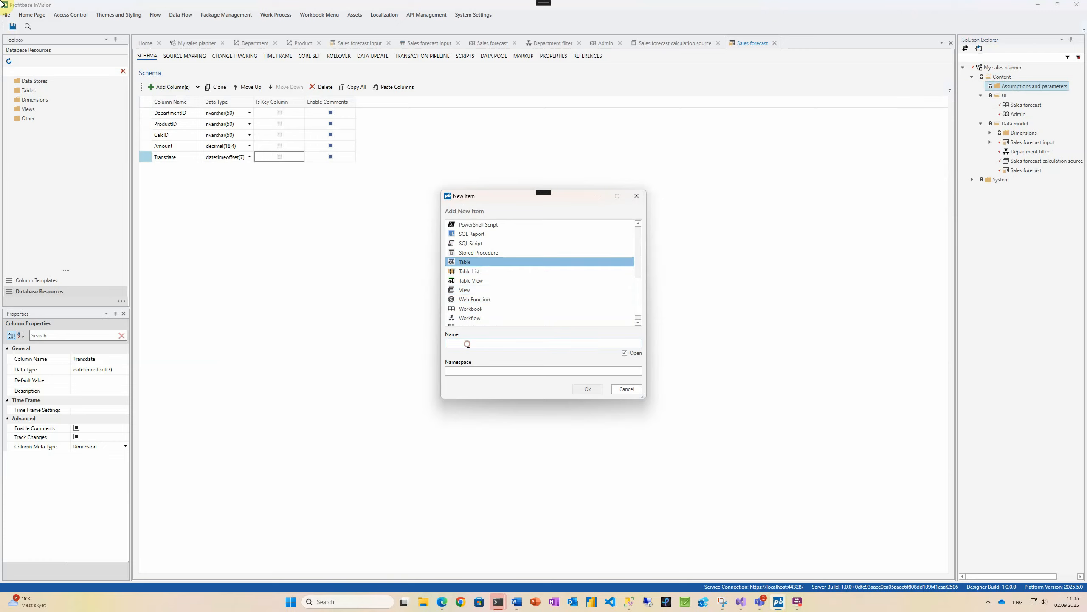
{"action": "type", "text": "Price list"}
{"action": "left_click", "coordinate": [587, 389]}
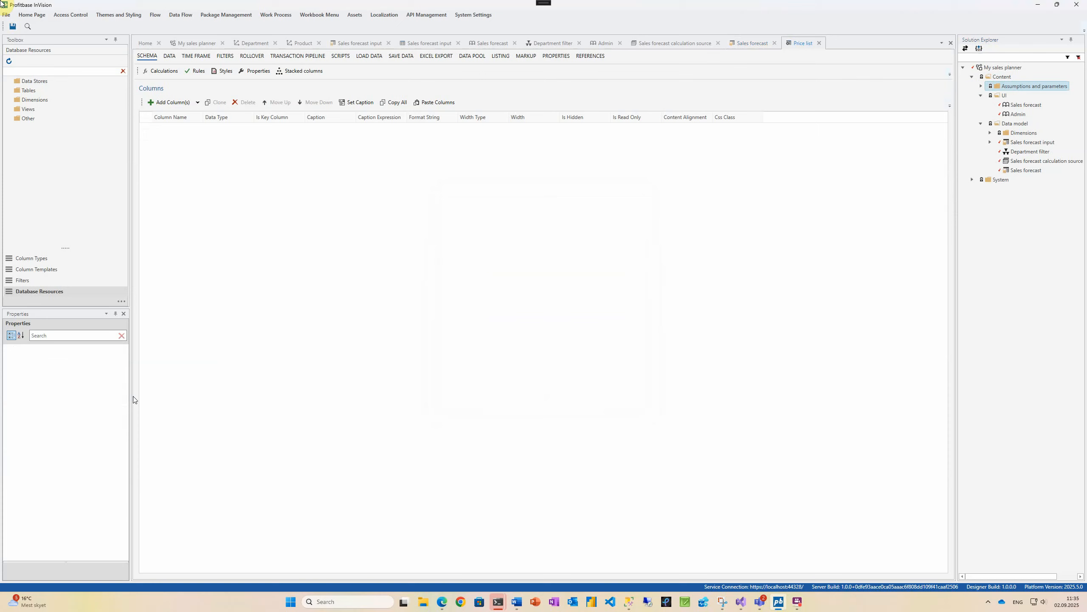
Step: Add a ProductID column and a Price column of type decimal(18,4) to the Price list table
{"action": "left_click", "coordinate": [165, 103]}
{"action": "type", "text": "ProductID"}
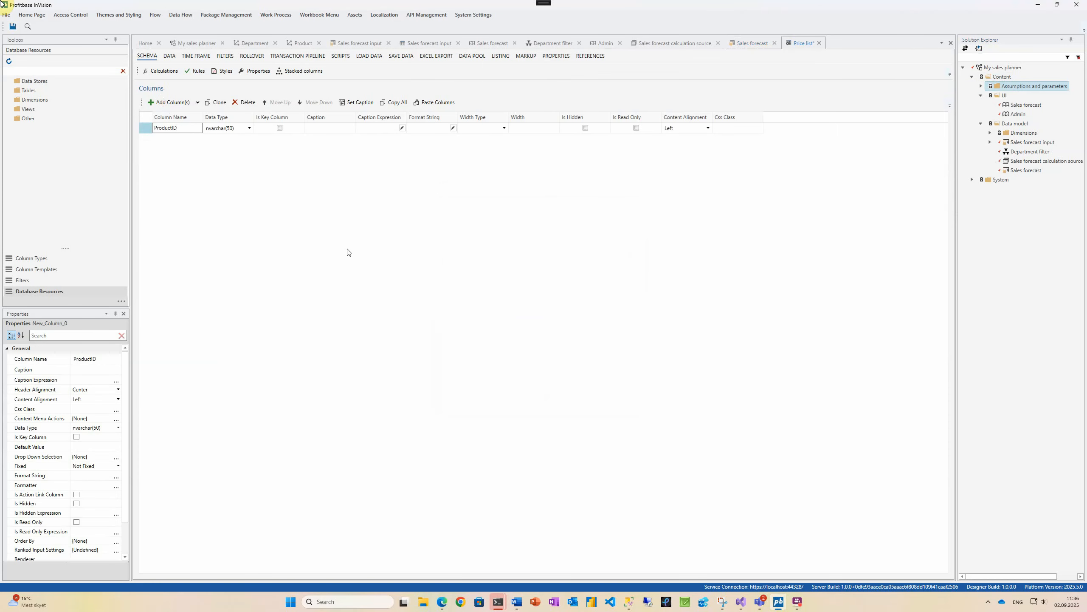
{"action": "left_click", "coordinate": [166, 103]}
{"action": "type", "text": "Price"}
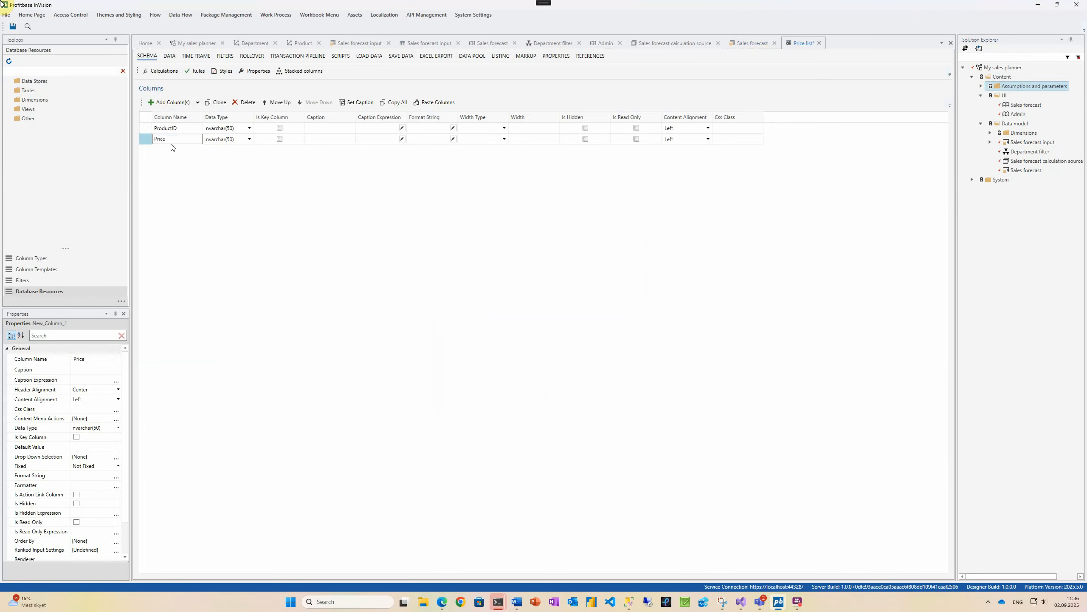
{"action": "left_click", "coordinate": [213, 141]}
{"action": "type", "text": "decimal(18,4)"}
{"action": "key", "text": "Tab"}
Step: Give both columns a Numeric width type, with width 200 for ProductID and 150 for Price, and save the table
{"action": "left_click", "coordinate": [505, 128]}
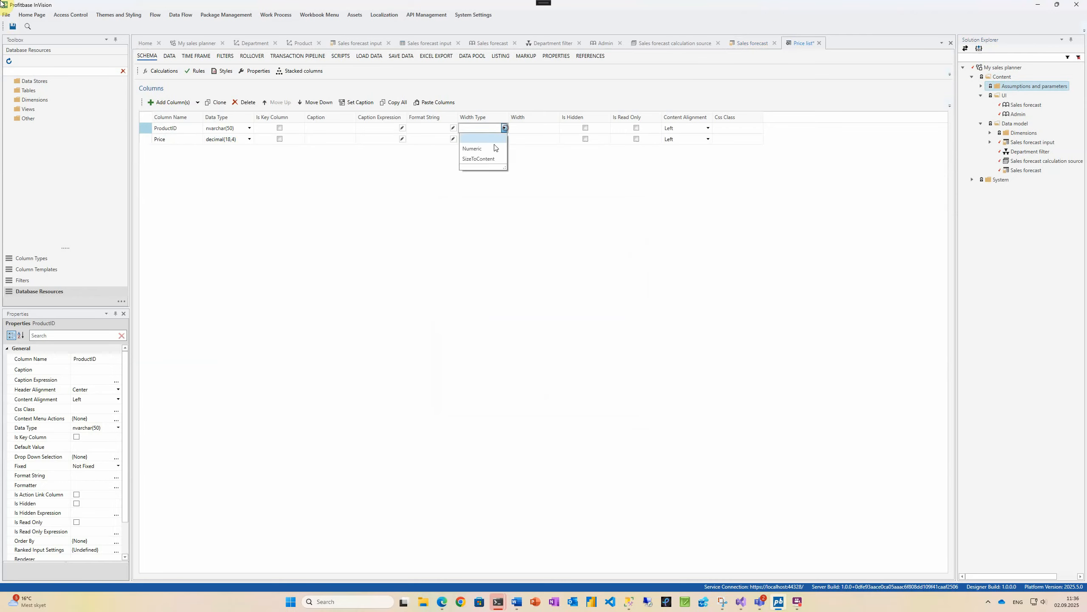
{"action": "left_click", "coordinate": [494, 148]}
{"action": "left_click", "coordinate": [504, 139]}
{"action": "left_click", "coordinate": [495, 159]}
{"action": "left_click", "coordinate": [527, 129]}
{"action": "type", "text": "200"}
{"action": "key", "text": "Tab"}
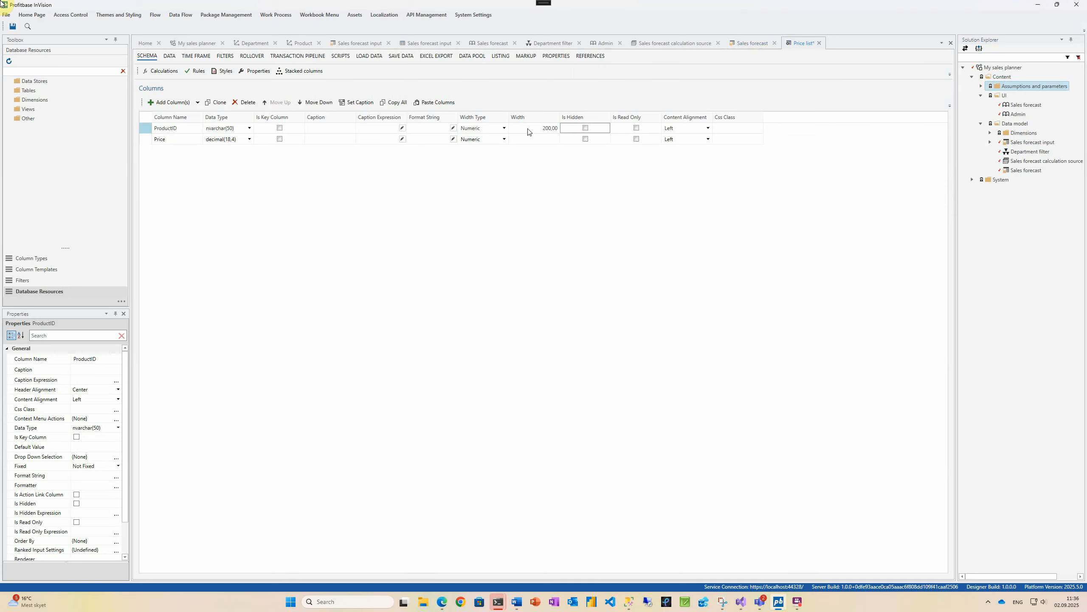
{"action": "left_click", "coordinate": [531, 139]}
{"action": "type", "text": "150__"}
{"action": "key", "text": "ctrl+s"}
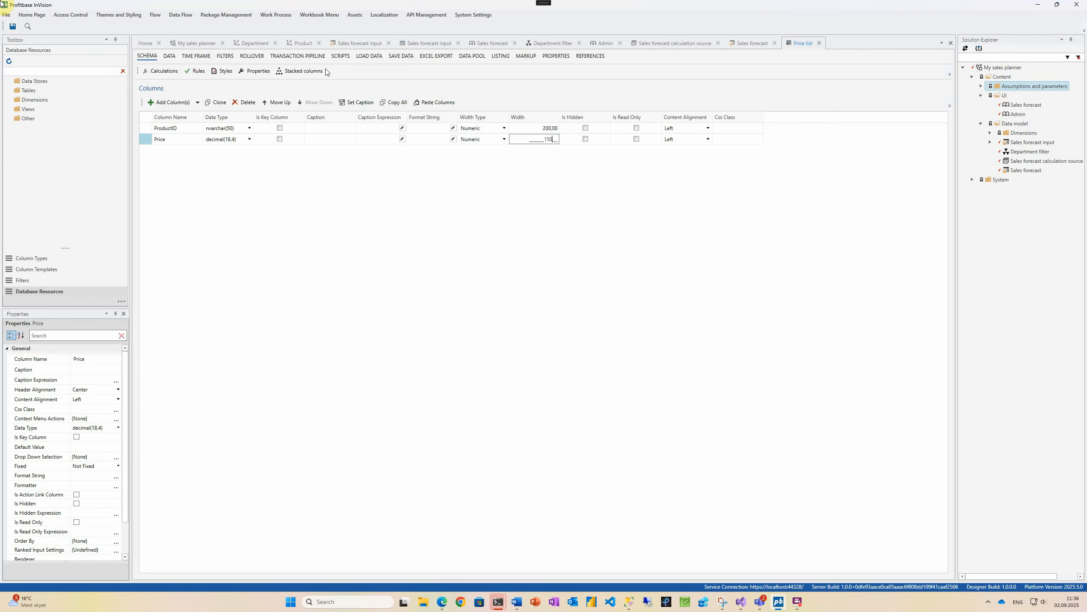
Step: Set the Price list table's transaction pipeline function to LookupTable
{"action": "left_click", "coordinate": [312, 56]}
{"action": "left_click", "coordinate": [342, 92]}
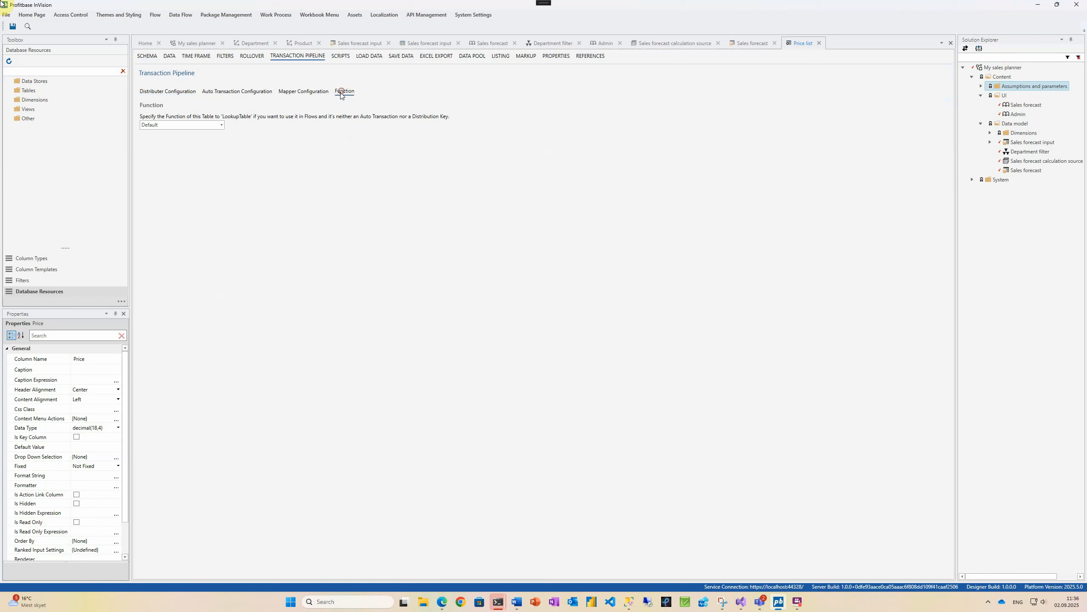
{"action": "left_click", "coordinate": [221, 124]}
{"action": "left_click", "coordinate": [192, 146]}
Step: Display Price list in table explorers with the short description "Price list for products" and the tag "Pricing", and save
{"action": "left_click", "coordinate": [500, 56]}
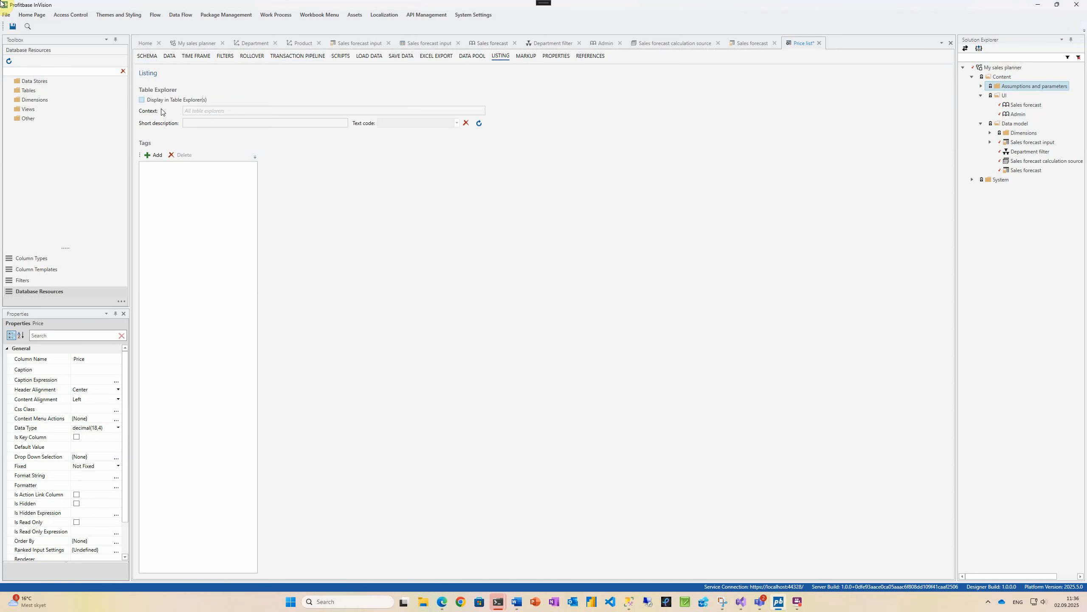
{"action": "left_click", "coordinate": [142, 100]}
{"action": "type", "text": "Price"}
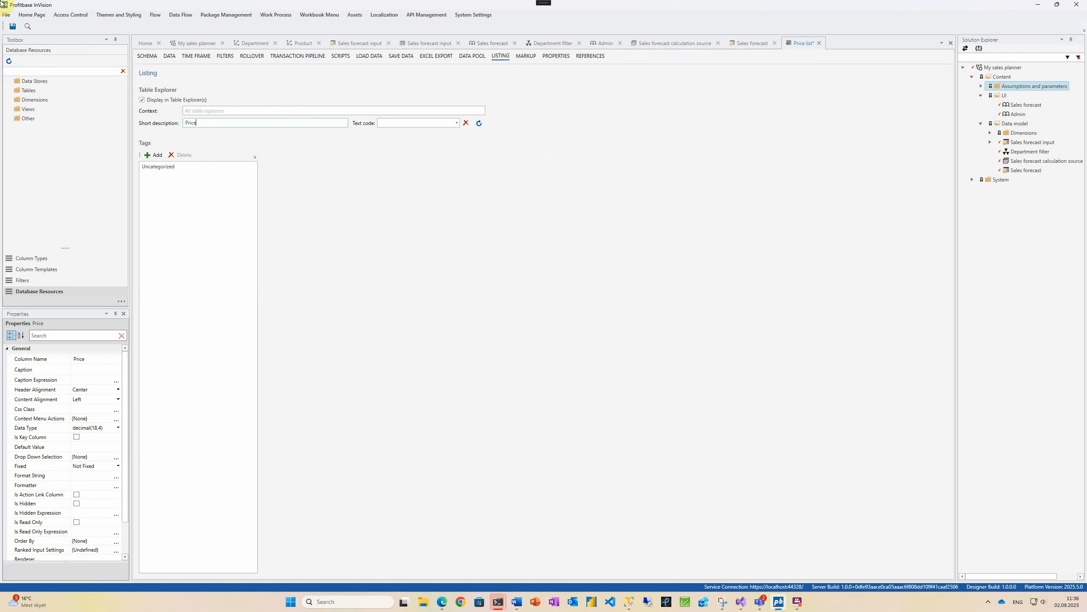
{"action": "type", "text": " list for products"}
{"action": "left_click", "coordinate": [175, 165]}
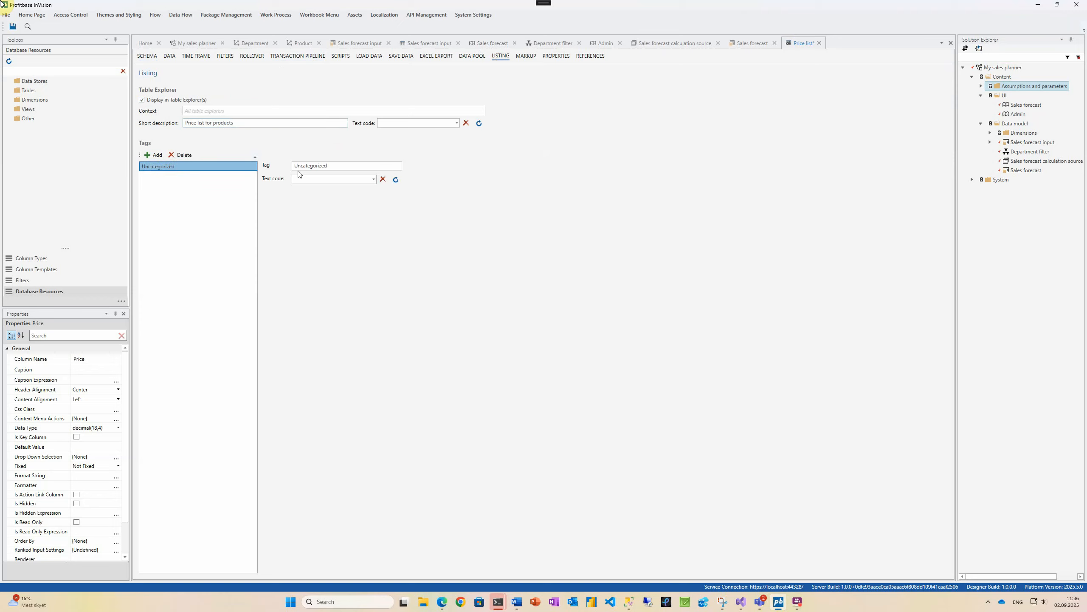
{"action": "double_click", "coordinate": [334, 166]}
{"action": "type", "text": "Pricing"}
{"action": "key", "text": "ctrl+s"}
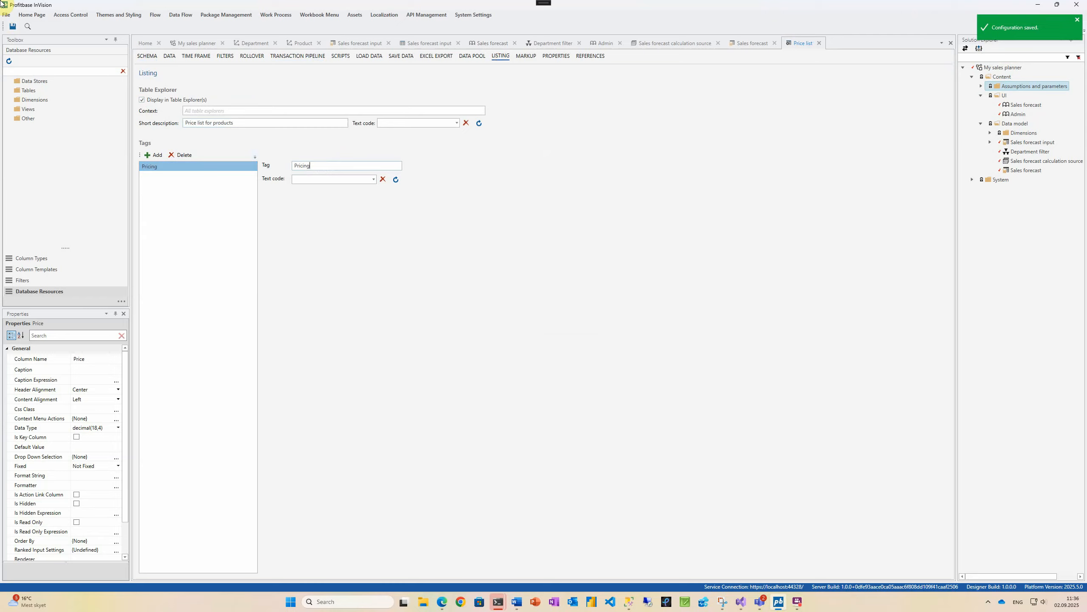
Step: Create a Table named "Auto transactions" in the Assumptions and parameters folder
{"action": "left_click", "coordinate": [983, 87]}
{"action": "right_click", "coordinate": [1014, 88]}
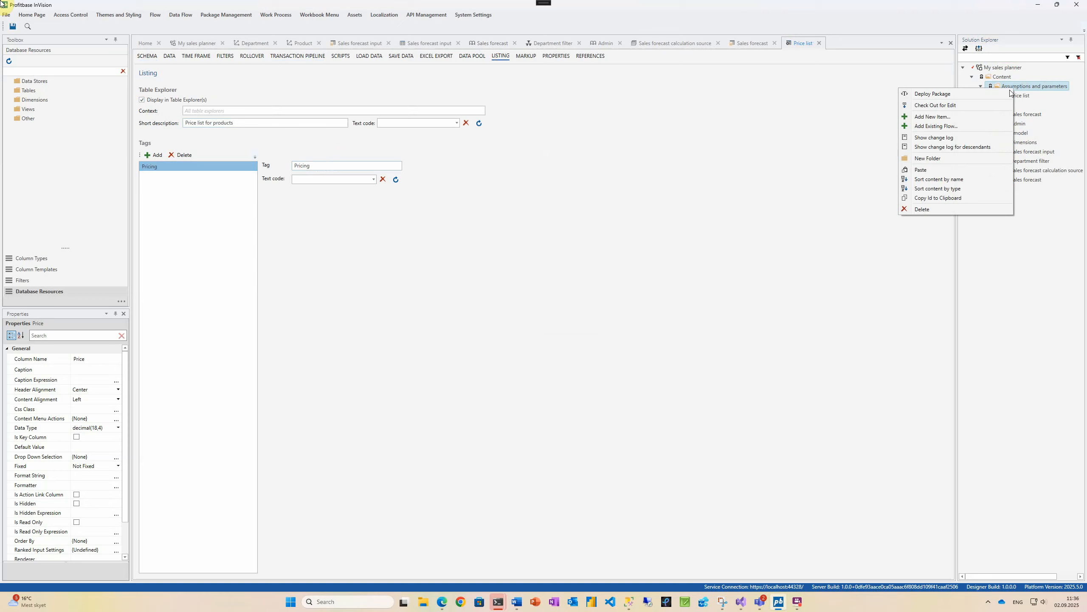
{"action": "left_click", "coordinate": [938, 116]}
{"action": "left_click", "coordinate": [488, 345]}
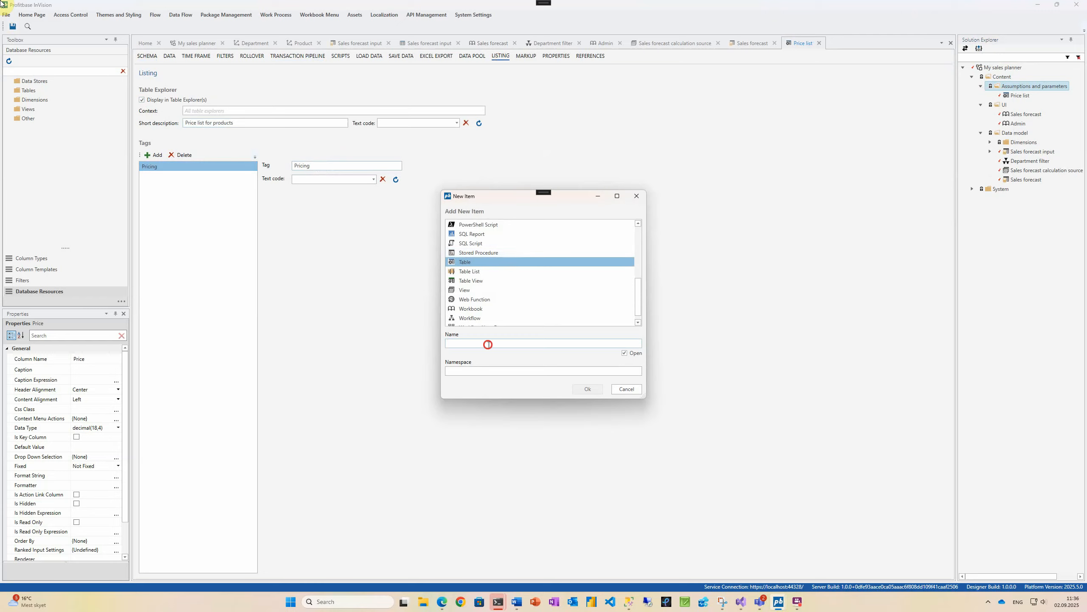
{"action": "type", "text": "Auto transactions"}
{"action": "left_click", "coordinate": [578, 391]}
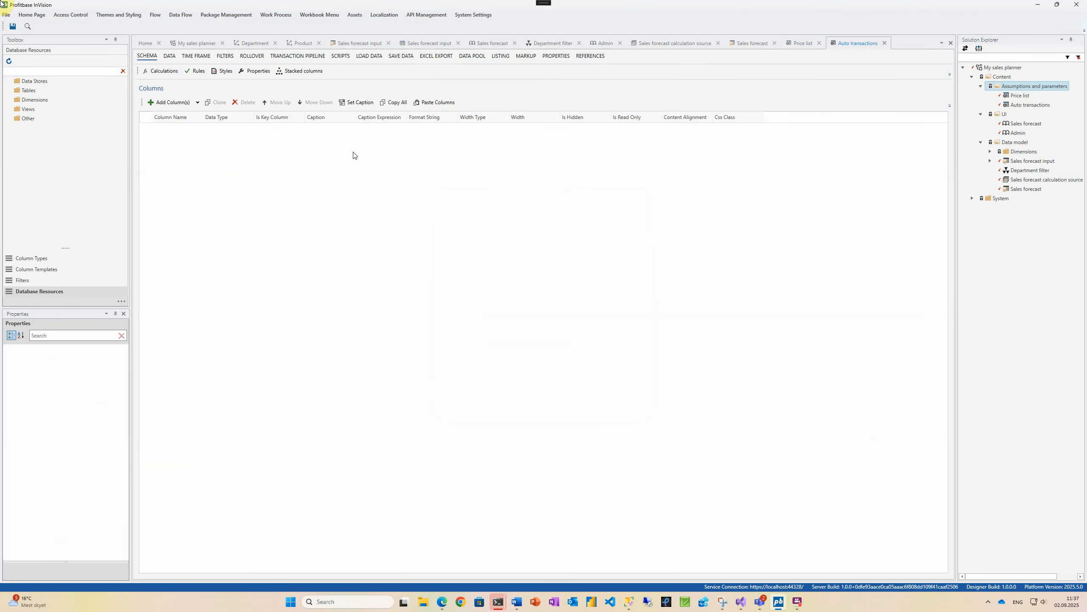
Step: In the Price list schema, make ProductID a key column and set Price's content alignment to Right
{"action": "left_click", "coordinate": [801, 43]}
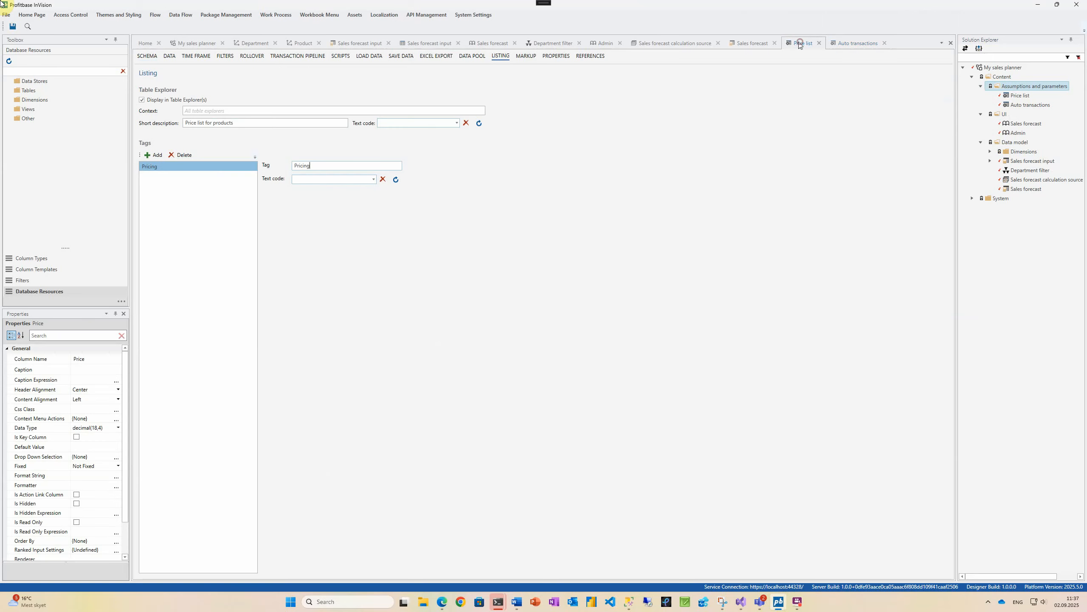
{"action": "left_click", "coordinate": [150, 55]}
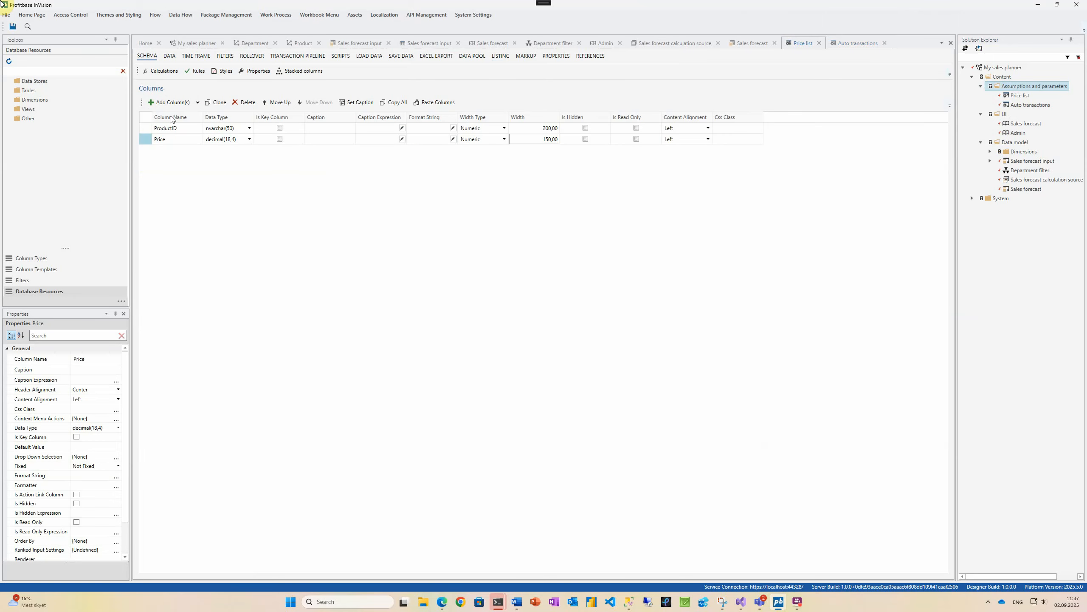
{"action": "left_click", "coordinate": [280, 128]}
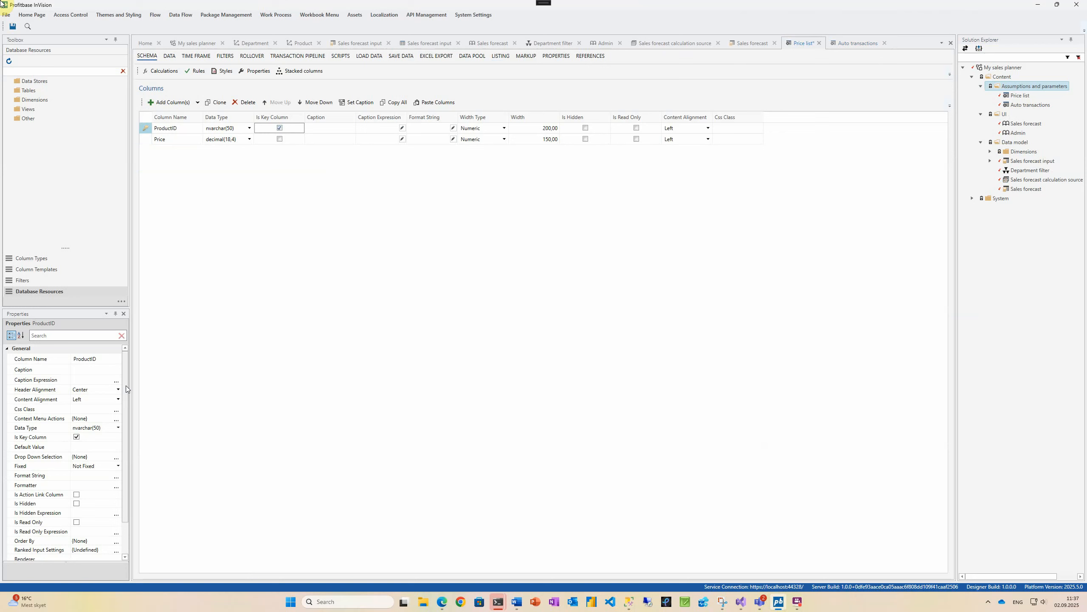
{"action": "left_click", "coordinate": [707, 138]}
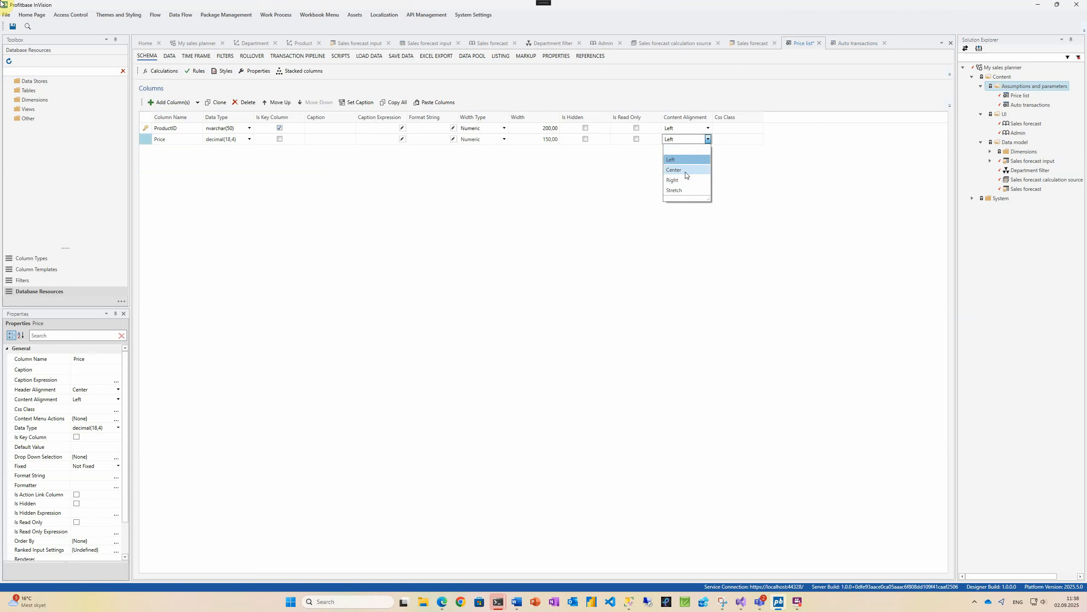
{"action": "left_click", "coordinate": [686, 180]}
Step: Enable ranked input on the Price list's ProductID column with dimension Product and hierarchy Product, and save the table
{"action": "left_click", "coordinate": [195, 129]}
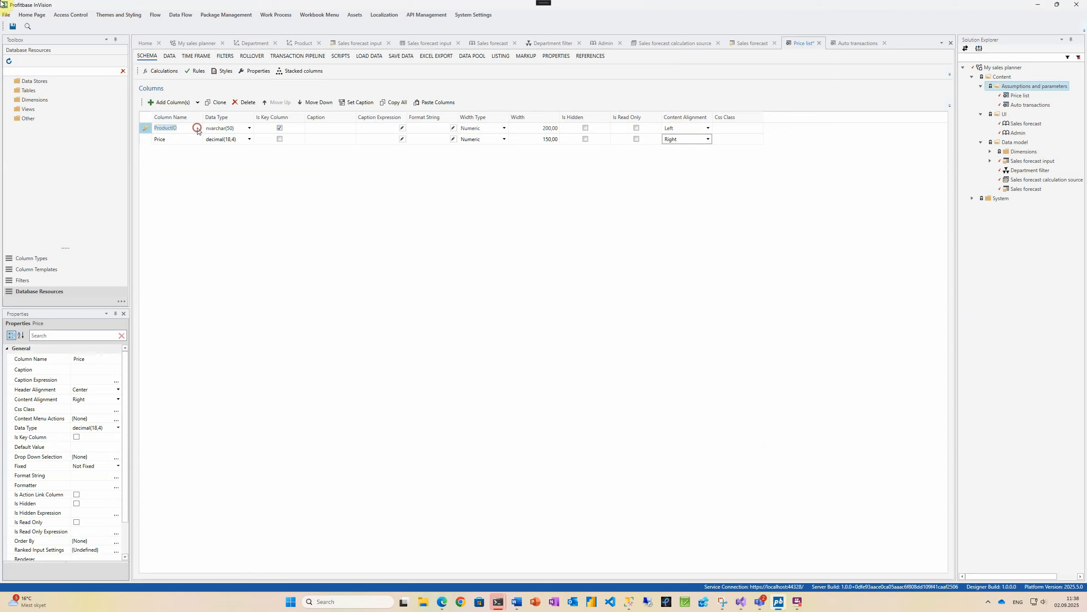
{"action": "left_click", "coordinate": [116, 551]}
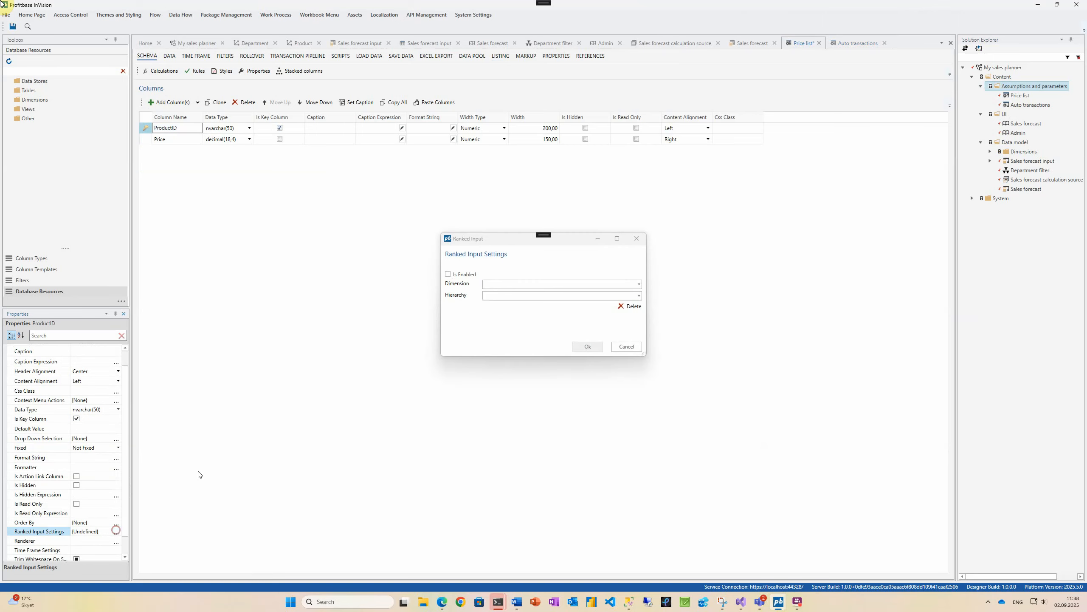
{"action": "left_click", "coordinate": [447, 274]}
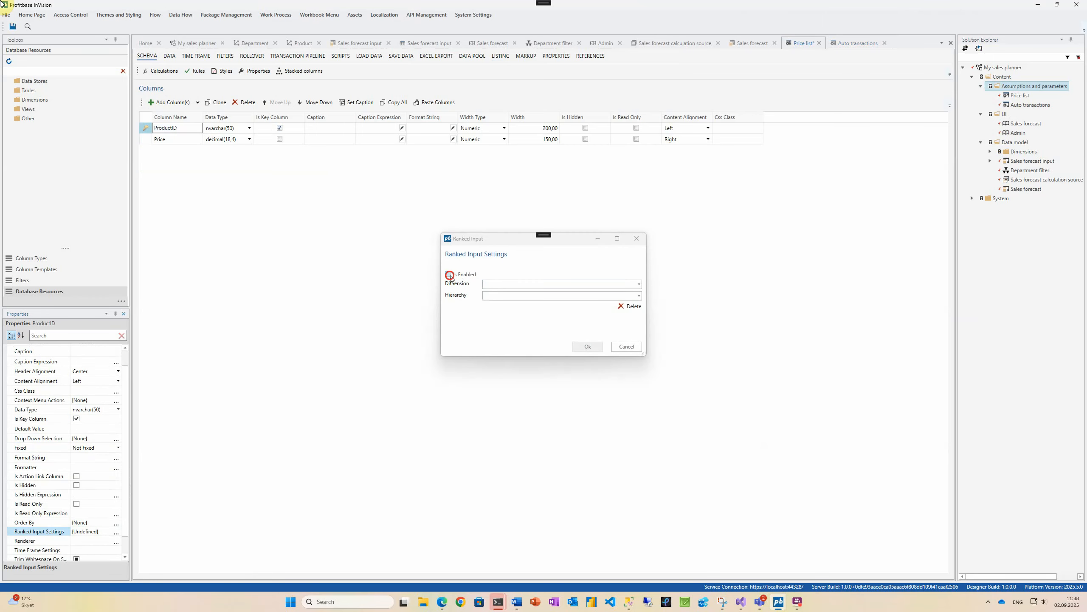
{"action": "left_click", "coordinate": [528, 284]}
{"action": "left_click", "coordinate": [522, 304]}
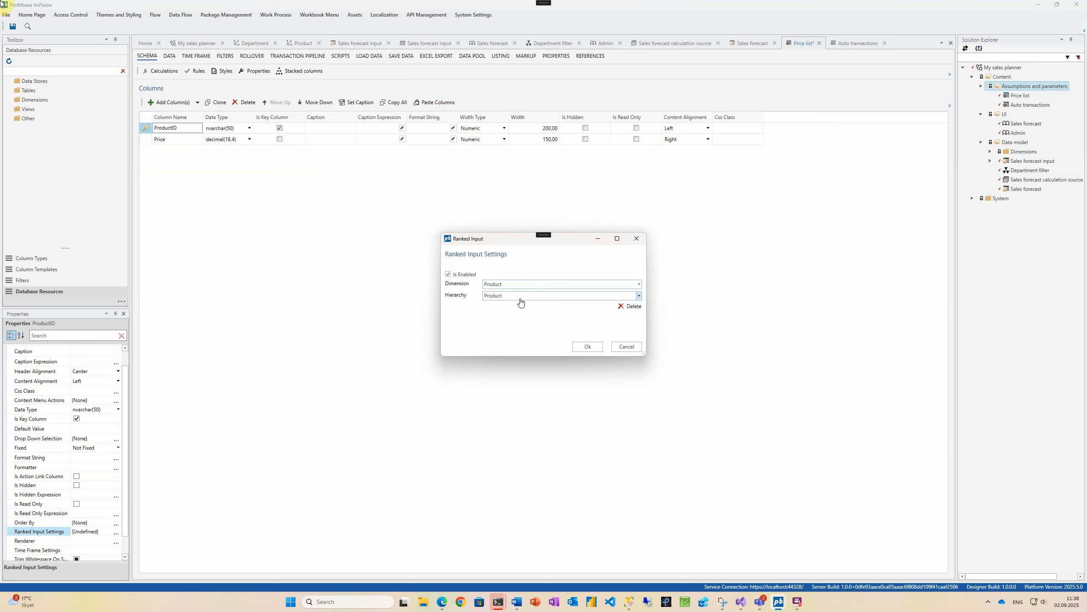
{"action": "left_click", "coordinate": [586, 347]}
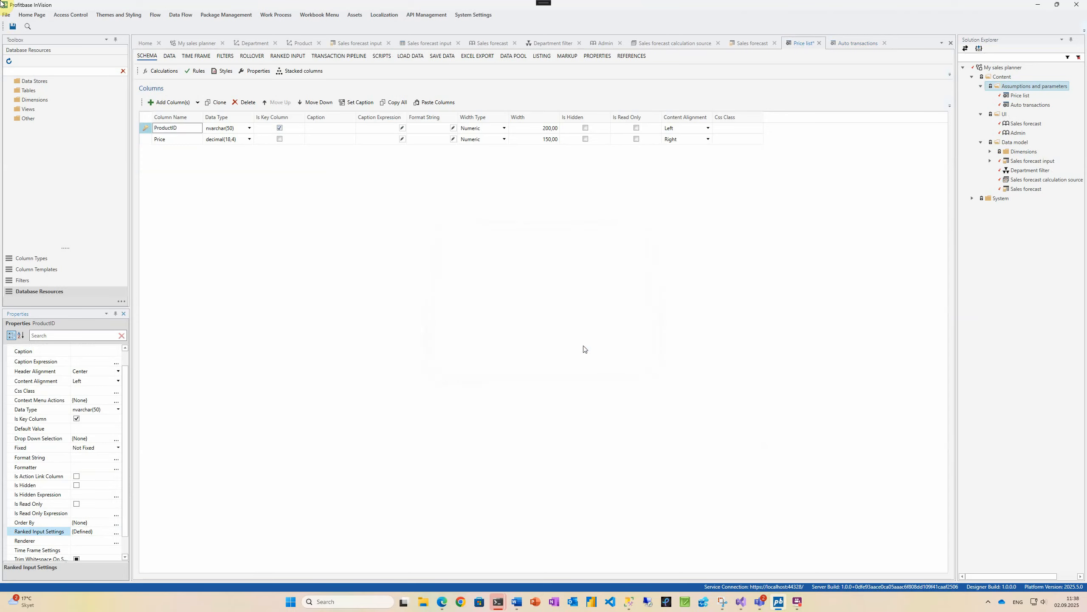
{"action": "key", "text": "ctrl+s"}
Step: Add four columns to the Auto transactions table, naming the first two ProductID and TransType and making both key columns
{"action": "left_click", "coordinate": [1030, 105]}
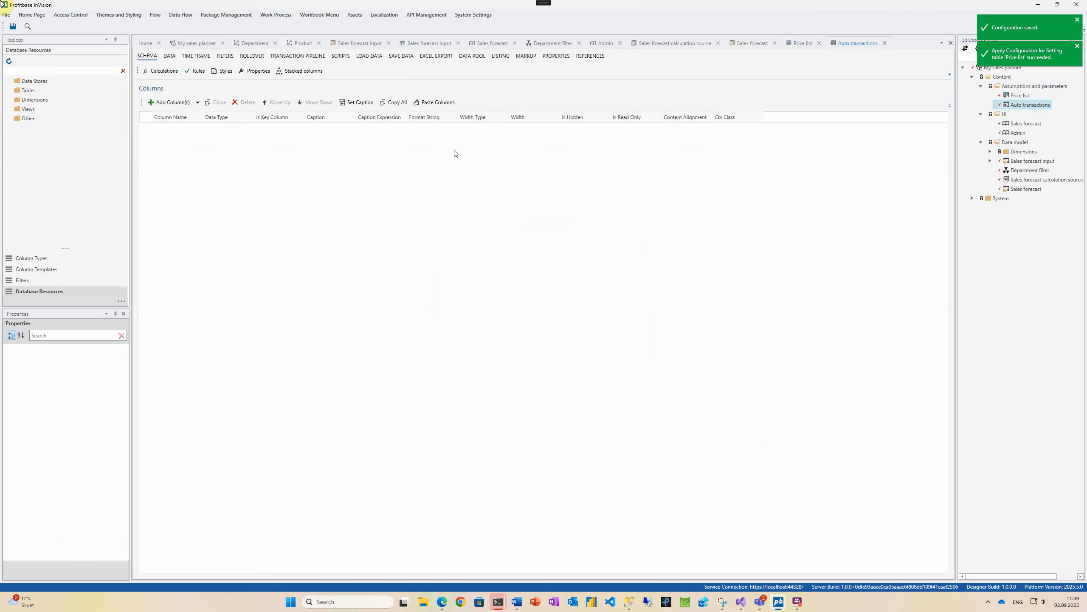
{"action": "left_click", "coordinate": [170, 102]}
{"action": "left_click", "coordinate": [177, 129]}
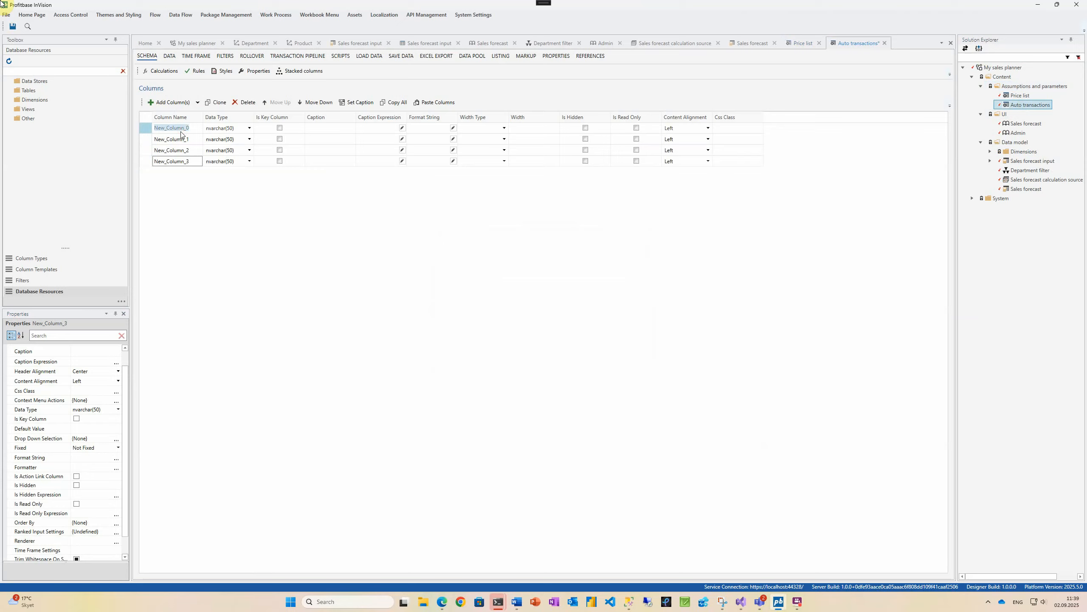
{"action": "type", "text": "ProductID"}
{"action": "key", "text": "Return"}
{"action": "type", "text": "TransType"}
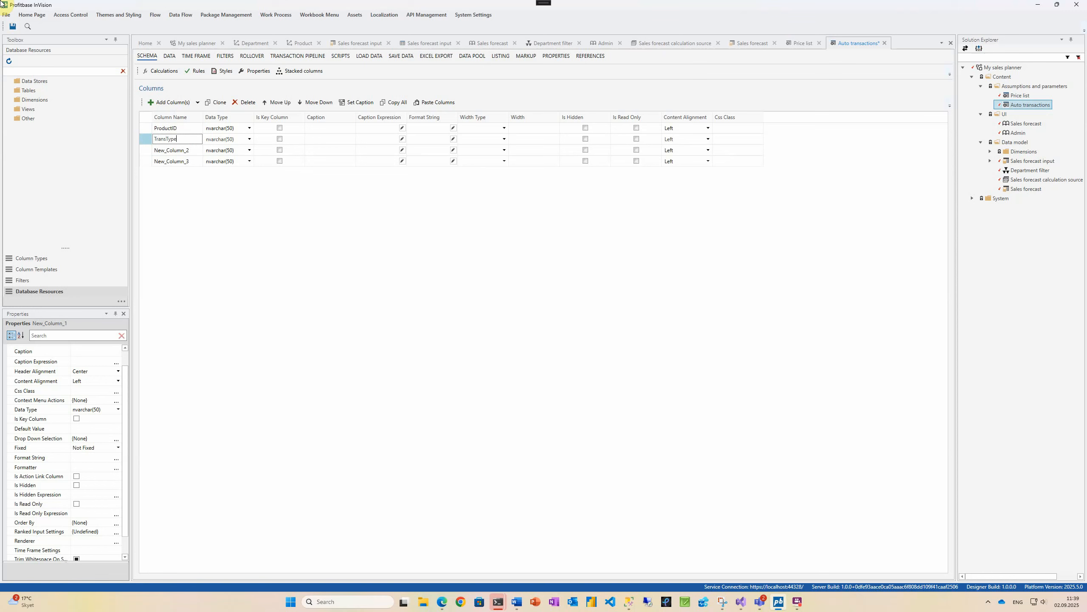
{"action": "left_click", "coordinate": [280, 128]}
{"action": "left_click", "coordinate": [279, 139]}
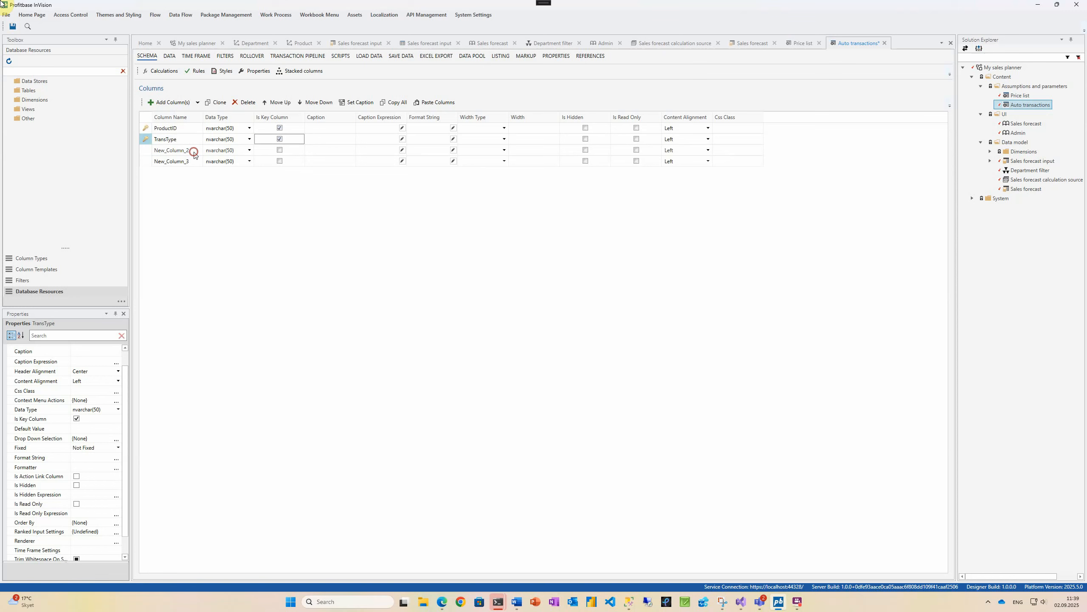
Step: Name the third column Value with data type decimal(18,4), and name the fourth column Func
{"action": "left_click", "coordinate": [194, 149]}
{"action": "type", "text": "Value"}
{"action": "key", "text": "Tab"}
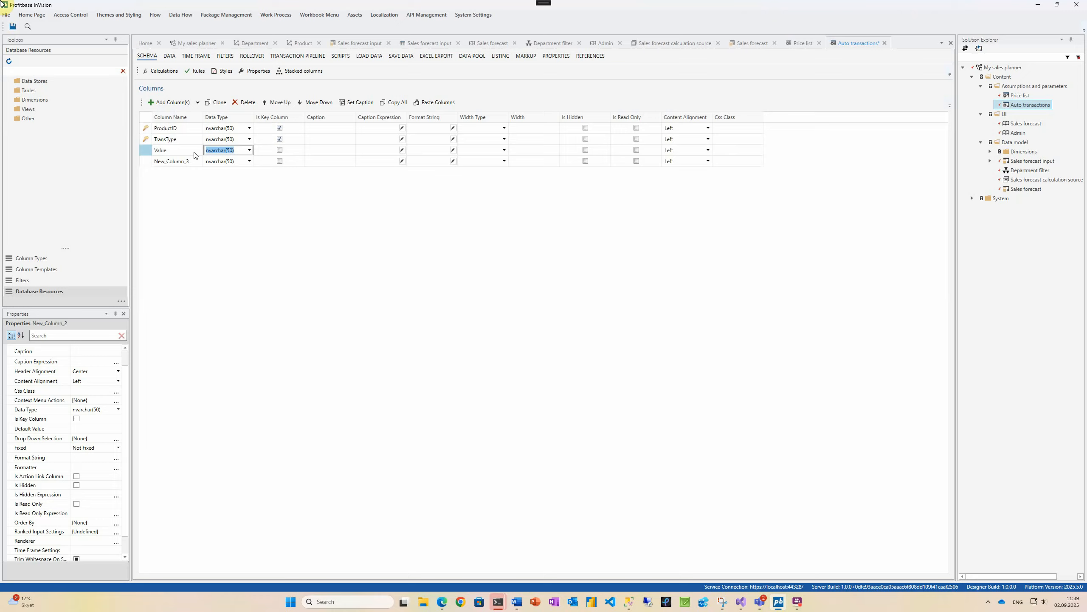
{"action": "type", "text": "decimal(18,4)"}
{"action": "left_click", "coordinate": [186, 160]}
{"action": "type", "text": "Func"}
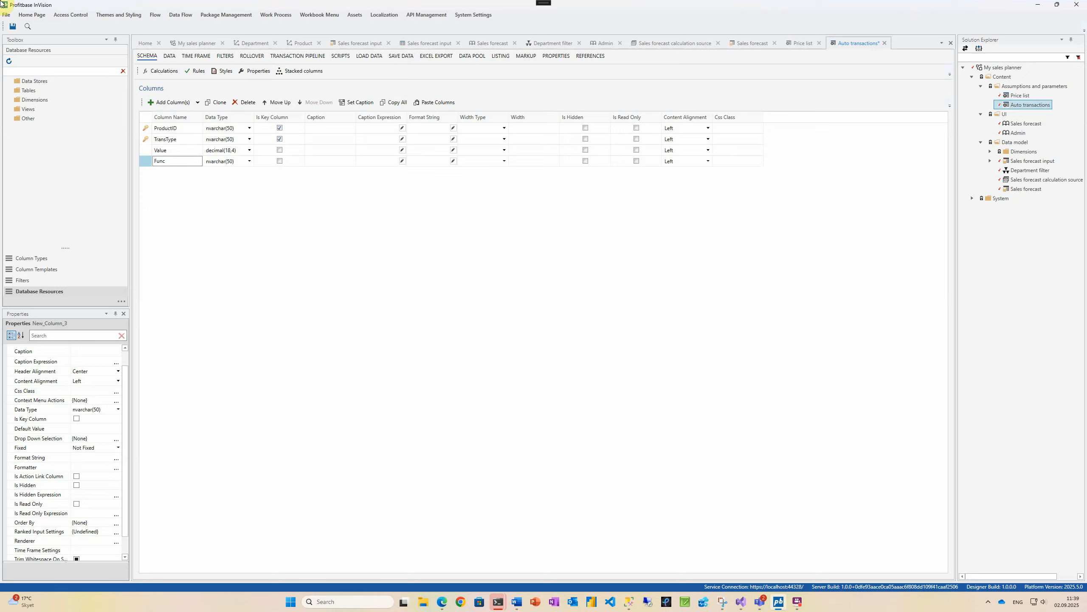
Step: Give ProductID, TransType and Func the Numeric width type, with width 200 for ProductID and 150 for TransType
{"action": "left_click", "coordinate": [505, 129]}
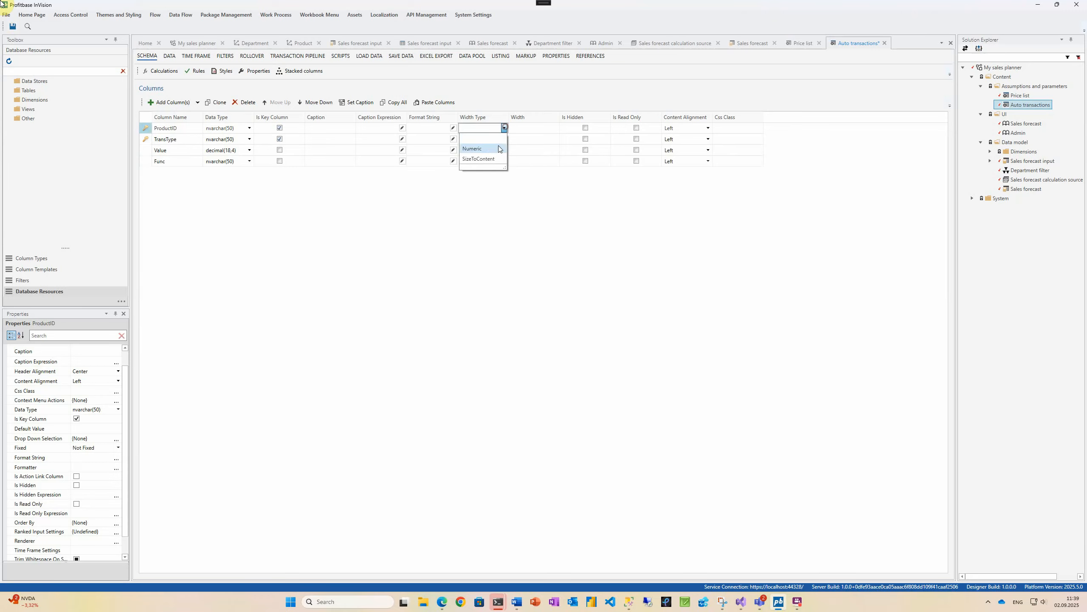
{"action": "left_click", "coordinate": [492, 149]}
{"action": "left_click", "coordinate": [504, 138]}
{"action": "left_click", "coordinate": [492, 158]}
{"action": "left_click", "coordinate": [504, 161]}
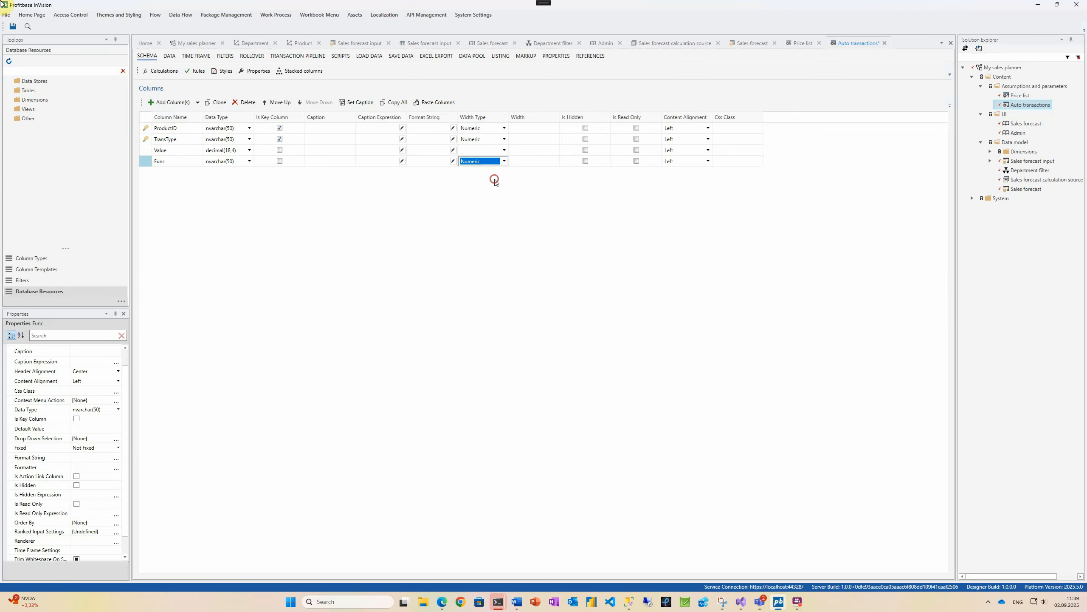
{"action": "left_click", "coordinate": [492, 177]}
{"action": "left_click", "coordinate": [553, 129]}
{"action": "type", "text": "200"}
{"action": "left_click", "coordinate": [552, 139]}
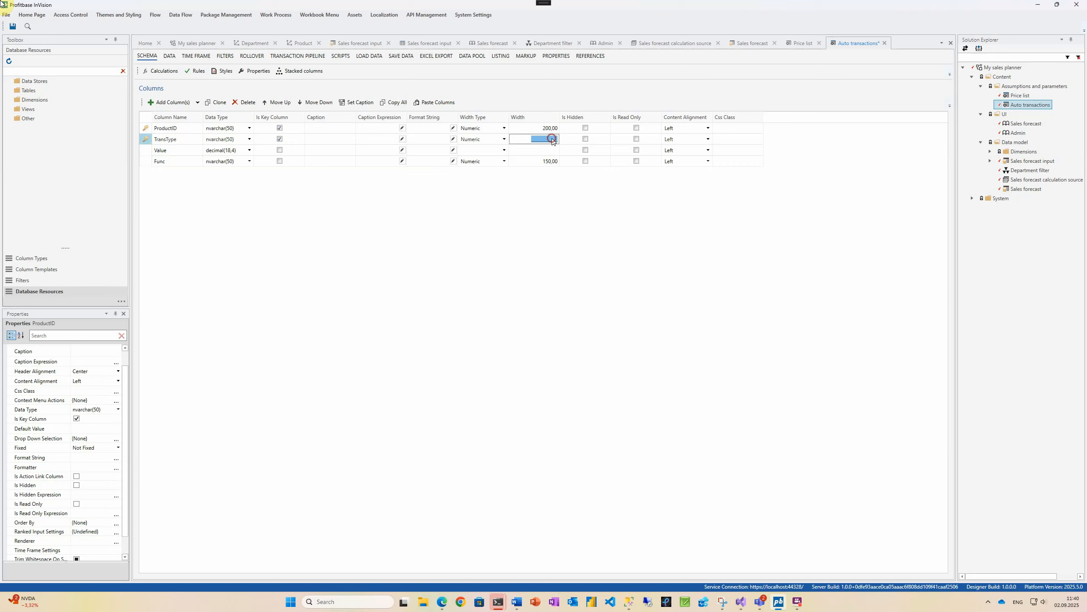
{"action": "type", "text": "150"}
Step: Set the Value column's content alignment to Right and its format string to 0[.]00, and save the table
{"action": "left_click", "coordinate": [709, 150]}
{"action": "left_click", "coordinate": [690, 191]}
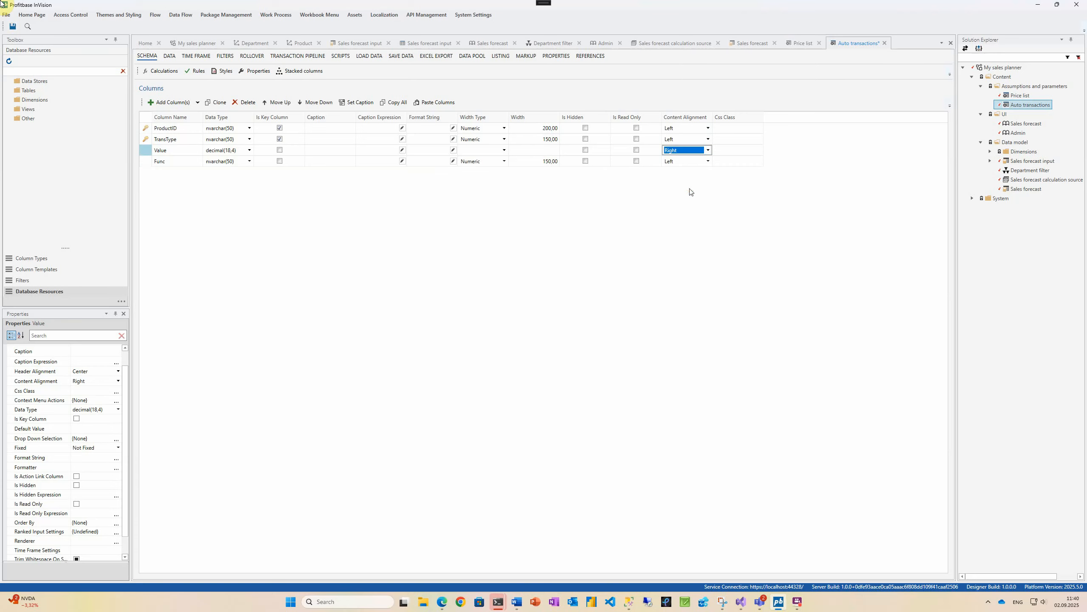
{"action": "left_click", "coordinate": [453, 150]}
{"action": "left_click", "coordinate": [402, 240]}
{"action": "left_click", "coordinate": [710, 401]}
{"action": "key", "text": "ctrl+s"}
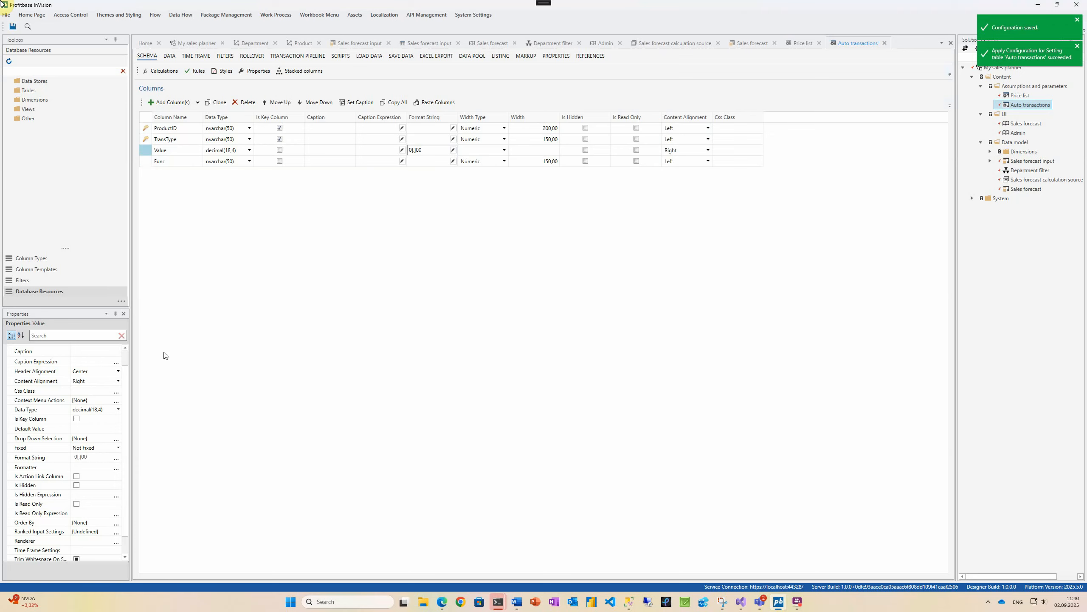
Step: Enable the auto transaction configuration with TransType as Type Id Column and Value as Value Column, and save
{"action": "left_click", "coordinate": [311, 57]}
{"action": "left_click", "coordinate": [247, 92]}
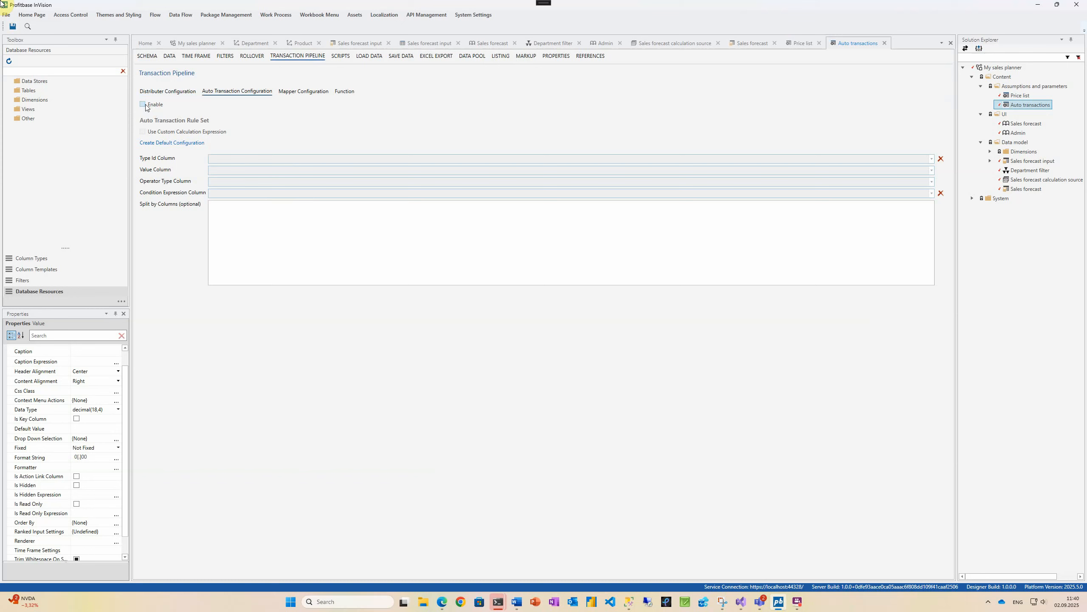
{"action": "left_click", "coordinate": [145, 105]}
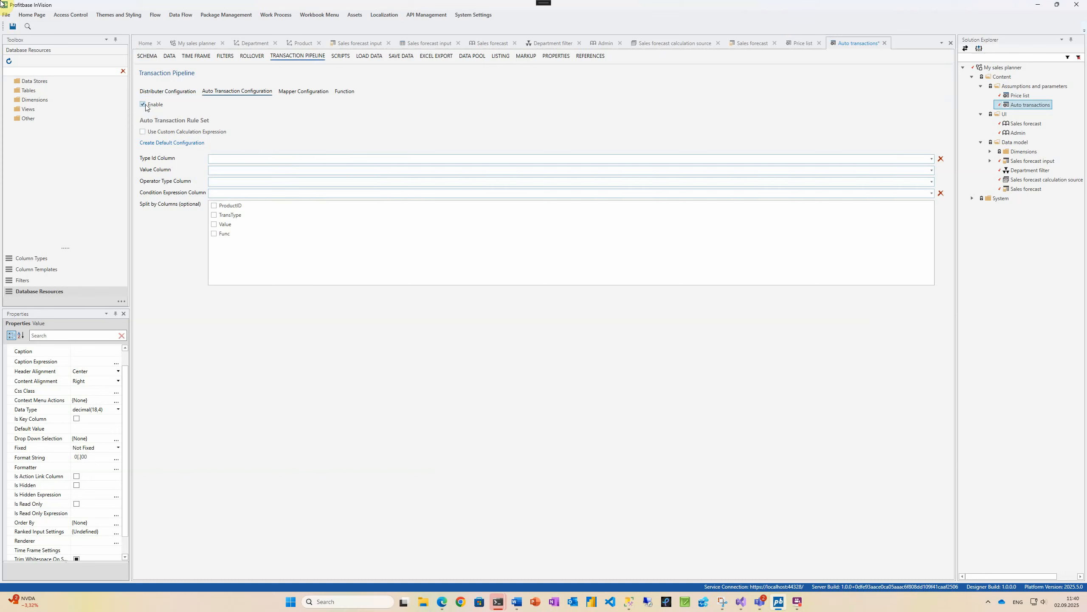
{"action": "left_click", "coordinate": [226, 159]}
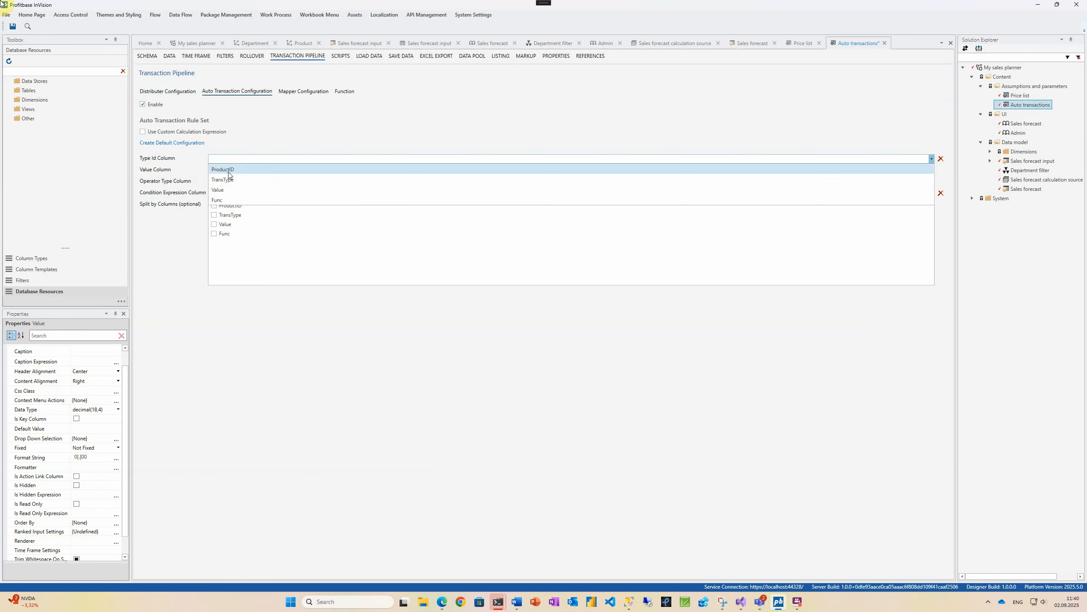
{"action": "left_click", "coordinate": [229, 180]}
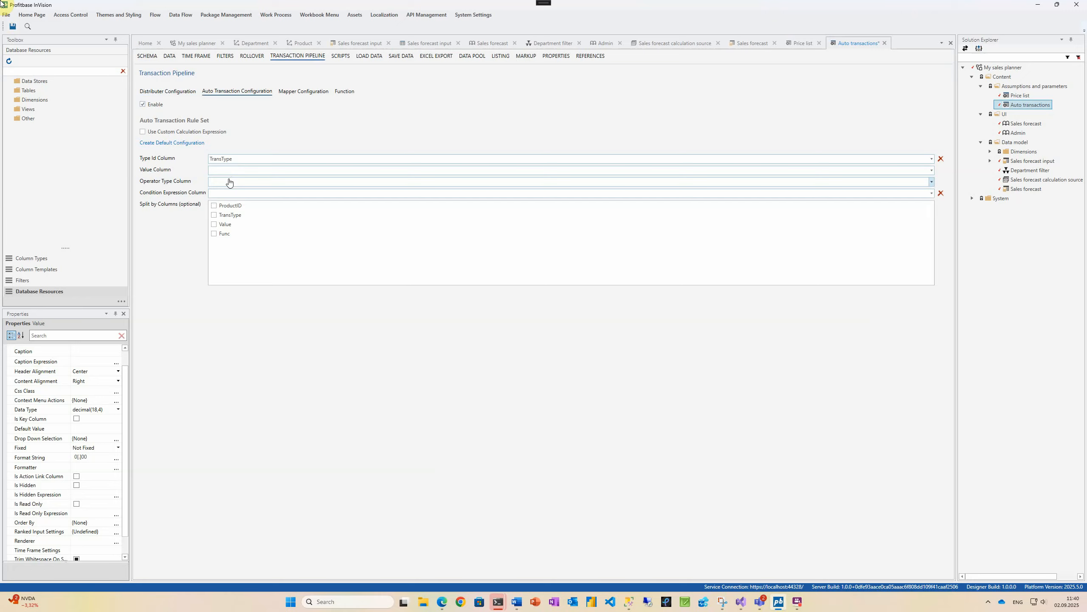
{"action": "left_click", "coordinate": [229, 170]}
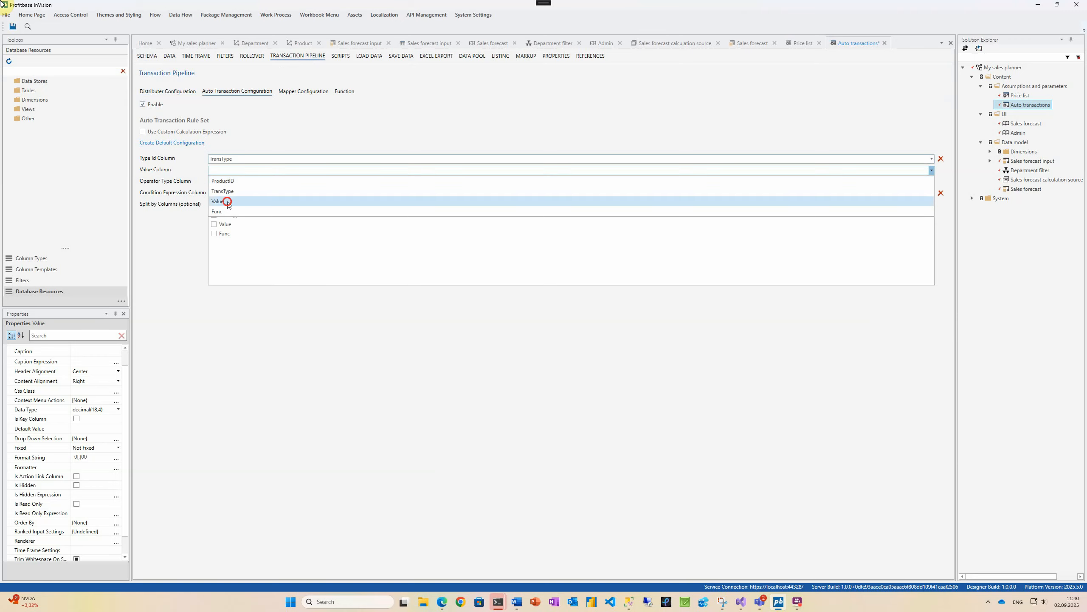
{"action": "left_click", "coordinate": [228, 201]}
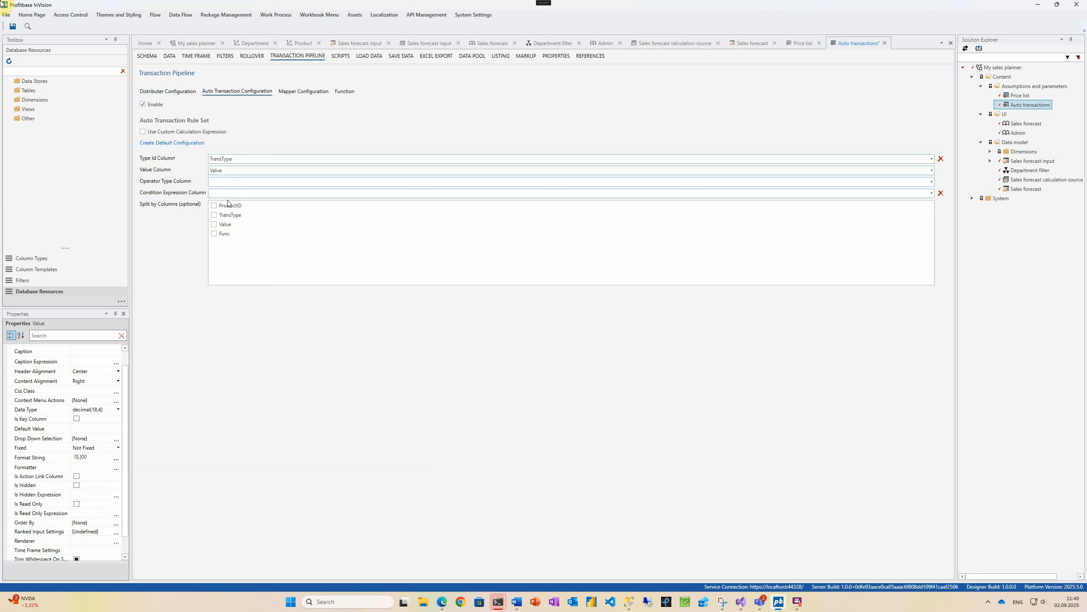
{"action": "key", "text": "ctrl+s"}
Step: Set the dimension and hierarchy in the ranked input settings of Auto transactions' ProductID column to Product
{"action": "left_click", "coordinate": [147, 55]}
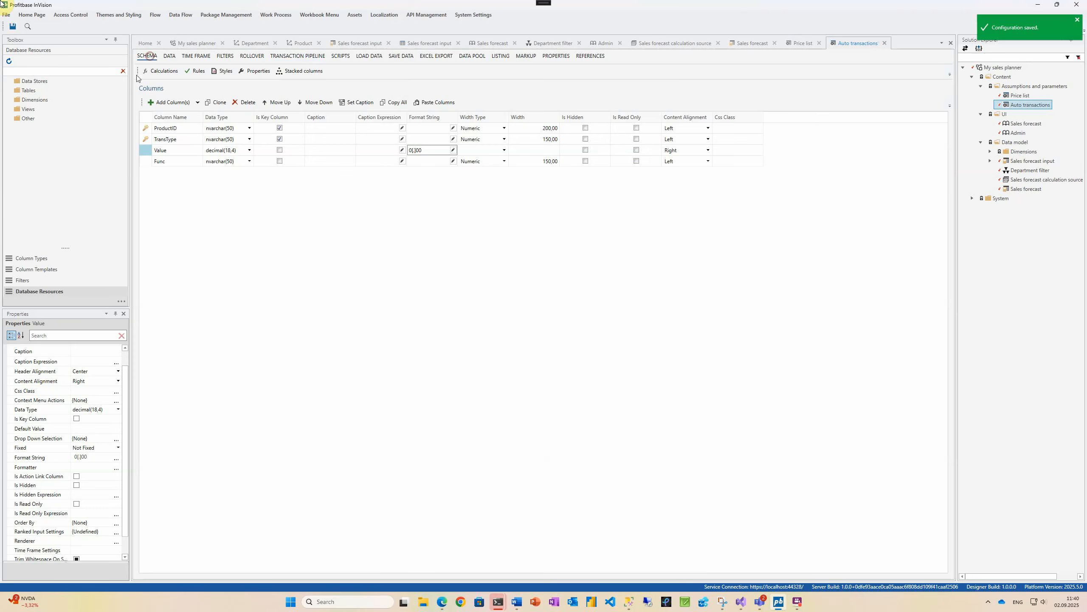
{"action": "left_click", "coordinate": [88, 532]}
{"action": "left_click", "coordinate": [116, 532]}
{"action": "left_click", "coordinate": [539, 284]}
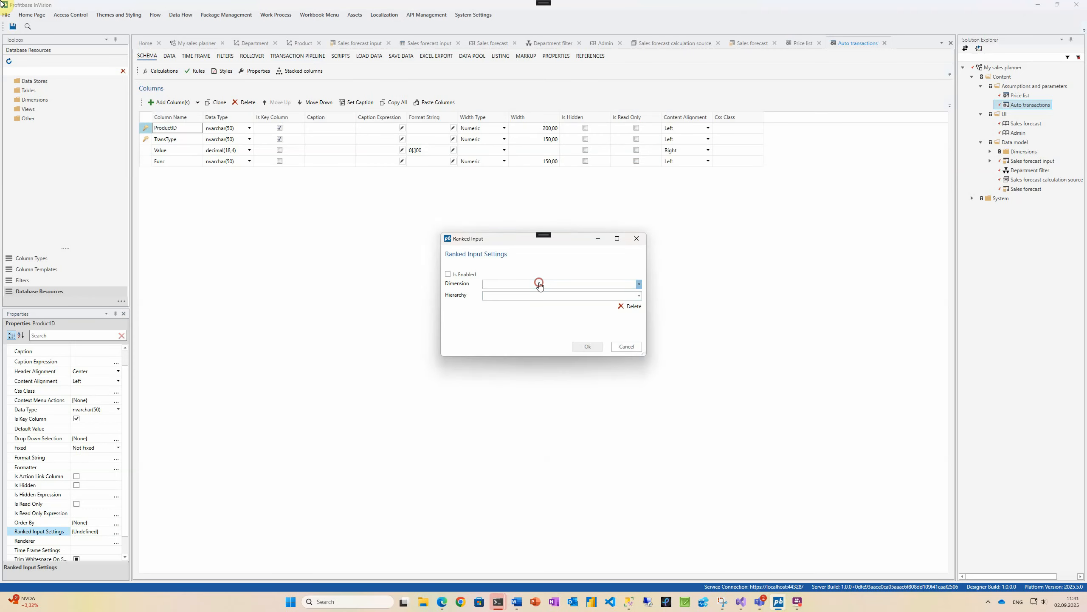
{"action": "left_click", "coordinate": [520, 305]}
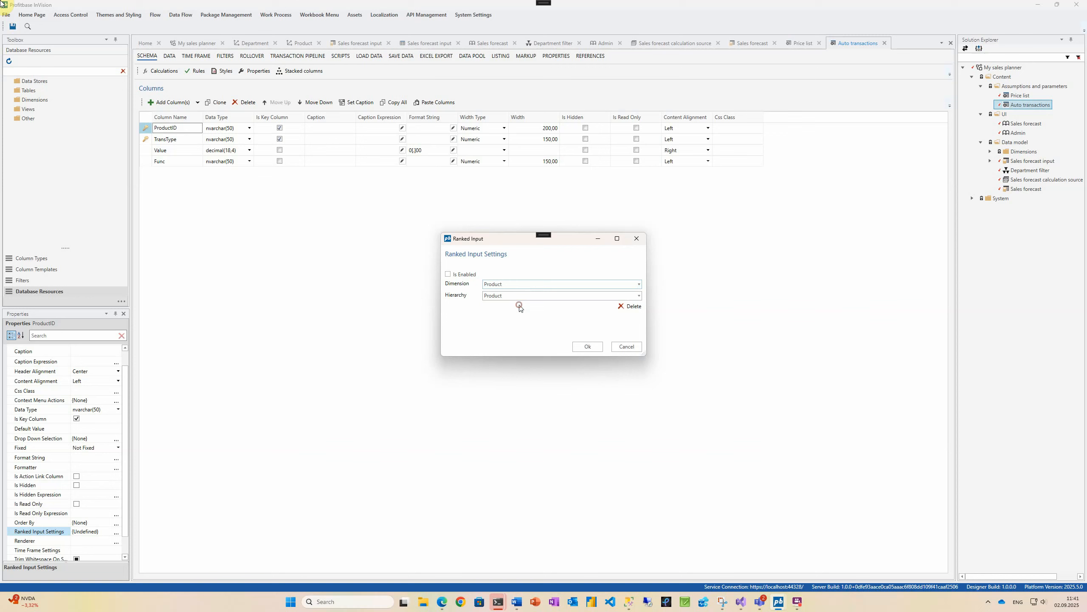
{"action": "left_click", "coordinate": [582, 346]}
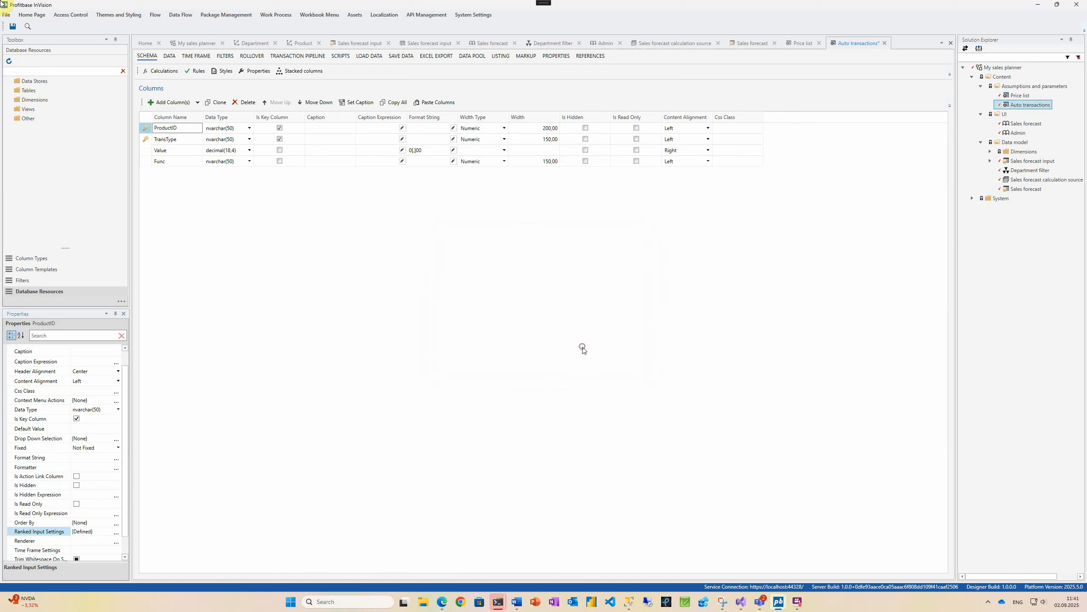
Step: Switch TransType's drop-down selection to a list and add the data value purchase-cost with display value Purchase cost
{"action": "left_click", "coordinate": [196, 141]}
{"action": "left_click", "coordinate": [117, 439]}
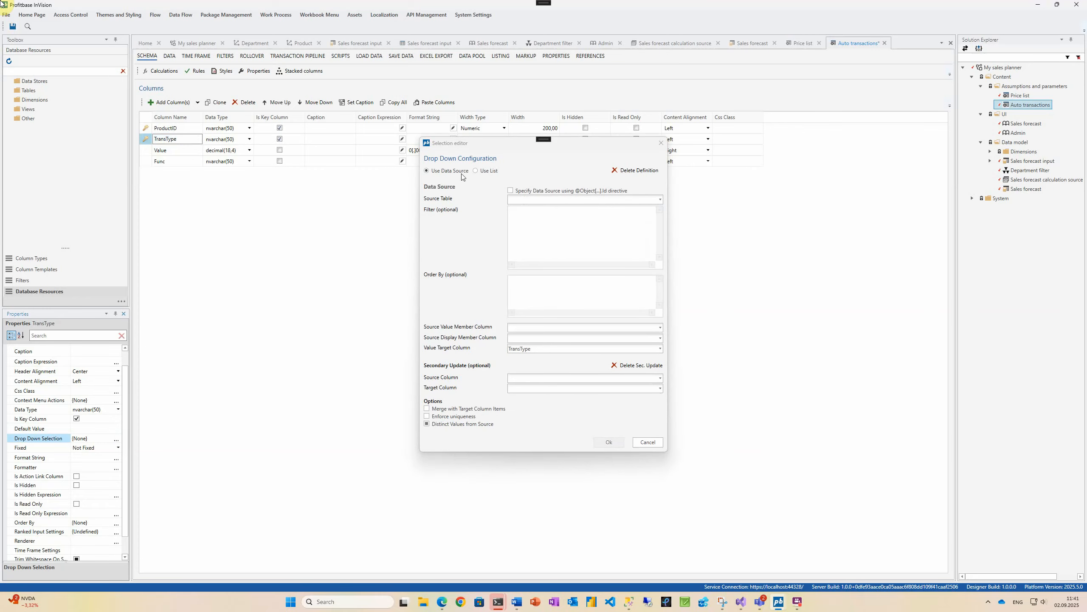
{"action": "left_click", "coordinate": [476, 170]}
{"action": "left_click", "coordinate": [463, 188]}
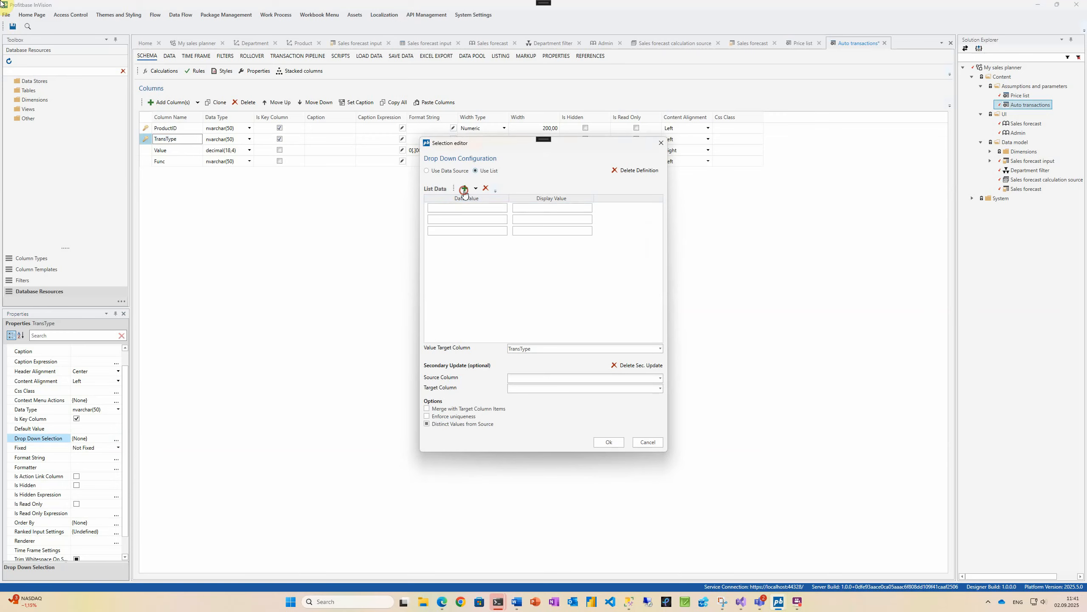
{"action": "type", "text": "purchase-cost"}
{"action": "key", "text": "Tab"}
{"action": "type", "text": "Purchase cost"}
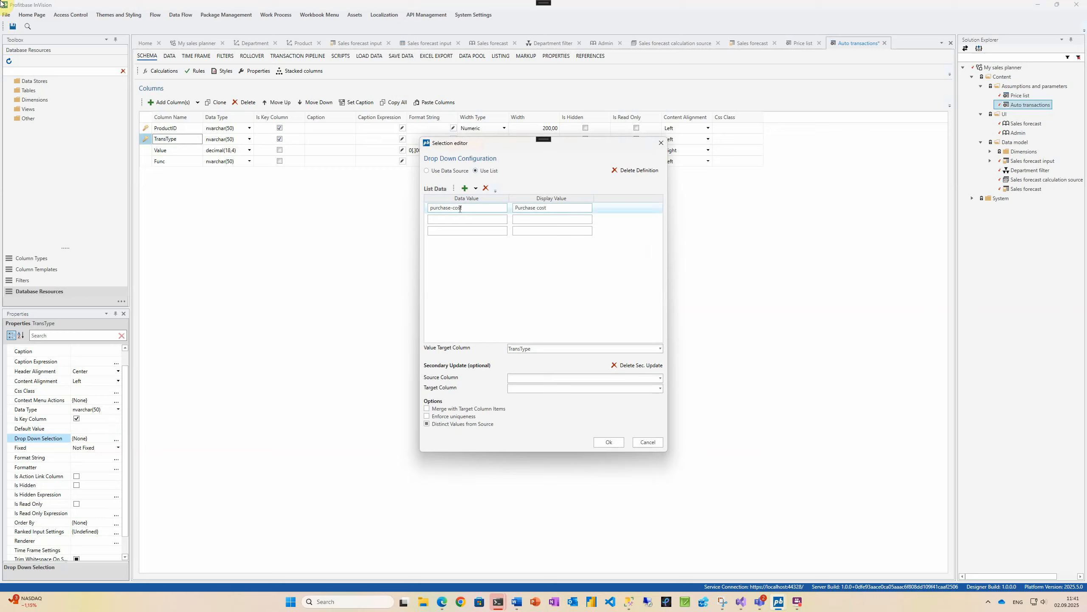
Step: Add the list entries shipping-cost (Shipping cost) and sales-bonuspct (Sales bonus pct), and accept the drop-down configuration
{"action": "key", "text": "Tab"}
{"action": "type", "text": "shipping-cost"}
{"action": "key", "text": "Tab"}
{"action": "type", "text": "Shipping cost"}
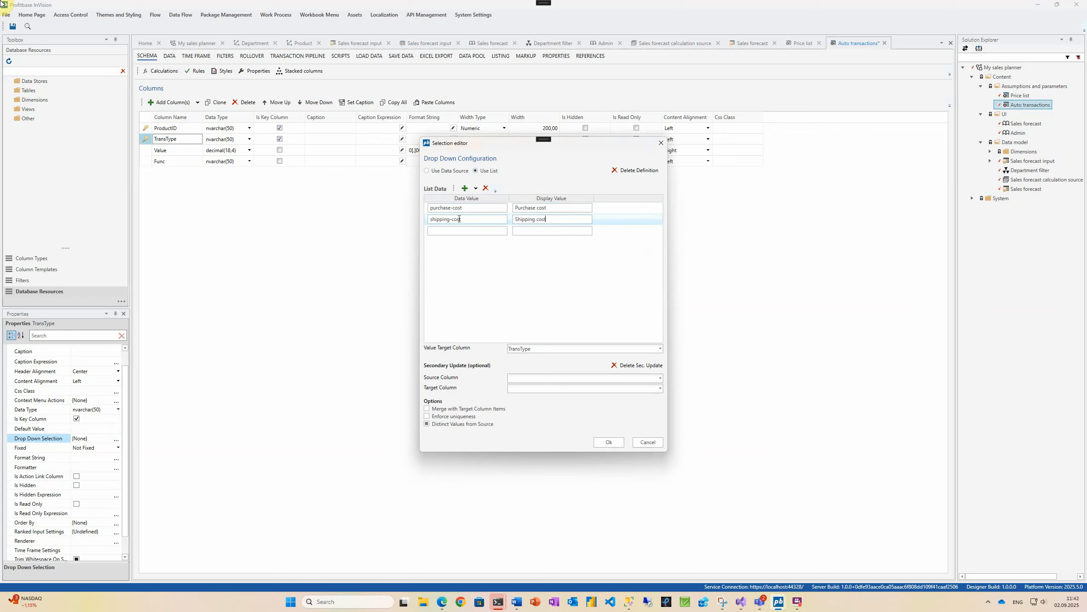
{"action": "key", "text": "Tab"}
{"action": "type", "text": "sales-b"}
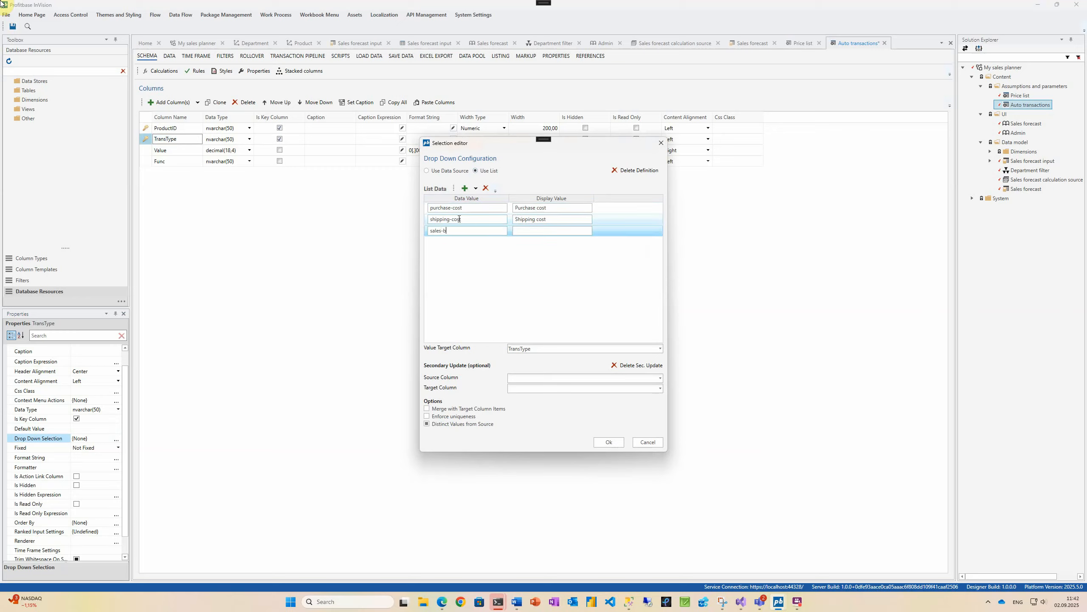
{"action": "type", "text": "onuspctSales bonus pct"}
{"action": "left_click", "coordinate": [608, 442]}
Step: Create a Table named "Seasonal price adjustments" in the Assumptions and parameters folder
{"action": "right_click", "coordinate": [1028, 104]}
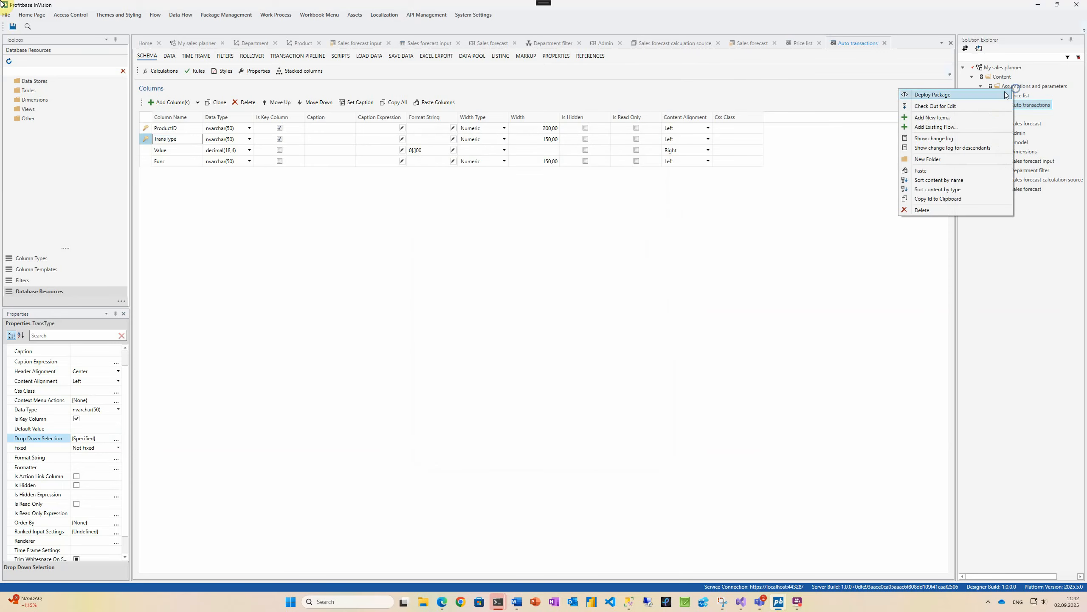
{"action": "left_click", "coordinate": [951, 118]}
{"action": "type", "text": "Seas"}
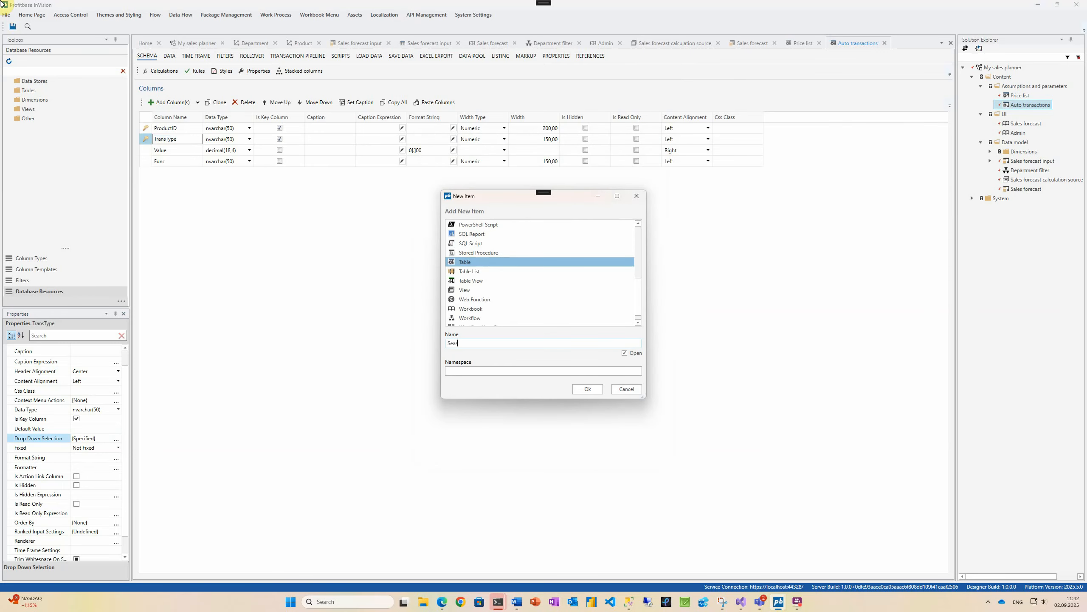
{"action": "type", "text": "onal price adjustments"}
{"action": "left_click", "coordinate": [574, 387]}
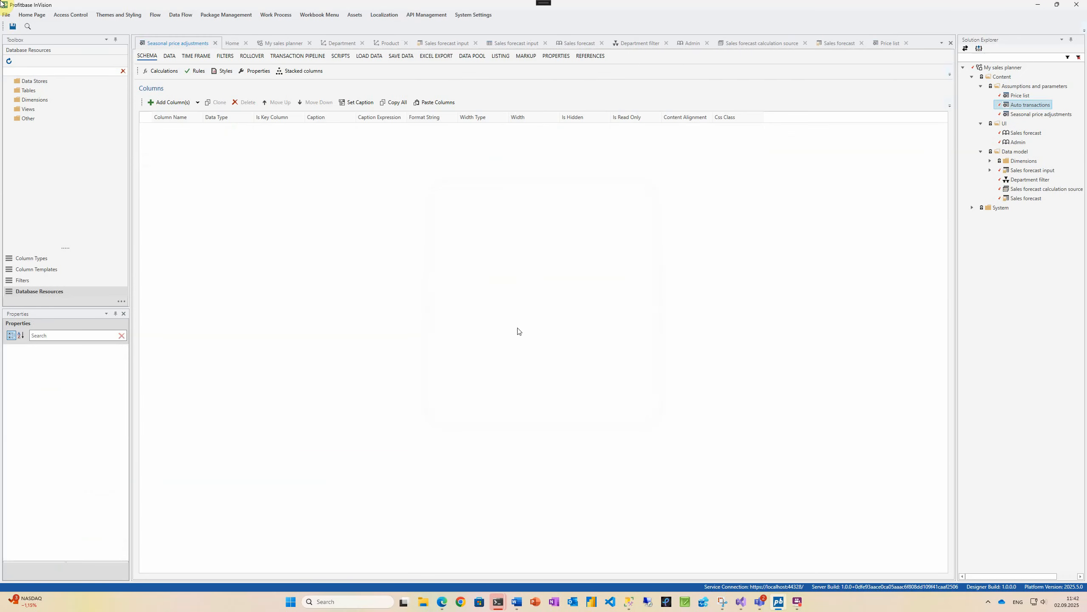
Step: Add a column named ProductID to Seasonal price adjustments, mark it as a key column, and save
{"action": "left_click", "coordinate": [171, 102]}
{"action": "type", "text": "ProductID"}
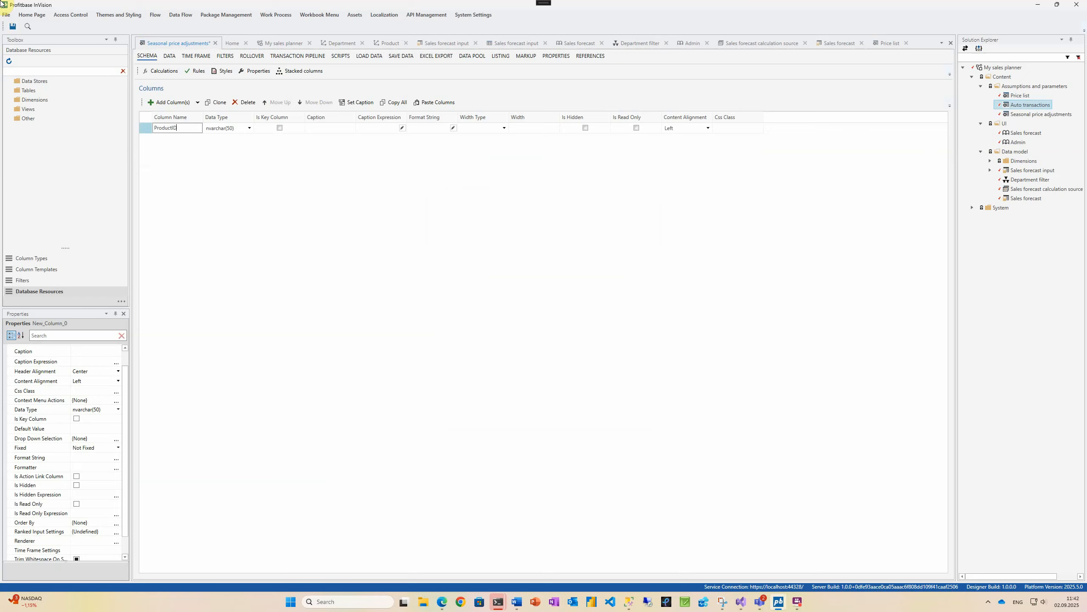
{"action": "left_click", "coordinate": [280, 128]}
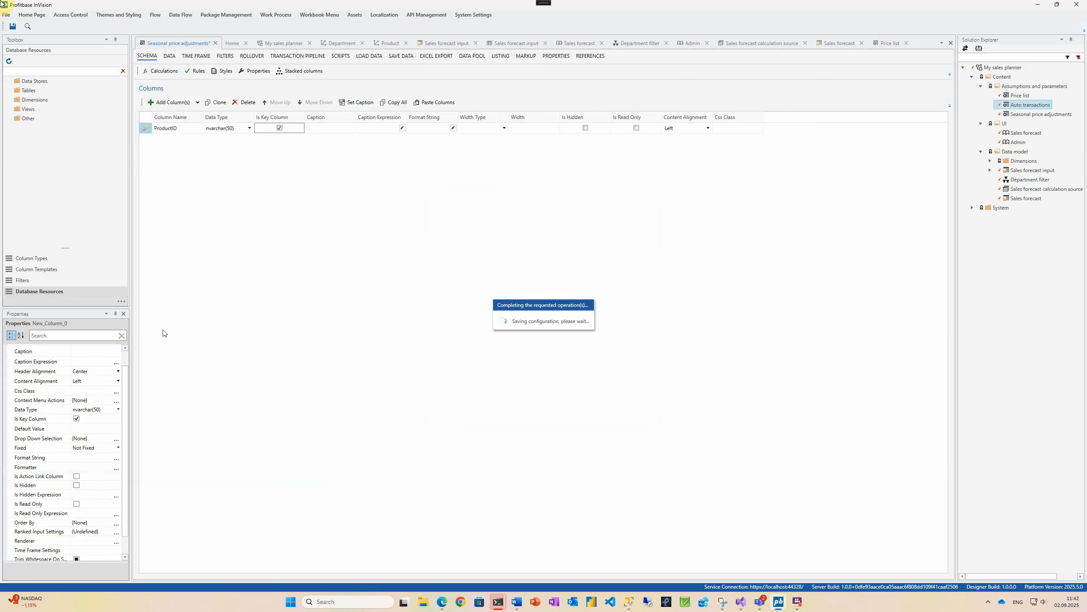
Step: Enable ranked input on the ProductID column, choose its dimension and hierarchy, and save the table
{"action": "left_click", "coordinate": [116, 532]}
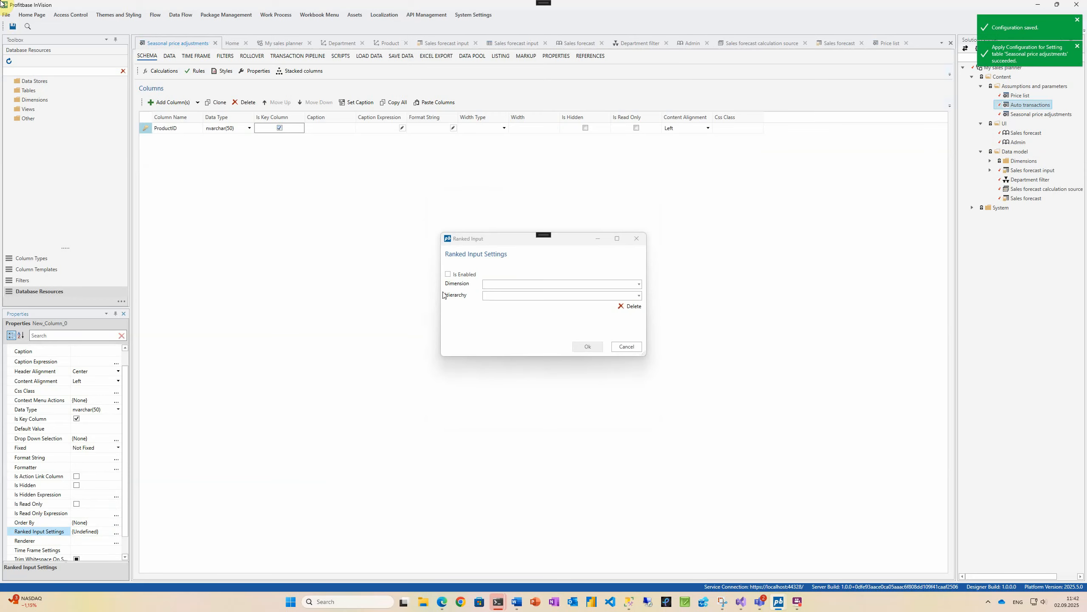
{"action": "left_click", "coordinate": [448, 274]}
{"action": "left_click", "coordinate": [491, 285]}
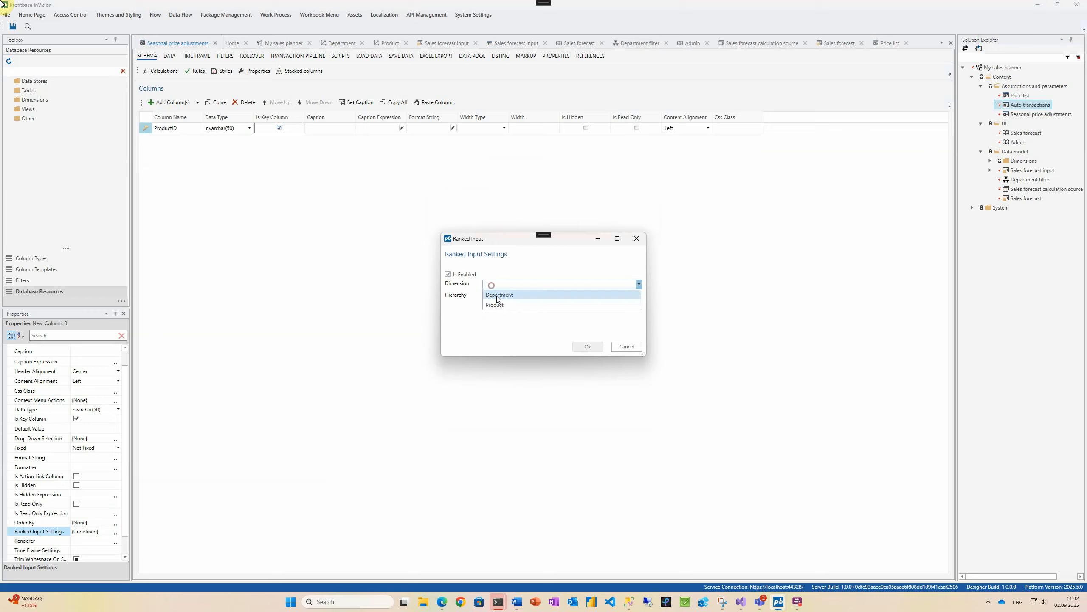
{"action": "left_click", "coordinate": [498, 298]}
{"action": "left_click", "coordinate": [587, 346]}
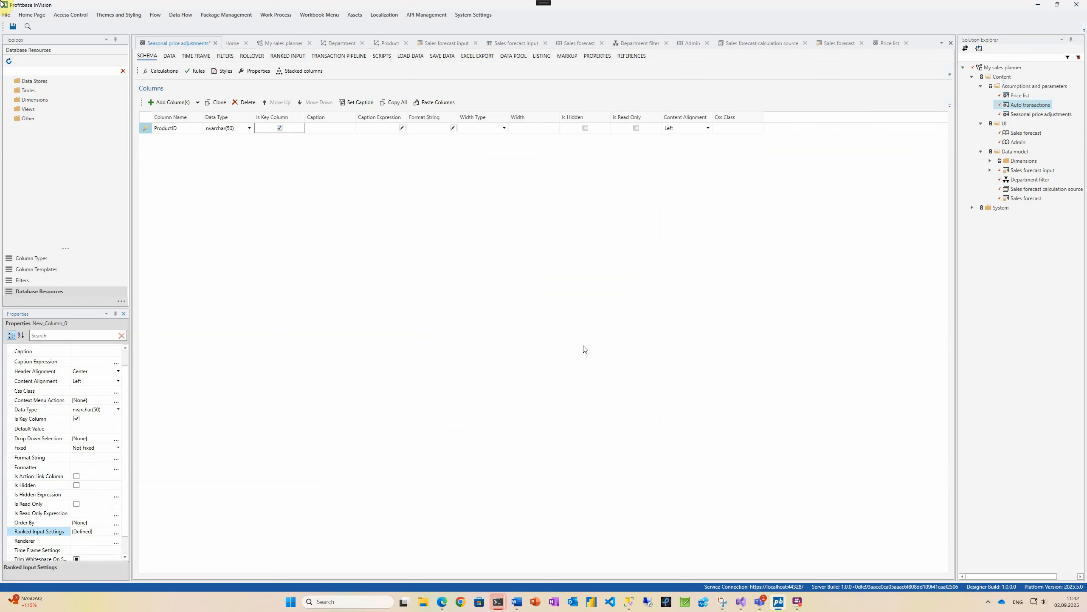
{"action": "key", "text": "ctrl+s"}
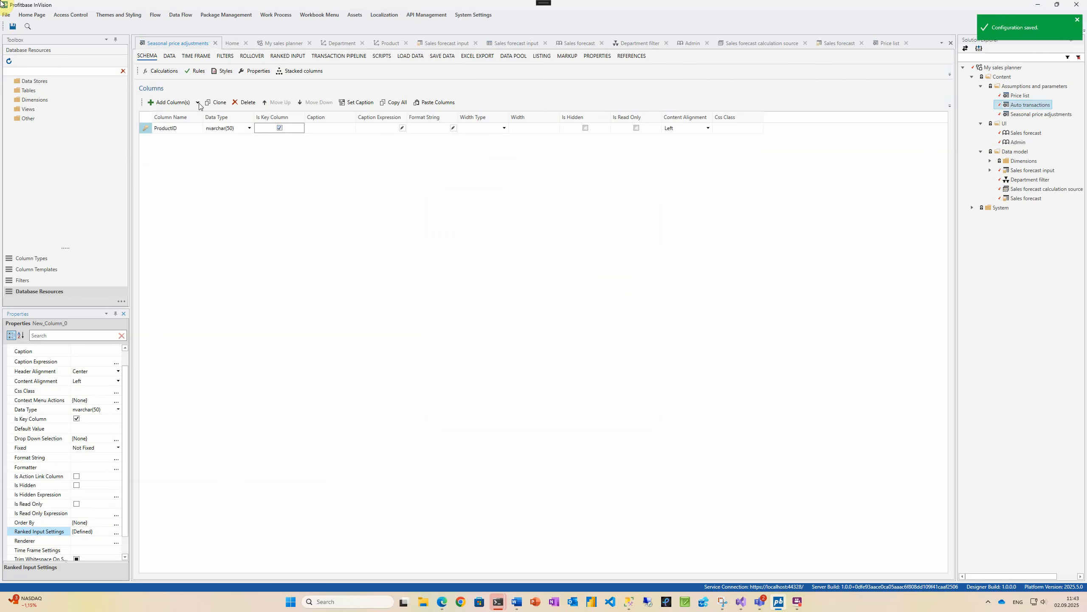
Step: Add the time frame columns P01 to P12 to the Seasonal price adjustments table
{"action": "left_click", "coordinate": [197, 102]}
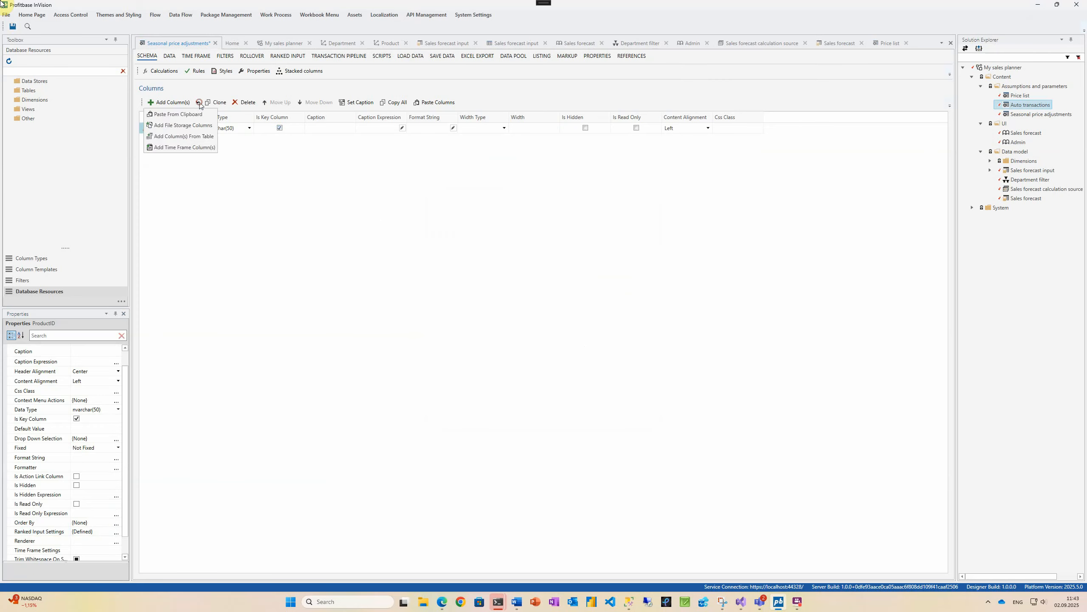
{"action": "left_click", "coordinate": [192, 146]}
{"action": "left_click", "coordinate": [569, 389]}
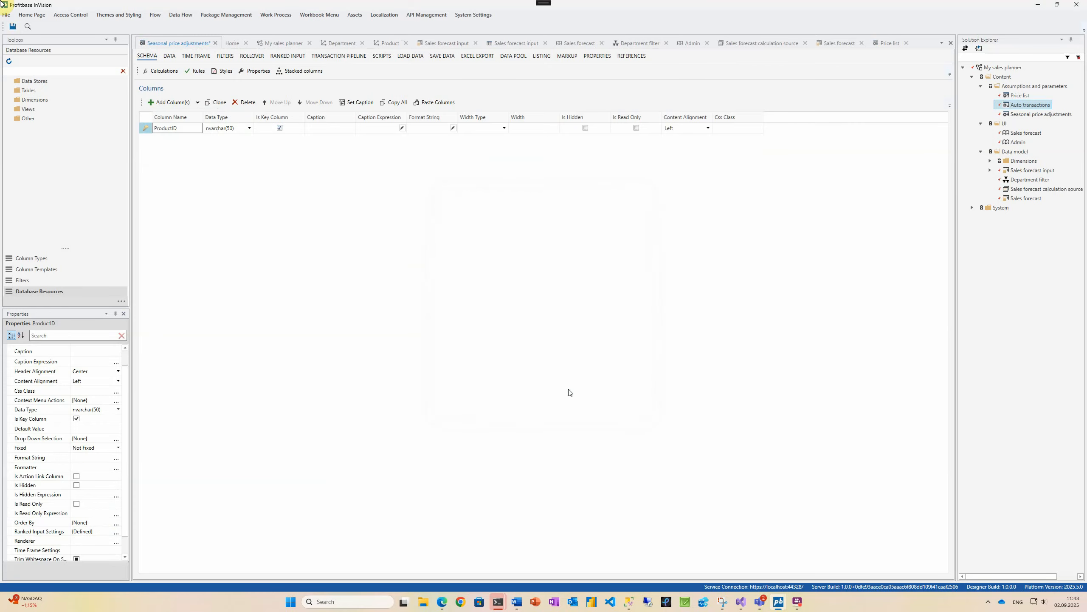
Step: Display Seasonal price adjustments in table explorers and tag it Pricing
{"action": "left_click", "coordinate": [538, 57]}
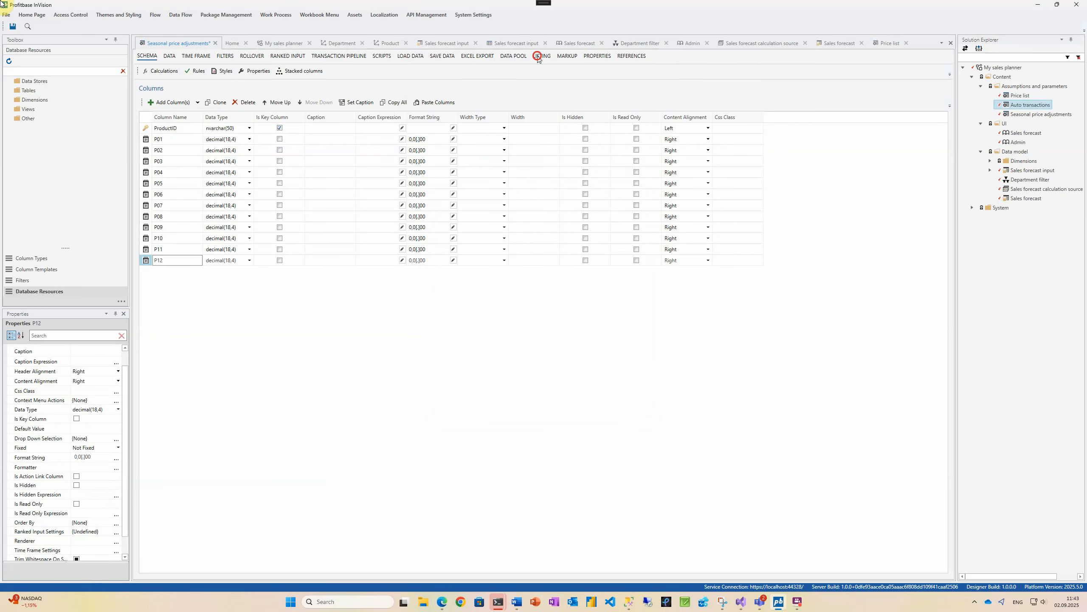
{"action": "left_click", "coordinate": [142, 100]}
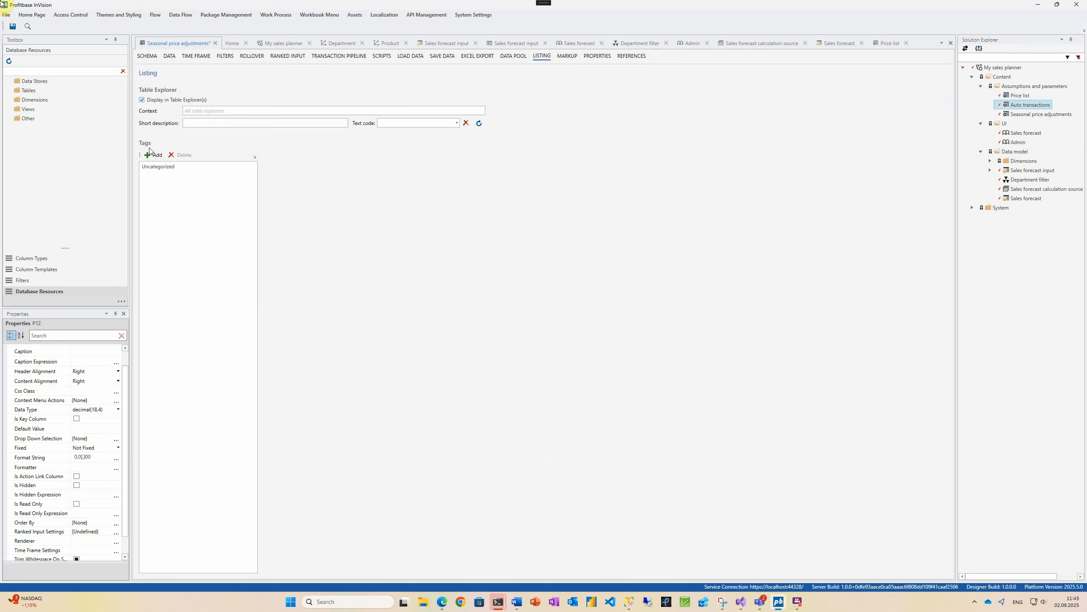
{"action": "left_click", "coordinate": [148, 166]}
{"action": "left_click_drag", "start_coordinate": [367, 165], "coordinate": [279, 173]}
{"action": "type", "text": "P"}
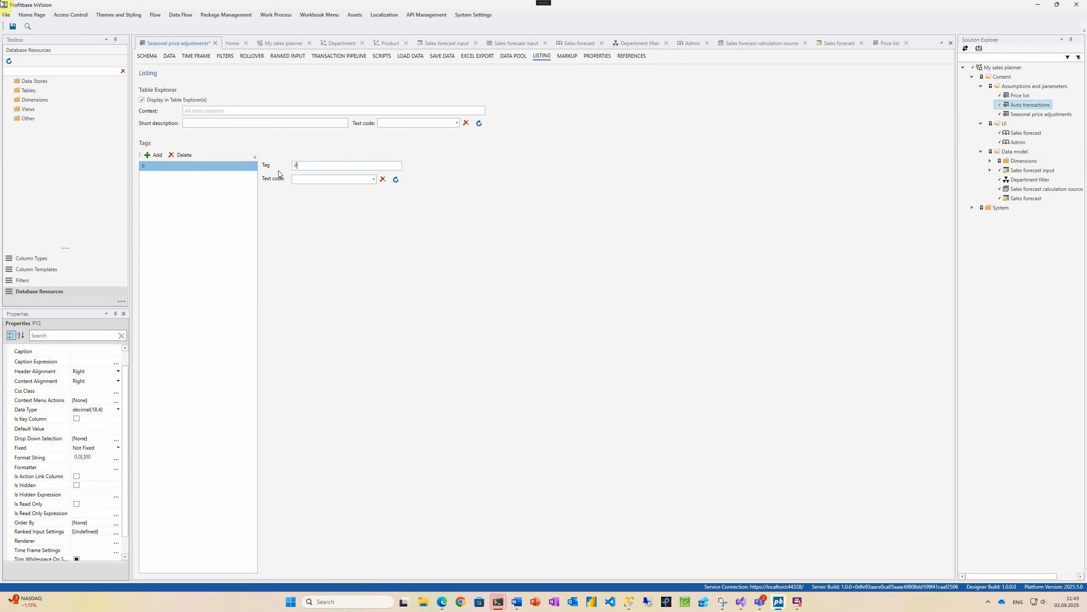
{"action": "type", "text": "ricing"}
Step: Enter the short description "Seasonal price adjustments for products" in the table's listing and save
{"action": "left_click", "coordinate": [267, 122]}
{"action": "type", "text": "Sas"}
{"action": "key", "text": "BackSpace"}
{"action": "key", "text": "BackSpace"}
{"action": "type", "text": "easonal price adjustments for products"}
{"action": "key", "text": "ctrl+s"}
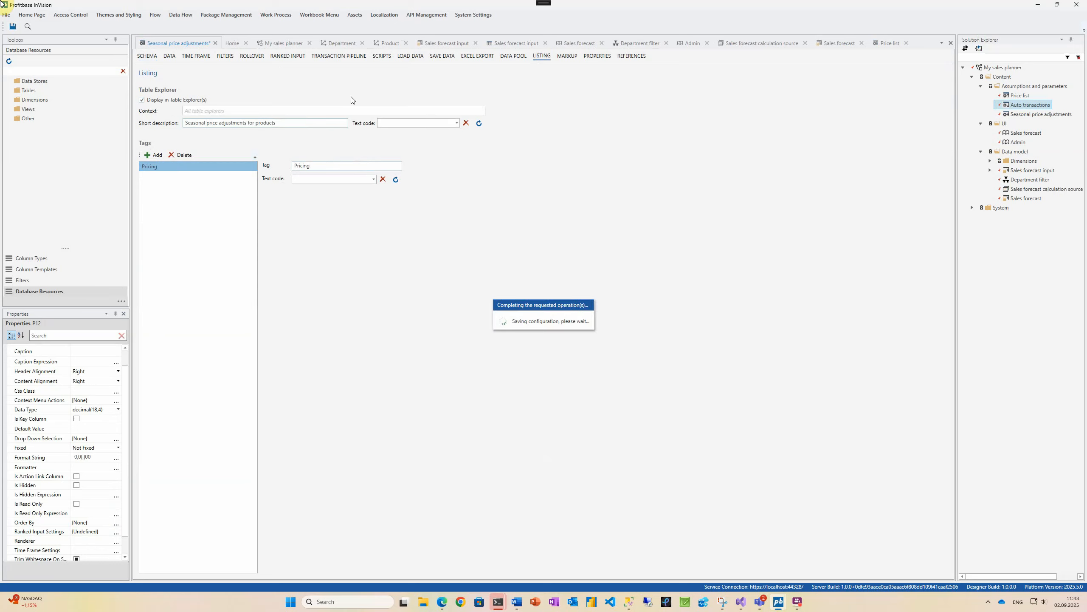
Step: List Auto transactions in table explorers with the tag Cost and short description "Auto transactions by product", and save
{"action": "double_click", "coordinate": [1030, 105]}
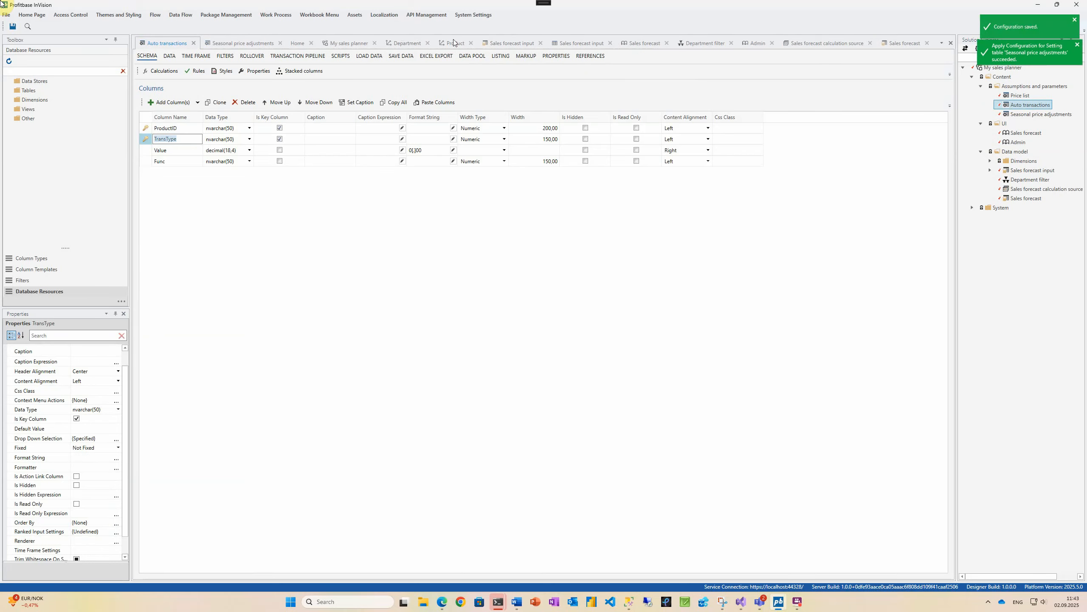
{"action": "left_click", "coordinate": [500, 55]}
{"action": "left_click", "coordinate": [153, 155]}
{"action": "type", "text": "Co"}
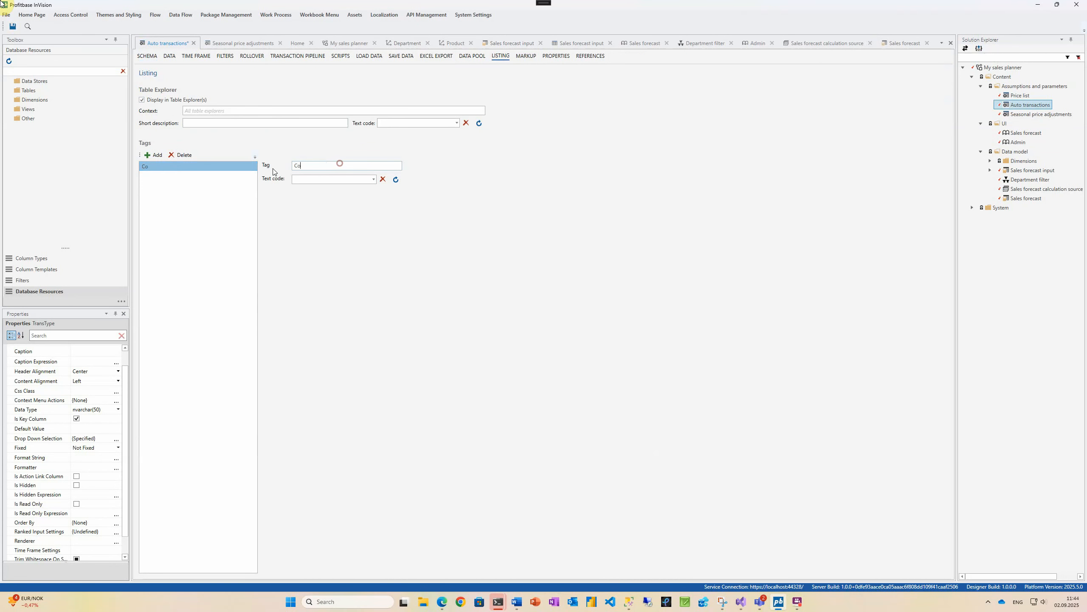
{"action": "type", "text": "Auto transactions by product"}
{"action": "key", "text": "ctrl+s"}
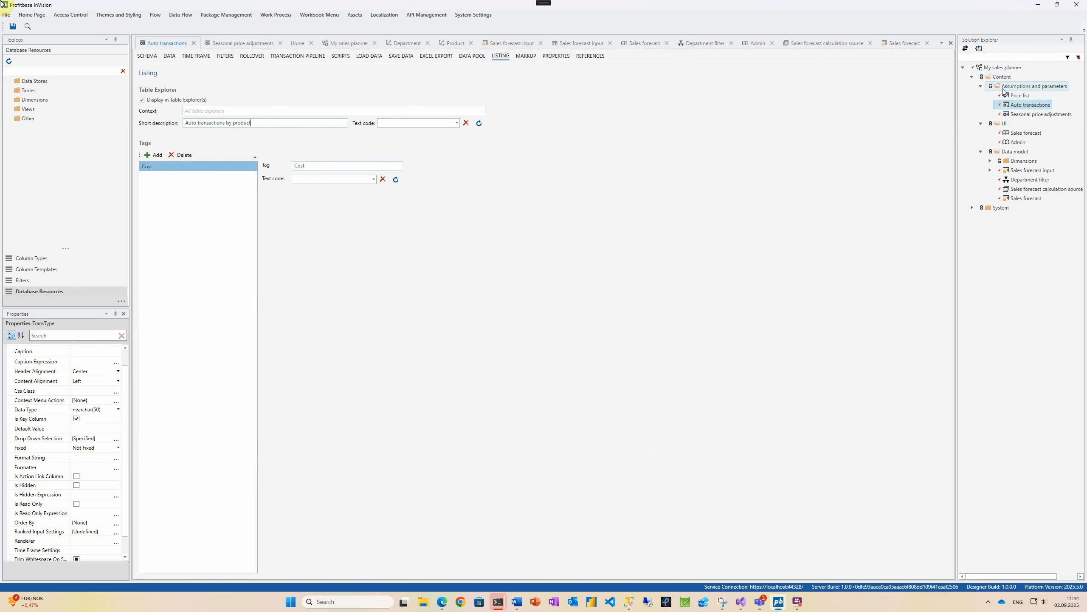
Step: Add a new page titled Assumptions to the Sales forecast workbook
{"action": "left_click", "coordinate": [1018, 134]}
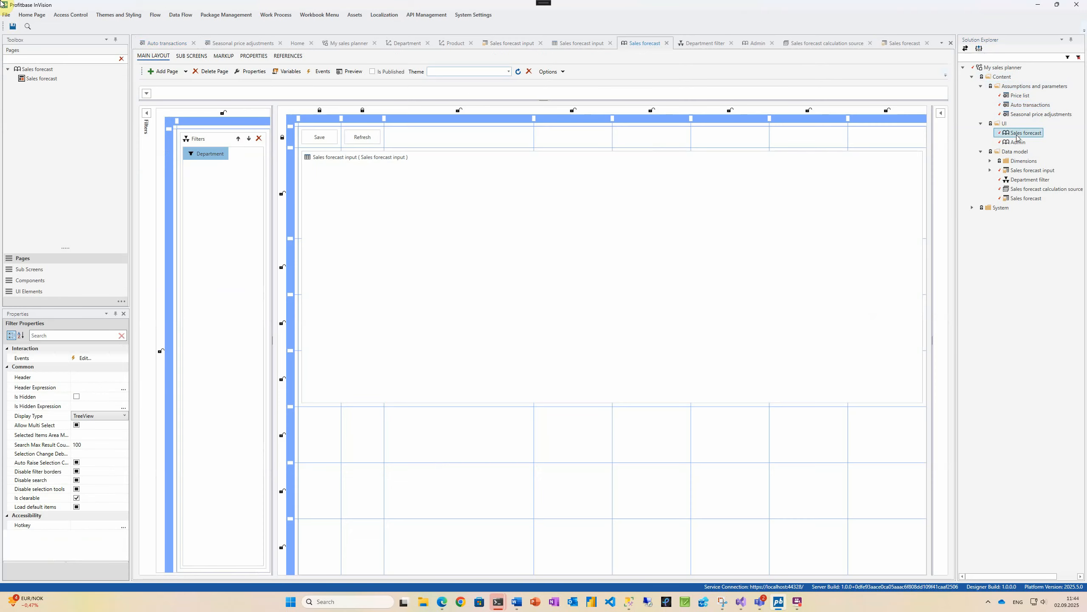
{"action": "left_click", "coordinate": [163, 72]}
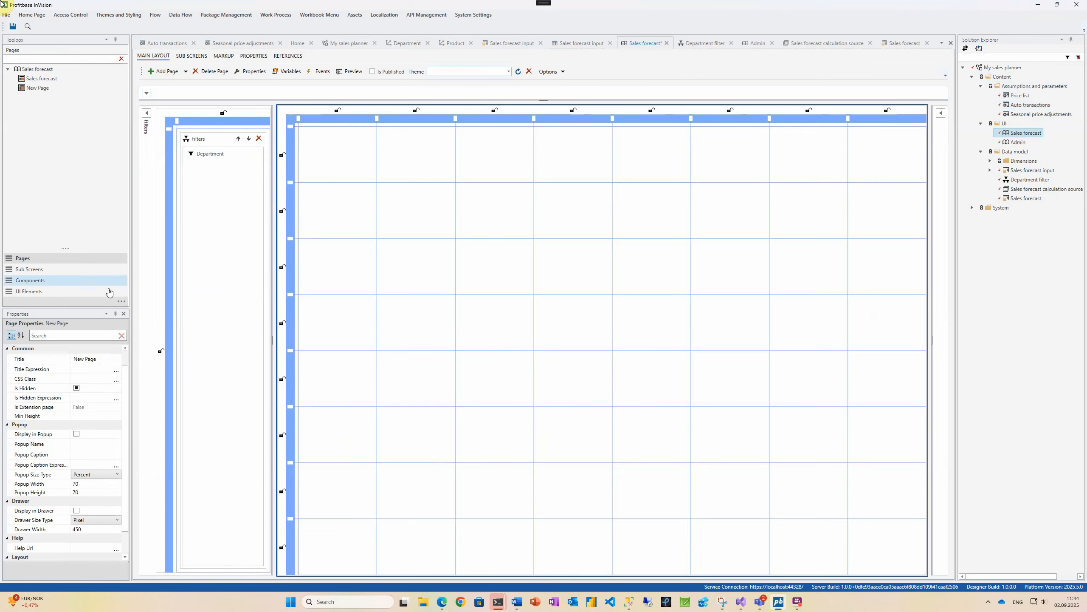
{"action": "left_click", "coordinate": [95, 359]}
{"action": "type", "text": "Assumptions"}
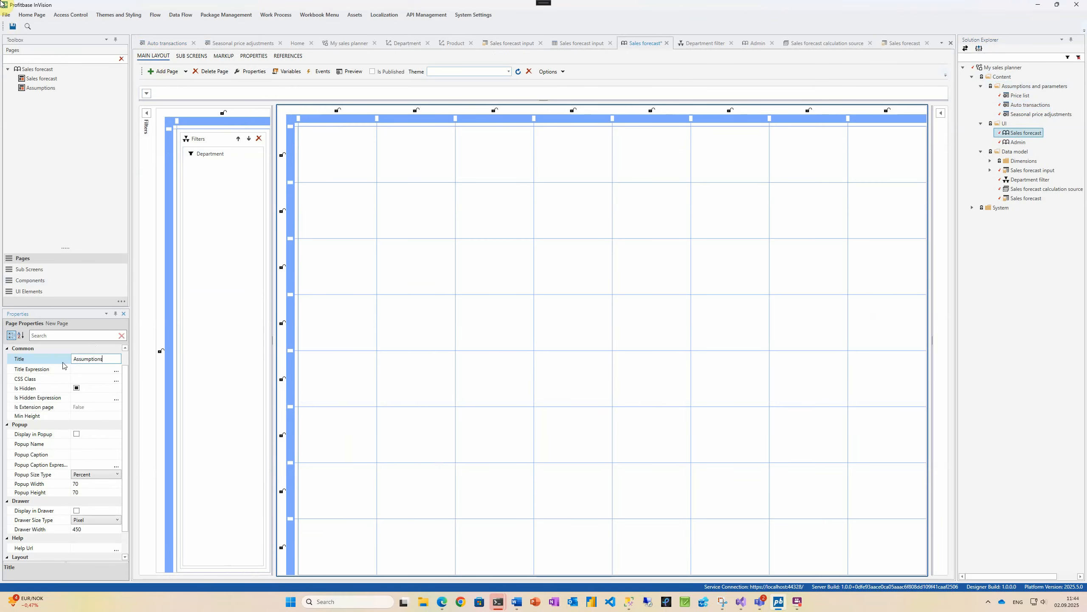
Step: Place a Table Explorer component on the Assumptions page so it spans all 8 rows and 8 columns, and save
{"action": "left_click", "coordinate": [40, 282]}
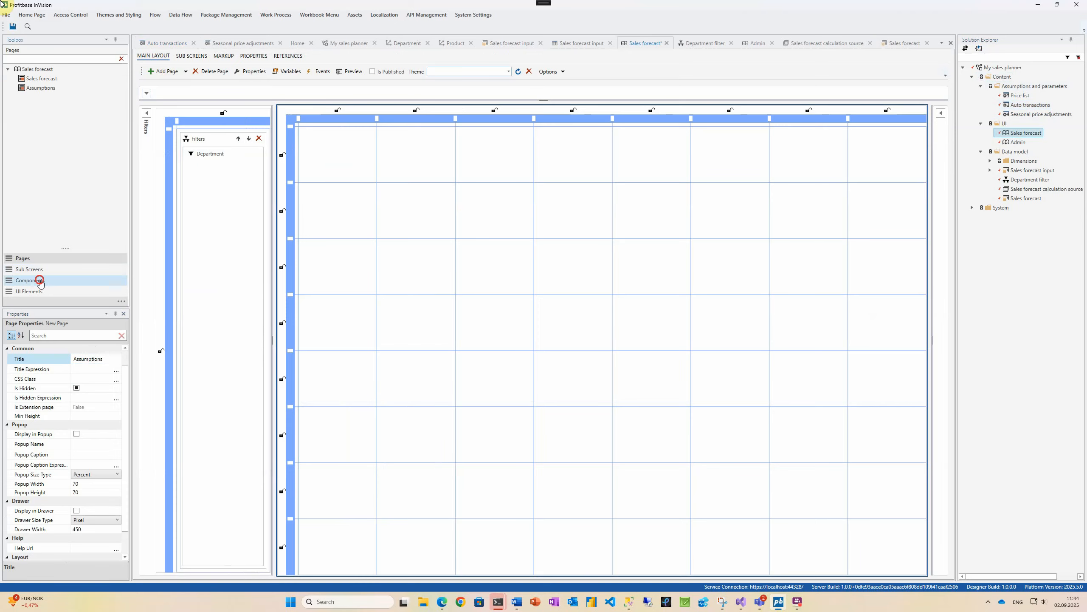
{"action": "scroll", "coordinate": [48, 178], "scroll_direction": "down", "scroll_amount": 3}
{"action": "scroll", "coordinate": [44, 174], "scroll_direction": "up", "scroll_amount": 2}
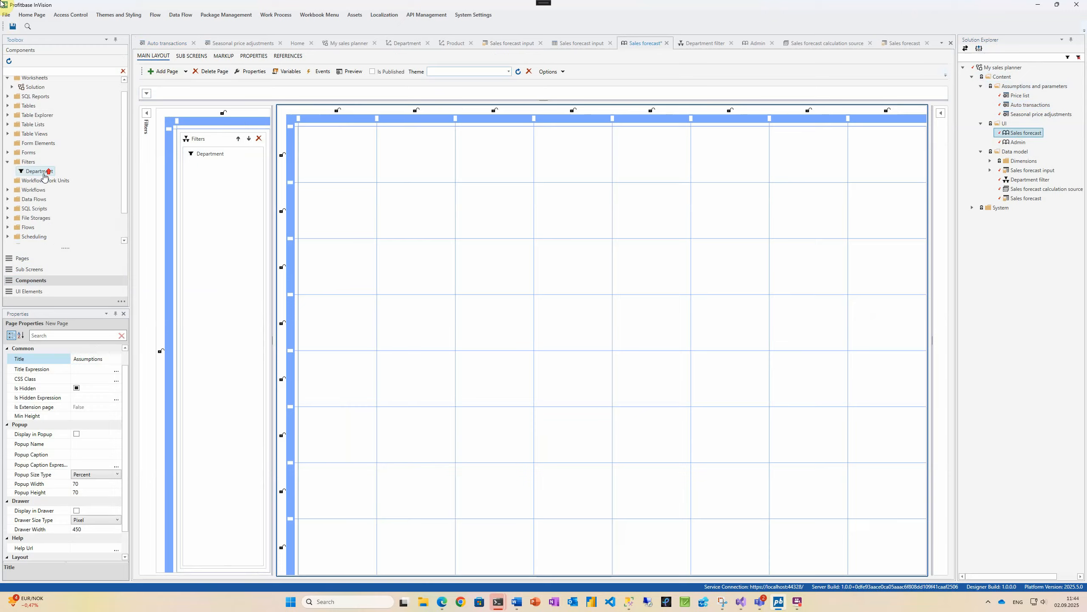
{"action": "left_click", "coordinate": [7, 114]}
{"action": "left_click_drag", "start_coordinate": [41, 124], "coordinate": [362, 159]}
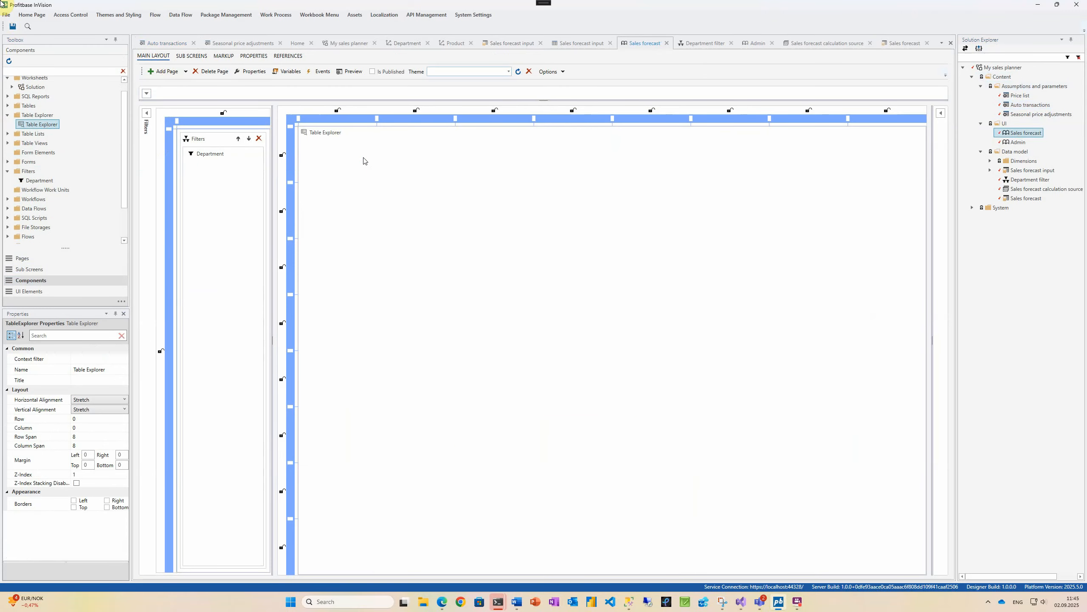
Step: Preview the Sales forecast workbook, view its Assumptions page, and collapse the filter pane
{"action": "left_click", "coordinate": [350, 71]}
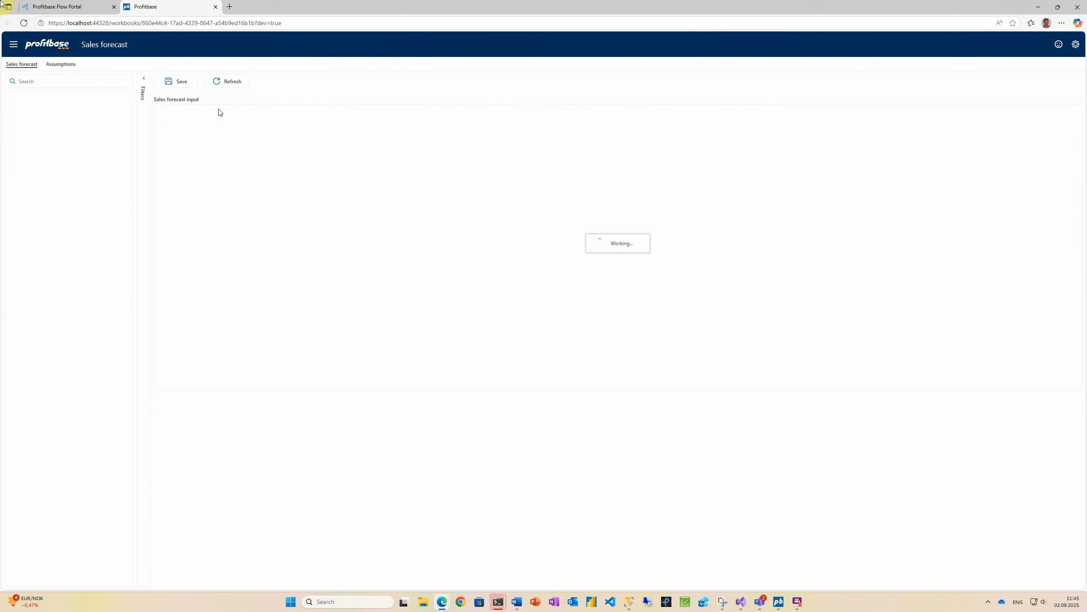
{"action": "left_click", "coordinate": [68, 65]}
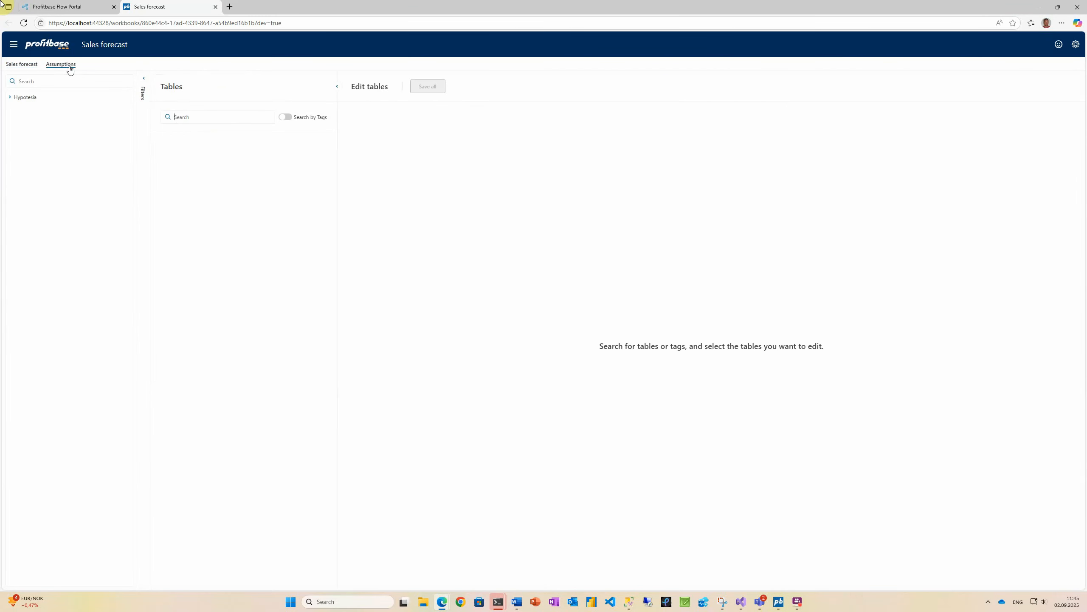
{"action": "left_click", "coordinate": [144, 79]}
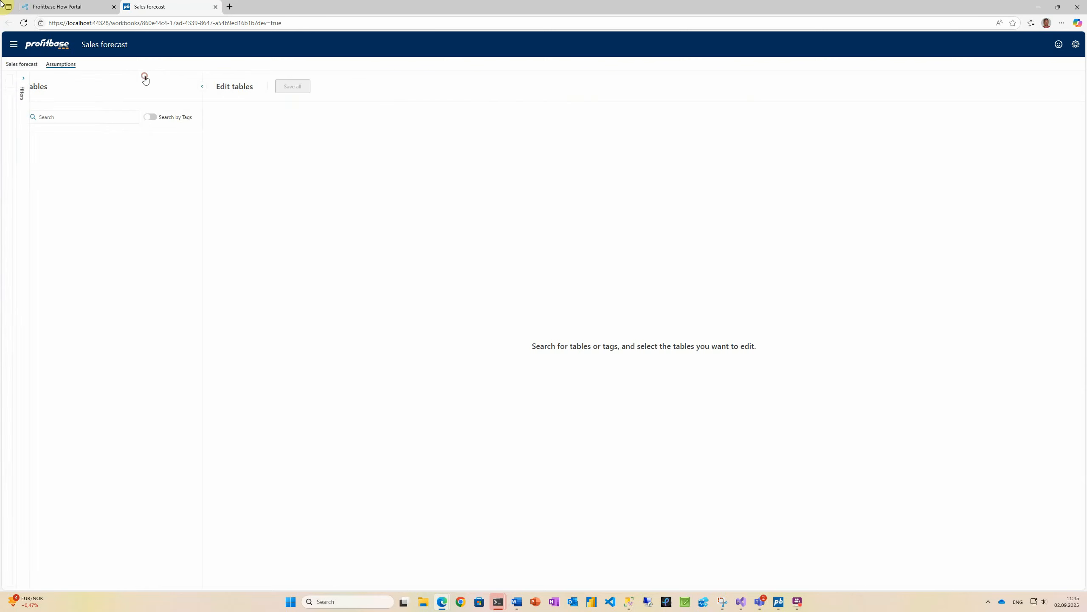
Step: Switch back to the InVision designer and bring up the properties of the Assumptions page
{"action": "key", "text": "alt+Tab"}
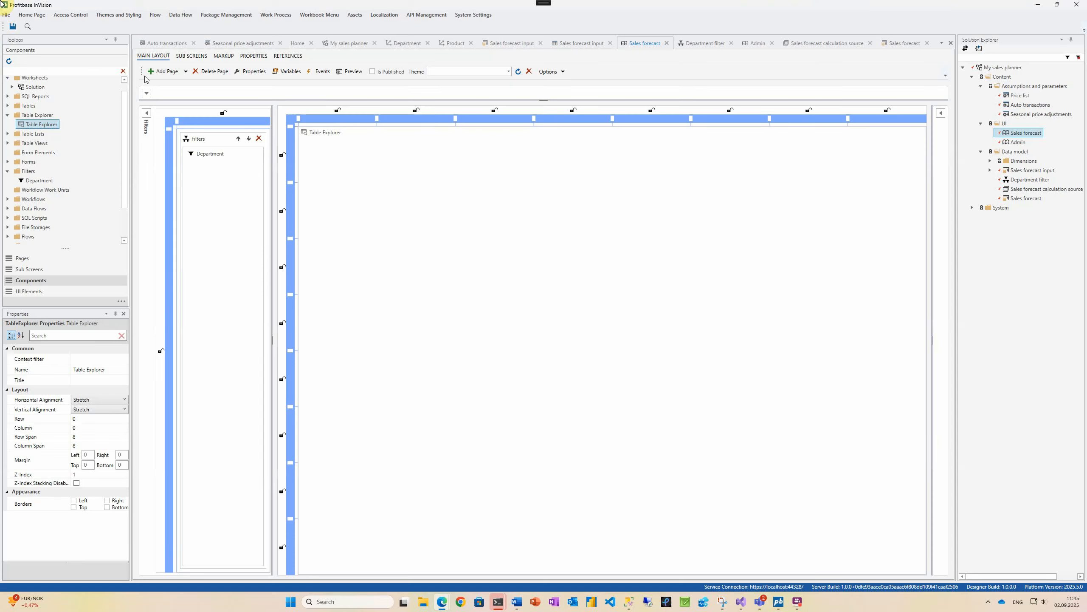
{"action": "left_click", "coordinate": [296, 110]}
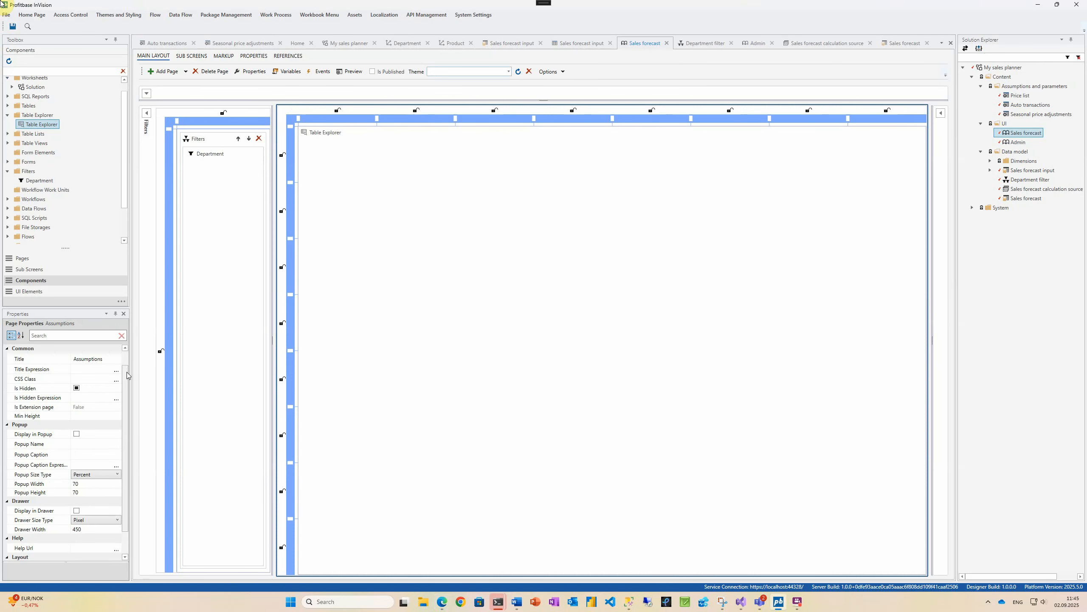
Step: Add a handler to the Assumptions page's Loading event that runs the Table Explorer's Load Data action
{"action": "left_click_drag", "start_coordinate": [126, 371], "coordinate": [127, 360]}
{"action": "left_click", "coordinate": [107, 358]}
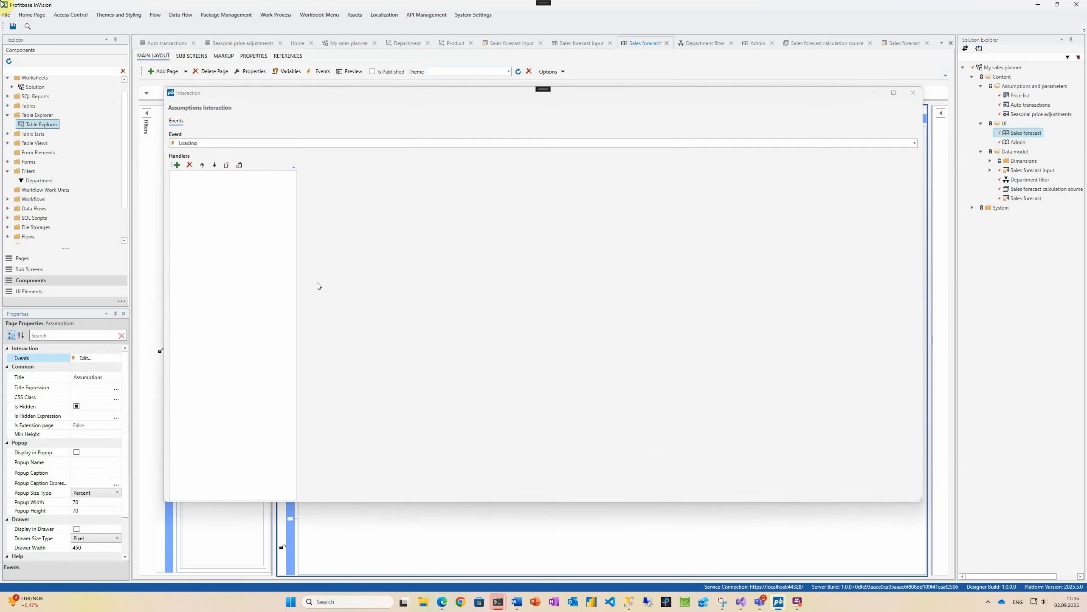
{"action": "left_click", "coordinate": [177, 164]}
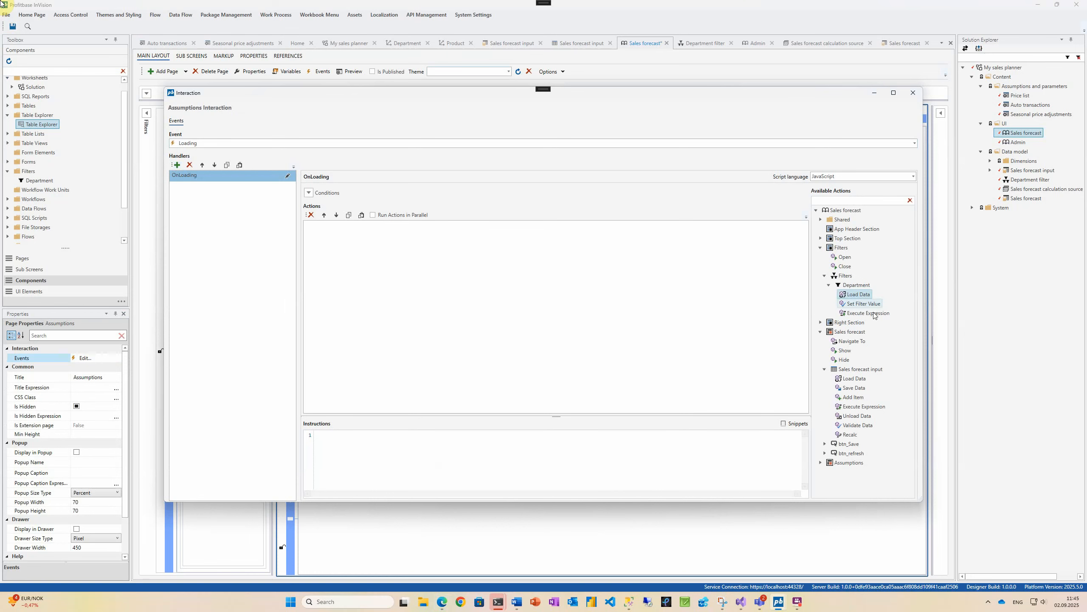
{"action": "left_click", "coordinate": [825, 275]}
{"action": "left_click", "coordinate": [821, 425]}
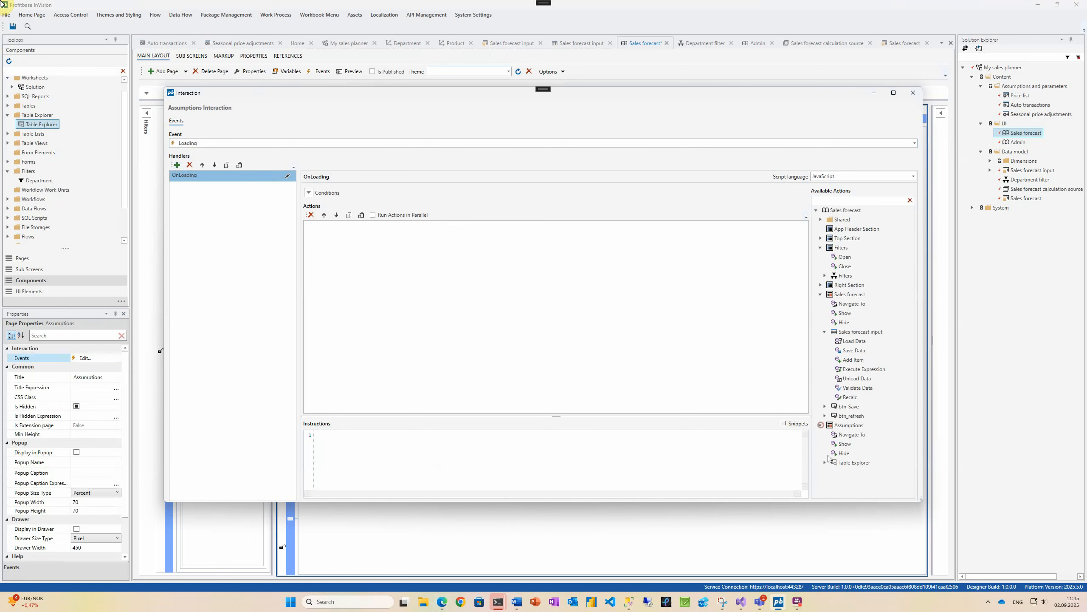
{"action": "left_click", "coordinate": [824, 463]}
{"action": "left_click_drag", "start_coordinate": [851, 472], "coordinate": [557, 313]}
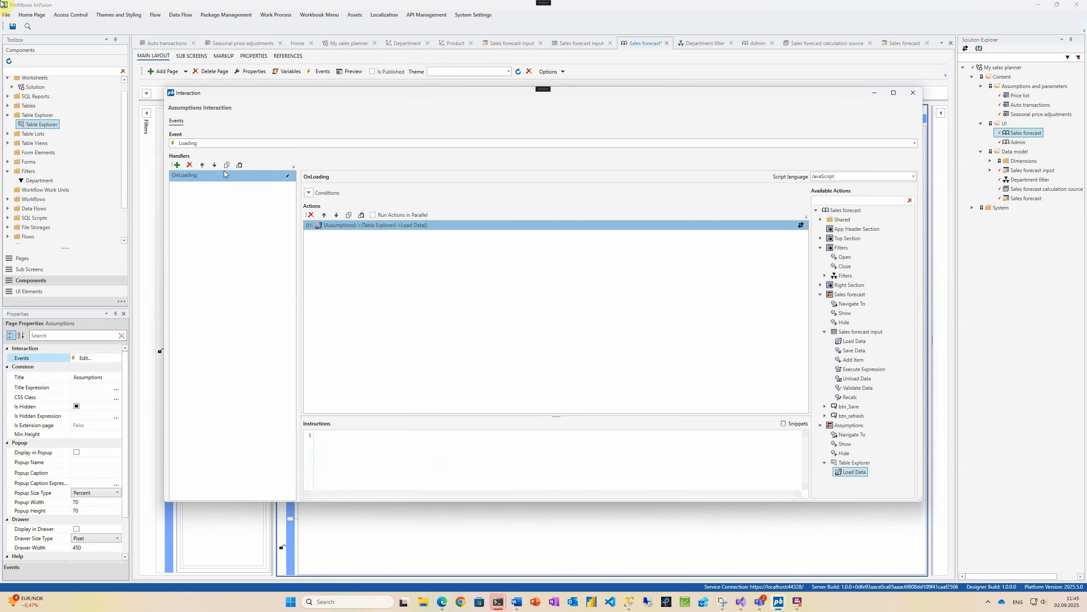
Step: Add a handler to the Assumptions page's Navigated To event that closes the Filters section
{"action": "left_click", "coordinate": [210, 143]}
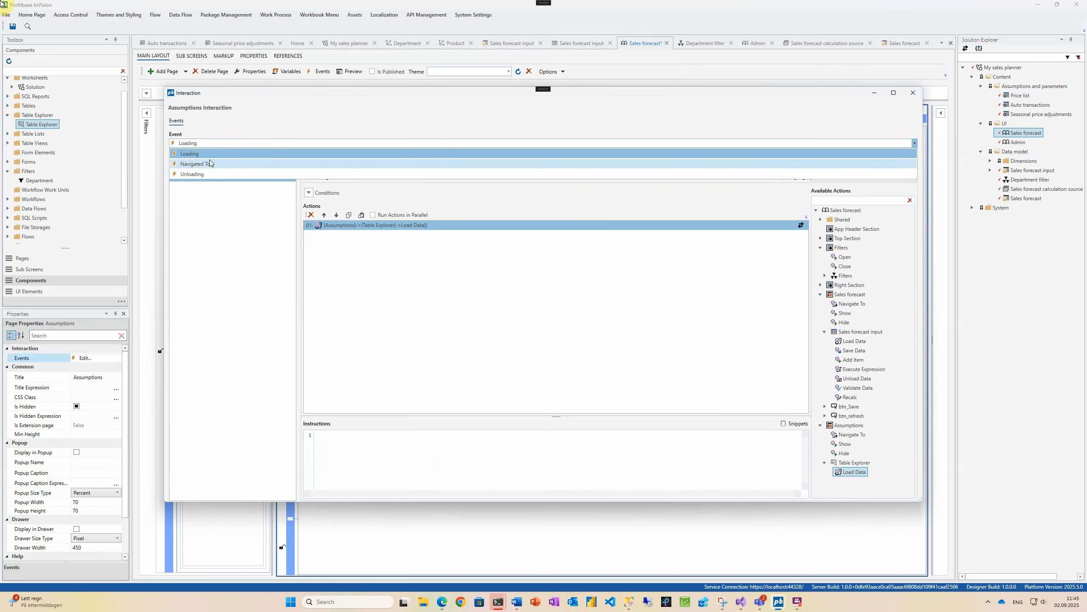
{"action": "left_click", "coordinate": [210, 163]}
{"action": "left_click", "coordinate": [177, 165]}
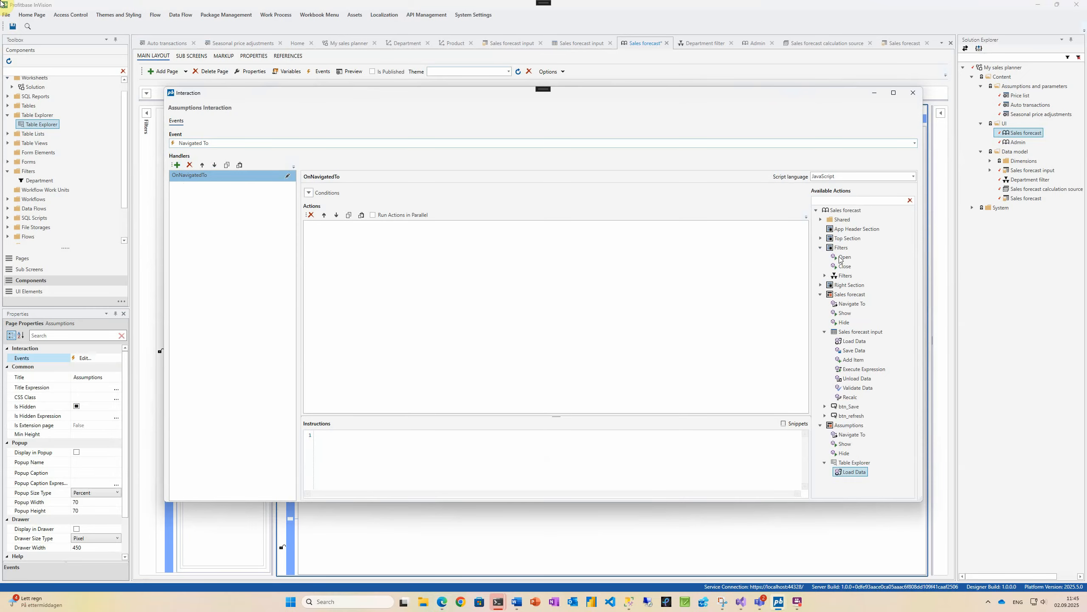
{"action": "left_click_drag", "start_coordinate": [843, 266], "coordinate": [632, 269]}
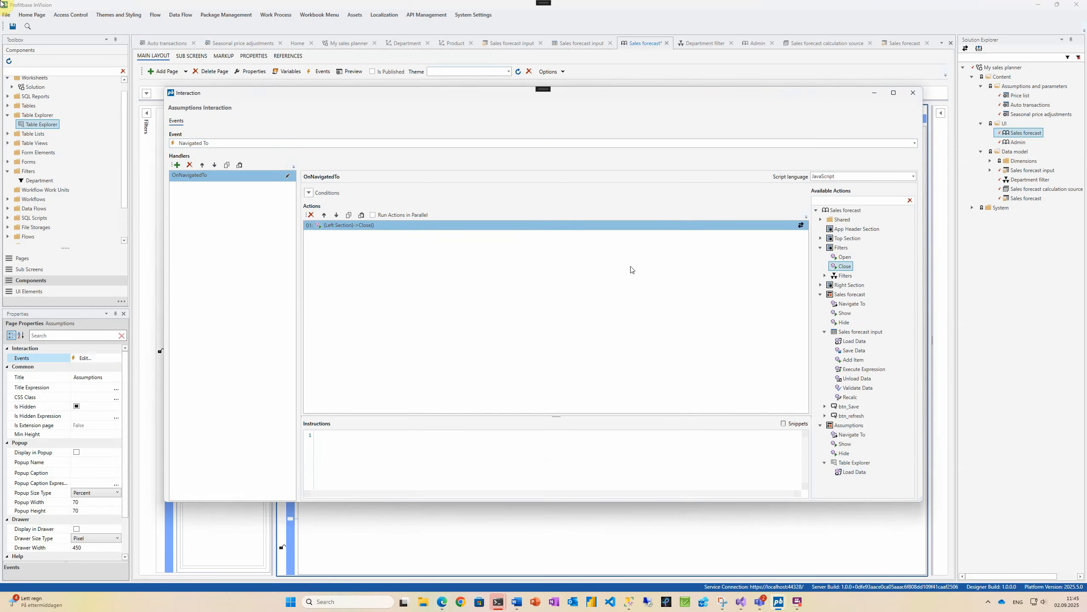
{"action": "left_click", "coordinate": [912, 93]}
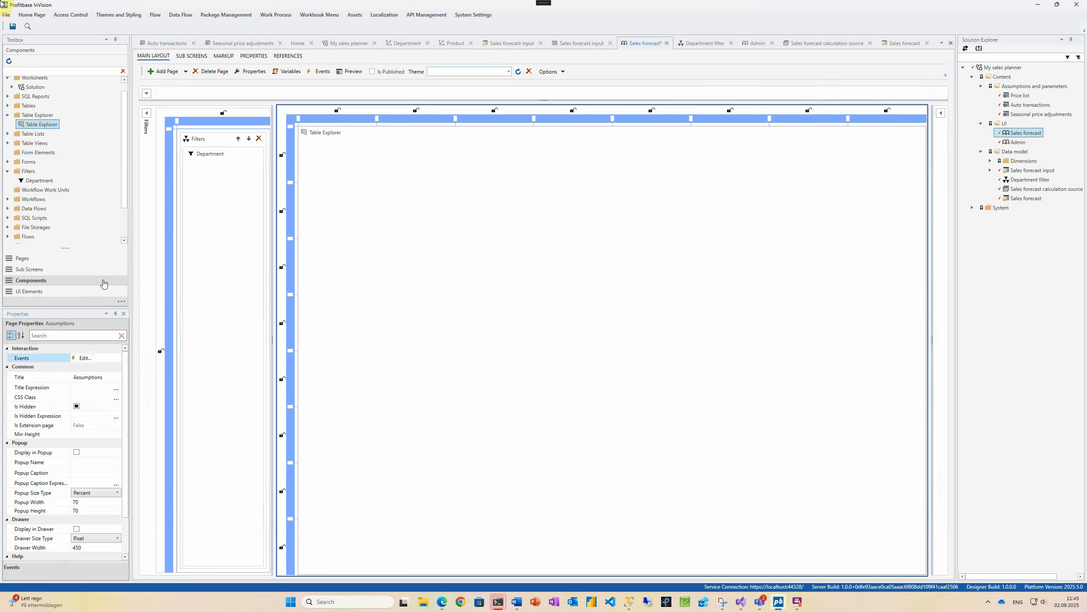
Step: Add a handler to the Sales forecast page's Navigated To event that opens the Filters section
{"action": "left_click", "coordinate": [67, 259]}
{"action": "left_click", "coordinate": [50, 79]}
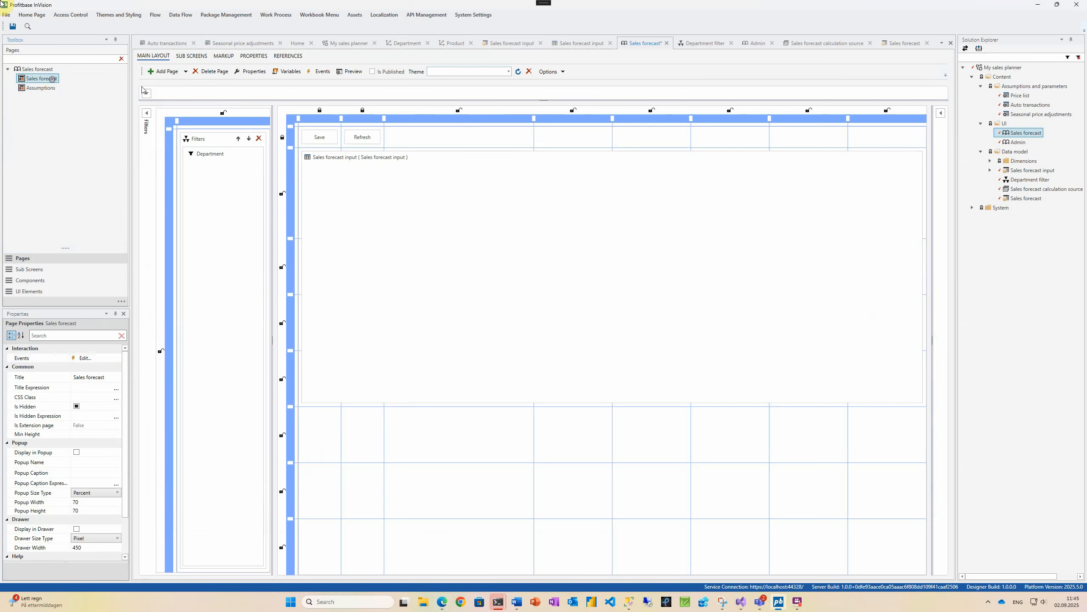
{"action": "left_click", "coordinate": [85, 358]}
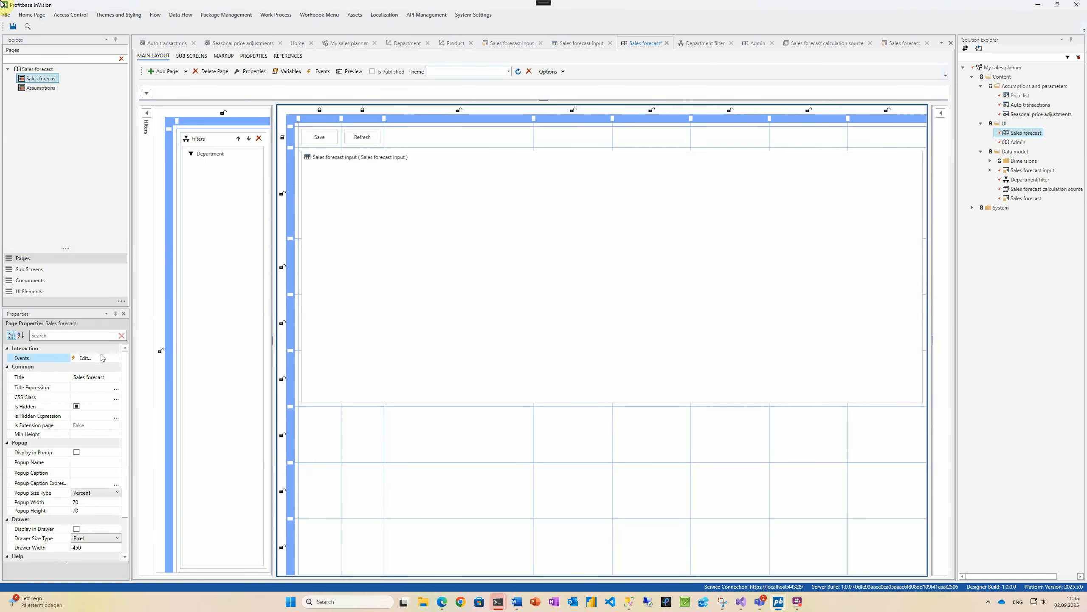
{"action": "left_click", "coordinate": [184, 143]}
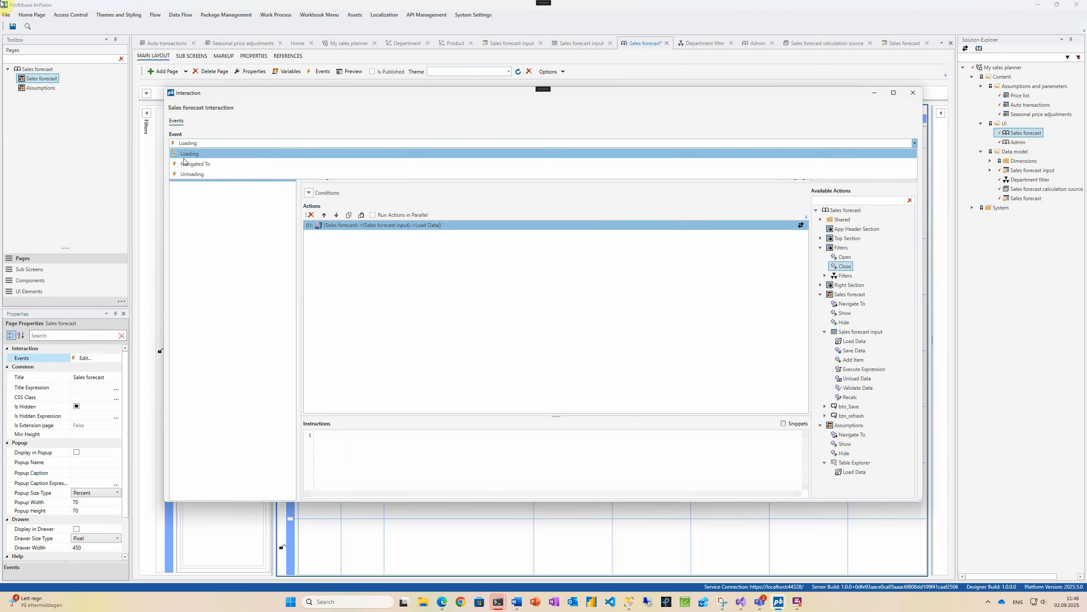
{"action": "left_click", "coordinate": [186, 168]}
{"action": "left_click", "coordinate": [178, 165]}
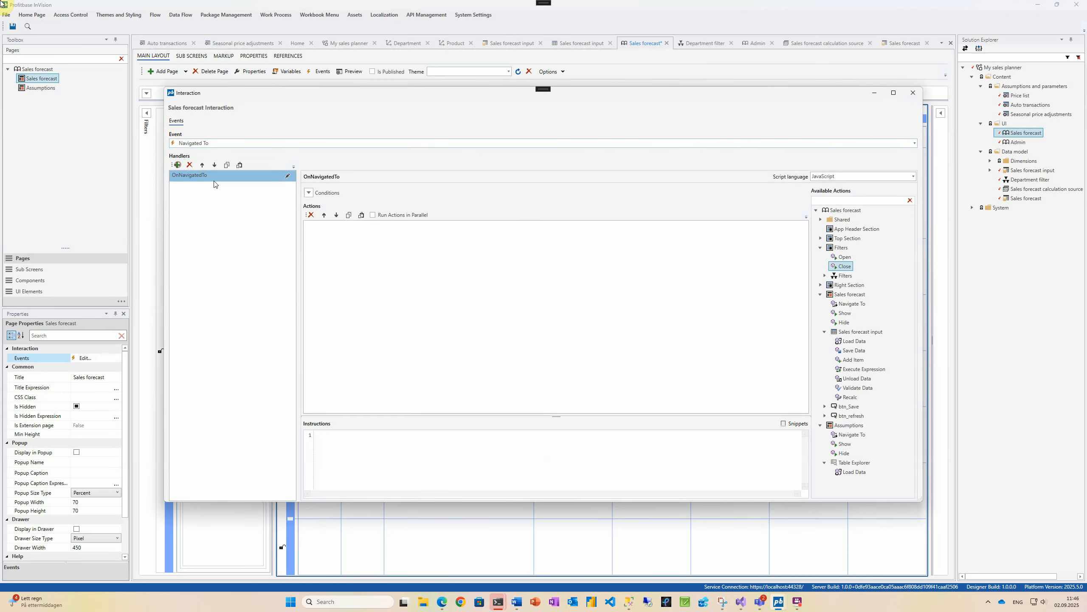
{"action": "left_click_drag", "start_coordinate": [846, 262], "coordinate": [639, 236]}
{"action": "left_click", "coordinate": [912, 93]}
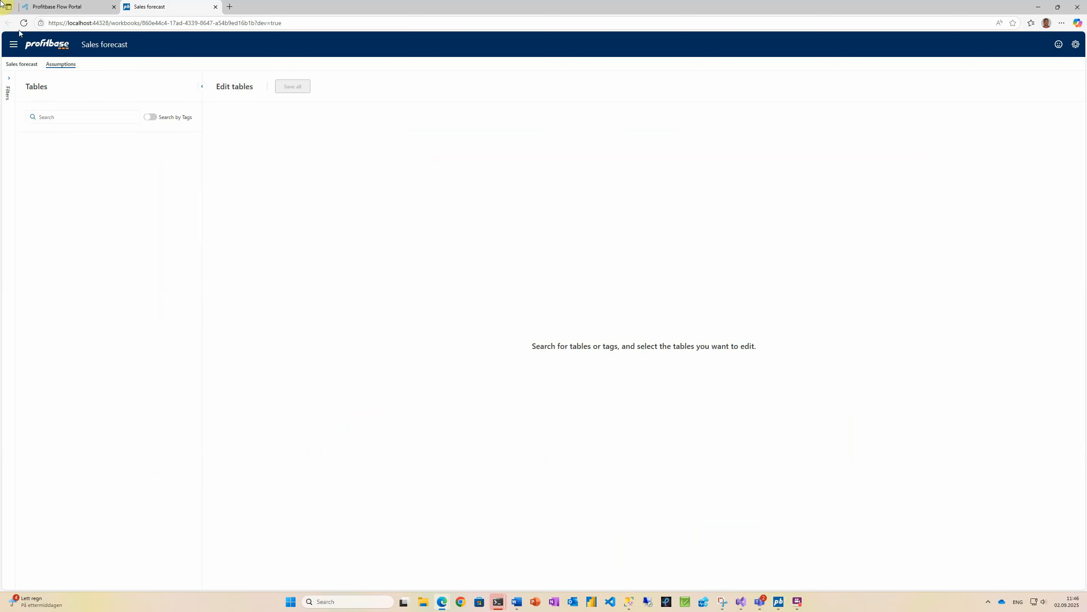
Step: Reload the Sales forecast workbook in the browser and open the Auto transactions, Price list and Seasonal price adjustments tables on the Assumptions page
{"action": "left_click", "coordinate": [23, 22]}
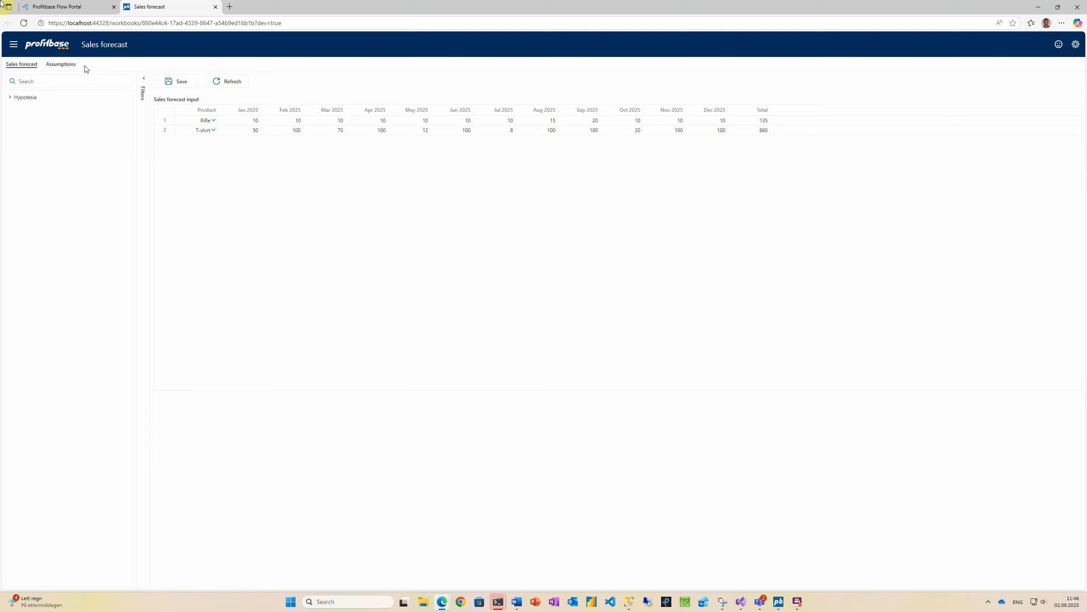
{"action": "left_click", "coordinate": [73, 68]}
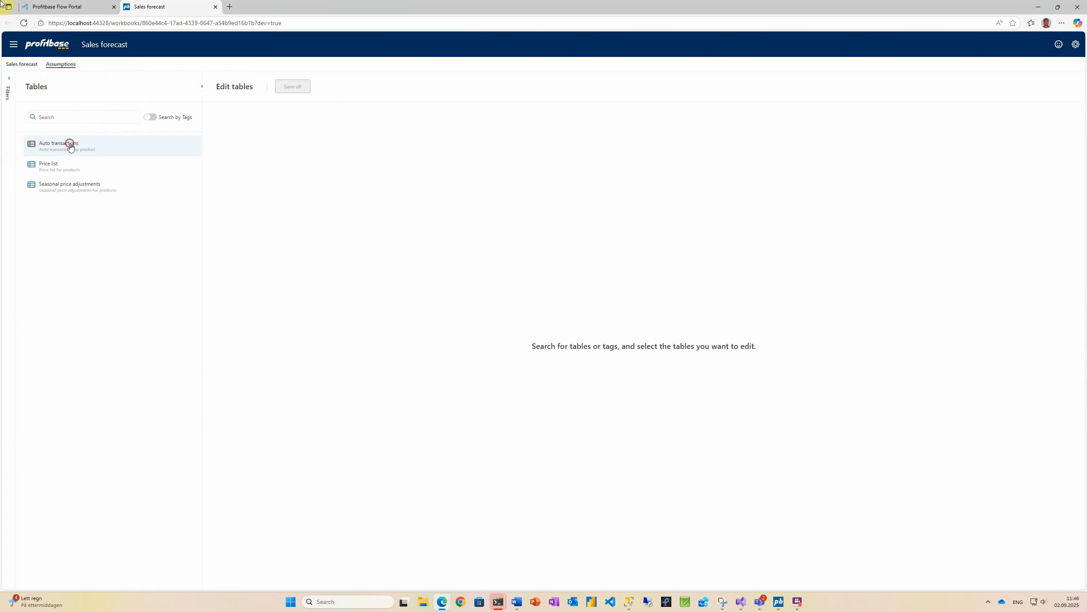
{"action": "left_click", "coordinate": [70, 146]}
{"action": "left_click", "coordinate": [71, 172]}
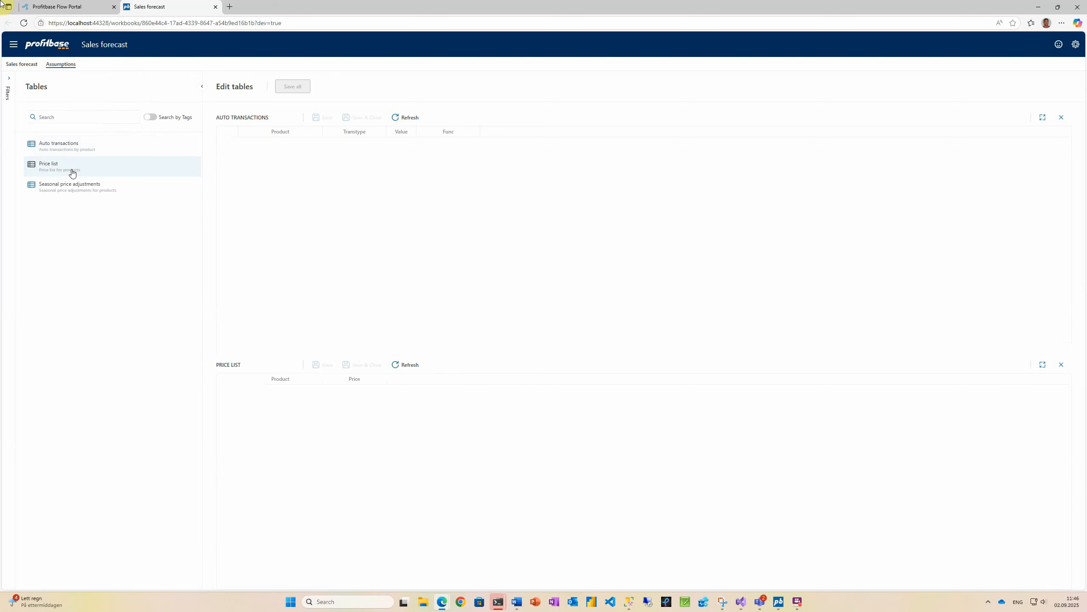
{"action": "left_click", "coordinate": [74, 188]}
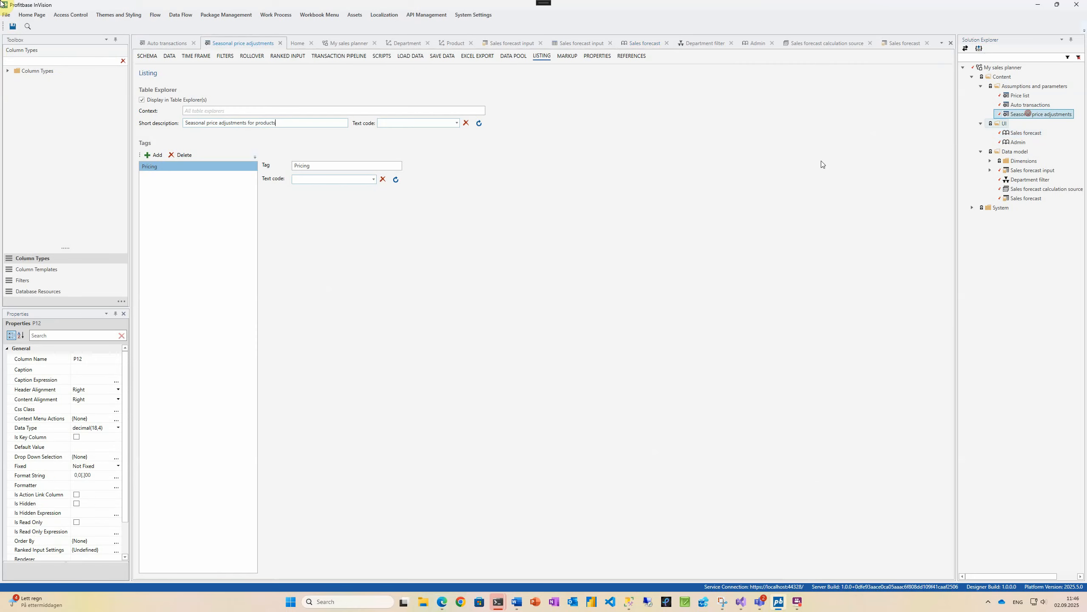
Step: In the Seasonal price adjustments table schema in InVision, set column P01's caption expression to DateStart("MMM yyyy")
{"action": "left_click", "coordinate": [147, 55]}
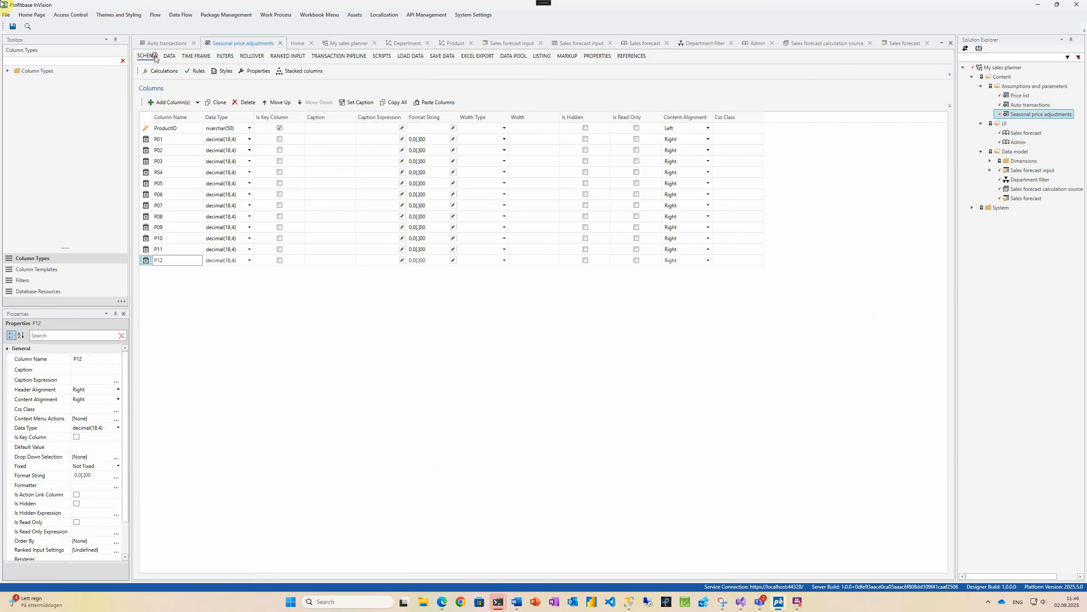
{"action": "left_click", "coordinate": [171, 139]}
{"action": "left_click", "coordinate": [401, 139]}
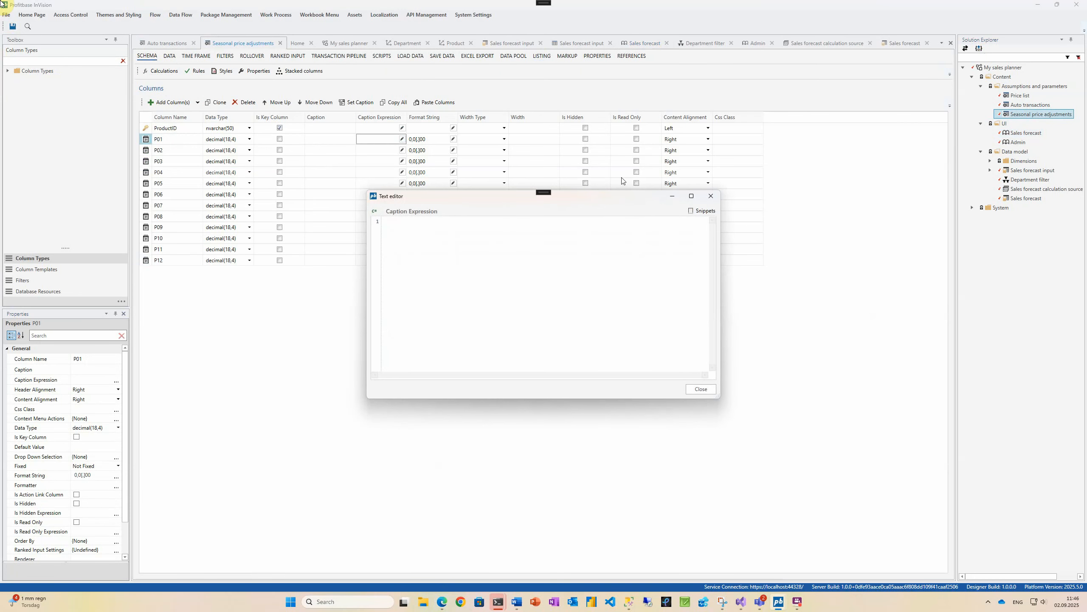
{"action": "type", "text": "Date"}
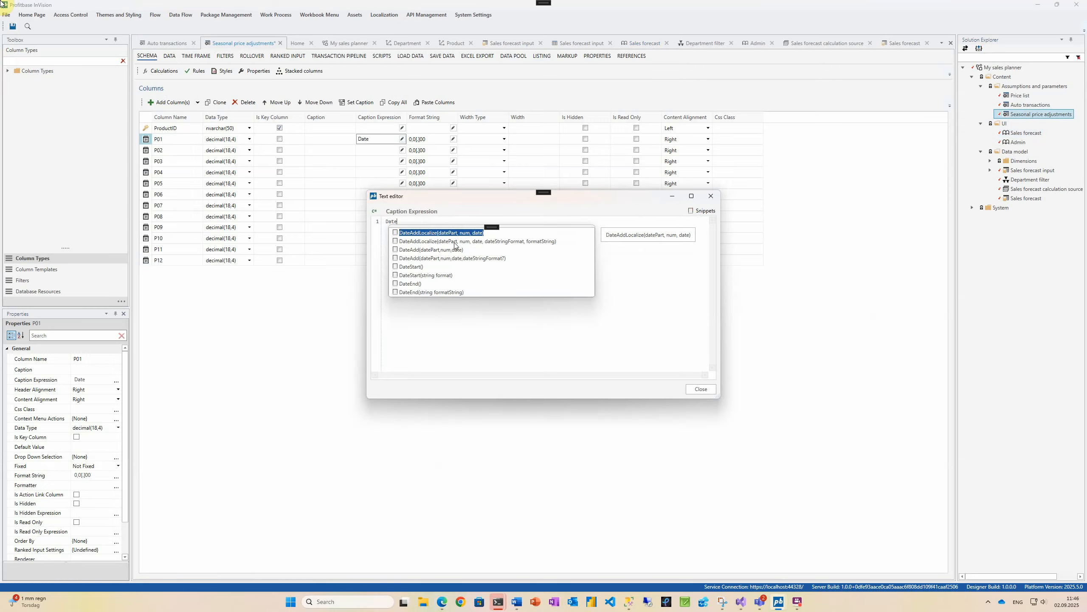
{"action": "double_click", "coordinate": [422, 276]}
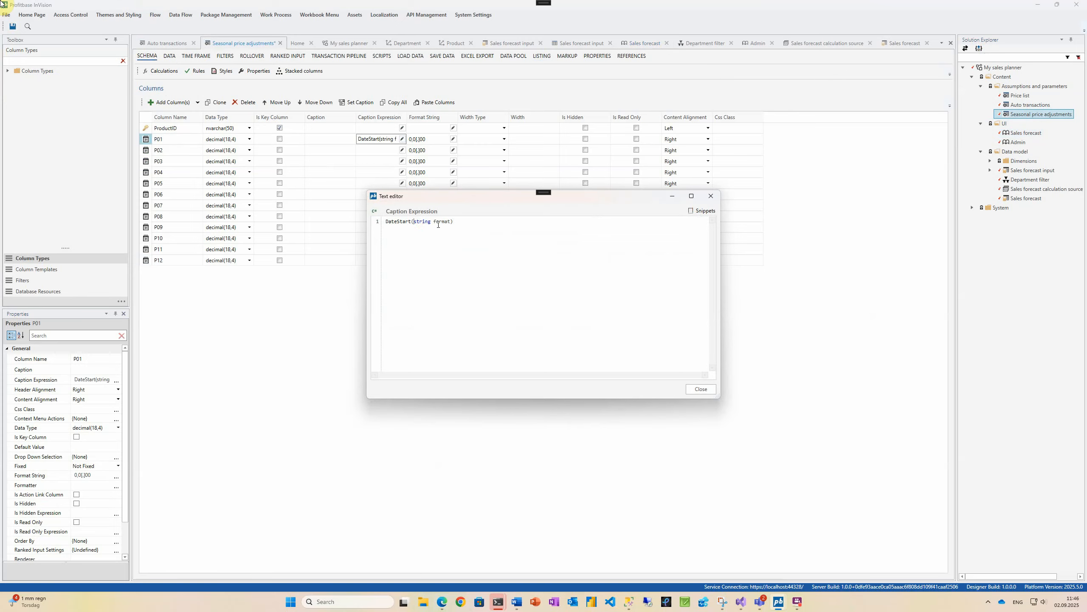
{"action": "key", "text": "ctrl+shift+Right"}
{"action": "key", "text": "ctrl+shift+Right"}
{"action": "type", "text": "\"MMMM"}
{"action": "left_click", "coordinate": [699, 388]}
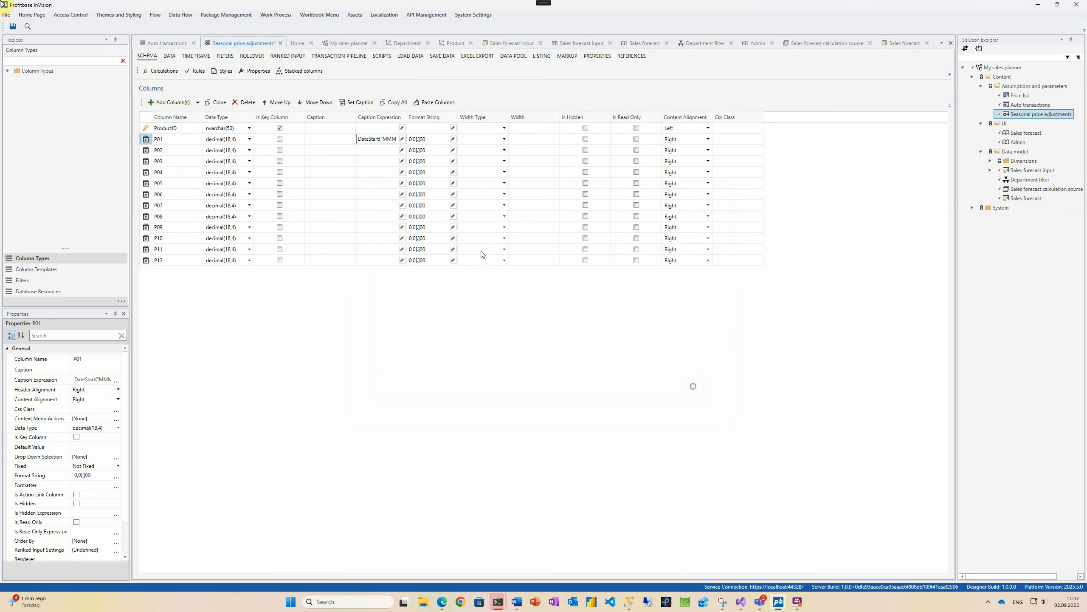
Step: Apply the caption expression DateStart("MMM yyyy") to columns P02 through P12 and save the Seasonal price adjustments table
{"action": "left_click", "coordinate": [381, 150]}
{"action": "type", "text": "DateStart(\"MMM yyyy\")"}
{"action": "left_click", "coordinate": [380, 162]}
{"action": "key", "text": "ctrl+v"}
{"action": "left_click", "coordinate": [378, 172]}
{"action": "key", "text": "ctrl+v"}
{"action": "left_click", "coordinate": [376, 184]}
{"action": "key", "text": "ctrl+v"}
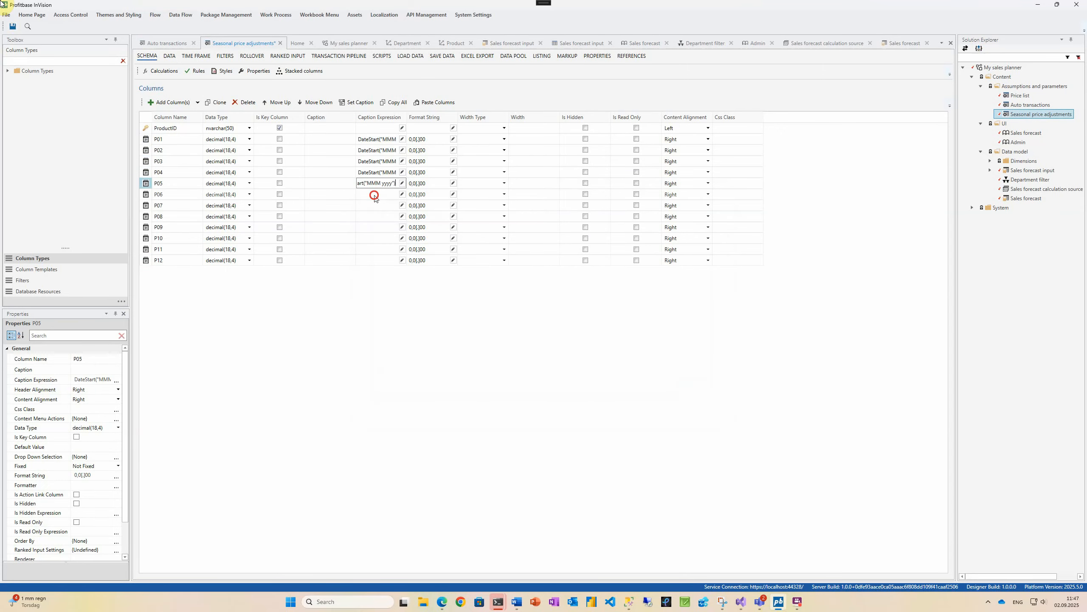
{"action": "left_click", "coordinate": [370, 249]}
{"action": "key", "text": "ctrl+v"}
{"action": "left_click", "coordinate": [371, 257]}
{"action": "key", "text": "ctrl+v"}
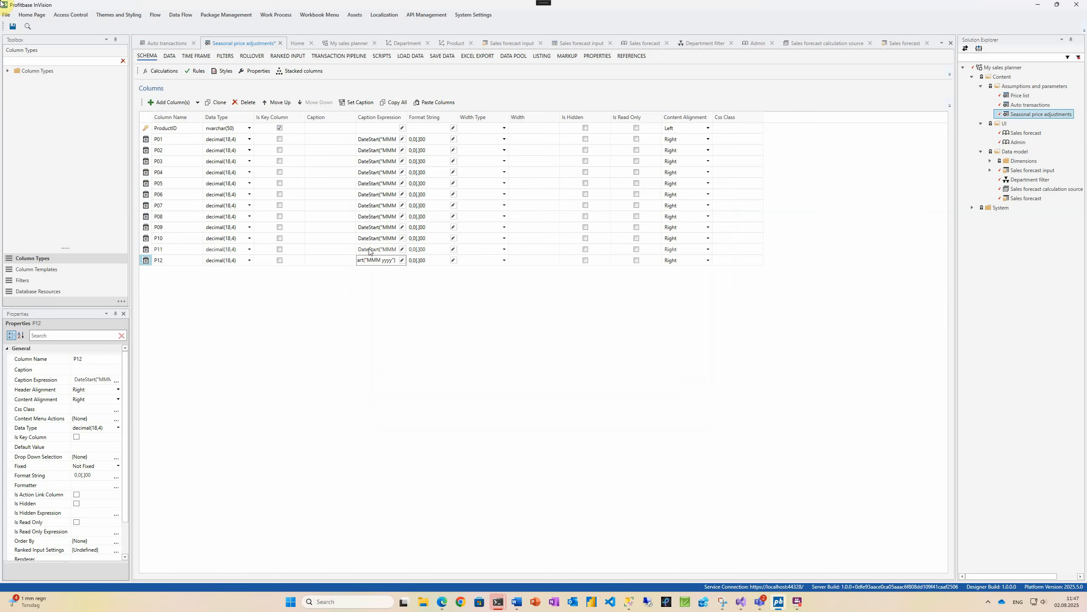
{"action": "left_click", "coordinate": [371, 249]}
{"action": "key", "text": "ctrl+s"}
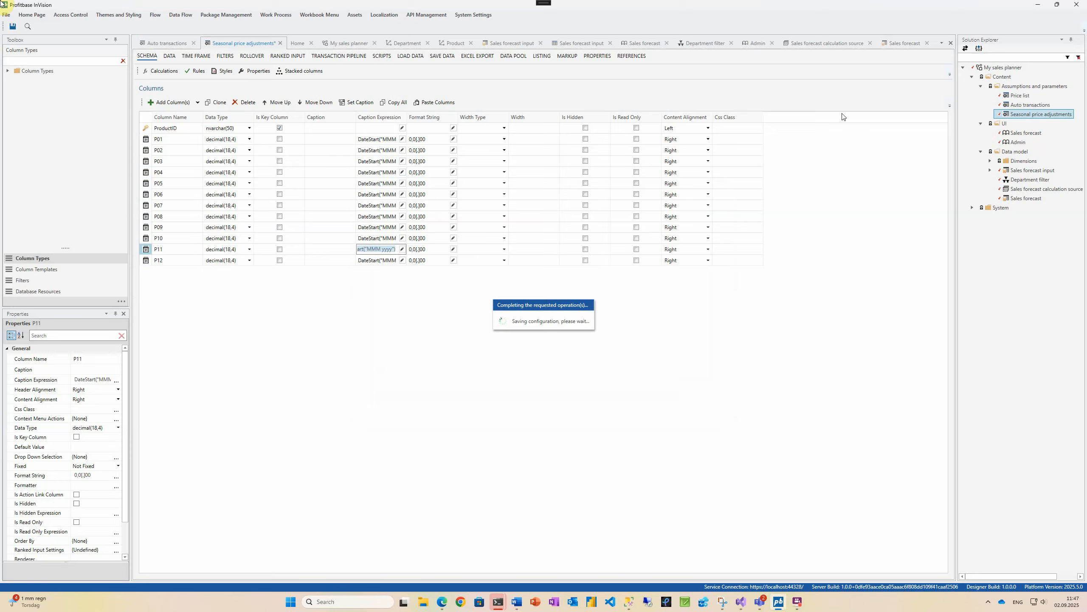
Step: In the Auto transactions schema, caption the TransType column "Type" and the Func column "Value type", and save the table
{"action": "double_click", "coordinate": [1022, 105]}
{"action": "left_click", "coordinate": [149, 56]}
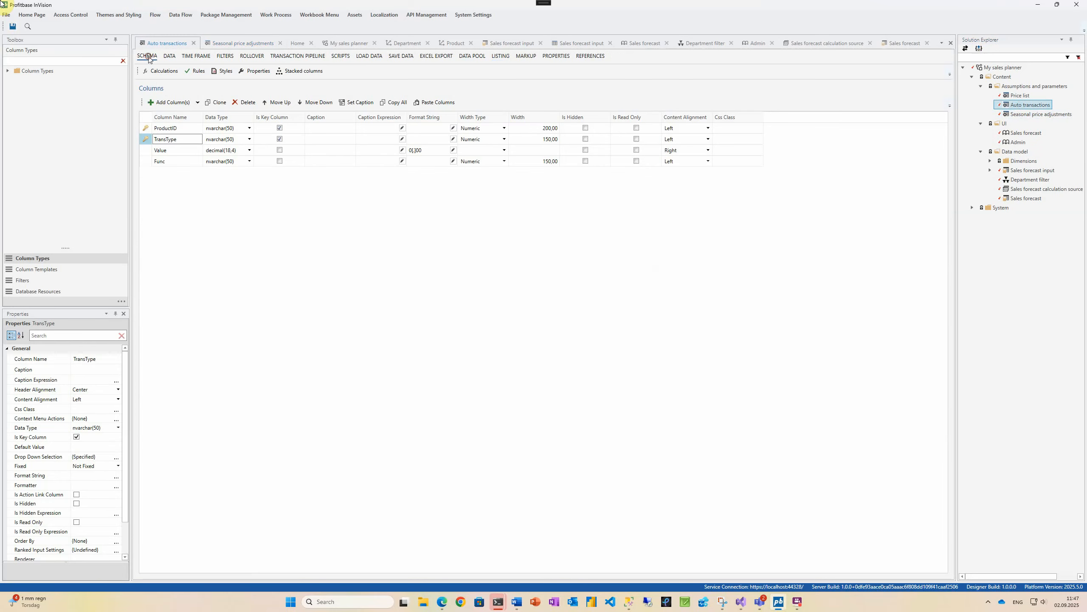
{"action": "left_click", "coordinate": [100, 368]}
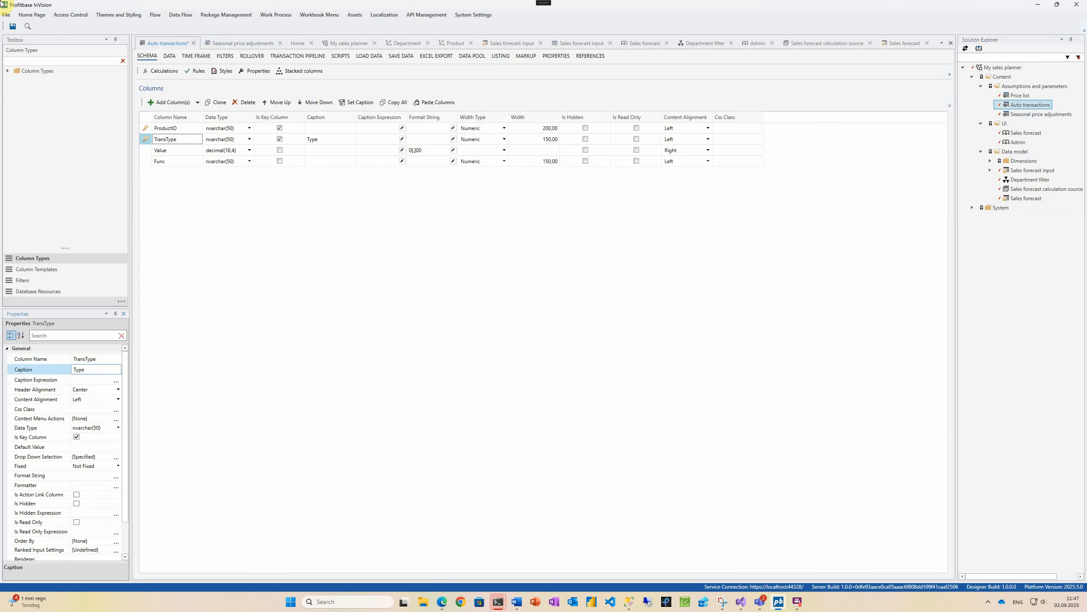
{"action": "left_click", "coordinate": [185, 160]}
{"action": "left_click", "coordinate": [100, 369]}
{"action": "type", "text": "Vale"}
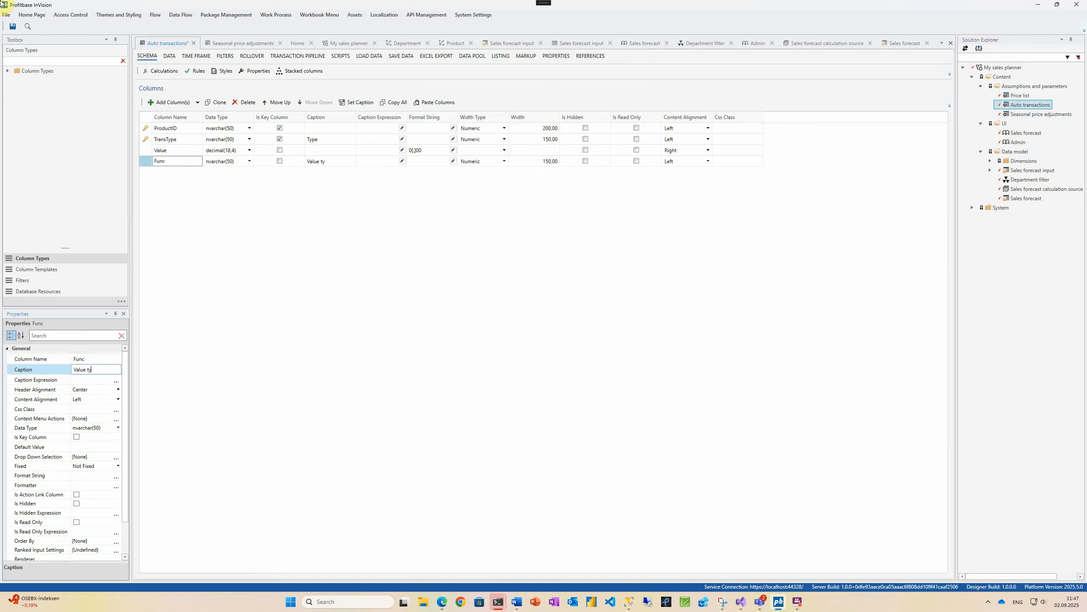
{"action": "key", "text": "ctrl+s"}
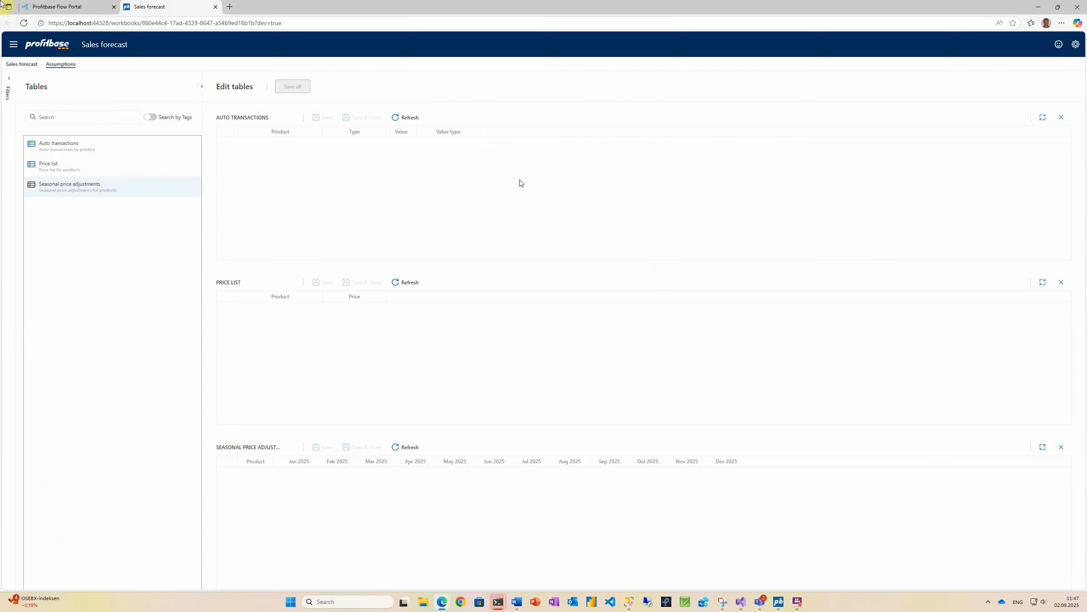
Step: In the browser's Auto transactions table, add a row for All products with type Purchase cost, value 200 and value type Value
{"action": "left_click", "coordinate": [266, 148]}
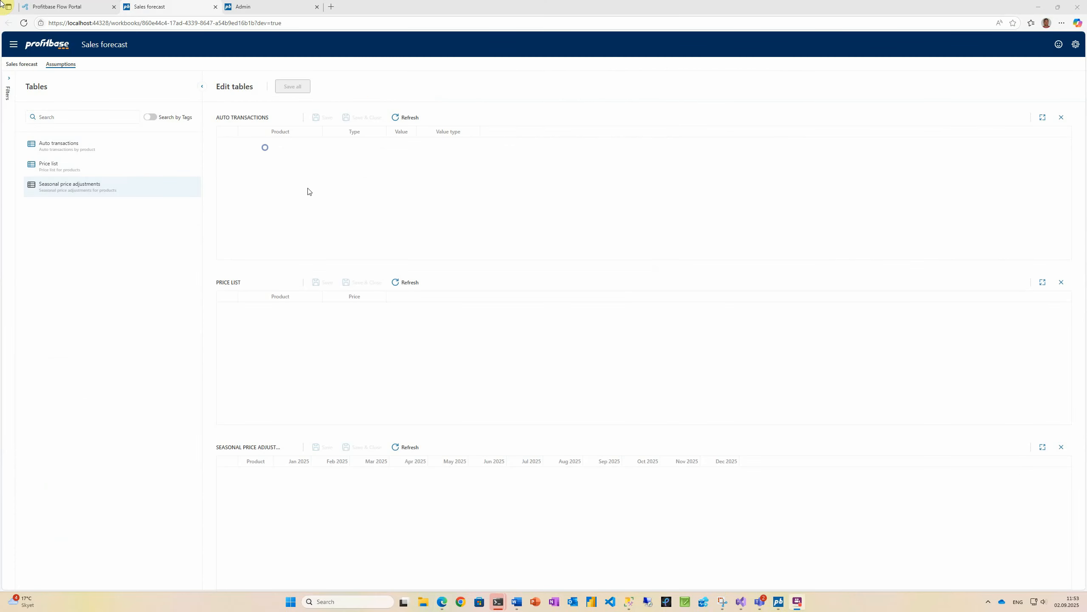
{"action": "left_click", "coordinate": [473, 249]}
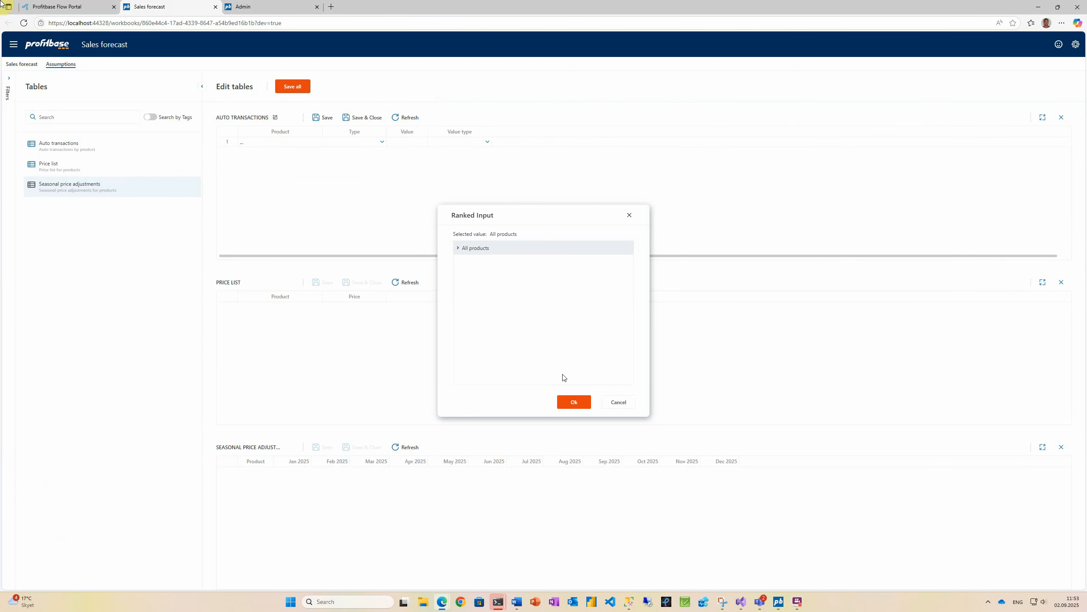
{"action": "left_click", "coordinate": [574, 402]}
{"action": "left_click", "coordinate": [400, 142]}
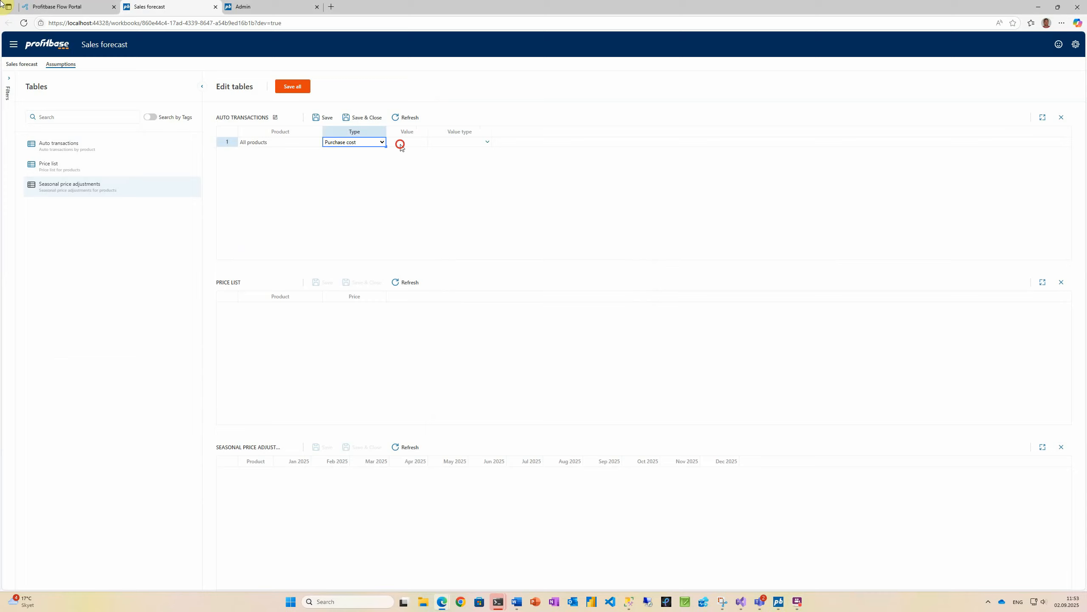
{"action": "type", "text": "200"}
{"action": "left_click", "coordinate": [487, 142]}
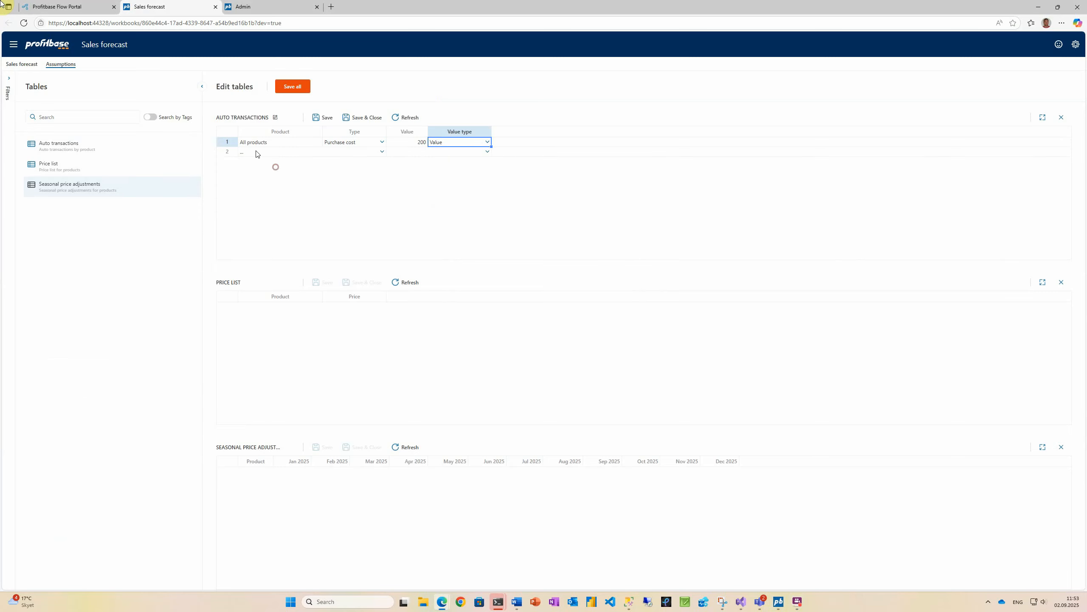
Step: Add a second Auto transactions row for All products with type Shipping cost, value 2 and value type %
{"action": "left_click", "coordinate": [242, 152]}
{"action": "left_click", "coordinate": [489, 246]}
{"action": "left_click", "coordinate": [342, 152]}
{"action": "left_click", "coordinate": [347, 152]}
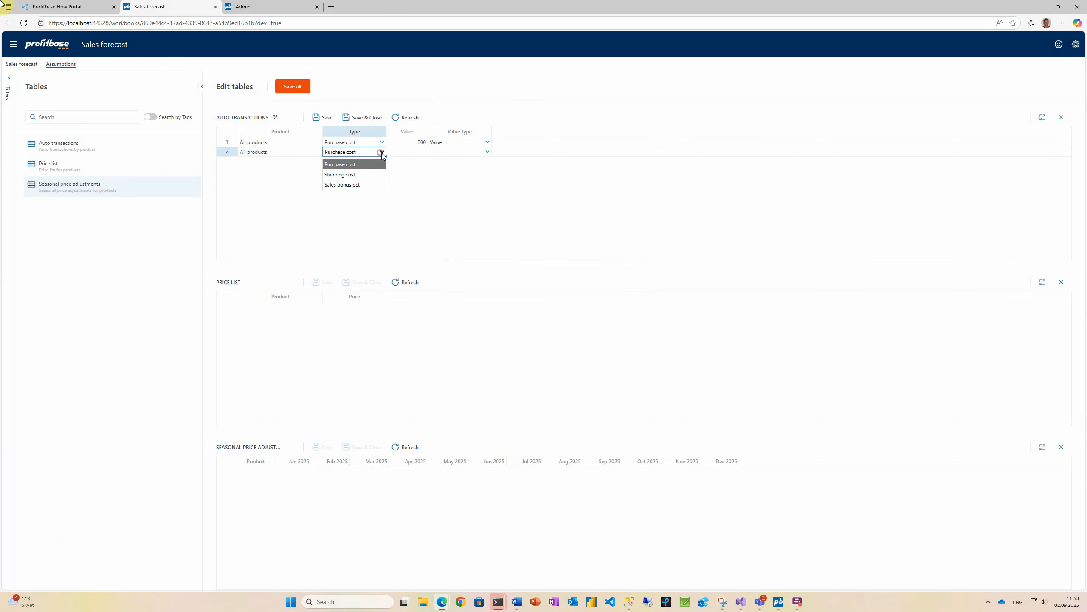
{"action": "left_click", "coordinate": [359, 174]}
{"action": "left_click", "coordinate": [408, 152]}
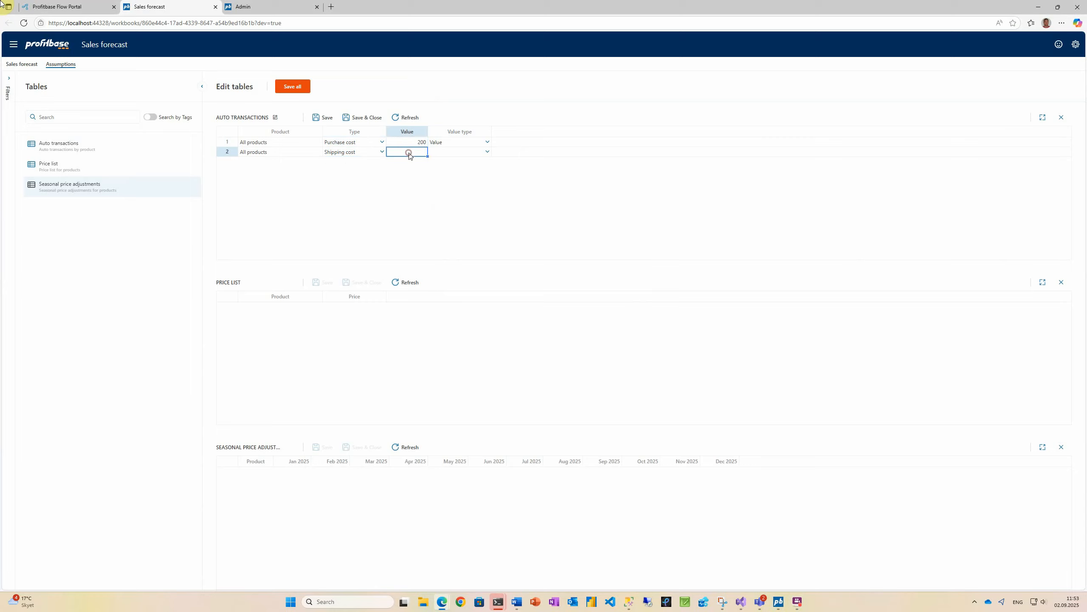
{"action": "type", "text": "2"}
{"action": "key", "text": "Tab"}
{"action": "left_click", "coordinate": [486, 152]}
{"action": "left_click", "coordinate": [459, 181]}
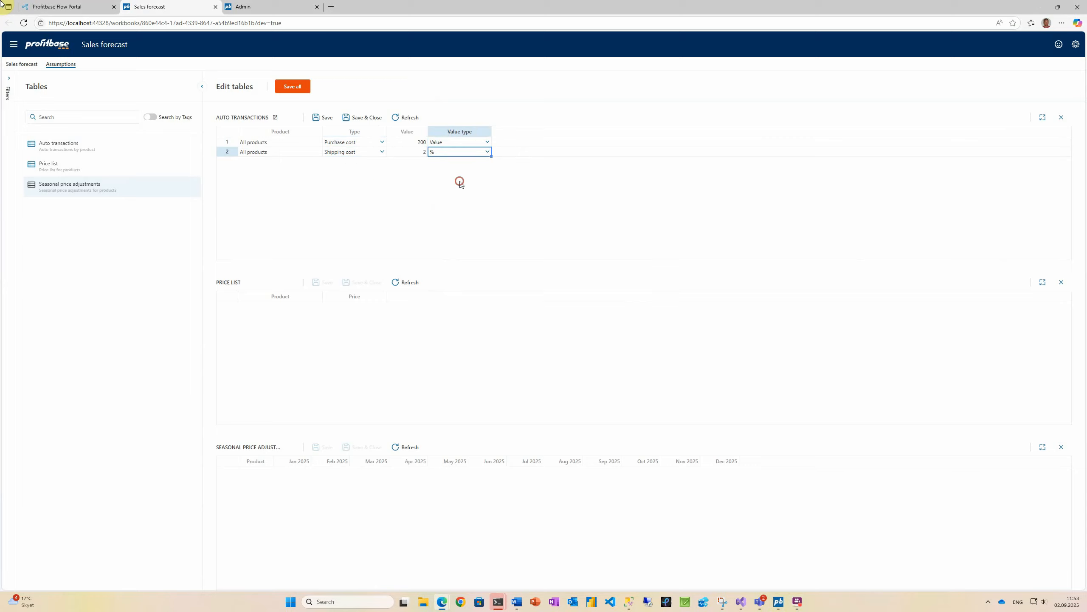
Step: Insert a row in the Price list table for All products with a price of 200
{"action": "left_click", "coordinate": [291, 319]}
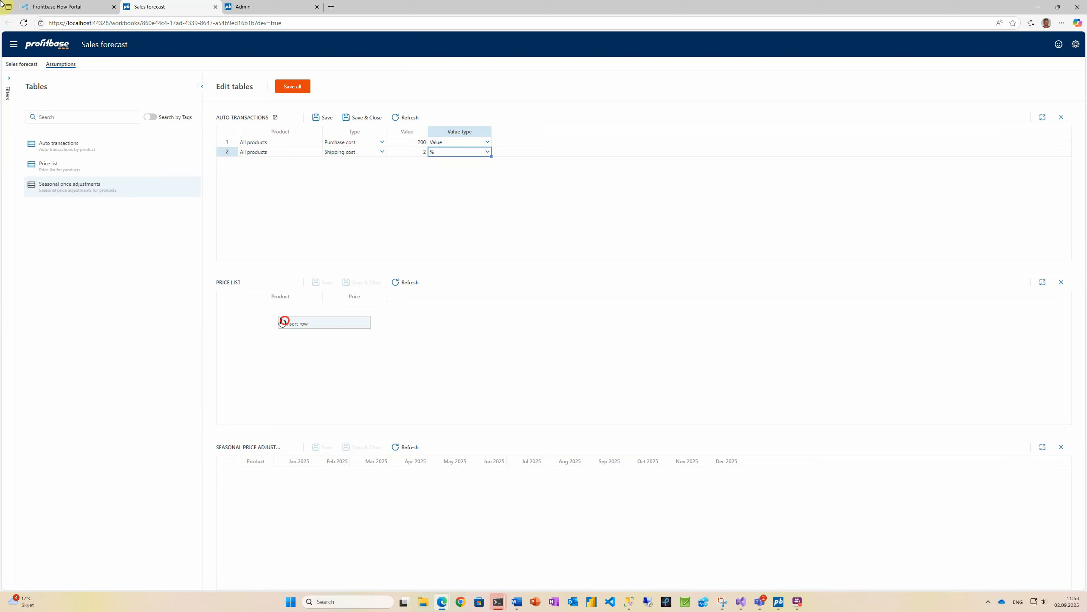
{"action": "left_click", "coordinate": [463, 248]}
{"action": "left_click", "coordinate": [564, 400]}
{"action": "left_click", "coordinate": [364, 307]}
{"action": "type", "text": "200"}
{"action": "key", "text": "Tab"}
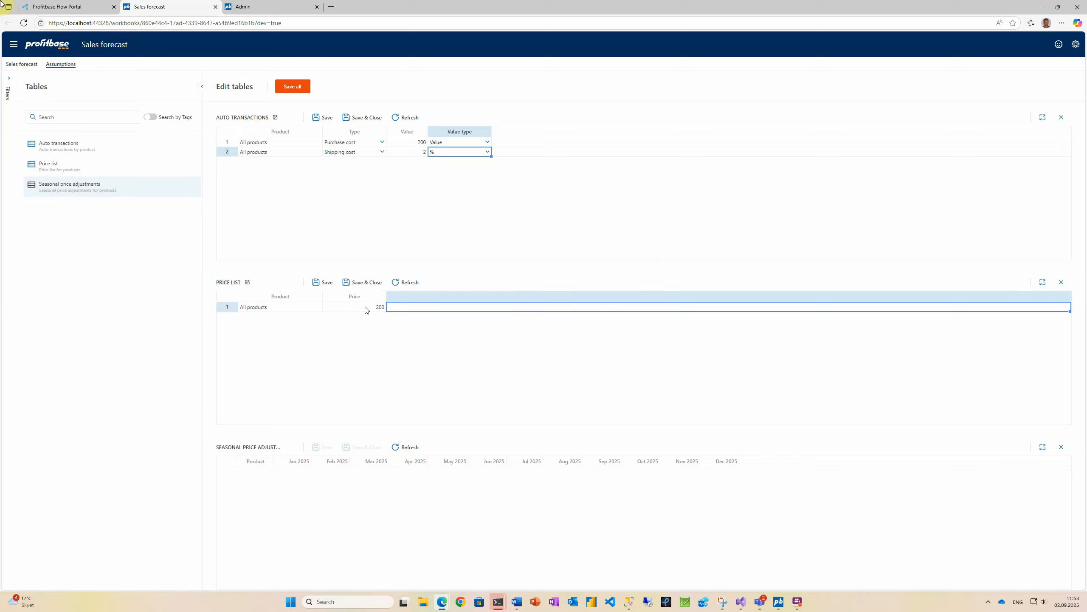
Step: Add a Price list row for the product Rifle under Hunting and fishing with a price of 1000
{"action": "left_click", "coordinate": [240, 317]}
{"action": "left_click", "coordinate": [458, 246]}
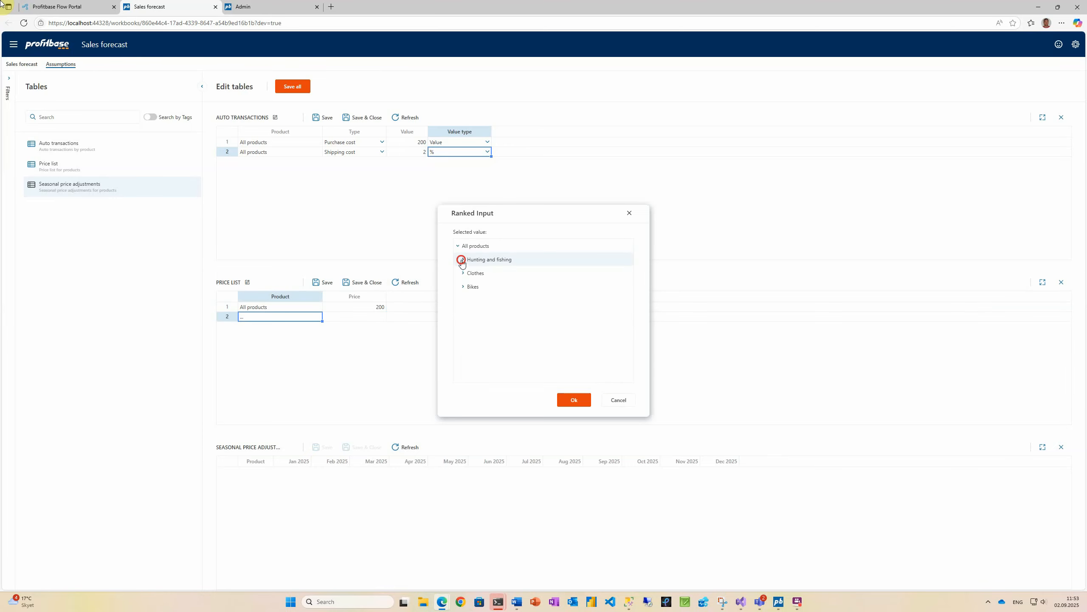
{"action": "left_click", "coordinate": [463, 259]}
{"action": "left_click", "coordinate": [477, 273]}
{"action": "left_click", "coordinate": [574, 400]}
{"action": "left_click", "coordinate": [372, 318]}
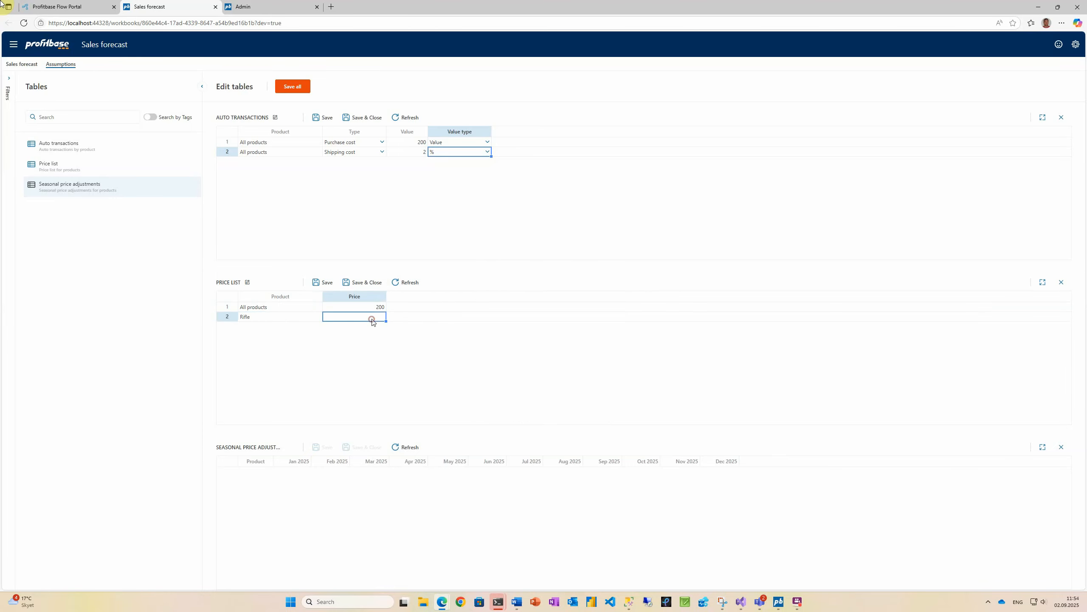
{"action": "type", "text": "1000"}
{"action": "key", "text": "Tab"}
Step: Add a Price list row for the product T-shirt under Clothes with a price of 150
{"action": "left_click", "coordinate": [241, 326]}
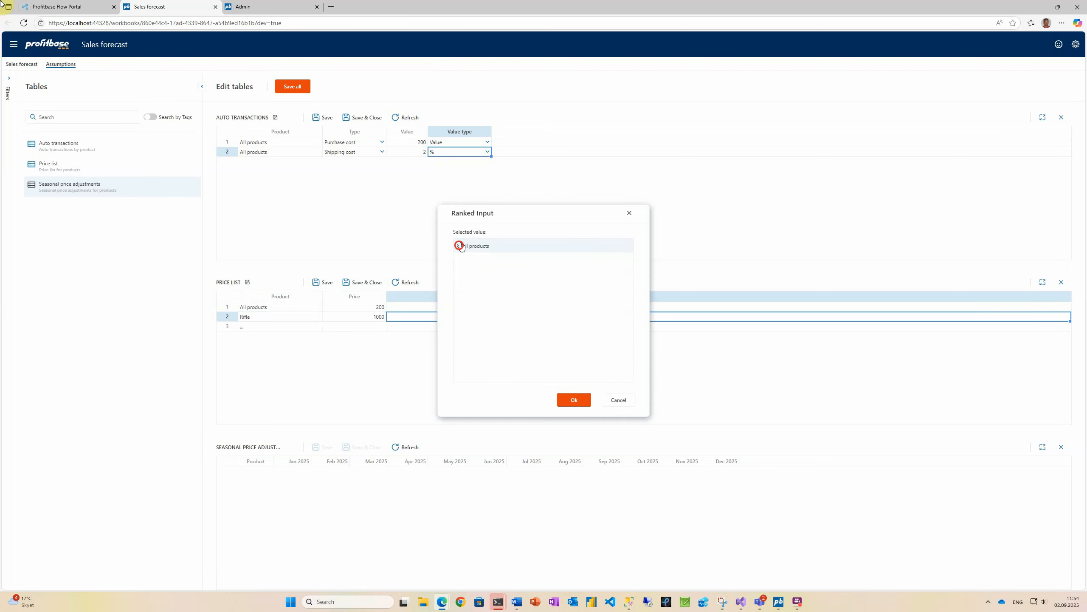
{"action": "left_click", "coordinate": [463, 272]}
{"action": "left_click", "coordinate": [478, 286]}
{"action": "left_click", "coordinate": [574, 400]}
{"action": "left_click", "coordinate": [371, 327]}
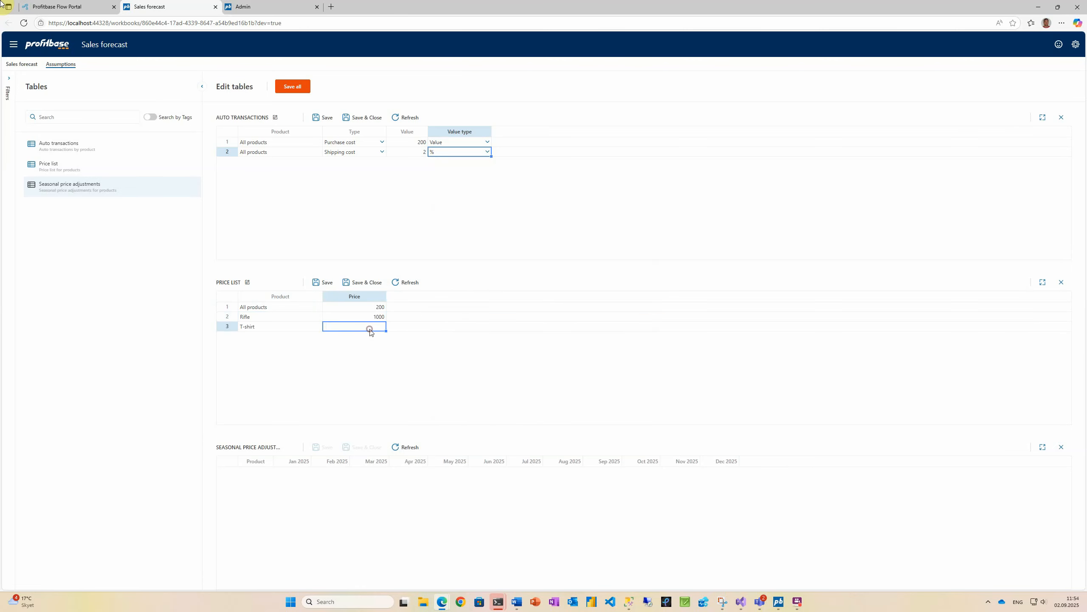
{"action": "type", "text": "150"}
{"action": "key", "text": "Tab"}
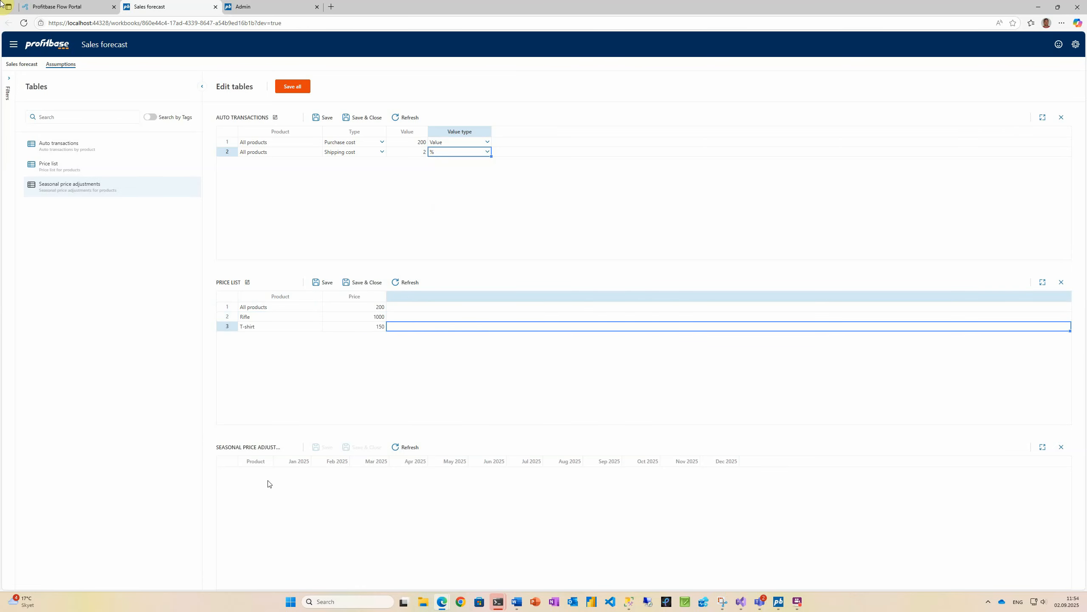
Step: Add an All products row to the Seasonal price adjustments table and set its Dec 2025 factor to 1.4
{"action": "left_click", "coordinate": [240, 473]}
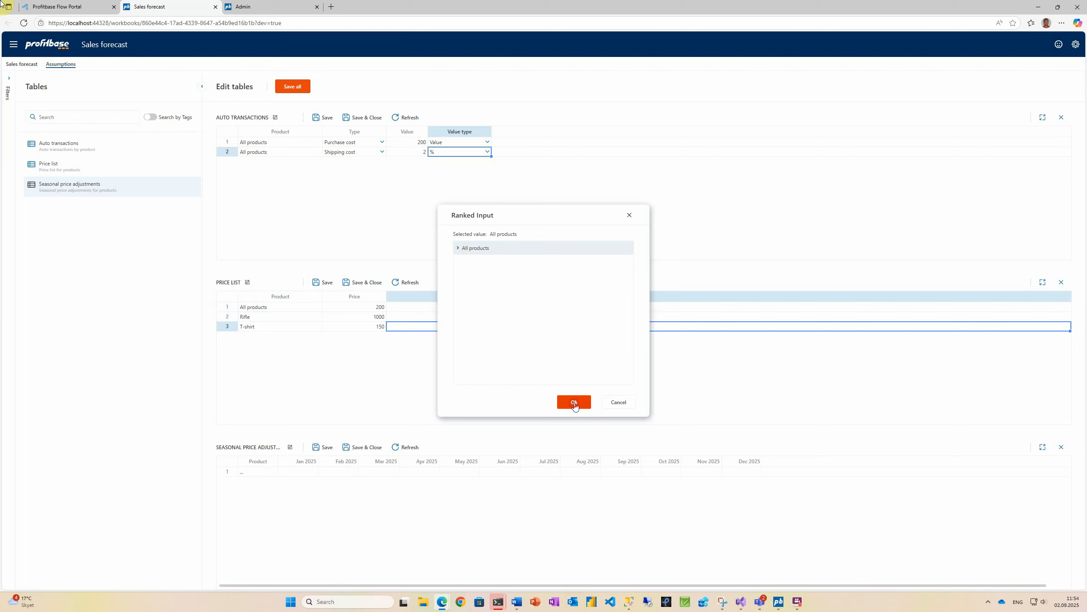
{"action": "left_click", "coordinate": [574, 405]}
{"action": "left_click_drag", "start_coordinate": [318, 475], "coordinate": [742, 471]}
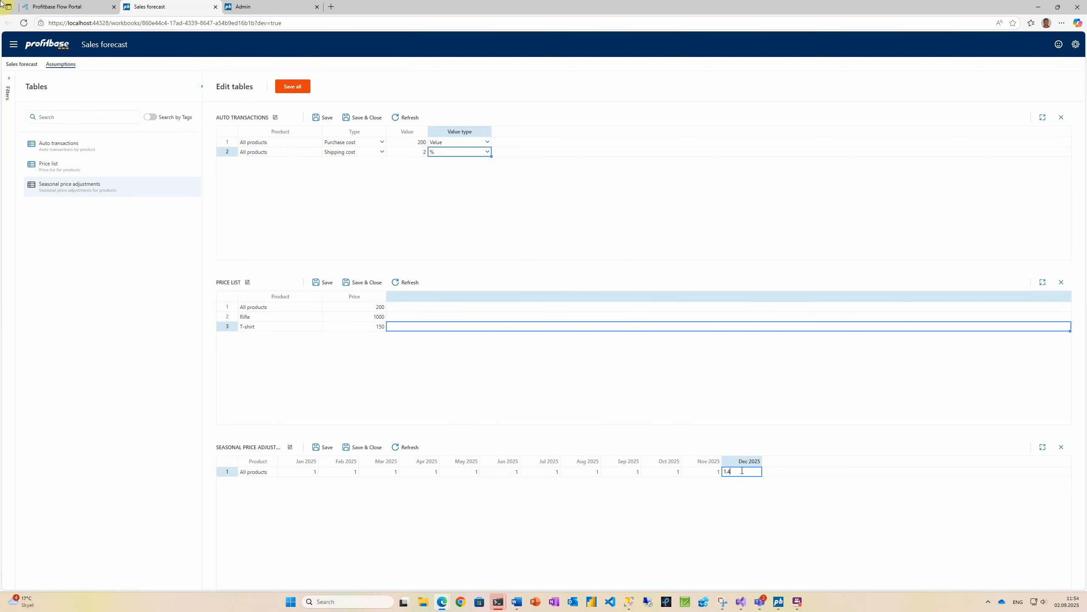
{"action": "left_click", "coordinate": [677, 470]}
Step: Set the All products seasonal factors to 1.2 for Jun 2025, 0.8 for Jan 2025 and 0.7 for Aug 2025, and save all tables
{"action": "left_click", "coordinate": [503, 473]}
{"action": "type", "text": "1.2"}
{"action": "left_click", "coordinate": [357, 471]}
{"action": "key", "text": "Left"}
{"action": "type", "text": "0."}
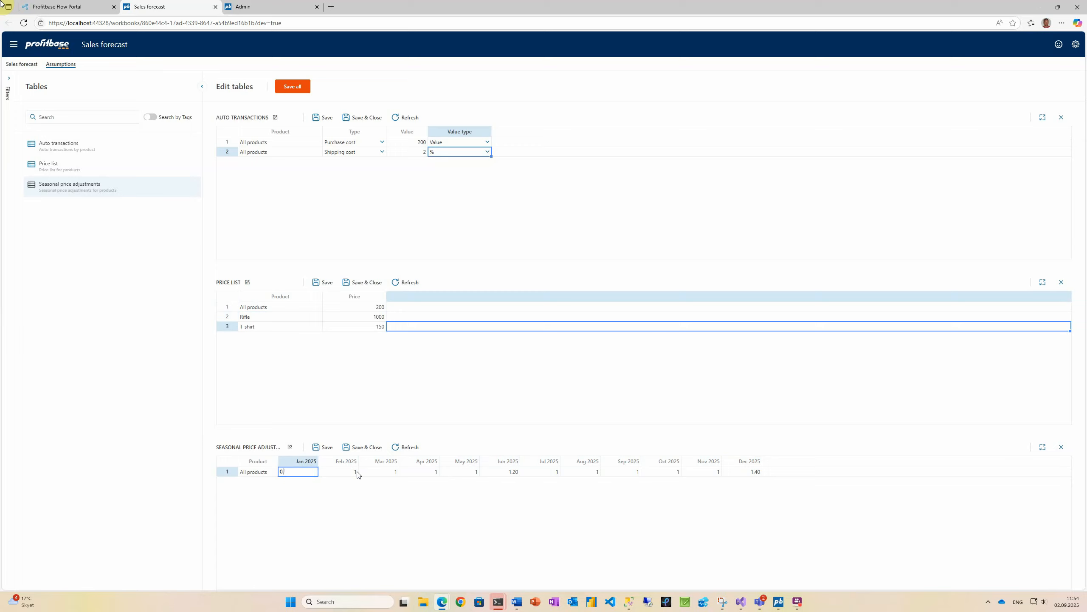
{"action": "type", "text": "8"}
{"action": "key", "text": "Tab"}
{"action": "left_click", "coordinate": [583, 471]}
{"action": "type", "text": "0.7"}
{"action": "key", "text": "Tab"}
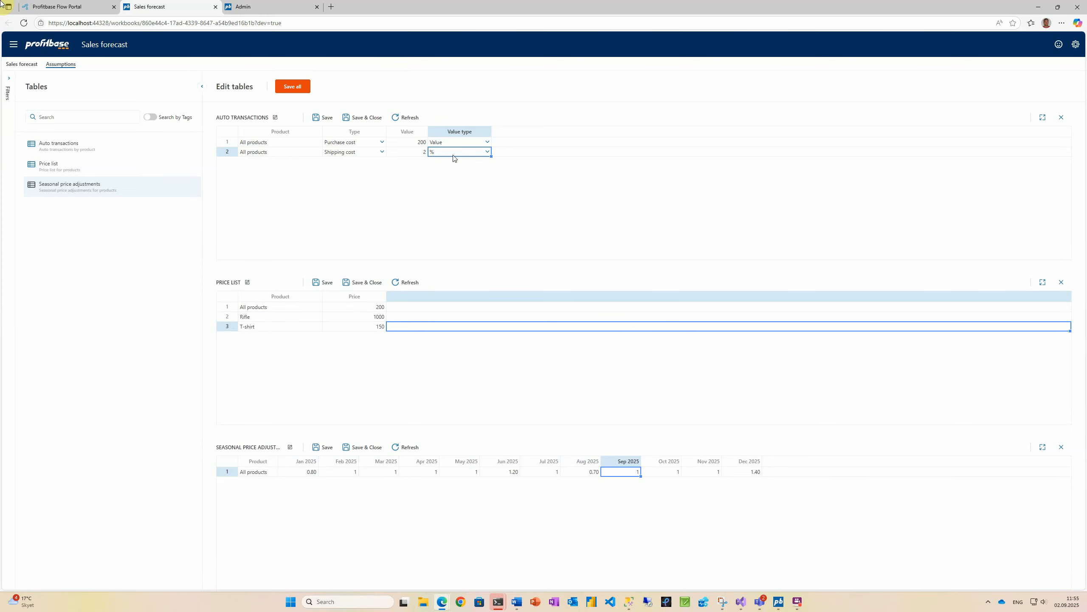
{"action": "left_click", "coordinate": [307, 86]}
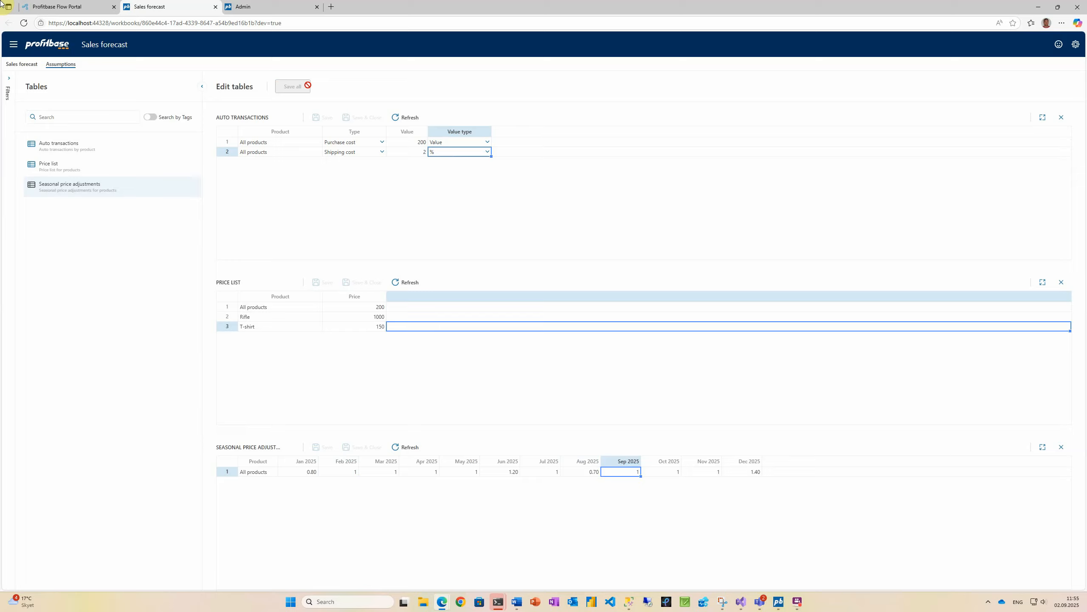
Step: Switch to InVision and create a folder named Business logic under Content in the My sales planner solution
{"action": "key", "text": "alt+Tab"}
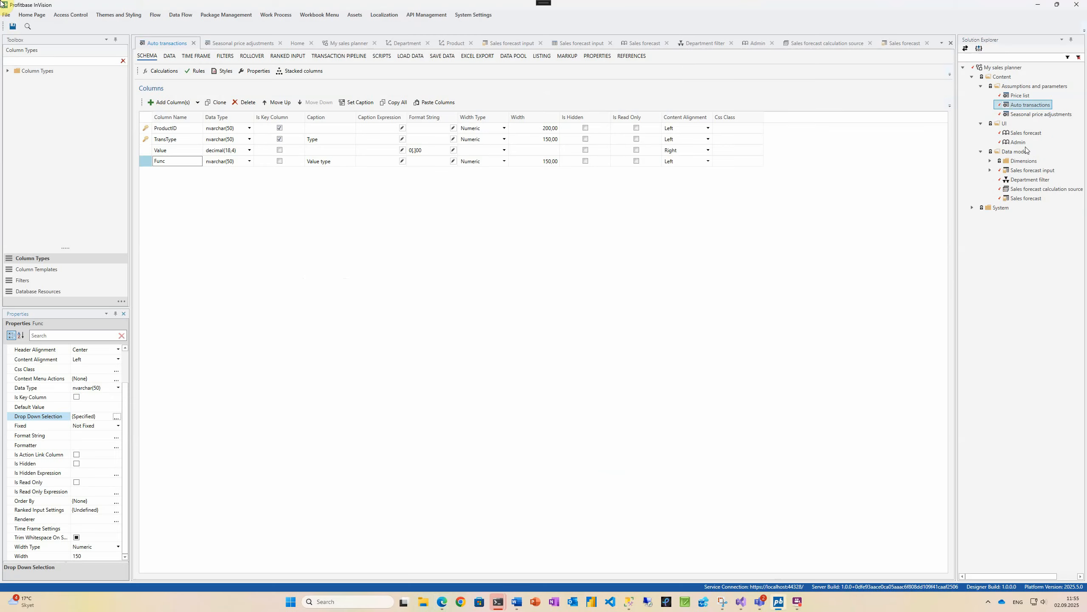
{"action": "left_click", "coordinate": [981, 151]}
{"action": "left_click", "coordinate": [981, 123]}
{"action": "left_click", "coordinate": [981, 86]}
{"action": "right_click", "coordinate": [999, 77]}
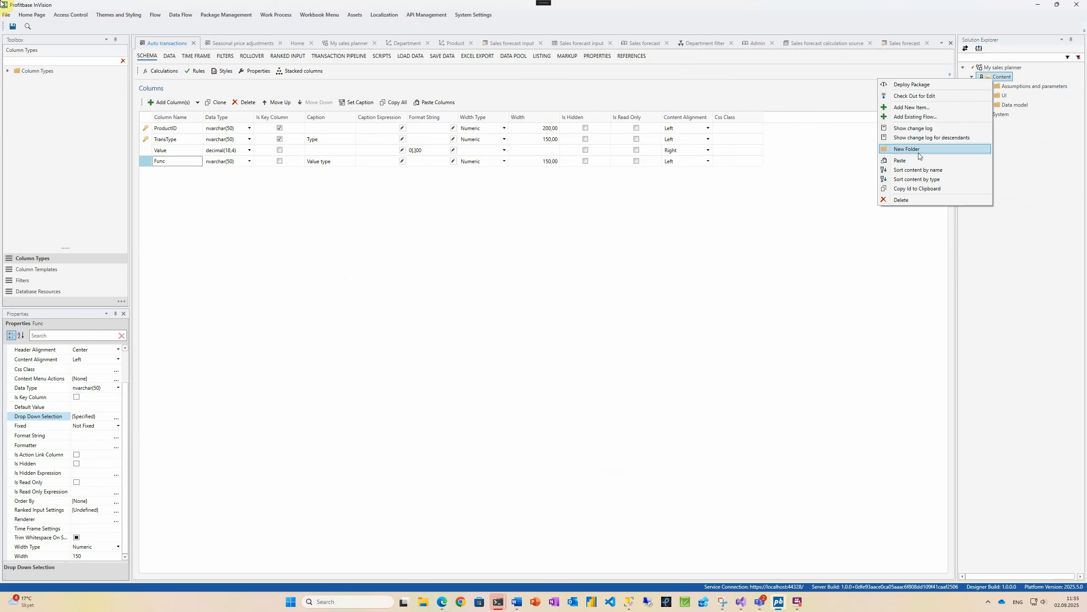
{"action": "left_click", "coordinate": [918, 155]}
{"action": "type", "text": "Business logic"}
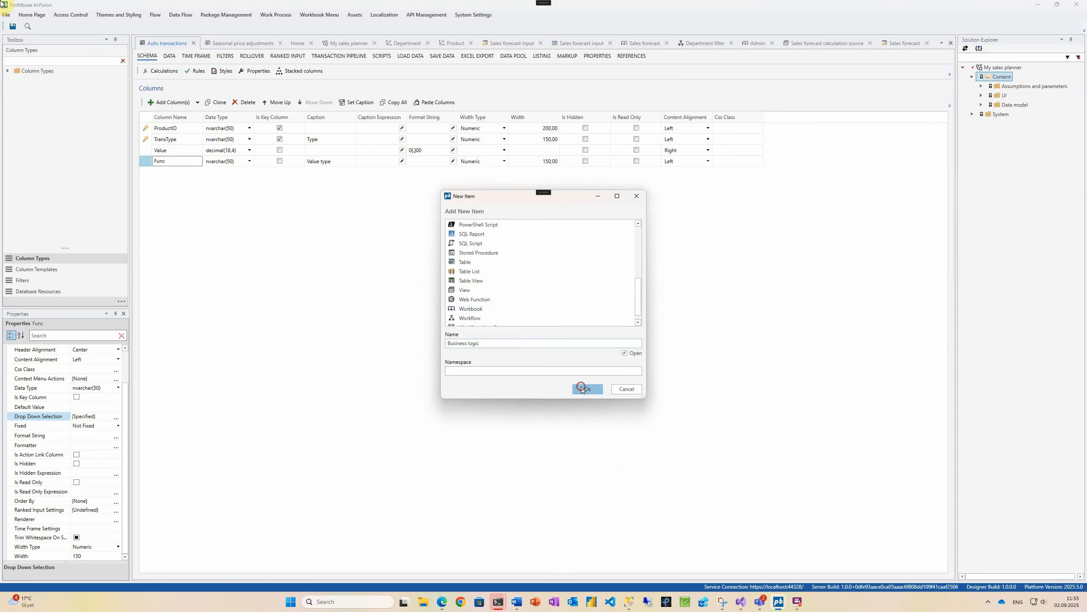
{"action": "left_click", "coordinate": [588, 389]}
Step: Create a Flow item named Calculate sales forecast in the Business logic folder
{"action": "right_click", "coordinate": [1008, 115]}
{"action": "left_click", "coordinate": [928, 143]}
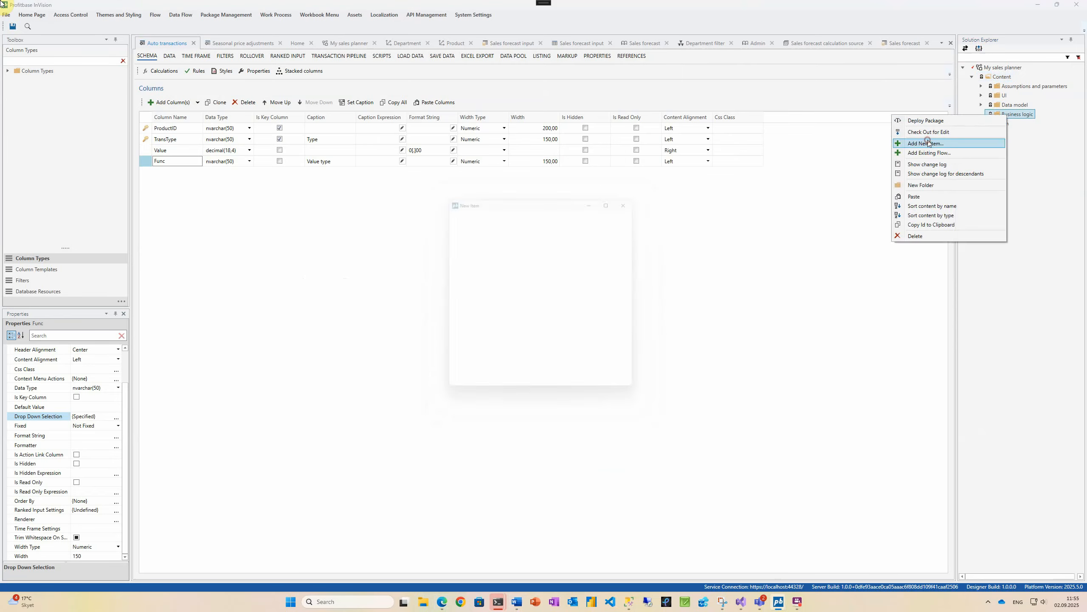
{"action": "scroll", "coordinate": [478, 263], "scroll_direction": "up", "scroll_amount": 2}
{"action": "scroll", "coordinate": [478, 263], "scroll_direction": "up", "scroll_amount": 2}
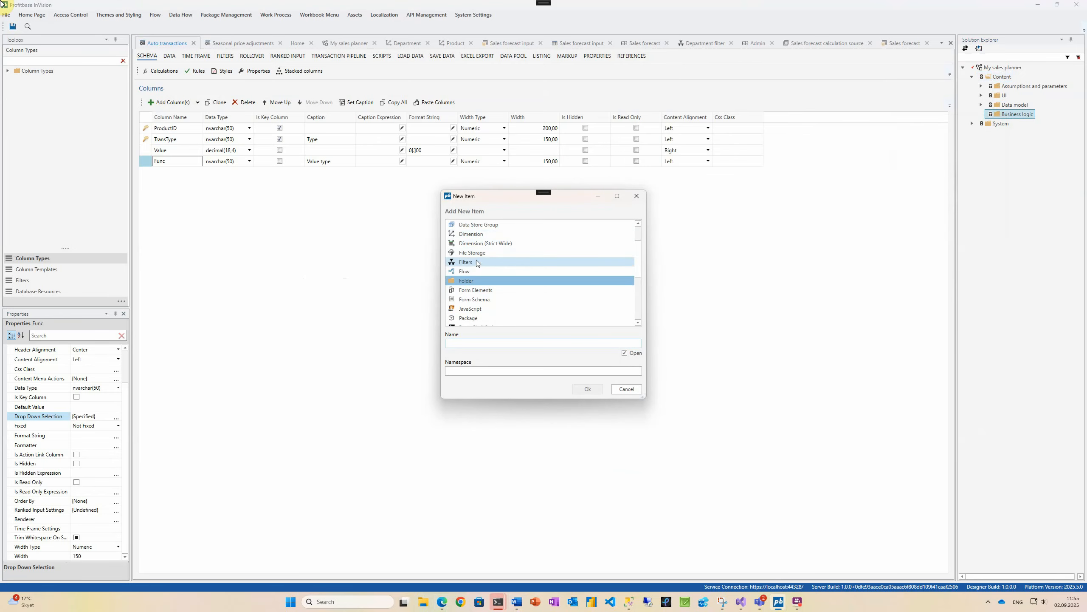
{"action": "left_click", "coordinate": [478, 273]}
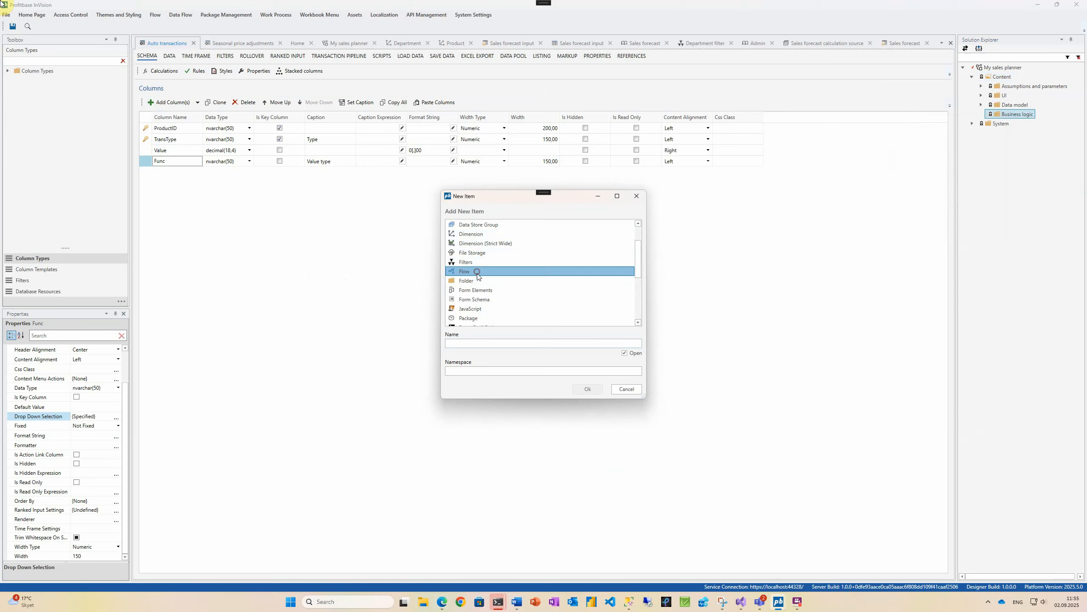
{"action": "left_click", "coordinate": [468, 343]}
{"action": "type", "text": "Calculate sales forecast"}
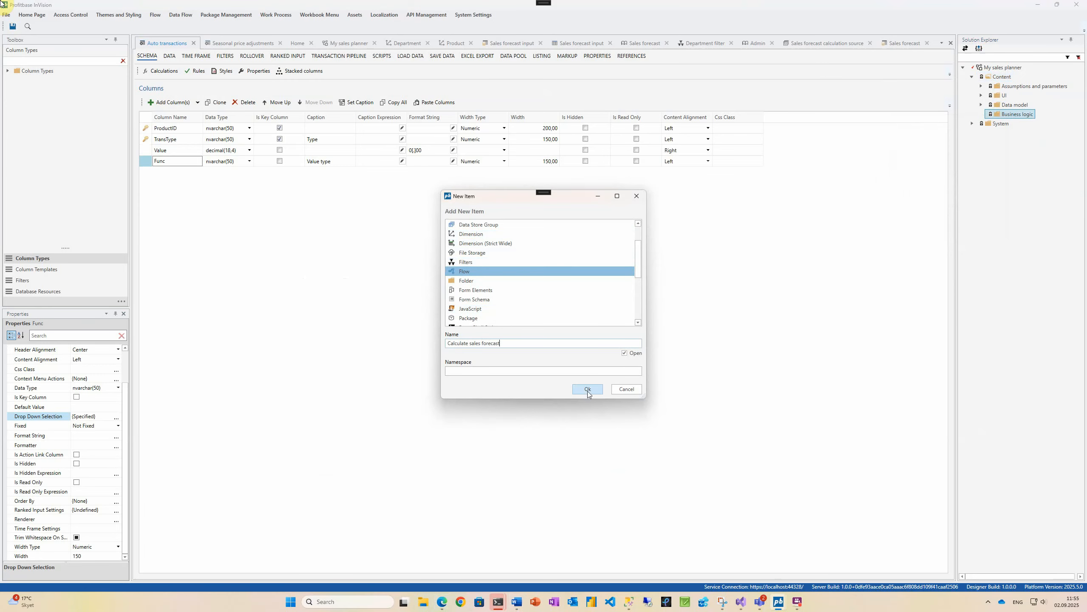
{"action": "left_click", "coordinate": [588, 389]}
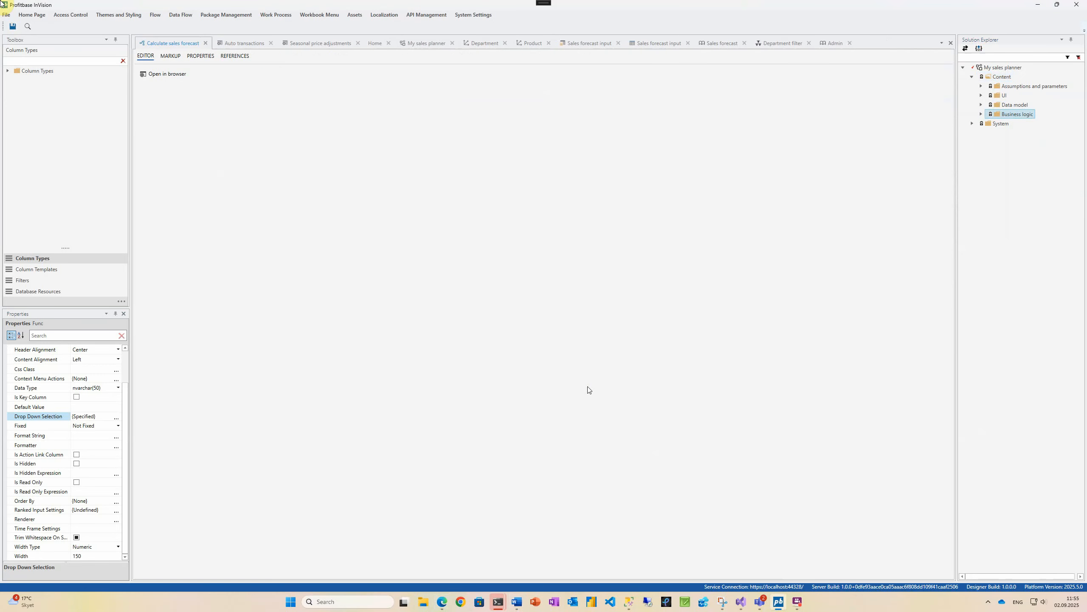
Step: Open the Calculate sales forecast flow in the browser and add the Define Lookup Tables to use action
{"action": "left_click", "coordinate": [173, 74]}
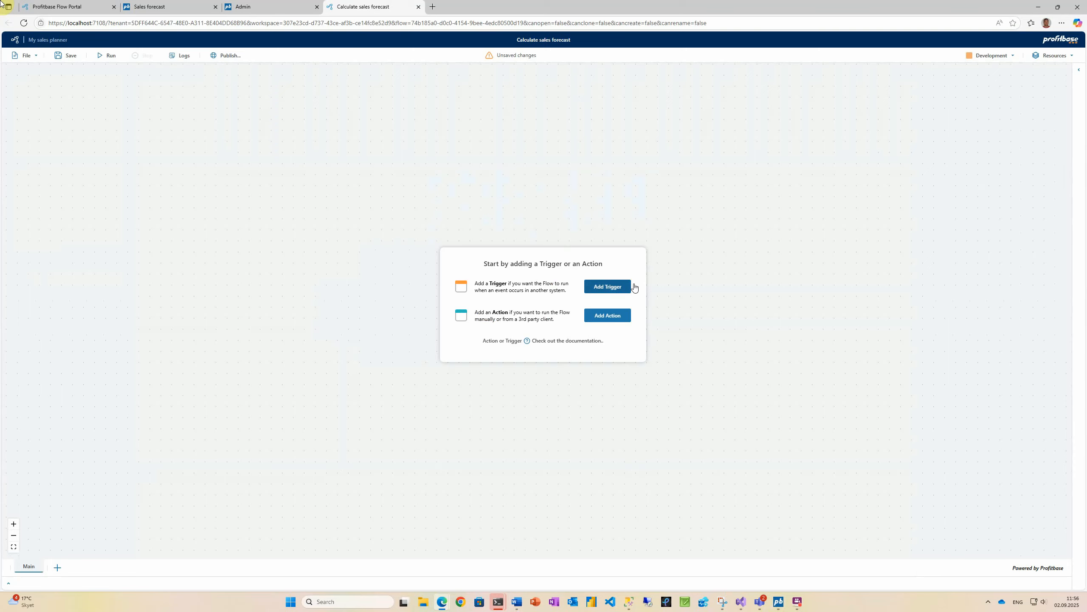
{"action": "left_click", "coordinate": [607, 315]}
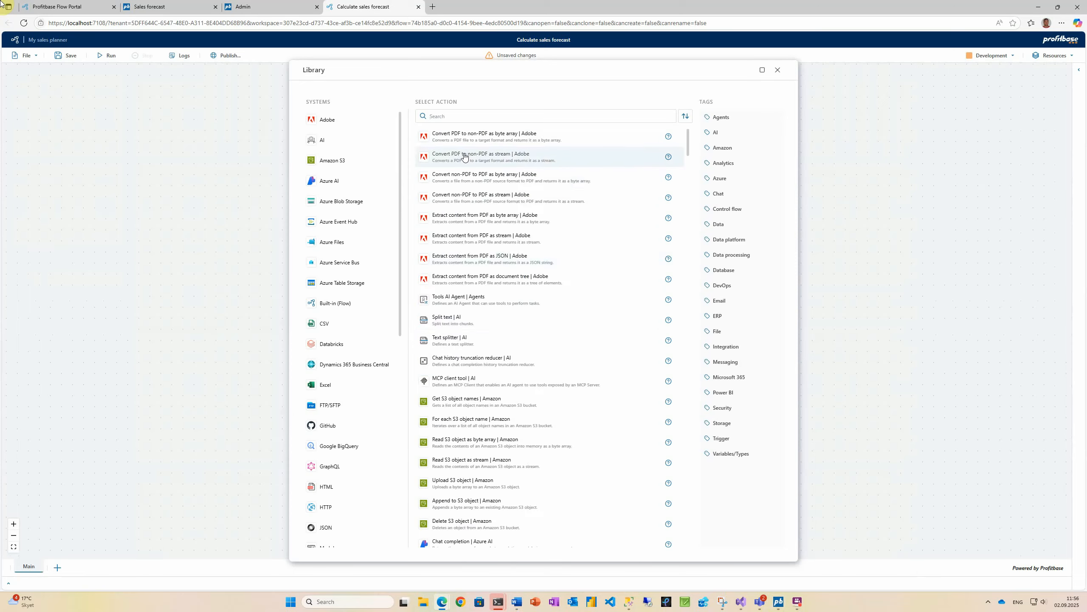
{"action": "type", "text": "loo"}
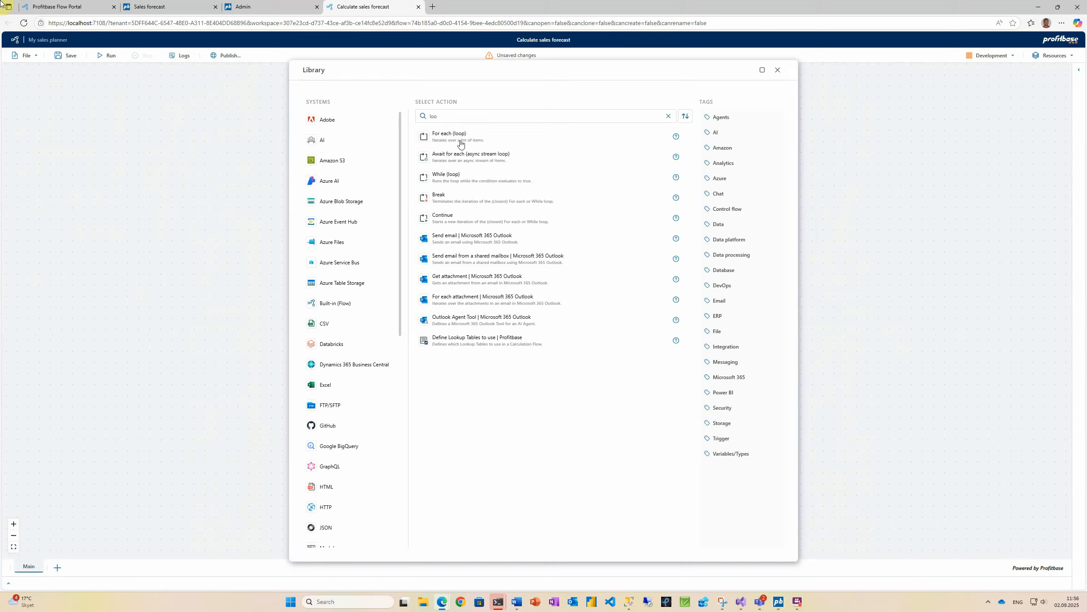
{"action": "left_click", "coordinate": [482, 340]}
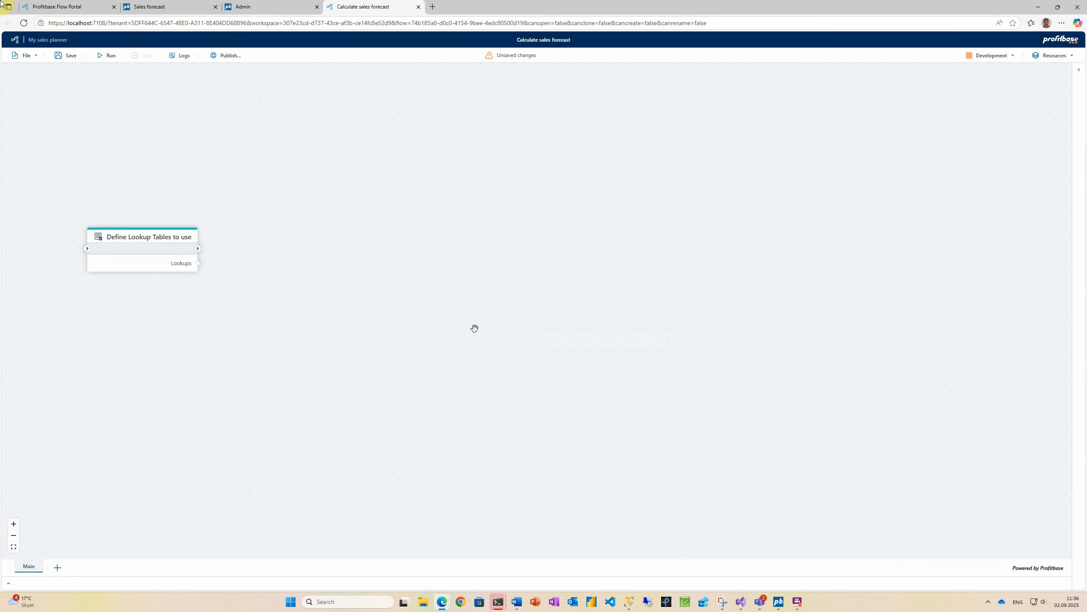
Step: Configure the Define Lookup Tables to use action with Price list as its lookup table
{"action": "left_click", "coordinate": [174, 260]}
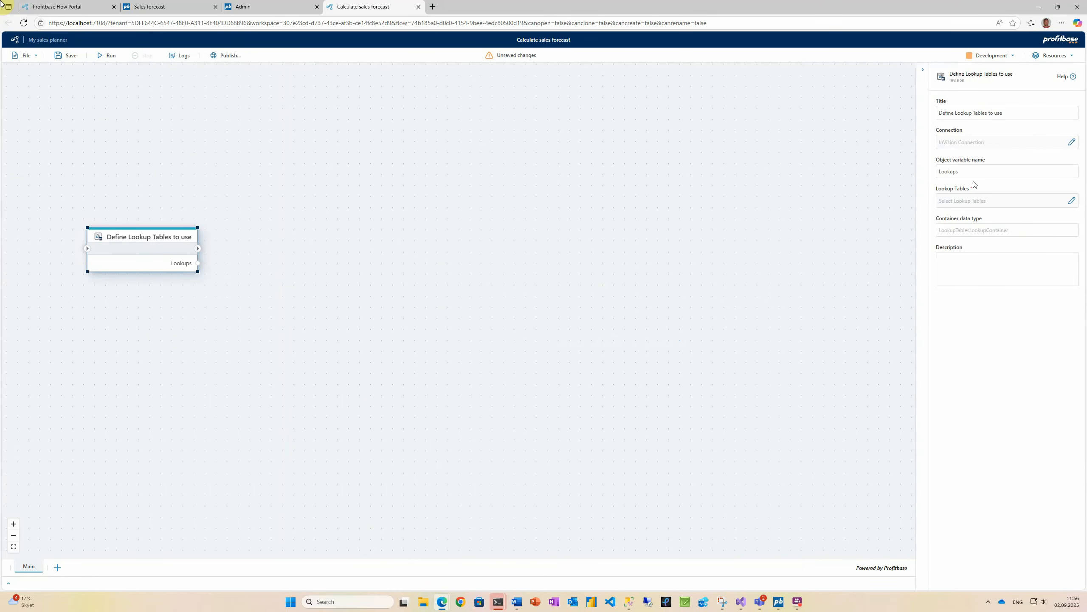
{"action": "left_click", "coordinate": [975, 200]}
{"action": "left_click", "coordinate": [147, 121]}
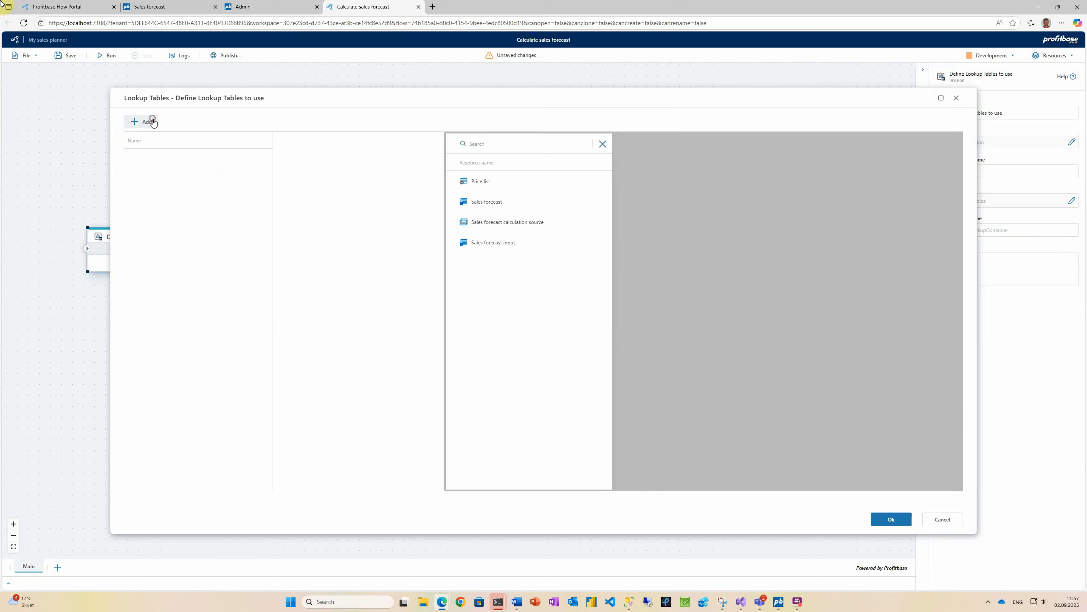
{"action": "left_click", "coordinate": [329, 181]}
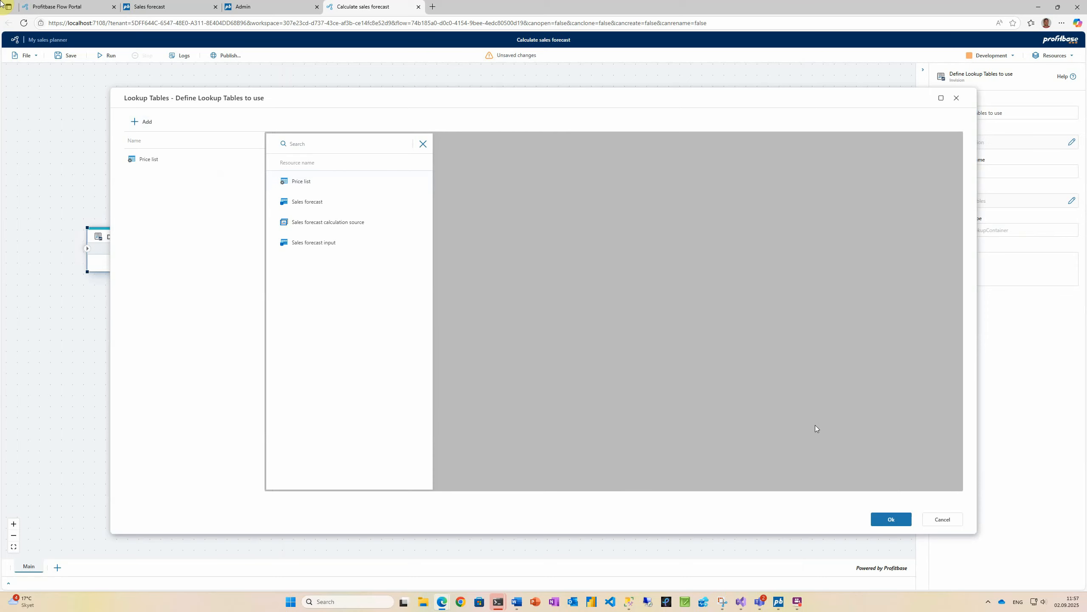
{"action": "left_click", "coordinate": [887, 519]}
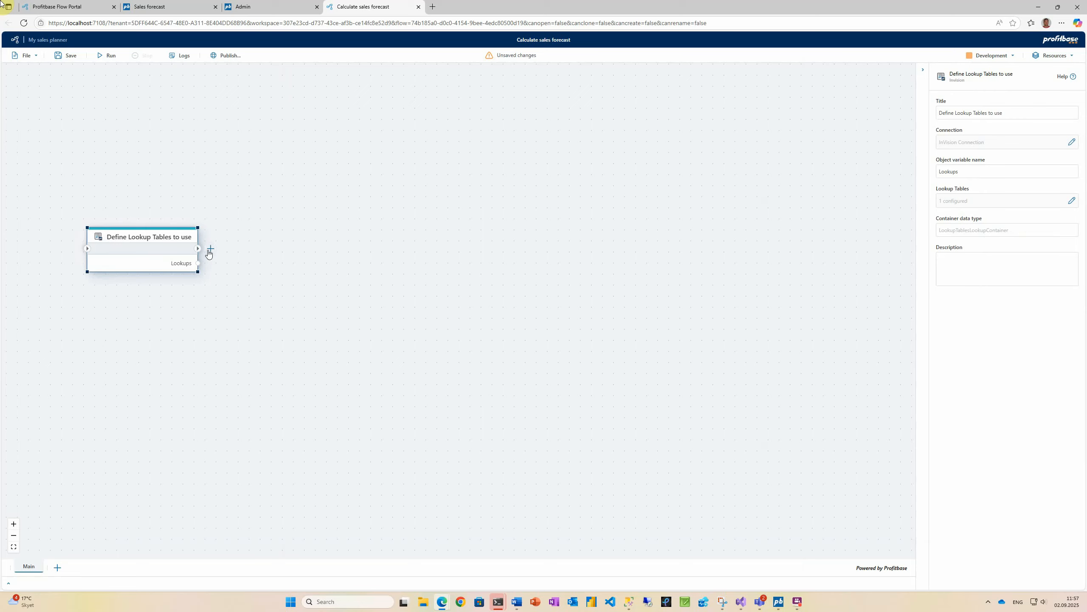
Step: Add a Define Auto Transactions to use action after the lookup tables action and configure it with one auto transaction set
{"action": "left_click", "coordinate": [210, 251]}
{"action": "type", "text": "aut"}
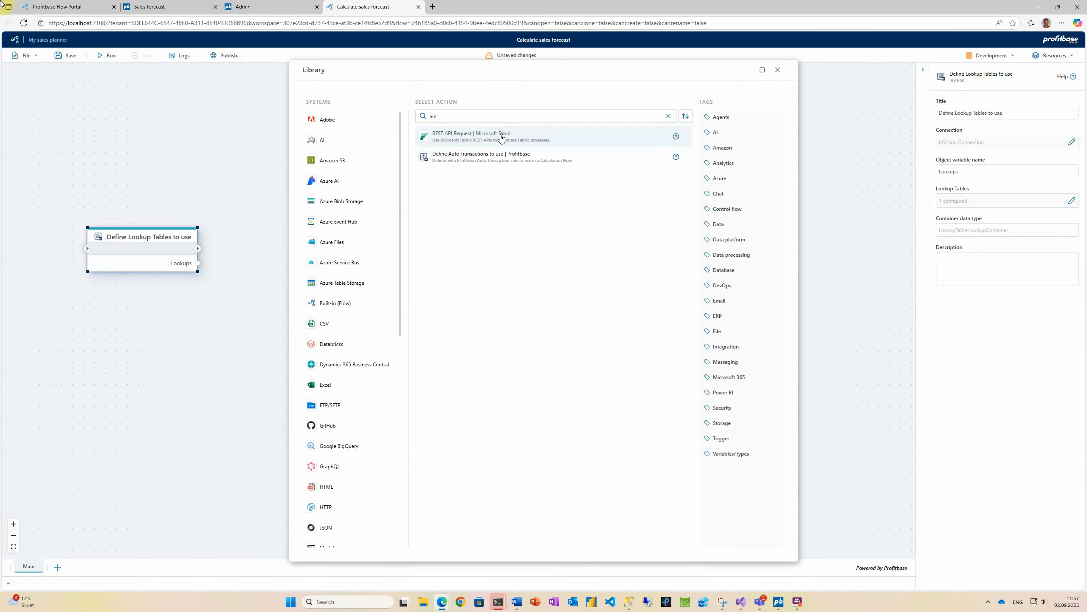
{"action": "left_click", "coordinate": [503, 153]}
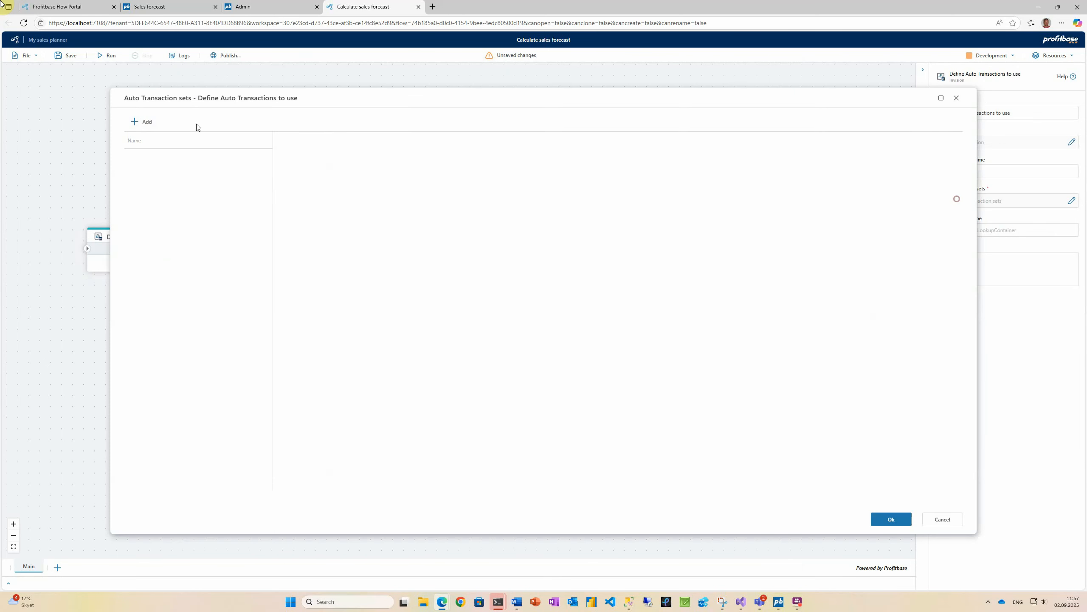
{"action": "left_click", "coordinate": [143, 122]}
{"action": "left_click", "coordinate": [335, 185]}
{"action": "left_click", "coordinate": [891, 518]}
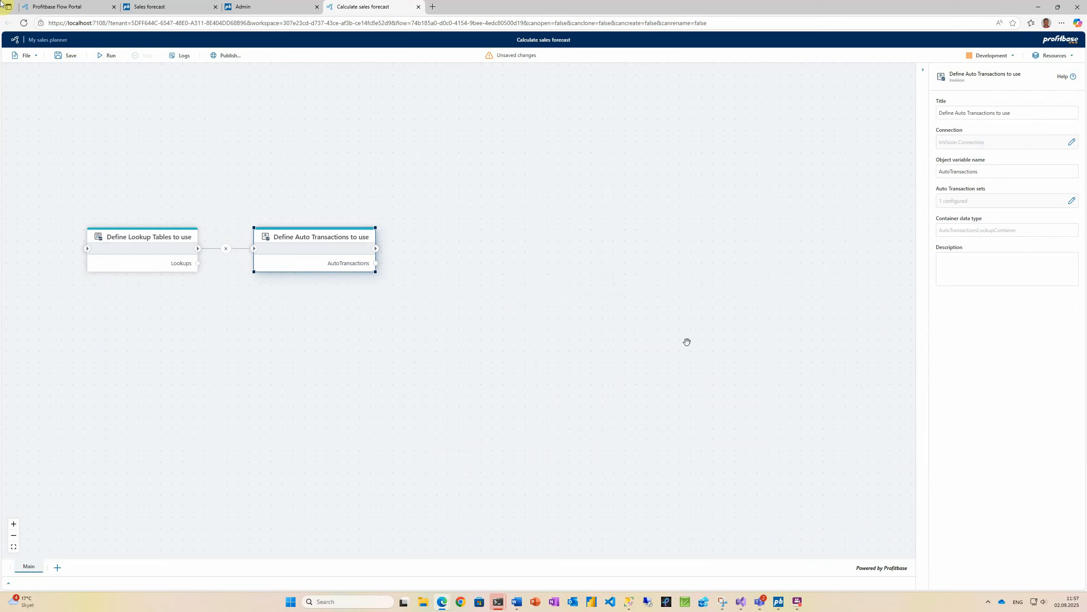
Step: Add a Define Calculation Flow output action after the auto transactions action and set its target table to Sales forecast
{"action": "left_click", "coordinate": [383, 249]}
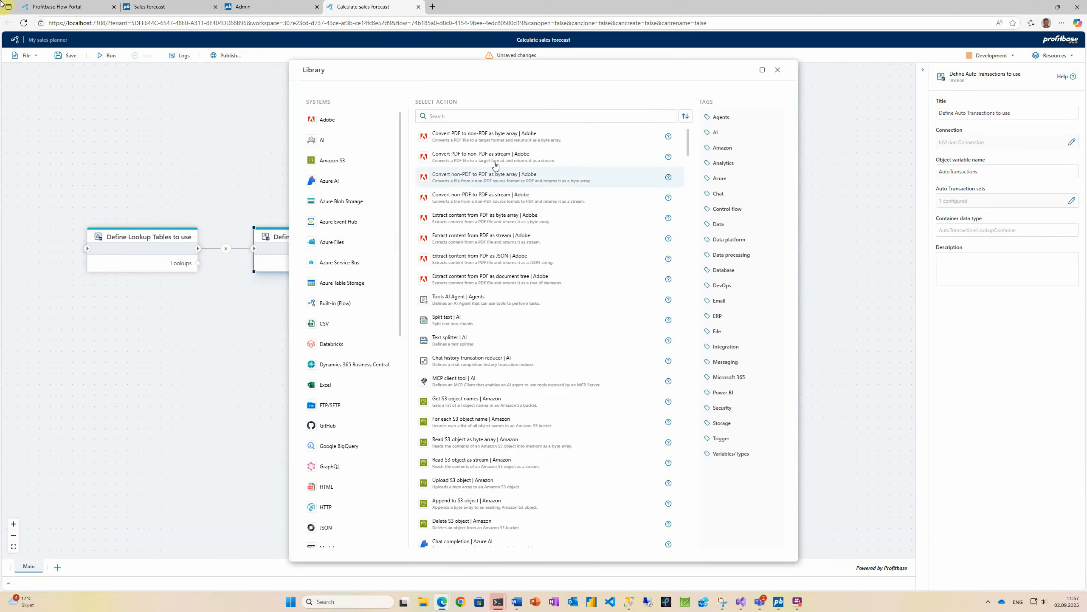
{"action": "type", "text": "outp"}
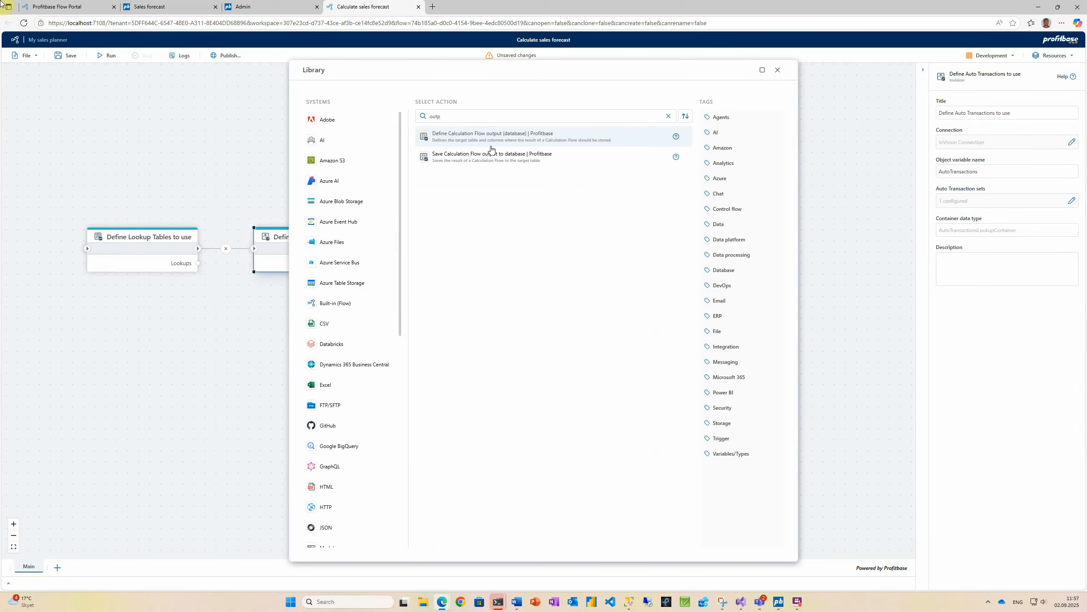
{"action": "left_click", "coordinate": [491, 137]}
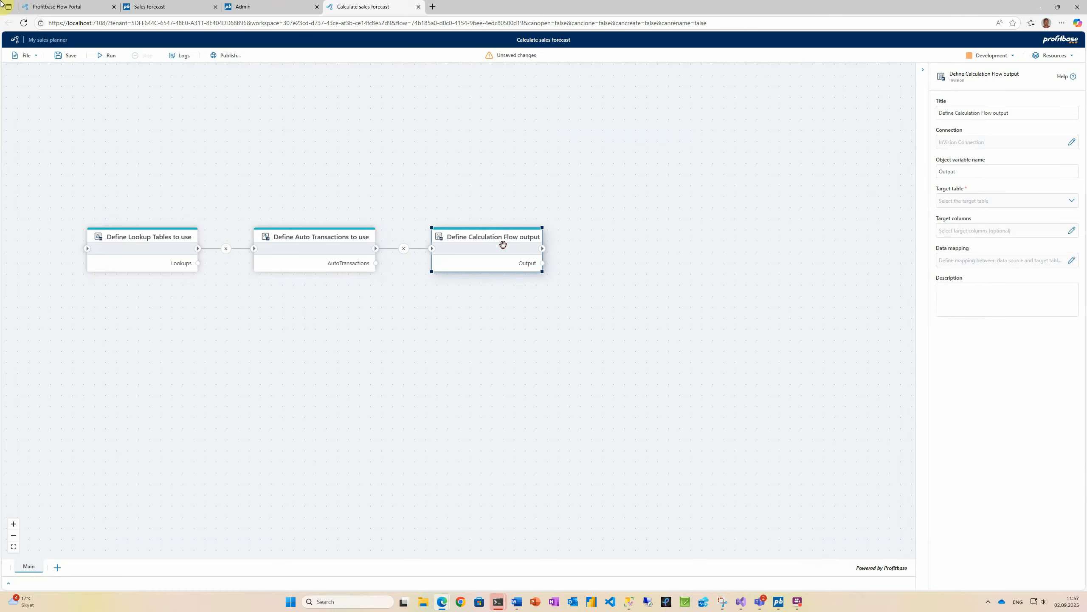
{"action": "left_click", "coordinate": [953, 201]}
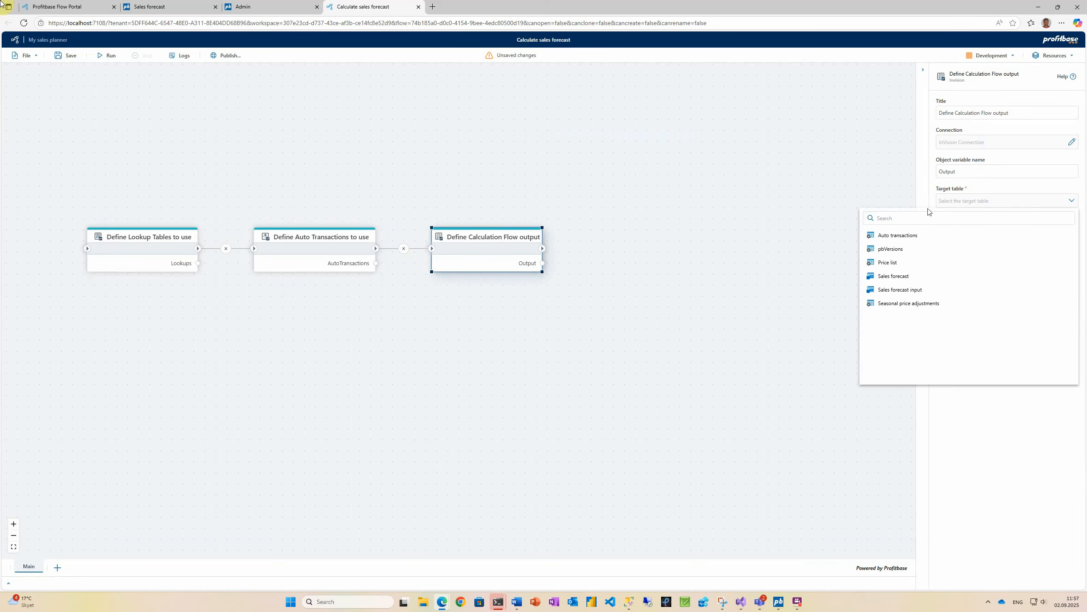
{"action": "left_click", "coordinate": [907, 277]}
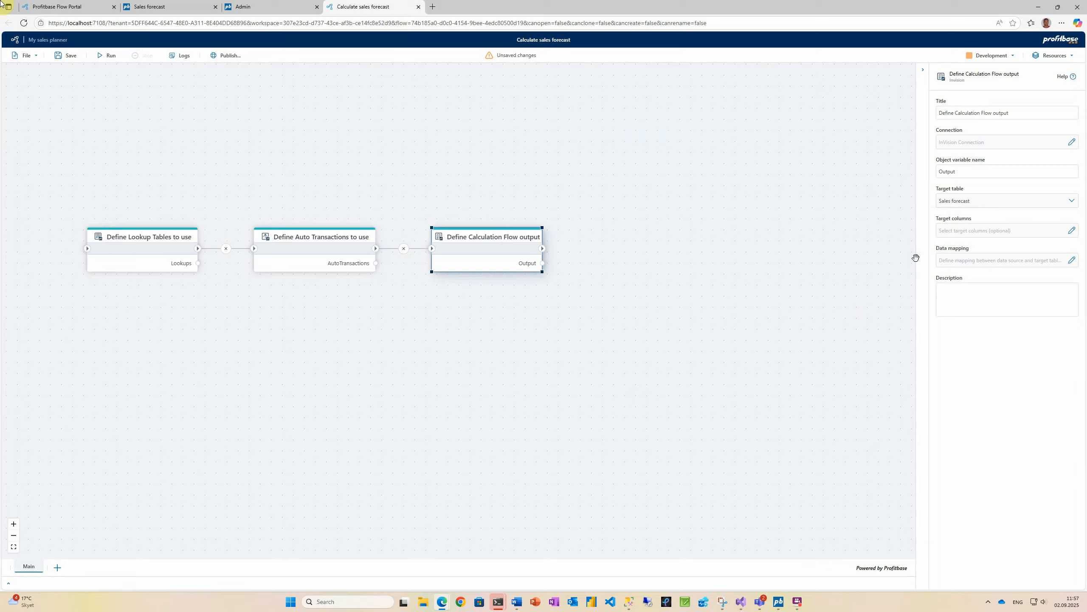
Step: Add target column rows to the calculation flow output and assign DepartmentID and ProductID to the first two
{"action": "left_click", "coordinate": [947, 234]}
{"action": "left_click", "coordinate": [515, 216]}
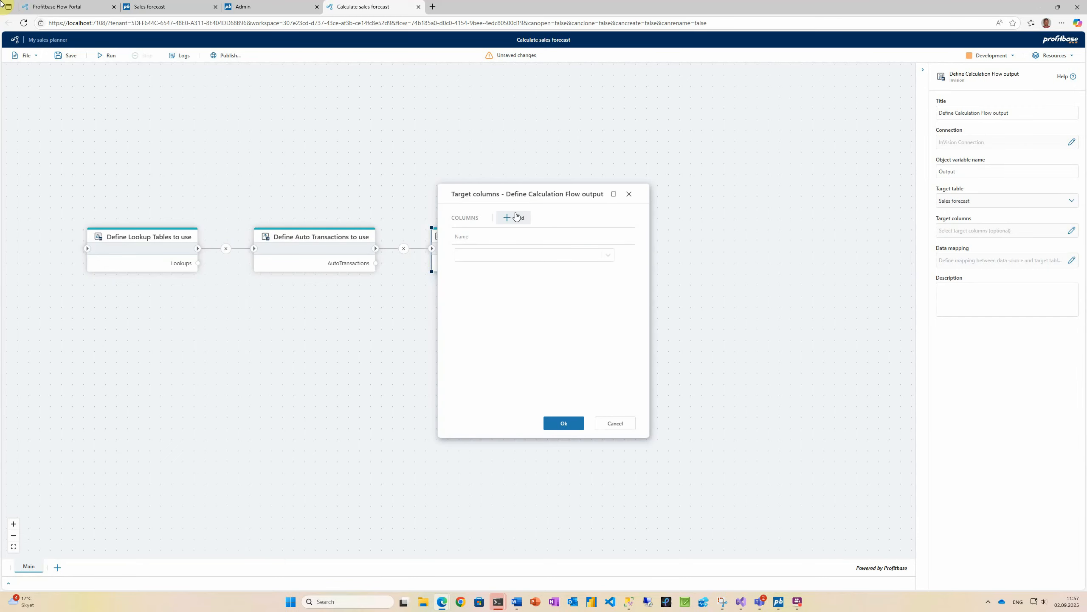
{"action": "left_click", "coordinate": [515, 217]}
{"action": "left_click", "coordinate": [515, 214]}
{"action": "left_click", "coordinate": [515, 213]}
{"action": "left_click", "coordinate": [510, 257]}
{"action": "left_click", "coordinate": [499, 272]}
{"action": "left_click", "coordinate": [498, 274]}
{"action": "left_click", "coordinate": [485, 308]}
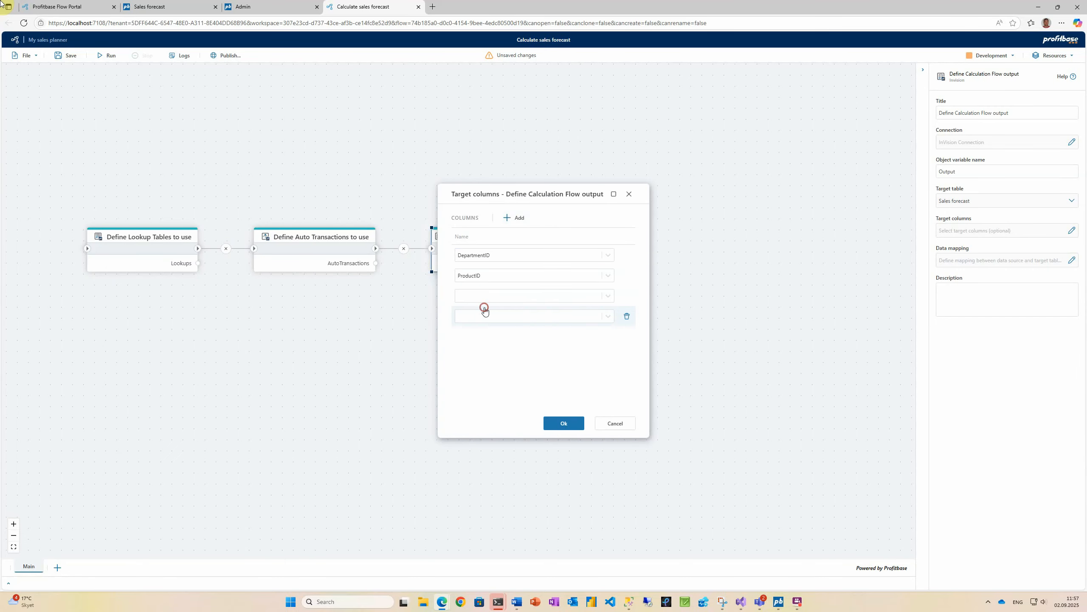
Step: Complete the output's target columns with CalcID, Amount and Transdate, and widen the action's block slightly
{"action": "left_click", "coordinate": [483, 298]}
{"action": "left_click", "coordinate": [478, 342]}
{"action": "left_click", "coordinate": [484, 316]}
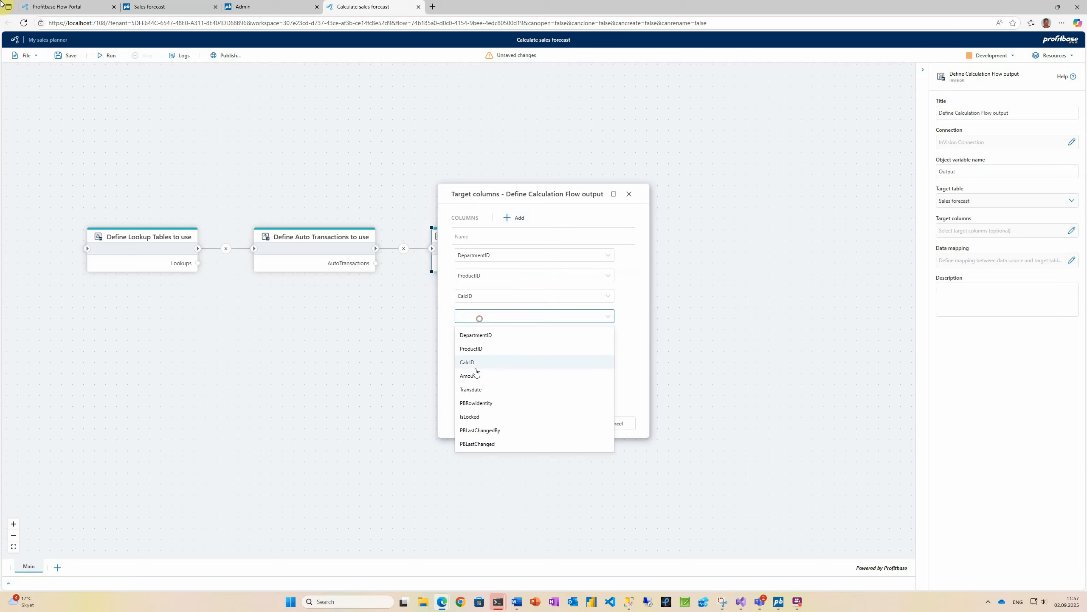
{"action": "left_click", "coordinate": [476, 371]}
{"action": "left_click", "coordinate": [508, 216]}
{"action": "left_click", "coordinate": [490, 337]}
{"action": "left_click", "coordinate": [478, 387]}
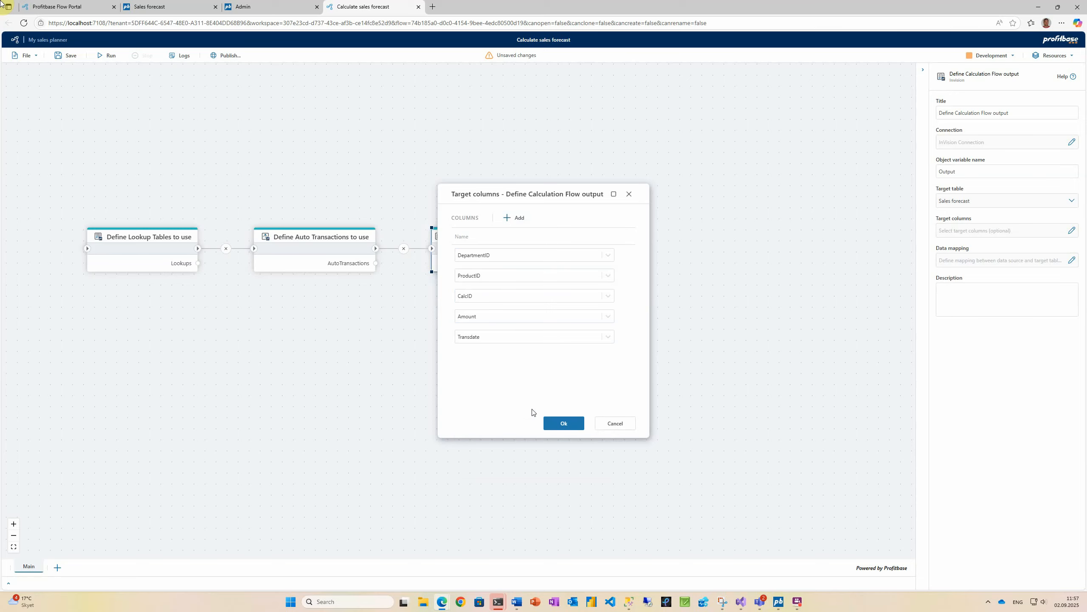
{"action": "left_click", "coordinate": [552, 428]}
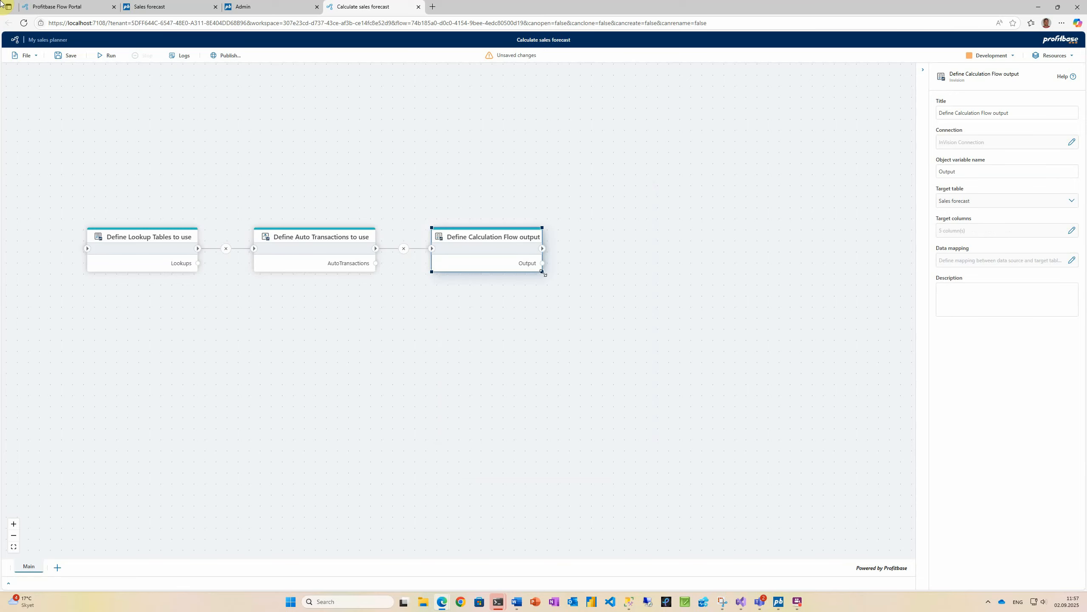
{"action": "left_click_drag", "start_coordinate": [542, 271], "coordinate": [556, 273]}
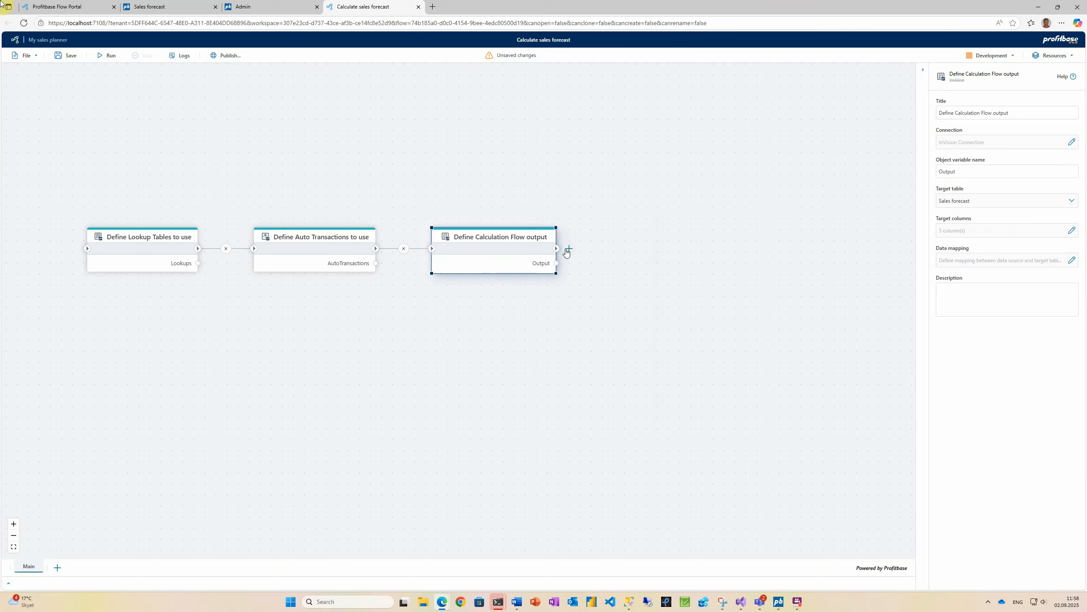
Step: Add a Read Calculation Flow input (database) action after the output definition, with Sales forecast calculation source as its source table
{"action": "left_click", "coordinate": [568, 250]}
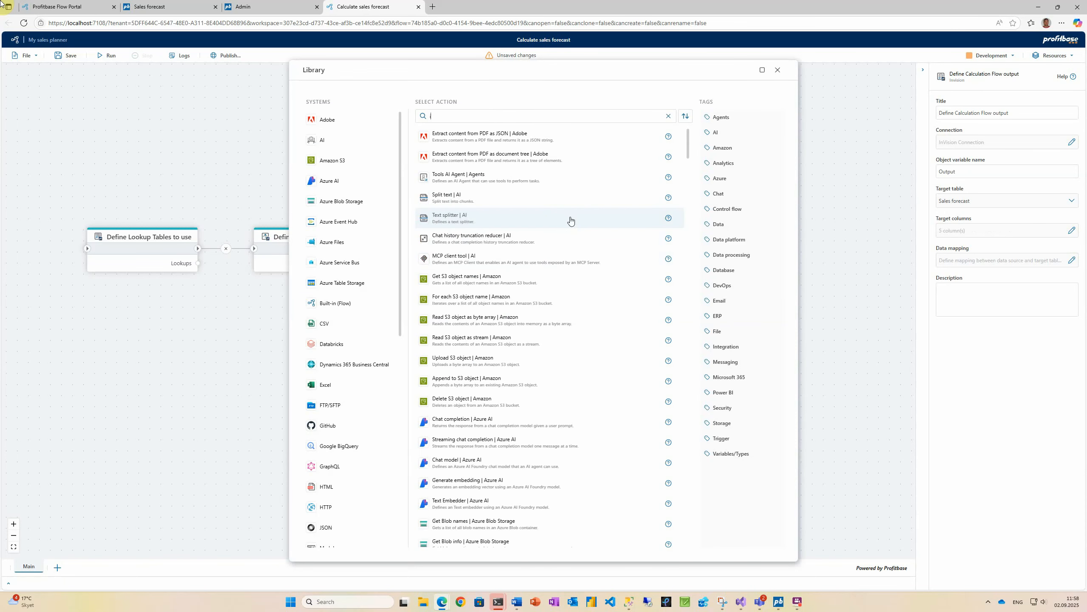
{"action": "type", "text": "inpu"}
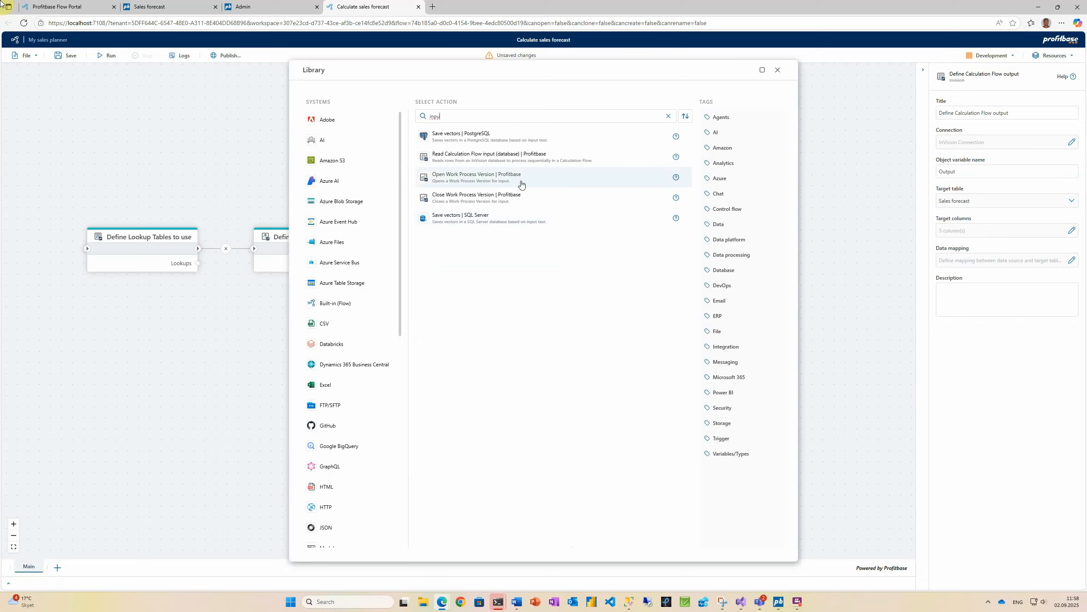
{"action": "left_click", "coordinate": [492, 156]}
{"action": "left_click_drag", "start_coordinate": [672, 180], "coordinate": [535, 181]}
{"action": "left_click", "coordinate": [535, 247]}
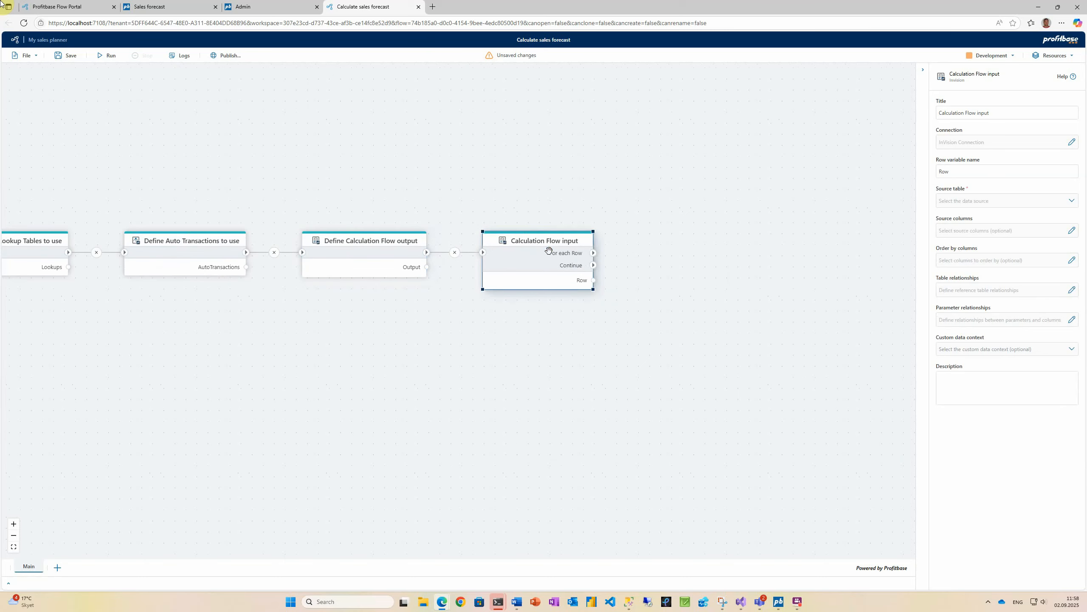
{"action": "left_click", "coordinate": [960, 201]}
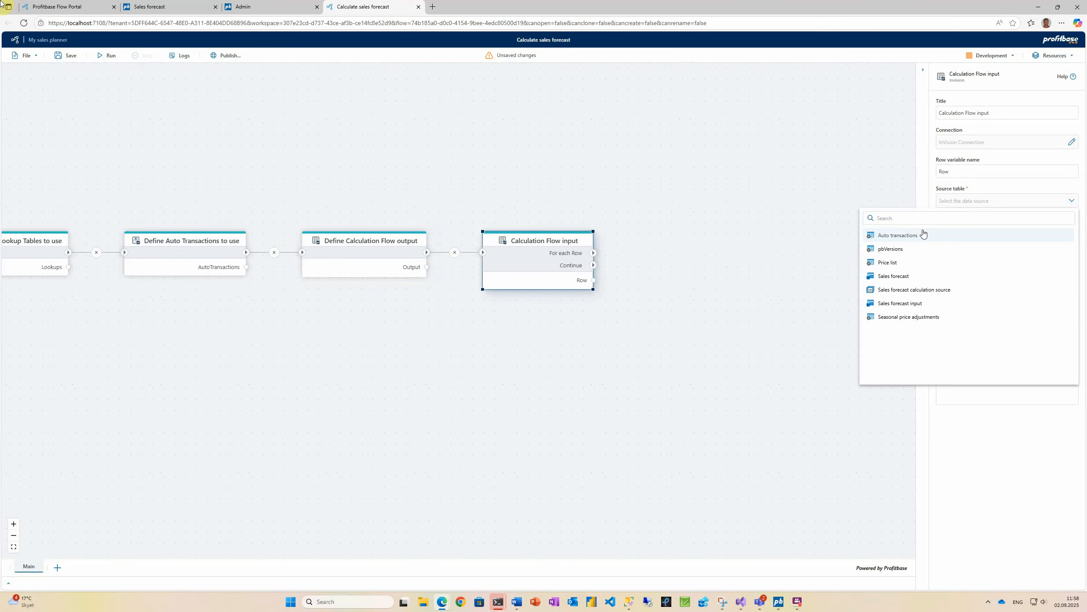
{"action": "left_click", "coordinate": [919, 290]}
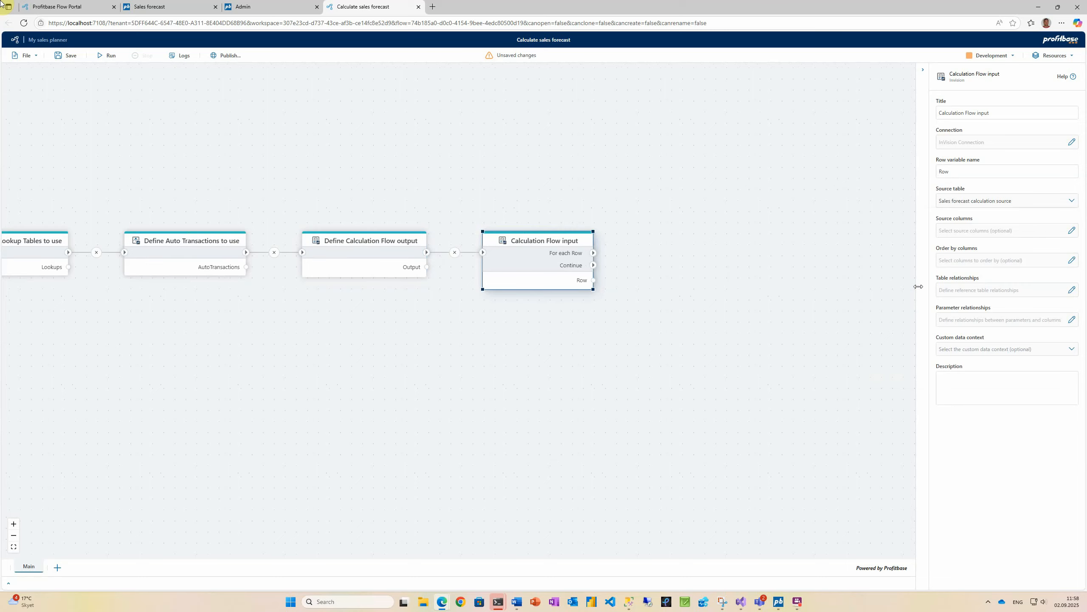
Step: Add a Function action to the For each Row branch of Calculation Flow input and name the function SetContext
{"action": "left_click_drag", "start_coordinate": [821, 267], "coordinate": [738, 261]}
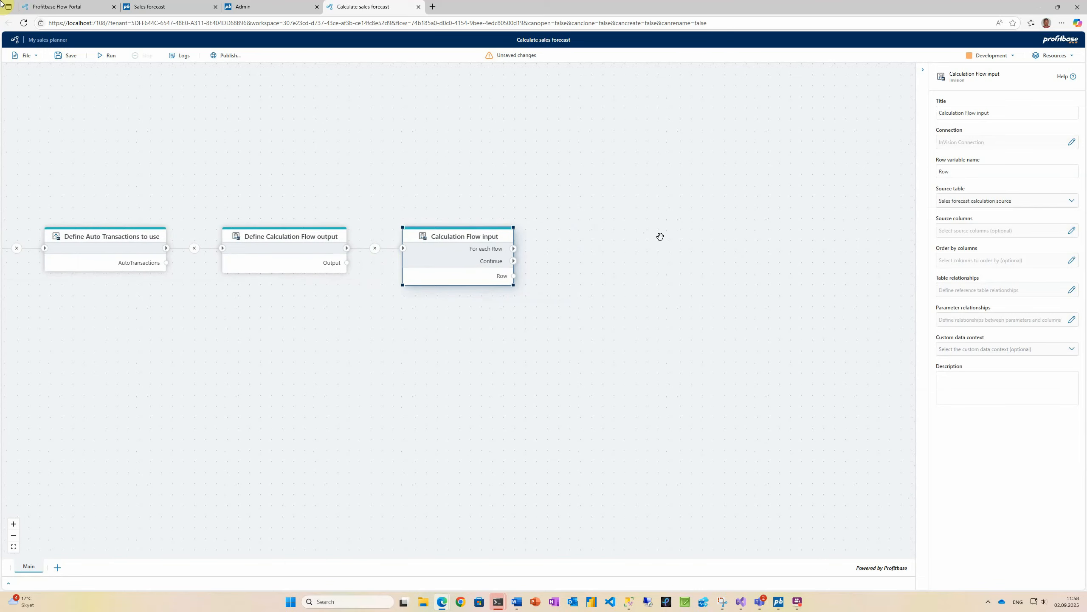
{"action": "left_click", "coordinate": [527, 249]}
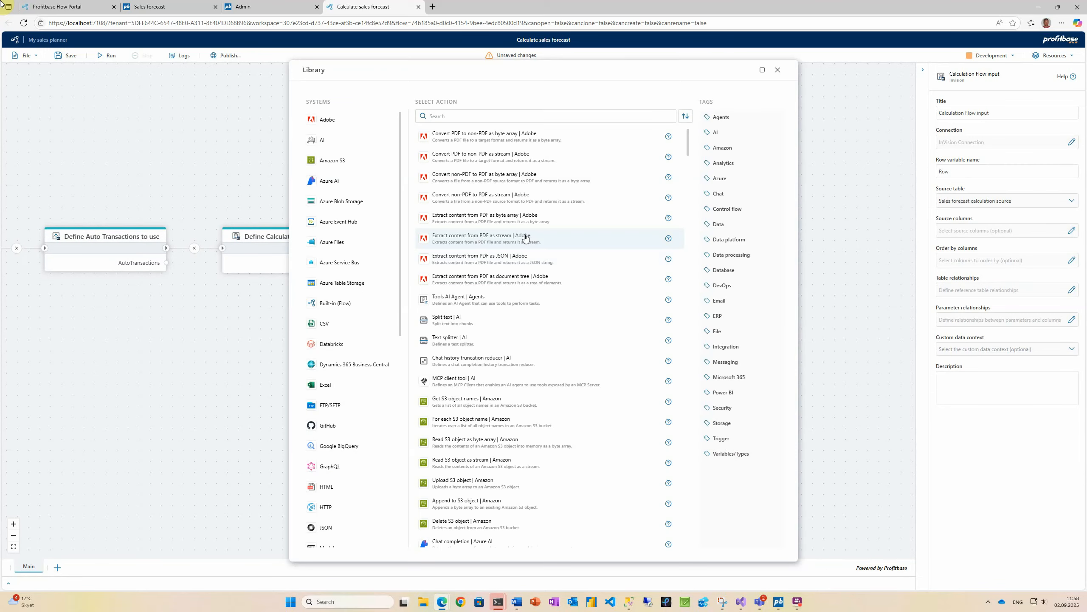
{"action": "type", "text": "fun"}
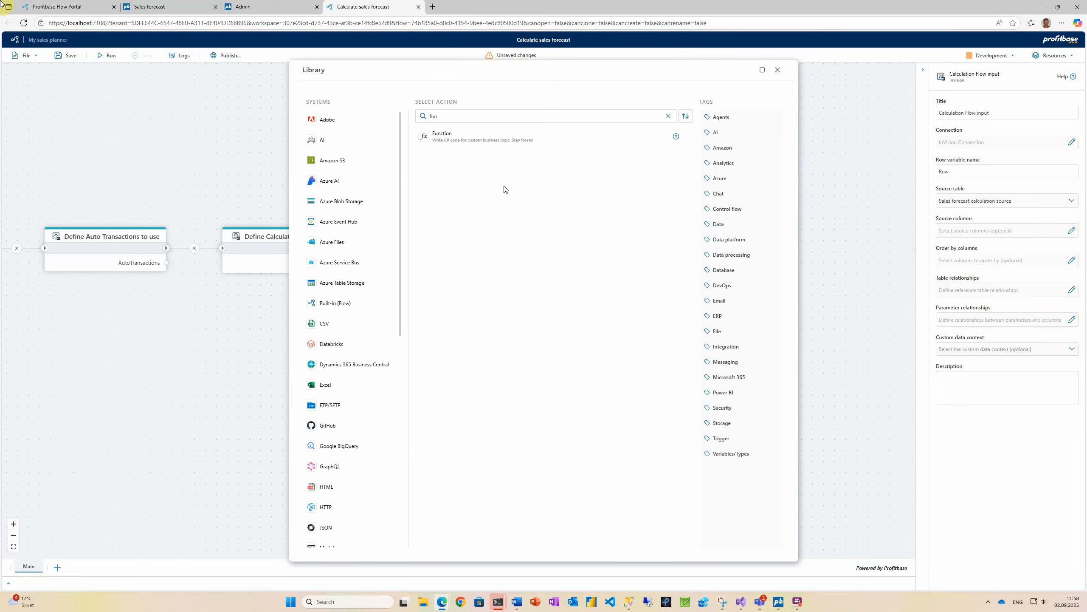
{"action": "left_click", "coordinate": [467, 137]}
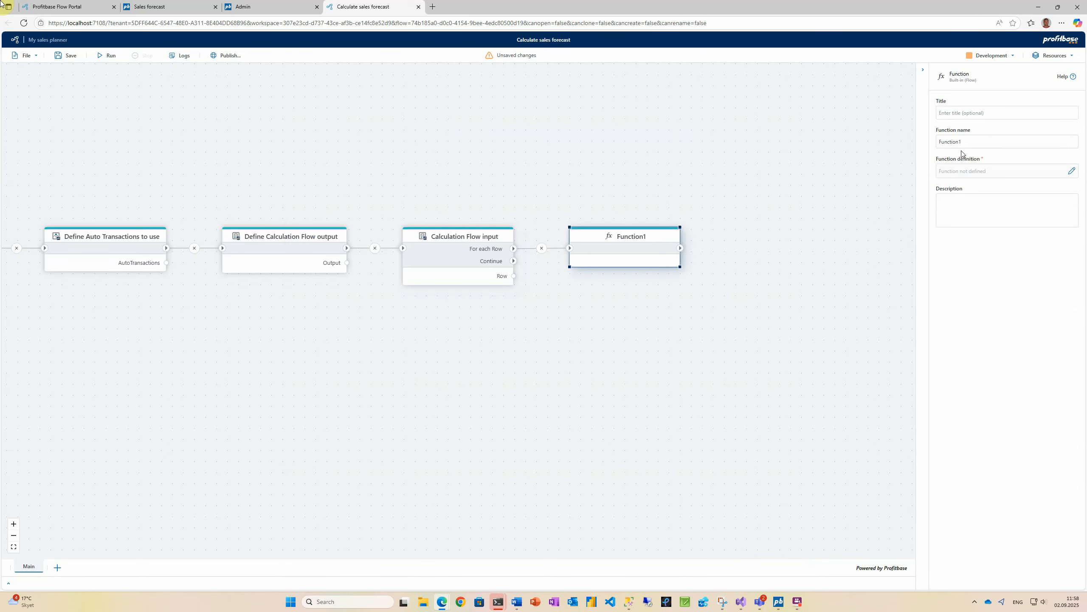
{"action": "left_click", "coordinate": [970, 146]}
{"action": "type", "text": "SetContext"}
Step: Rename the object variable of the Define Lookup Tables to use action to Assumptions
{"action": "left_click_drag", "start_coordinate": [202, 332], "coordinate": [510, 320]}
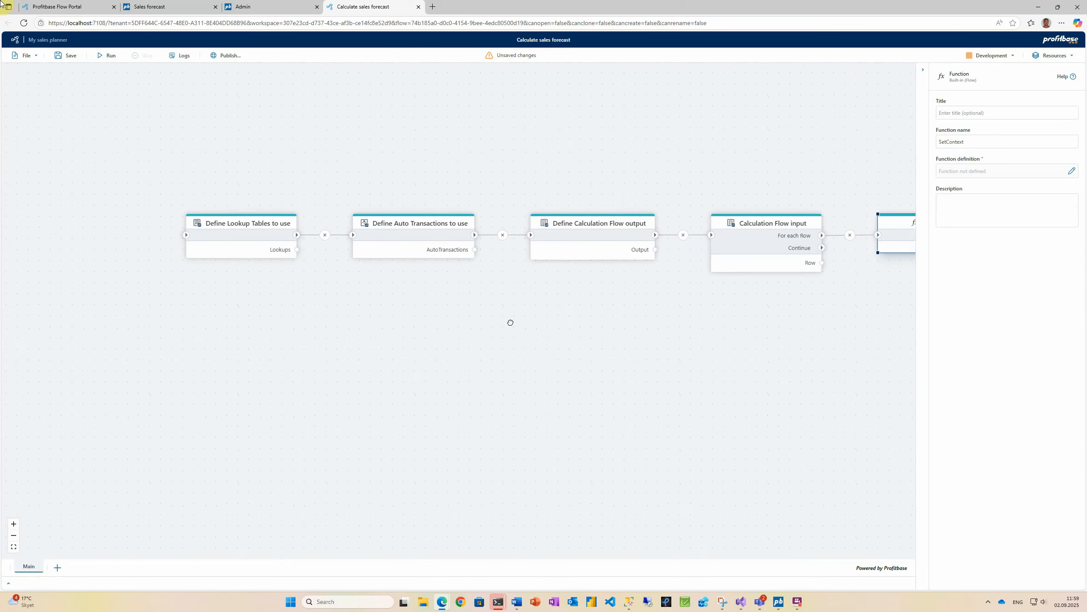
{"action": "left_click", "coordinate": [290, 244]}
{"action": "left_click", "coordinate": [978, 170]}
{"action": "key", "text": "ctrl+a"}
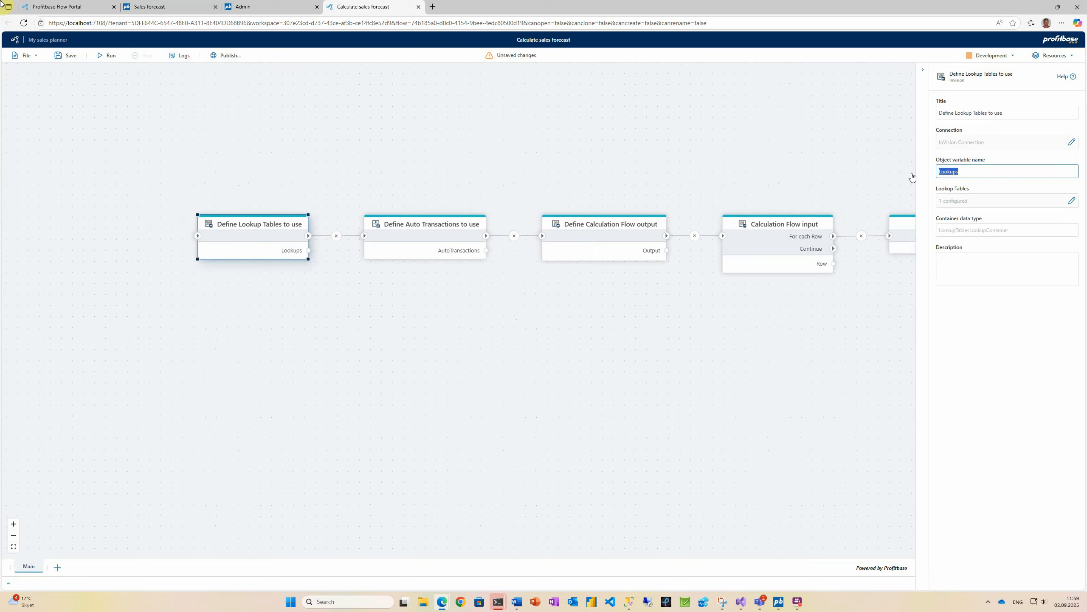
{"action": "type", "text": "Assumptions"}
Step: Define a parameter named input for the SetContext function, with the row from Calculation Flow input as its value
{"action": "left_click_drag", "start_coordinate": [806, 151], "coordinate": [511, 144]}
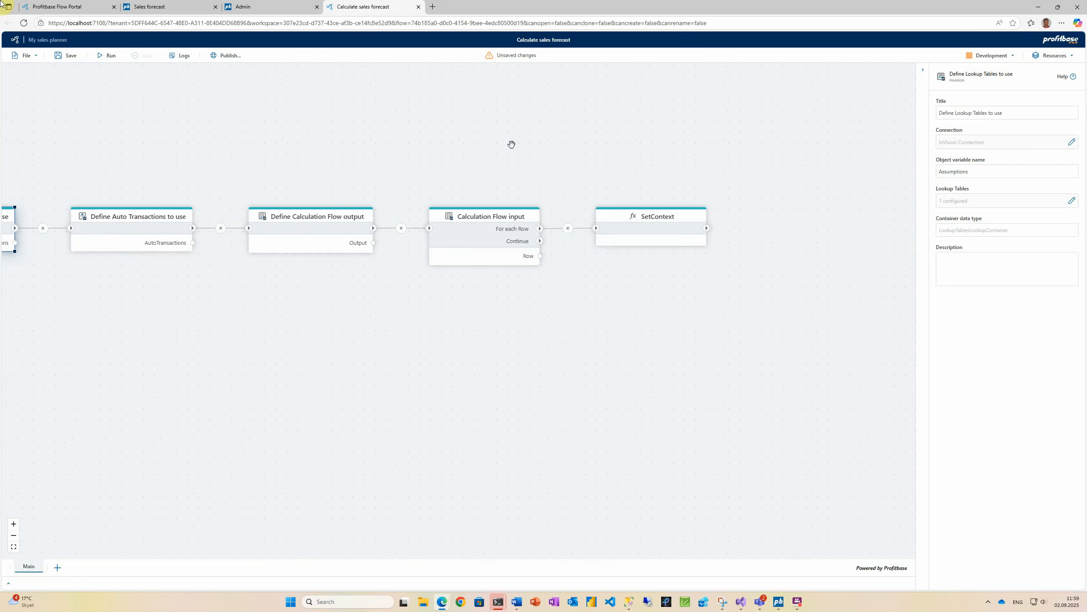
{"action": "left_click", "coordinate": [651, 232]}
{"action": "left_click", "coordinate": [941, 170]}
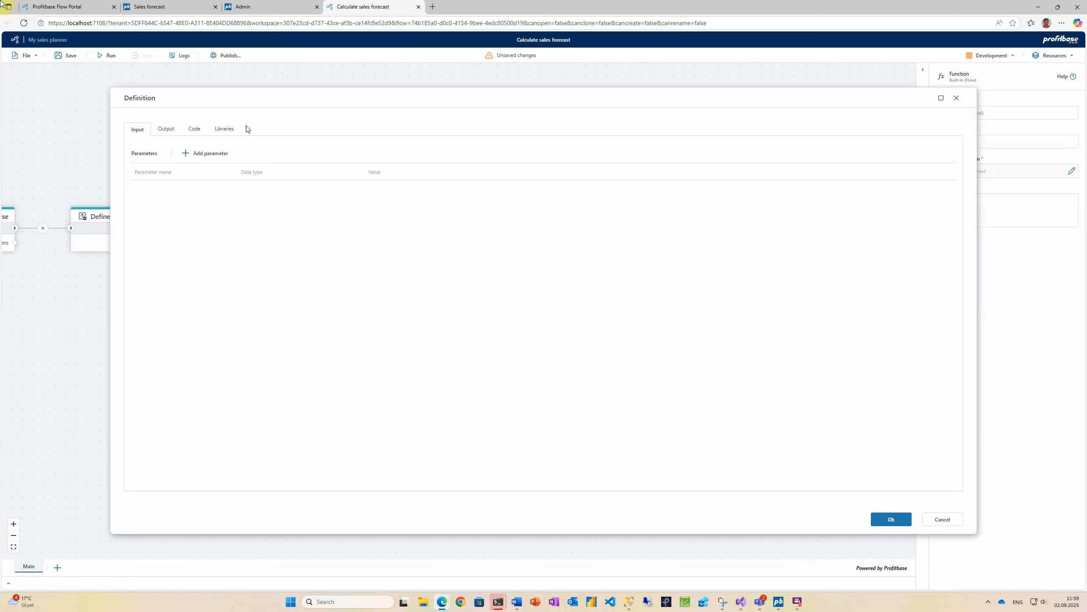
{"action": "left_click", "coordinate": [143, 135]}
{"action": "left_click", "coordinate": [188, 155]}
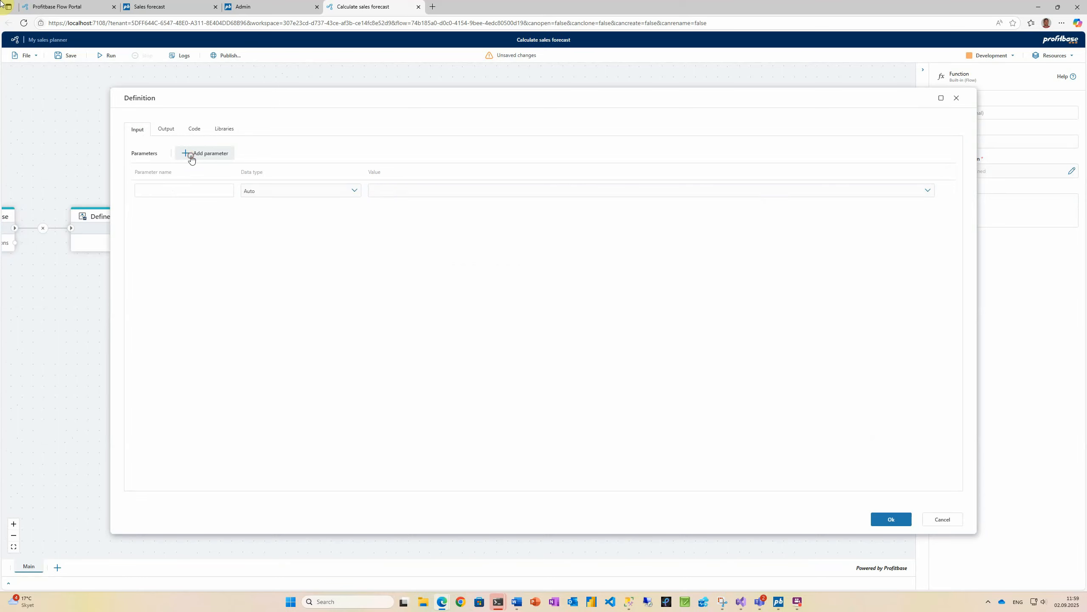
{"action": "left_click", "coordinate": [186, 188]}
{"action": "type", "text": "input"}
{"action": "left_click", "coordinate": [382, 190]}
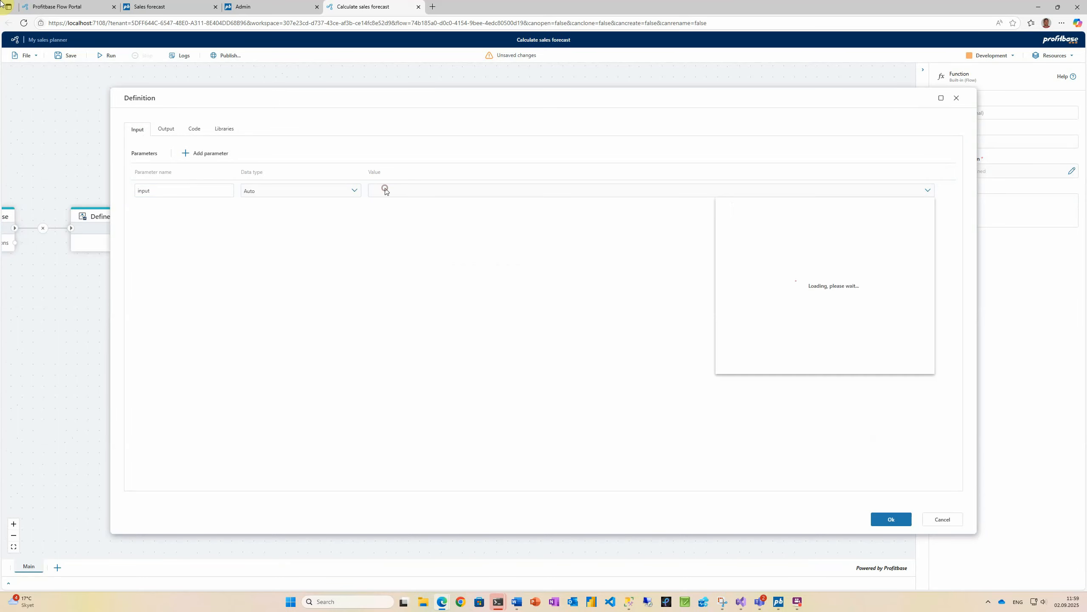
{"action": "left_click", "coordinate": [724, 247]}
{"action": "left_click", "coordinate": [760, 257]}
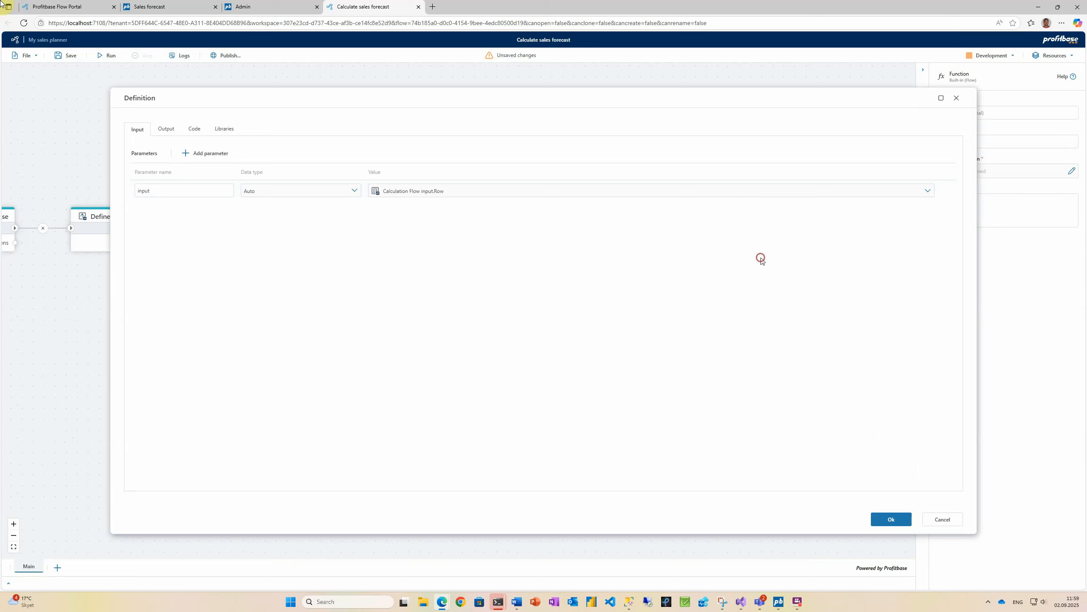
Step: Write the first line of the SetContext code: this.Assumptions.UseContext(input);
{"action": "left_click", "coordinate": [194, 129]}
{"action": "type", "text": "this.Ass"}
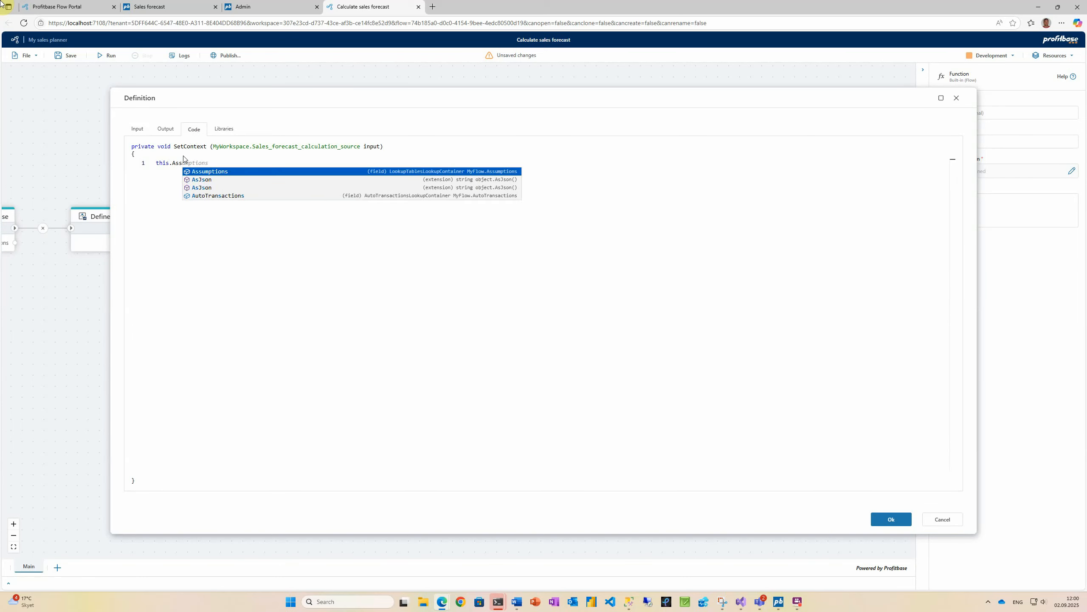
{"action": "key", "text": "Tab"}
{"action": "type", "text": ".use"}
{"action": "key", "text": "Tab"}
{"action": "type", "text": "(input)"}
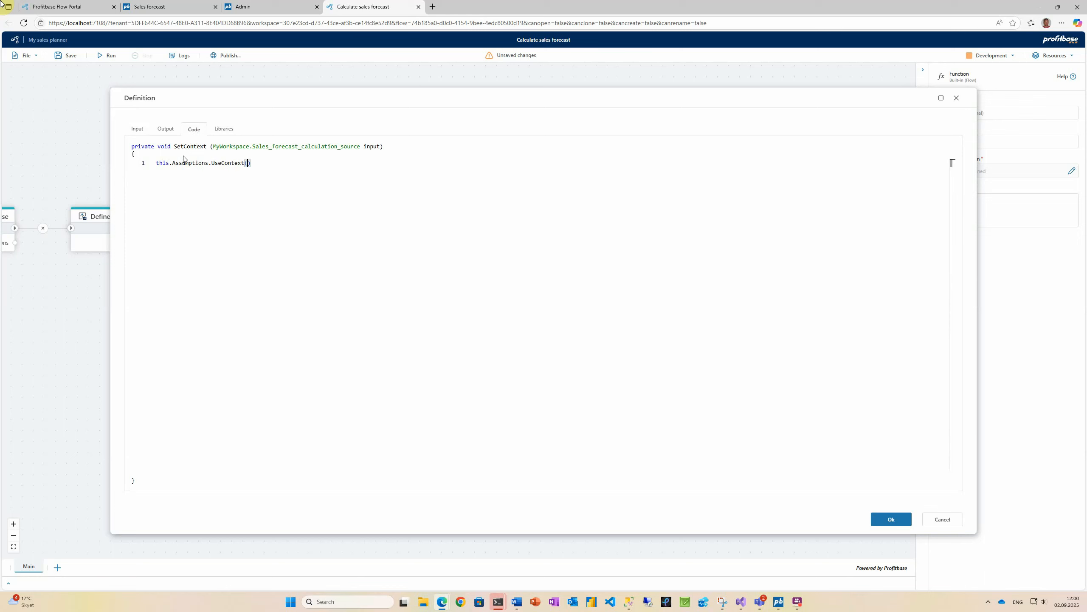
{"action": "type", "text": "; "}
Step: Add the second line to the SetContext code: this.AutoTransactions.UseContext(input);
{"action": "type", "text": "this.au"}
{"action": "key", "text": "Tab"}
{"action": "type", "text": ".use"}
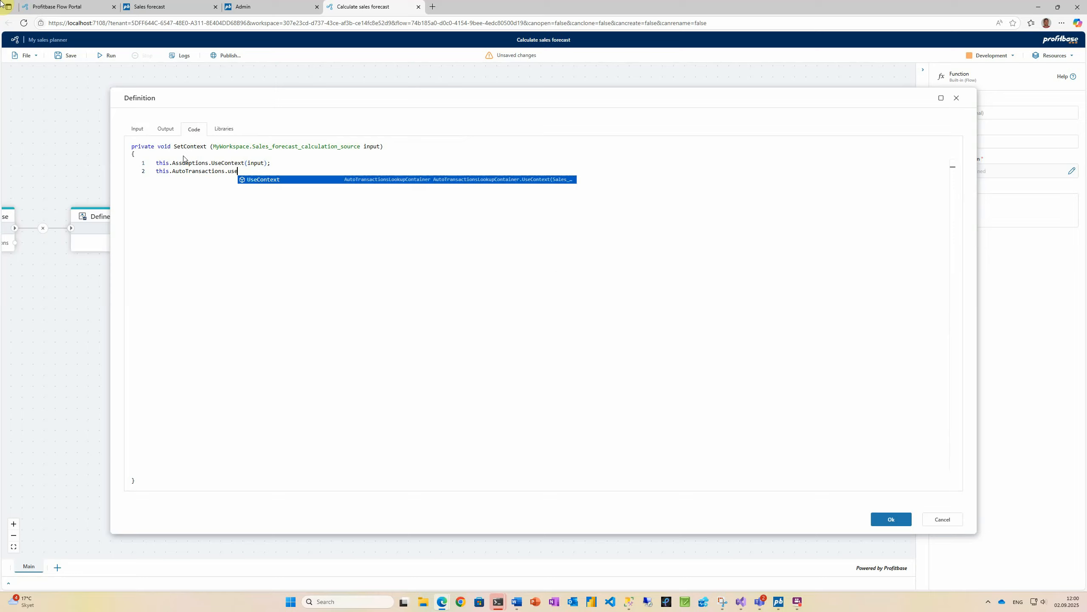
{"action": "key", "text": "Tab"}
{"action": "type", "text": "(input)"}
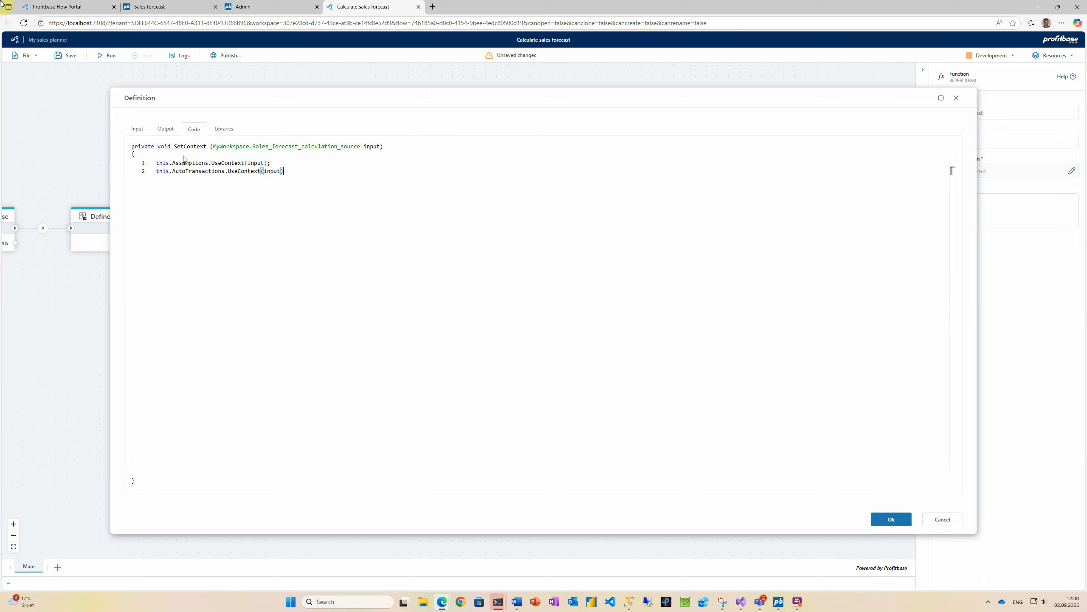
{"action": "type", "text": ";"}
Step: Add this.Output.UseContext(input); as the third code line, accept the function definition and save the flow
{"action": "key", "text": "Return"}
{"action": "type", "text": "this"}
{"action": "type", "text": ".Output.UseContext(input"}
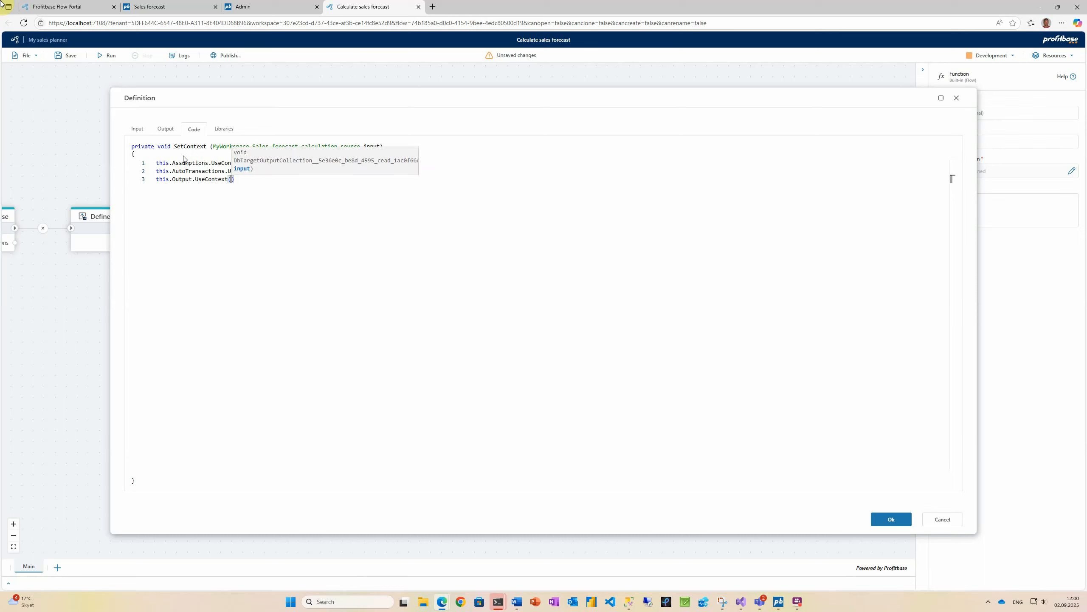
{"action": "type", "text": ");"}
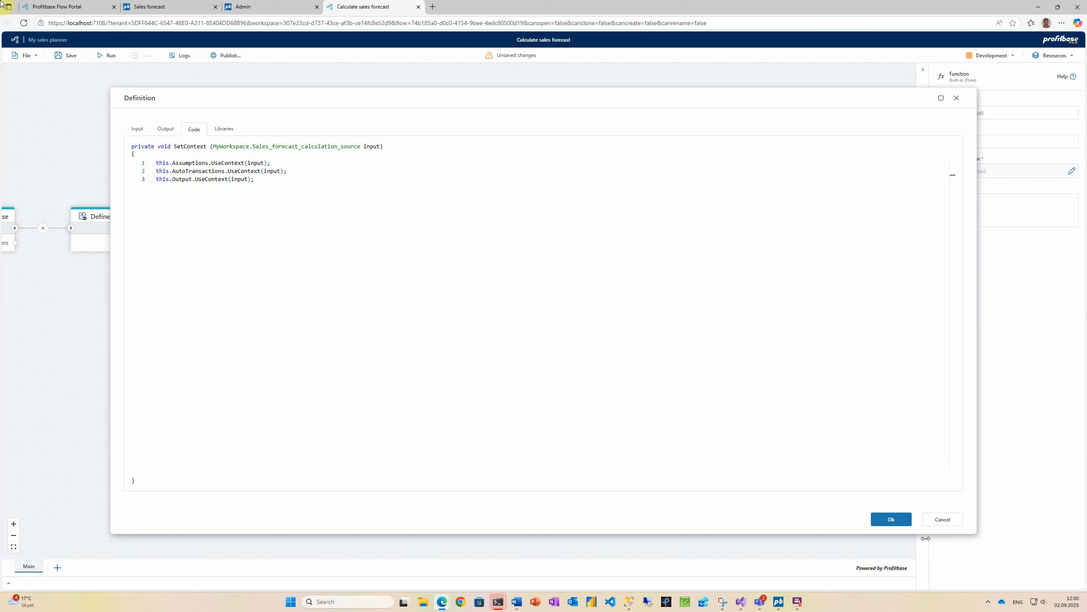
{"action": "left_click", "coordinate": [892, 519]}
{"action": "key", "text": "ctrl+s"}
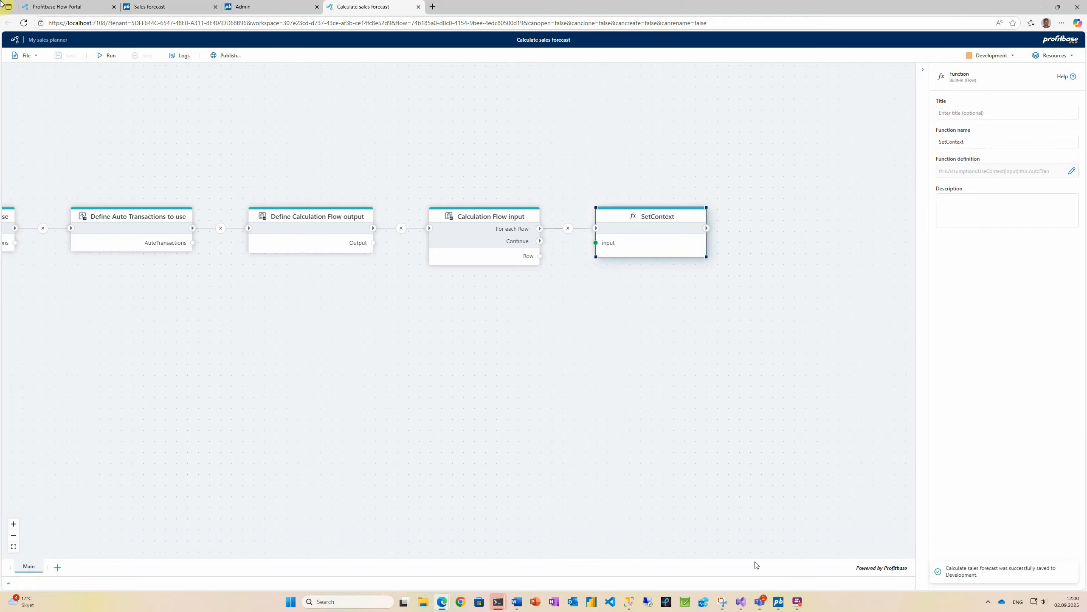
Step: Switch to Profitbase InVision, open the transaction pipeline of Seasonal price adjustments and enable its distributer configuration
{"action": "left_click", "coordinate": [778, 602]}
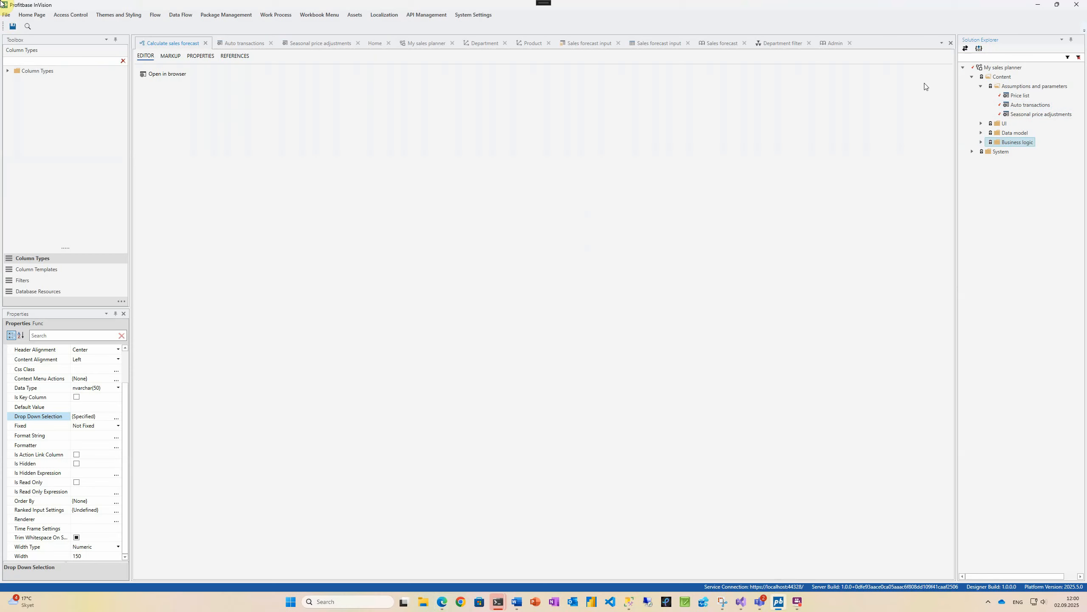
{"action": "double_click", "coordinate": [1031, 113]}
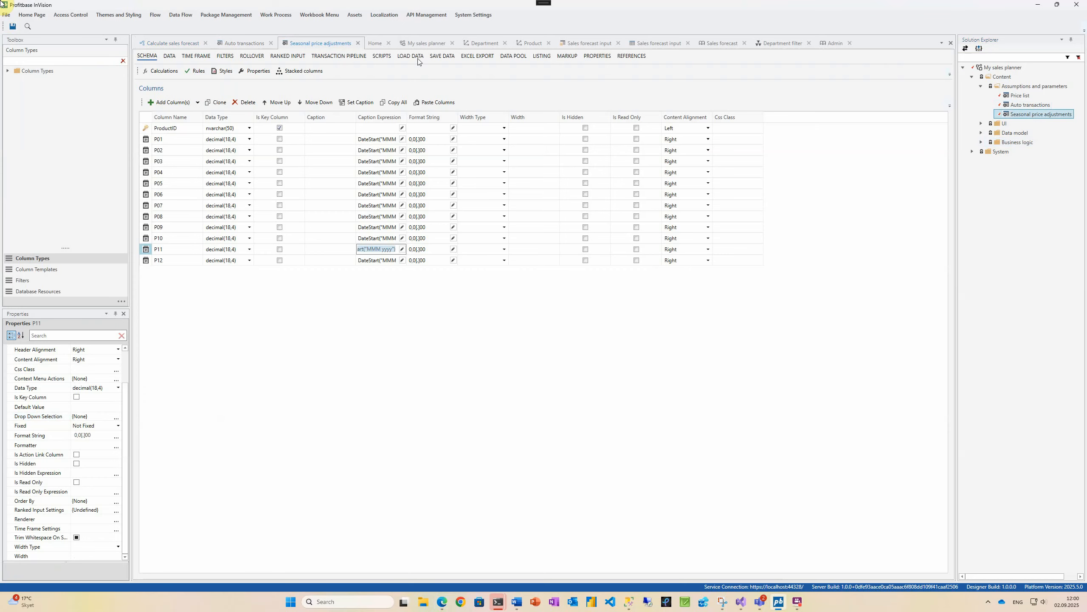
{"action": "left_click", "coordinate": [345, 58]}
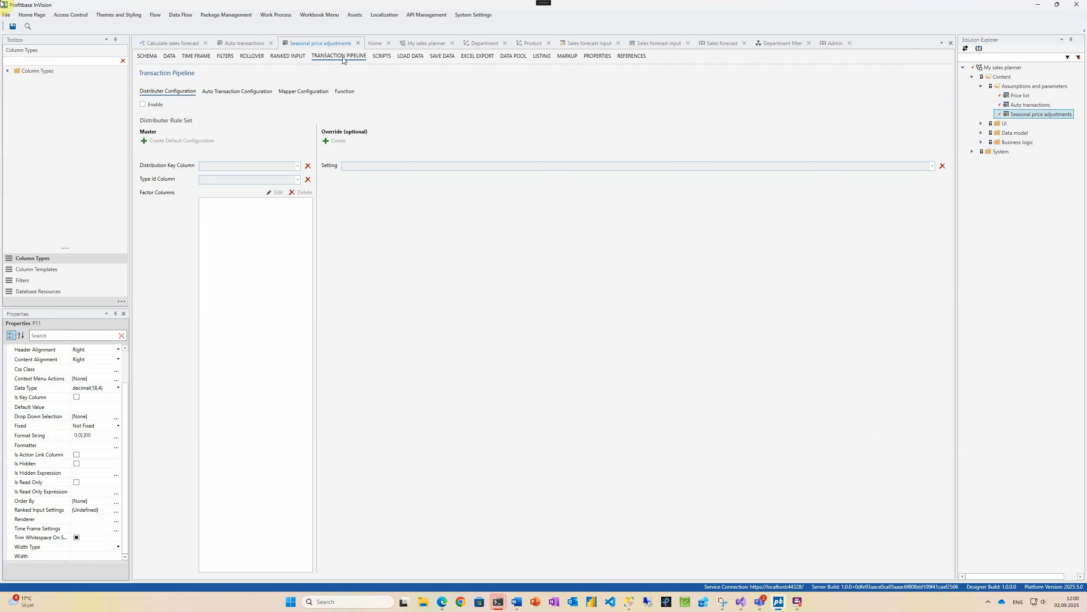
{"action": "left_click", "coordinate": [143, 104]}
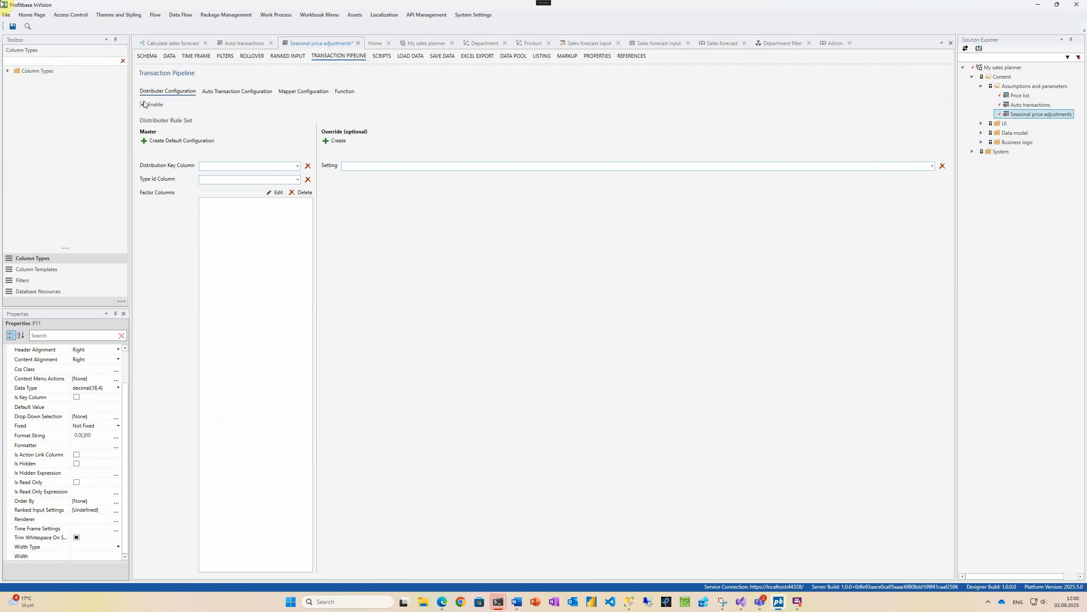
Step: Set ProductID as the distribution key column and select all period columns P01 to P12 as factor columns, then save
{"action": "left_click", "coordinate": [221, 166]}
{"action": "left_click", "coordinate": [220, 175]}
{"action": "left_click", "coordinate": [276, 193]}
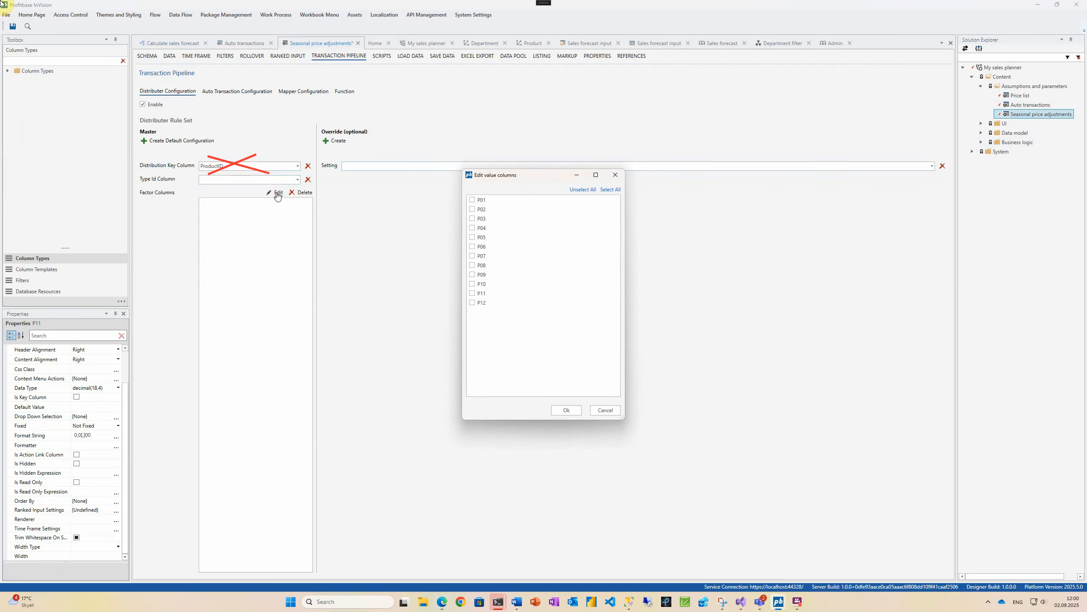
{"action": "left_click", "coordinate": [604, 190]}
{"action": "left_click", "coordinate": [577, 410]}
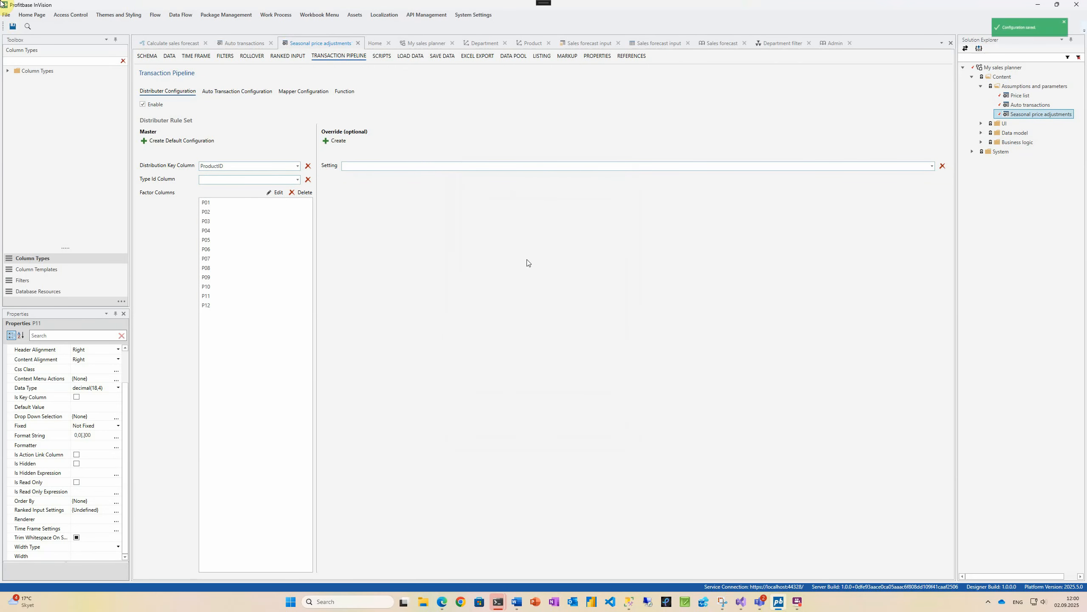
Step: Switch back to the Calculate sales forecast flow and add Define Distribution Keys to use, connected ahead of Define Lookup Tables to use
{"action": "key", "text": "alt+Tab"}
{"action": "scroll", "coordinate": [184, 193], "scroll_direction": "left", "scroll_amount": 10}
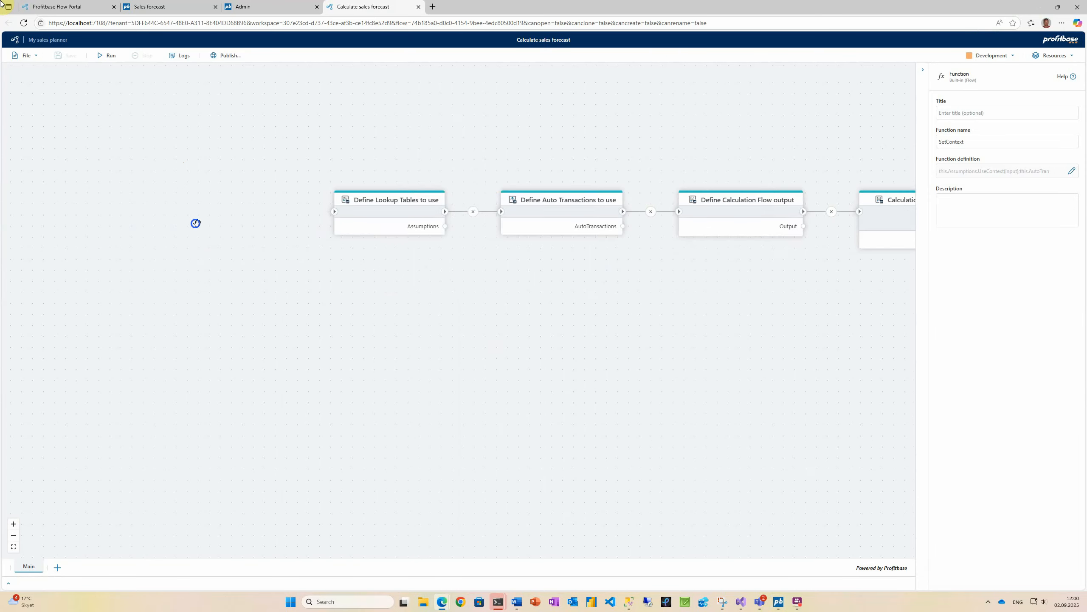
{"action": "right_click", "coordinate": [193, 221]}
{"action": "left_click", "coordinate": [233, 231]}
{"action": "type", "text": "dist"}
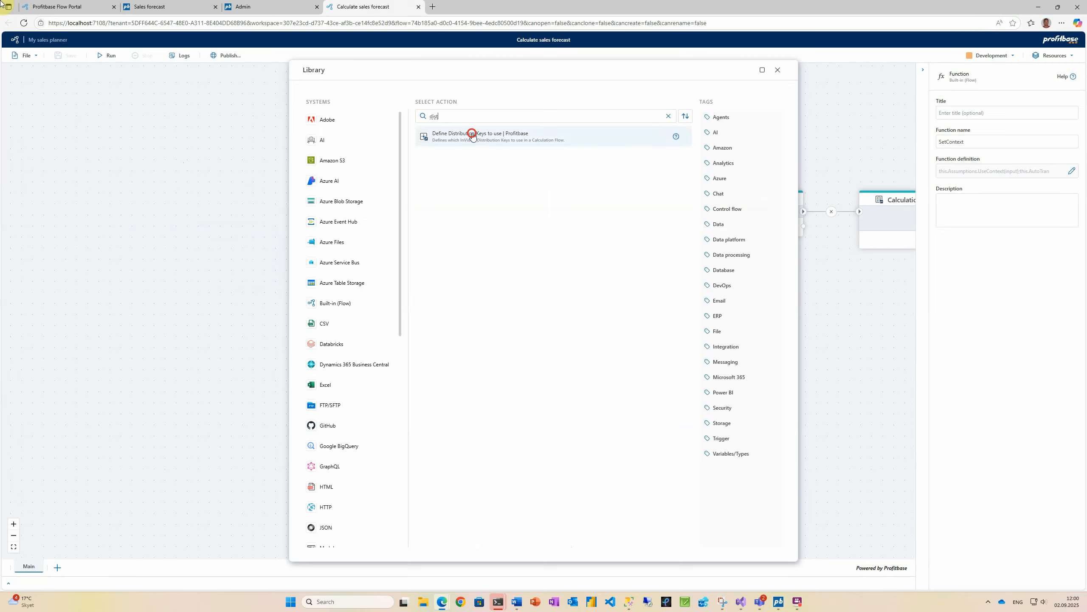
{"action": "left_click", "coordinate": [472, 135]}
{"action": "left_click_drag", "start_coordinate": [286, 242], "coordinate": [334, 211]}
Step: Add Seasonal price adjustments to the distribution key sets of the Define Distribution Keys to use action
{"action": "left_click", "coordinate": [228, 207]}
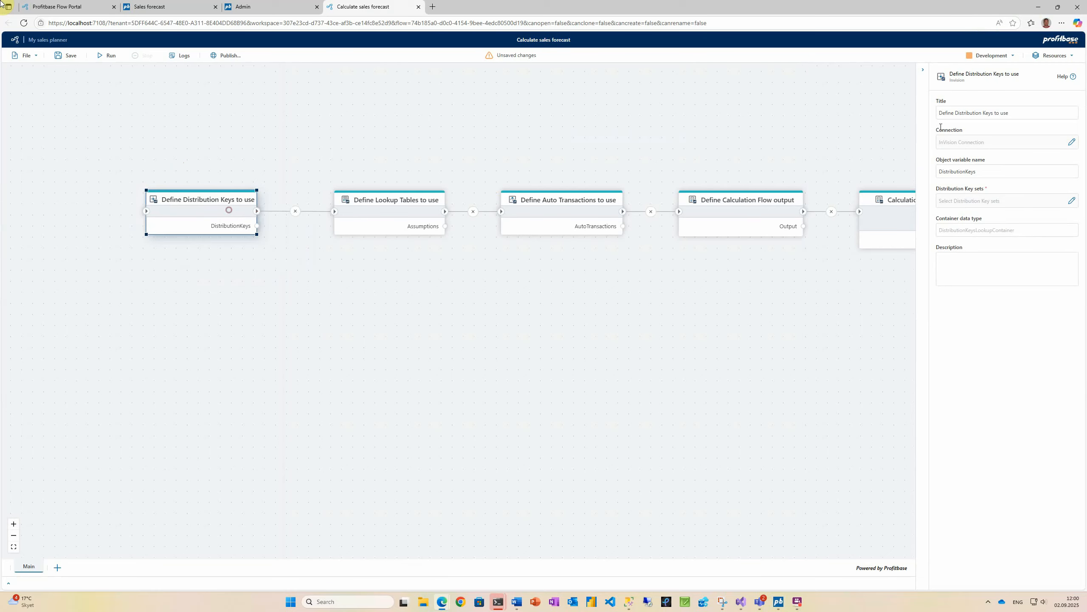
{"action": "left_click", "coordinate": [949, 205]}
{"action": "left_click", "coordinate": [145, 122]}
{"action": "left_click", "coordinate": [347, 190]}
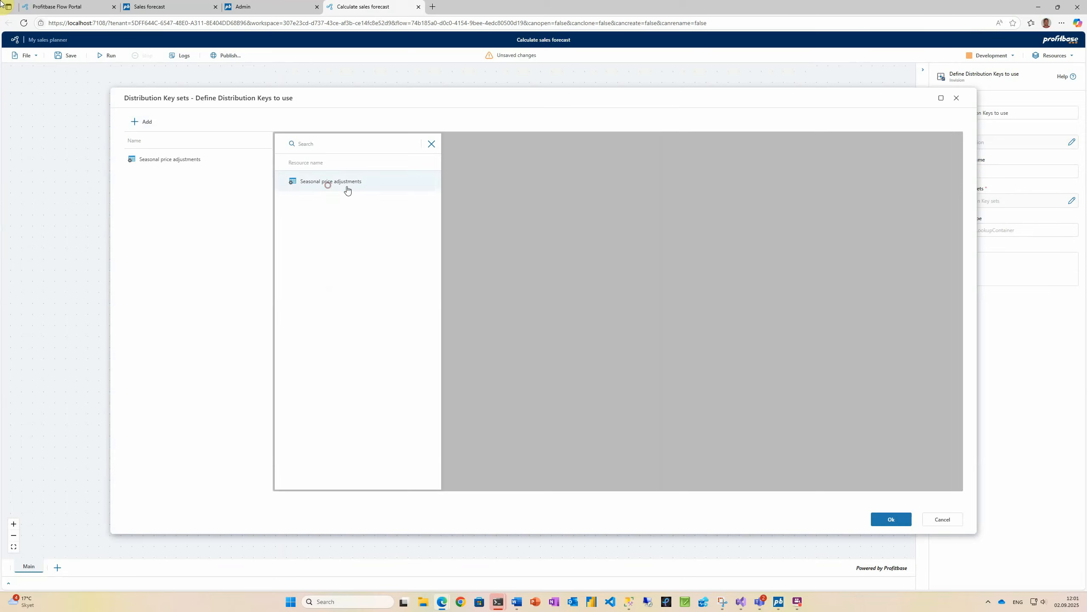
{"action": "left_click", "coordinate": [887, 517]}
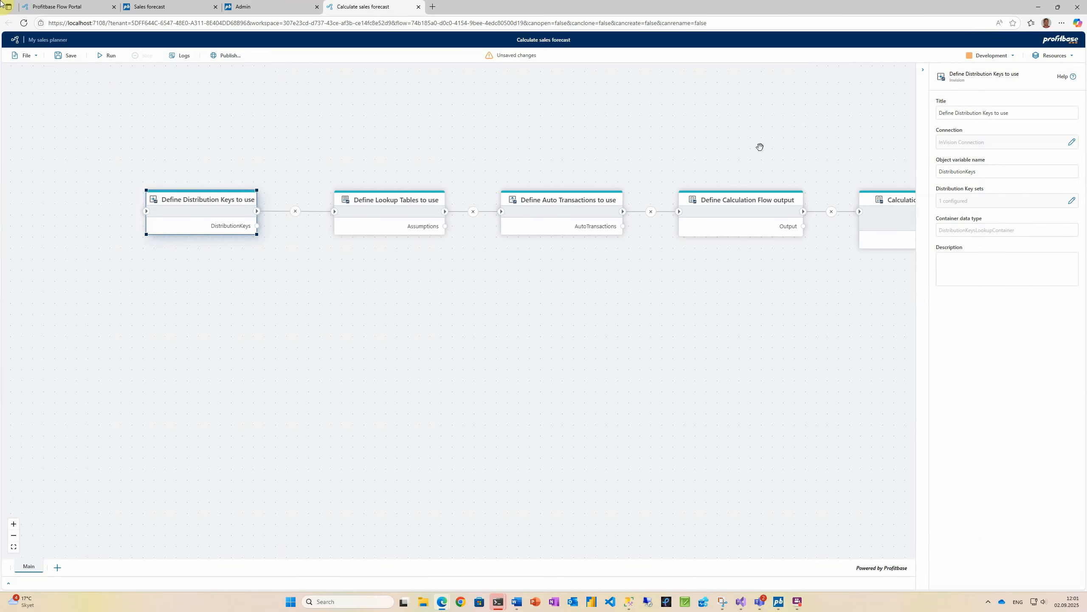
Step: Insert this.DistributionKeys.UseContext(input); as the second line of the SetContext code, accept the definition and save the flow
{"action": "left_click_drag", "start_coordinate": [787, 125], "coordinate": [329, 138]}
{"action": "left_click", "coordinate": [590, 213]}
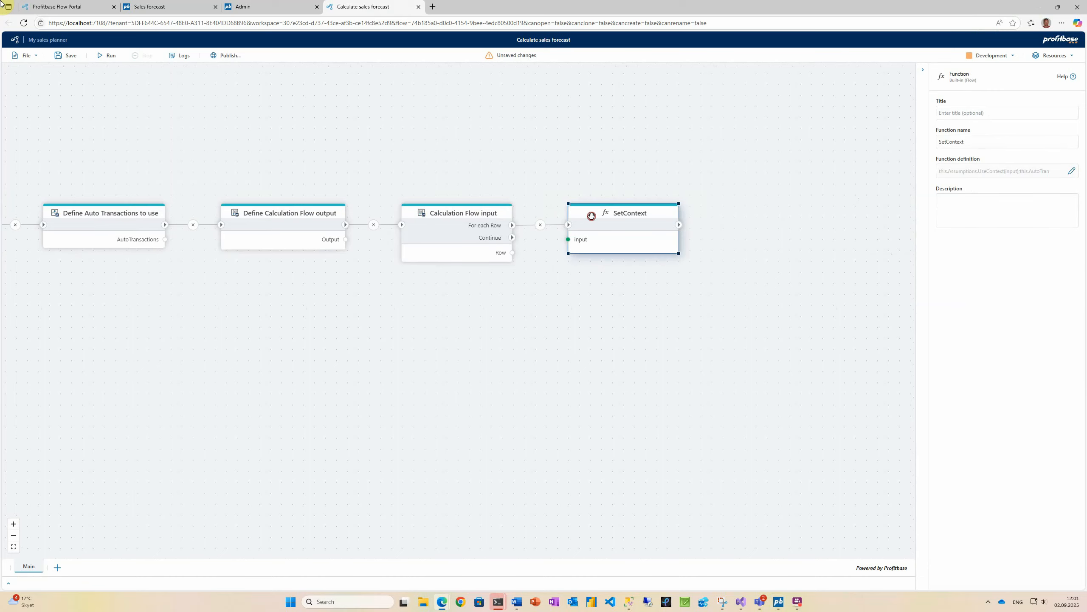
{"action": "left_click", "coordinate": [977, 171]}
{"action": "left_click", "coordinate": [194, 129]}
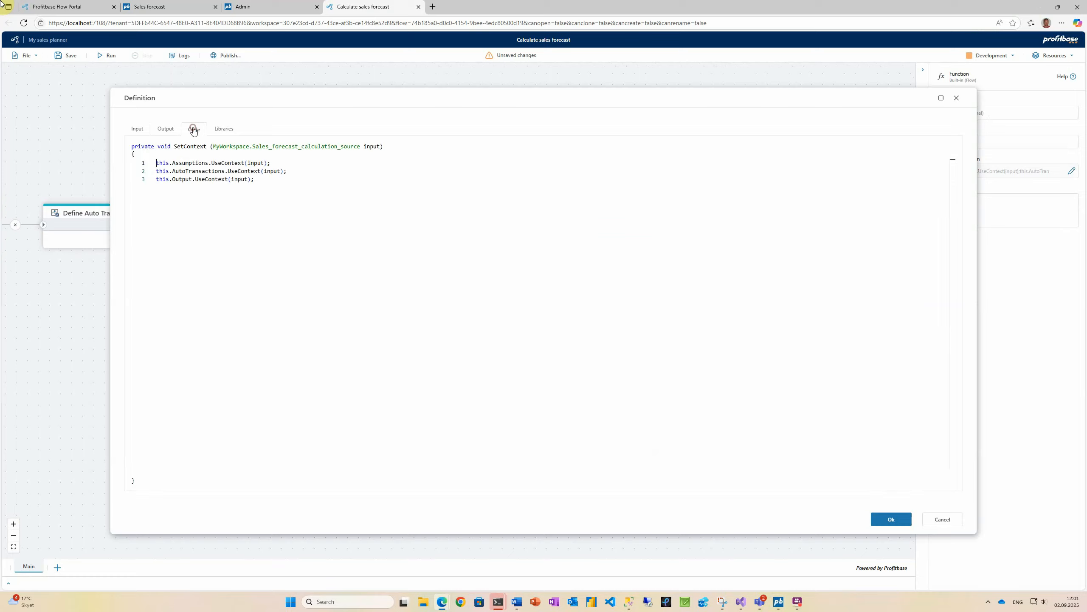
{"action": "left_click", "coordinate": [283, 164]}
{"action": "key", "text": "Return"}
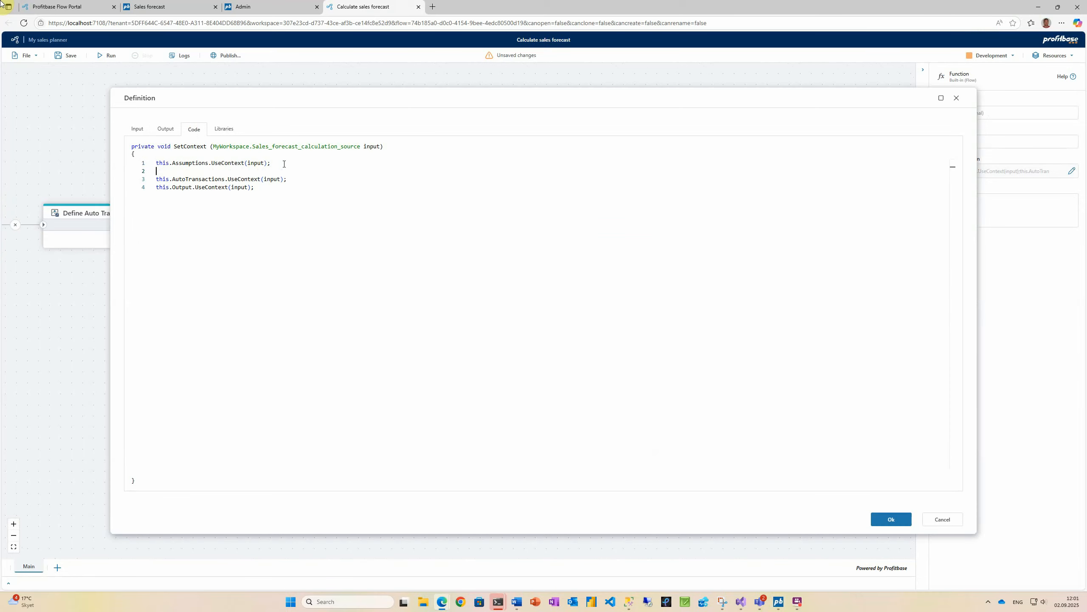
{"action": "type", "text": "this.DistributionKeys.UseContext(input);"}
{"action": "left_click", "coordinate": [902, 519]}
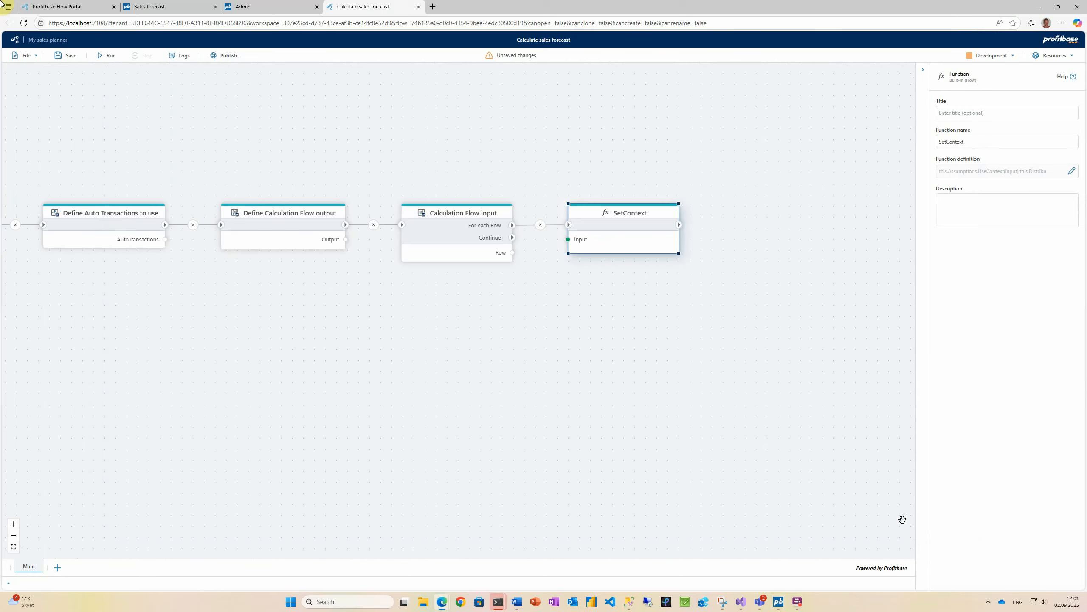
{"action": "key", "text": "ctrl+s"}
Step: Add a Function action after SetContext and name the function Calculate
{"action": "left_click_drag", "start_coordinate": [679, 224], "coordinate": [694, 225]}
{"action": "type", "text": "fu"}
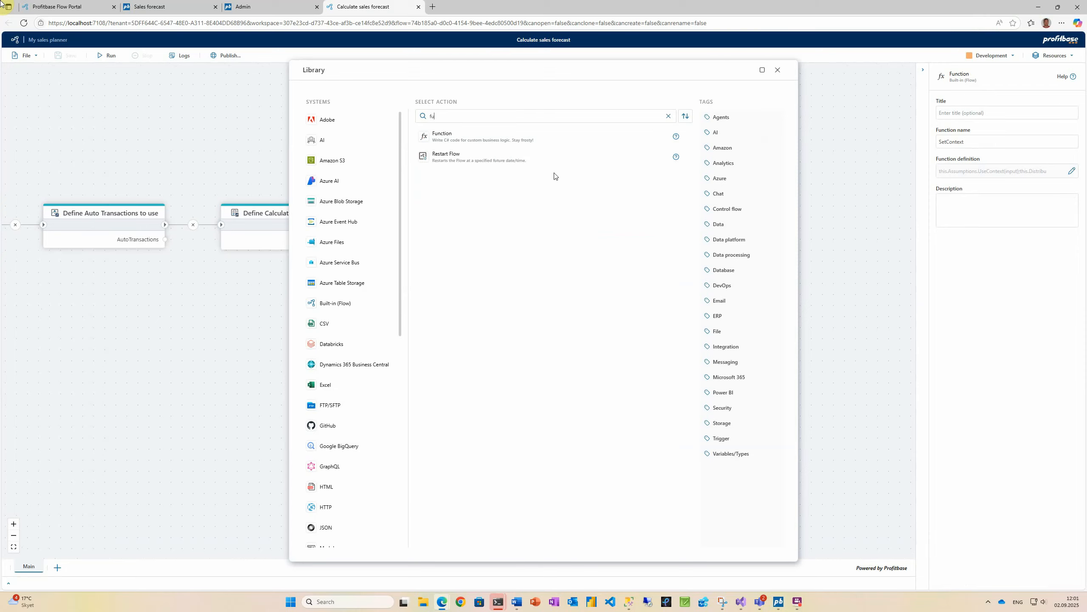
{"action": "type", "text": "n"}
{"action": "left_click", "coordinate": [512, 134]}
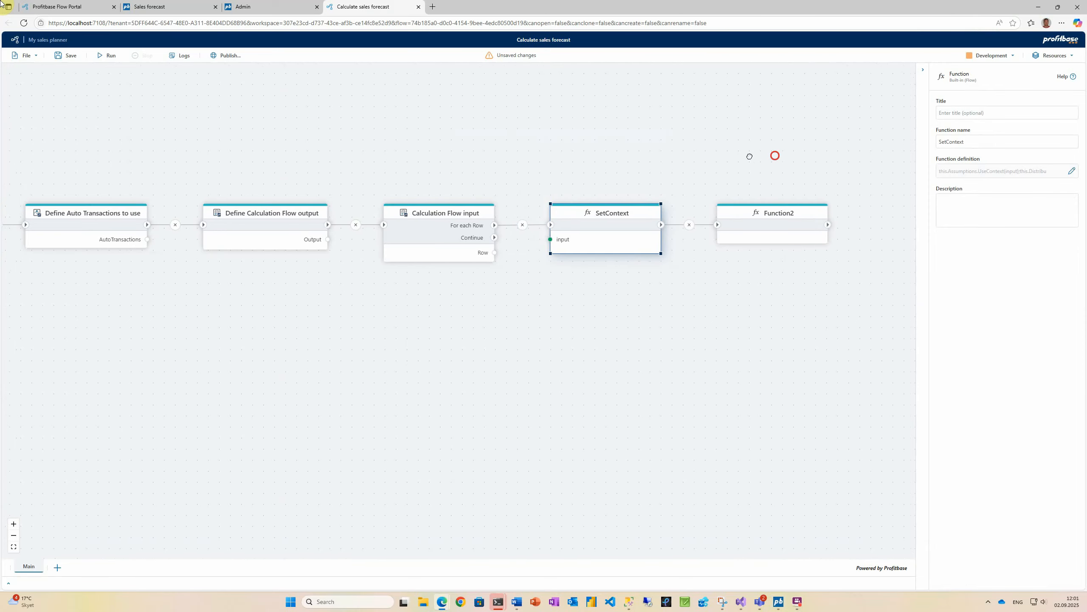
{"action": "left_click", "coordinate": [697, 215]}
{"action": "left_click", "coordinate": [955, 142]}
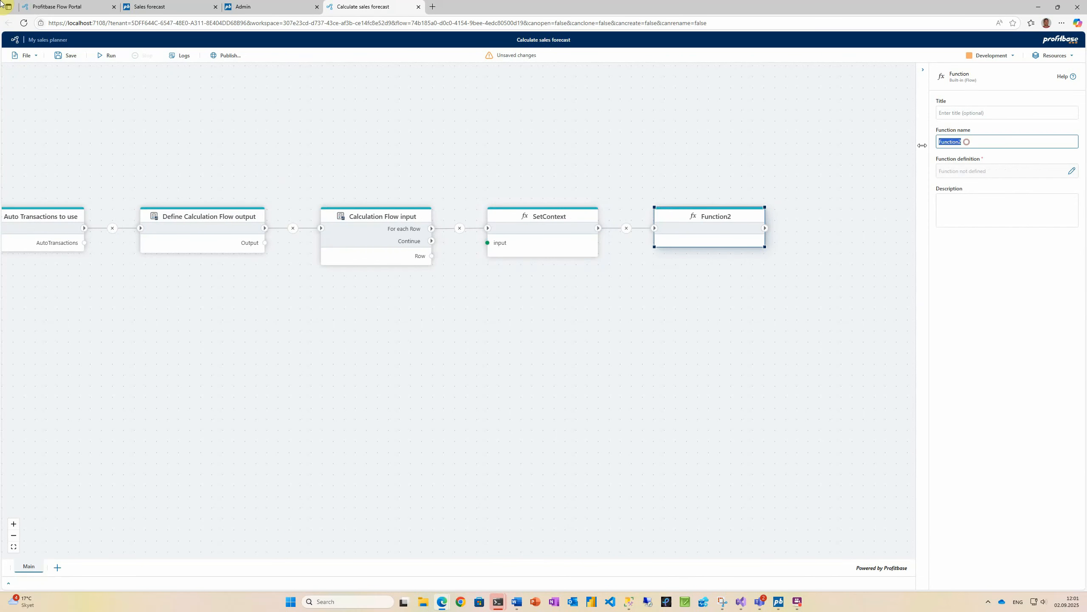
{"action": "type", "text": "Calculate"}
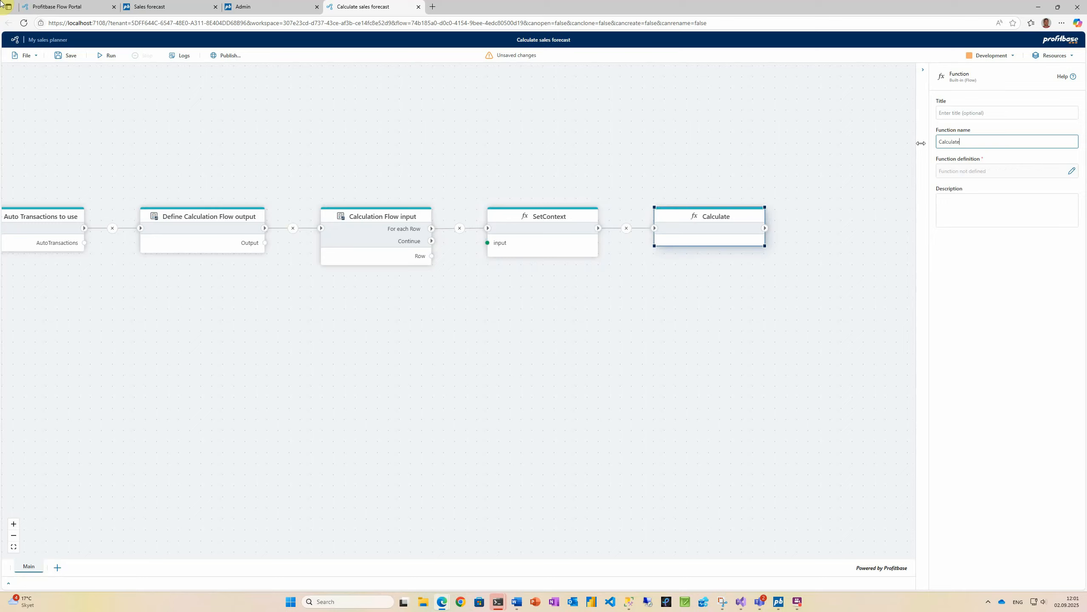
Step: Define a parameter named input for the Calculate function, with the row from Calculation Flow input as its value
{"action": "left_click", "coordinate": [974, 173]}
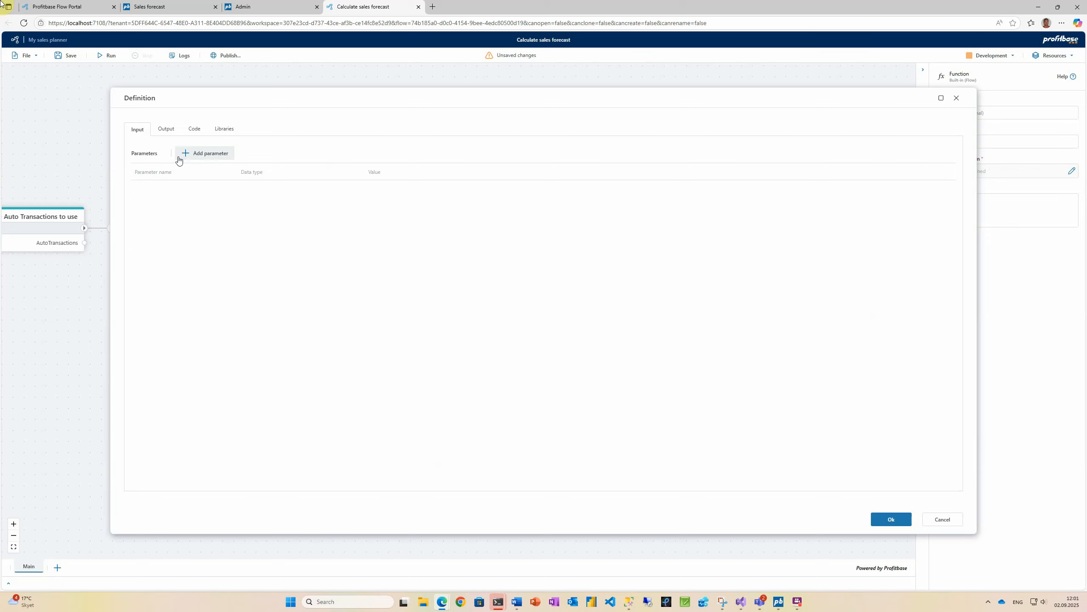
{"action": "left_click", "coordinate": [180, 156]}
{"action": "type", "text": "input"}
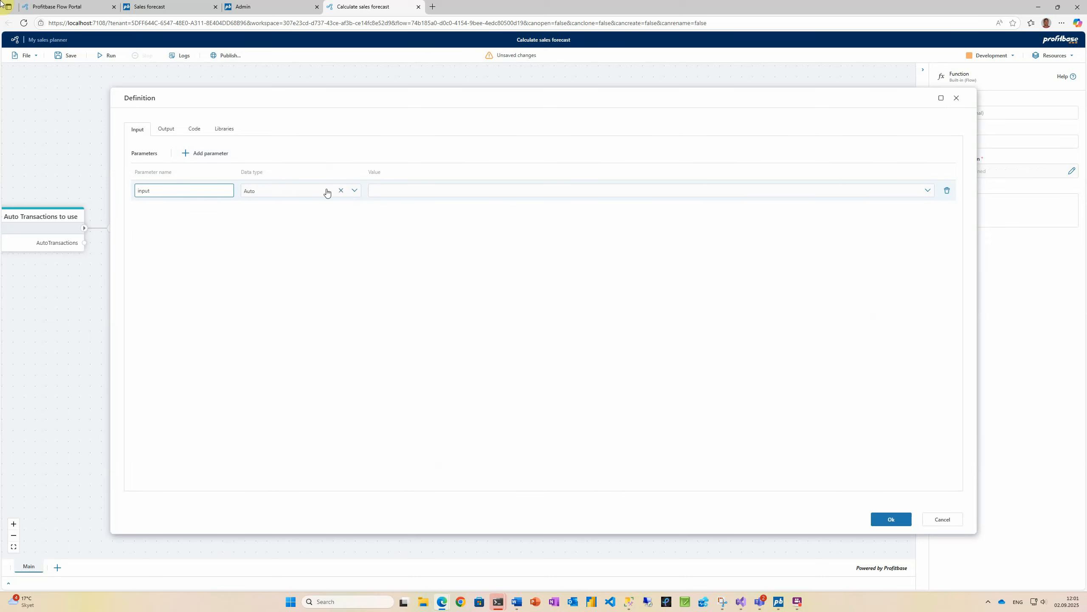
{"action": "left_click", "coordinate": [374, 190]}
{"action": "left_click", "coordinate": [722, 259]}
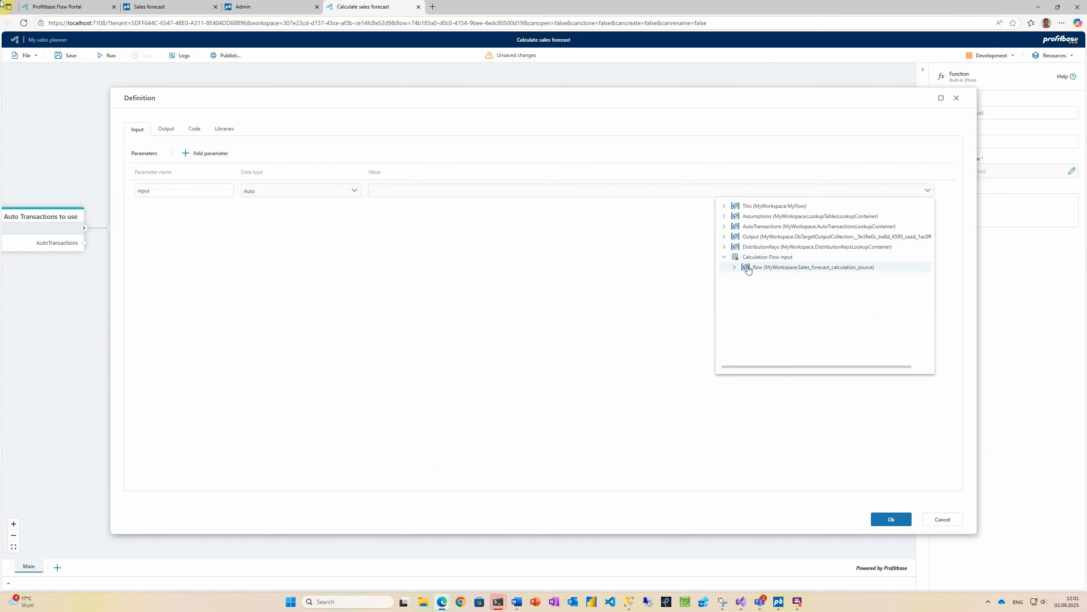
{"action": "left_click", "coordinate": [746, 267]}
Step: Start the Calculate code with var salesAmount = input.Qty * this.Assumptions.Price_list.Price; and var distributionKey = this.DistributionKeys.Seasonal_price_adjustments.FilterByContext().FirstOrDefault();
{"action": "left_click", "coordinate": [194, 130]}
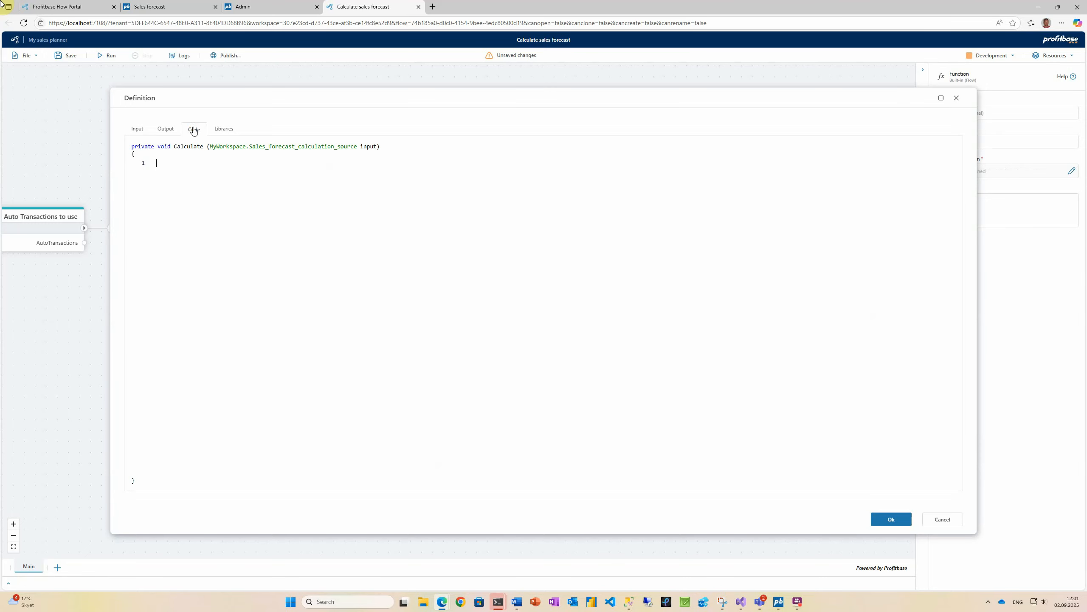
{"action": "type", "text": "var salesAmount = input.Qty * this.Assumptions.Price_list.Price;"}
{"action": "key", "text": "Return"}
{"action": "type", "text": "var distributionKey = this.DistributionKeys.Seasonal_price_adjustments.FilterByContext().FirstOrDefault();"}
{"action": "key", "text": "Return"}
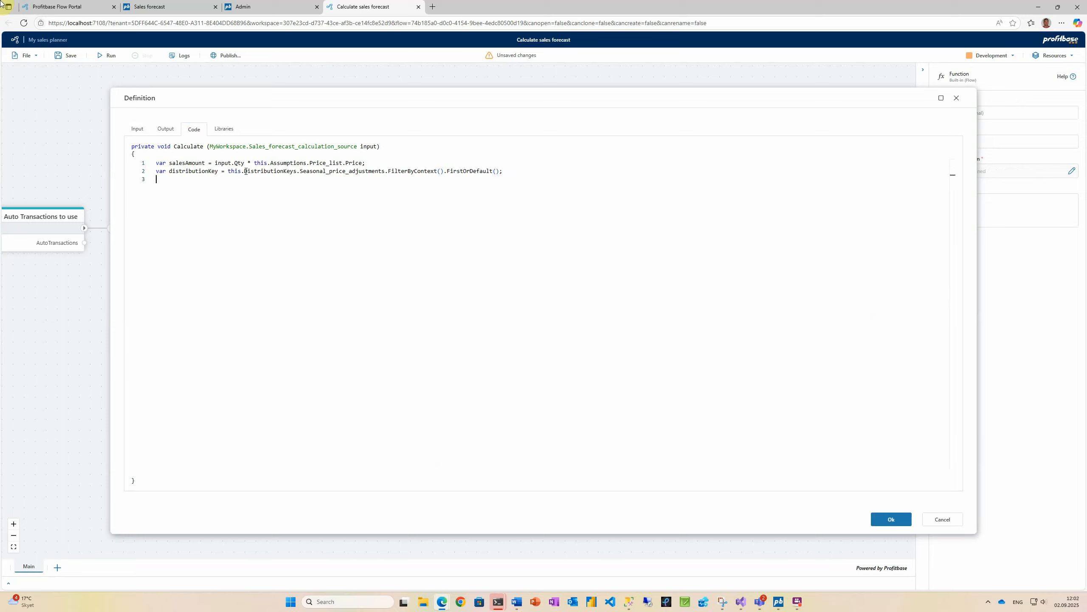
Step: Add an if(distributionKey is not null) block containing var periodicValue = distributionKey.FirstOrDefault(f => f.Date == input.TransDate);
{"action": "type", "text": "if(distributionKey is not null)"}
{"action": "key", "text": "Return"}
{"action": "type", "text": "{"}
{"action": "key", "text": "Return"}
{"action": "type", "text": "var periodicValue = distributionKey.FirstOrDefault(f => f.Date == input.TransDate);"}
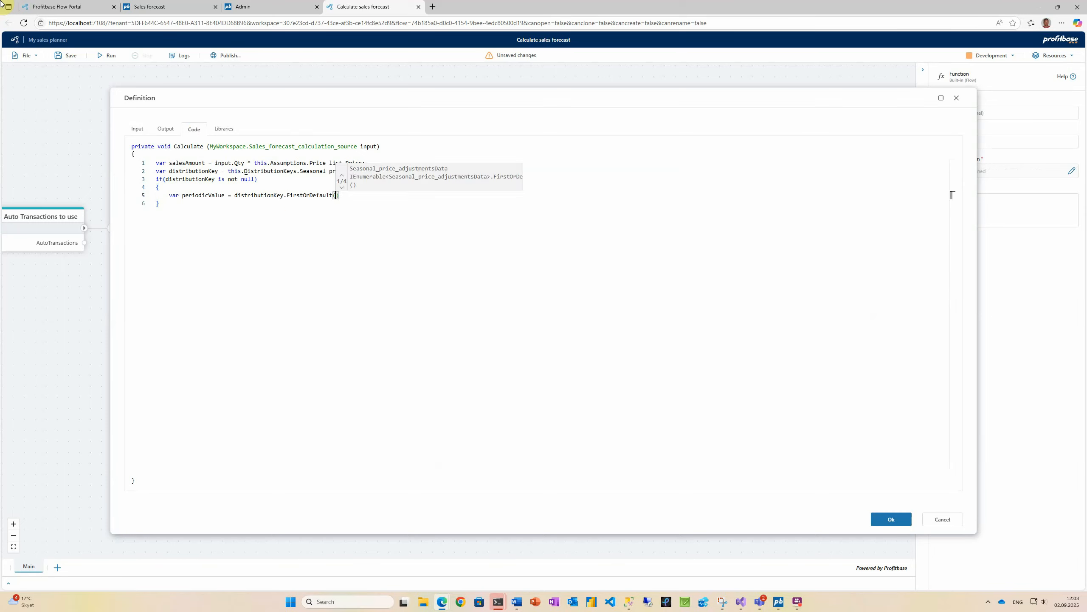
Step: Complete the if block with var adjustmentFactor = distributionKey.GetShare(periodicValue.Value); and salesAmount = salesAmount * adjustmentFactor;
{"action": "key", "text": "Return"}
{"action": "type", "text": "var adjustmentFactor = distributionKey.GetShare(periodicValue.Value);"}
{"action": "key", "text": "Return"}
{"action": "type", "text": "salesAmount = salesAmount * adjustmentFactor;"}
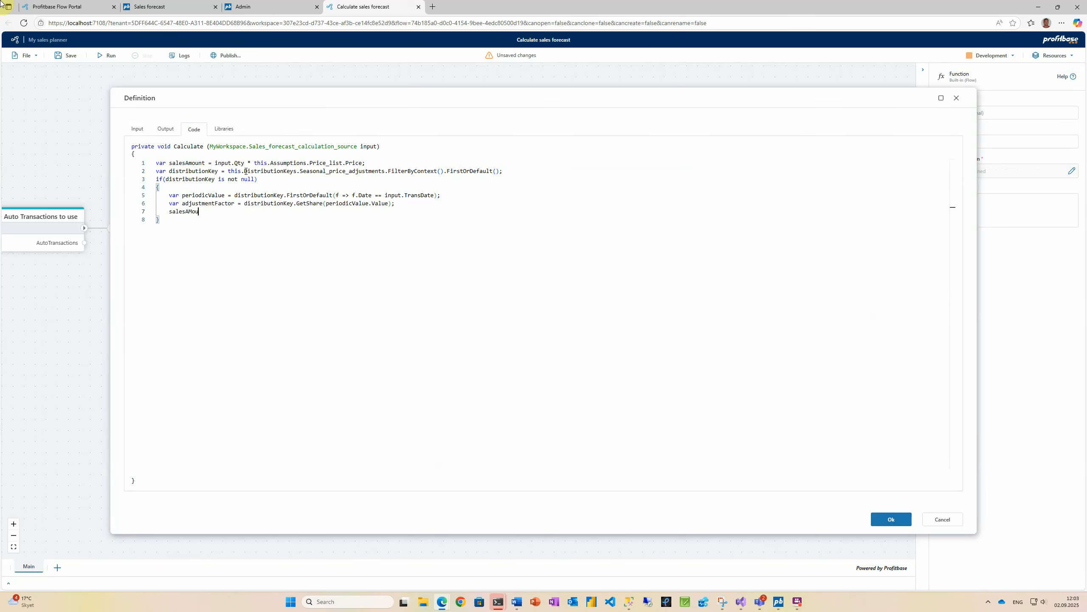
Step: Output salesAmount with CalcID "sales-amount", loop over Auto_transactions to output value or percent amounts with CalcID autoTrans.TransType, and accept the definition
{"action": "type", "text": "this.Output.Add(Amount: salesAmount, CalcID: \"sales-amount\");  foreach(var autoTrans in this.AutoTransactions.Auto_transactions) {     var amt = autoTrans.Func switch     {         \"value\" => autoTrans.Value,         \"percent\" or \"%\" => (autoTrans.Value / 100) * salesAmount,         _ => 0     };     this.Output.Add(Amount: amt, CalcID: autoTrans.TransType); }"}
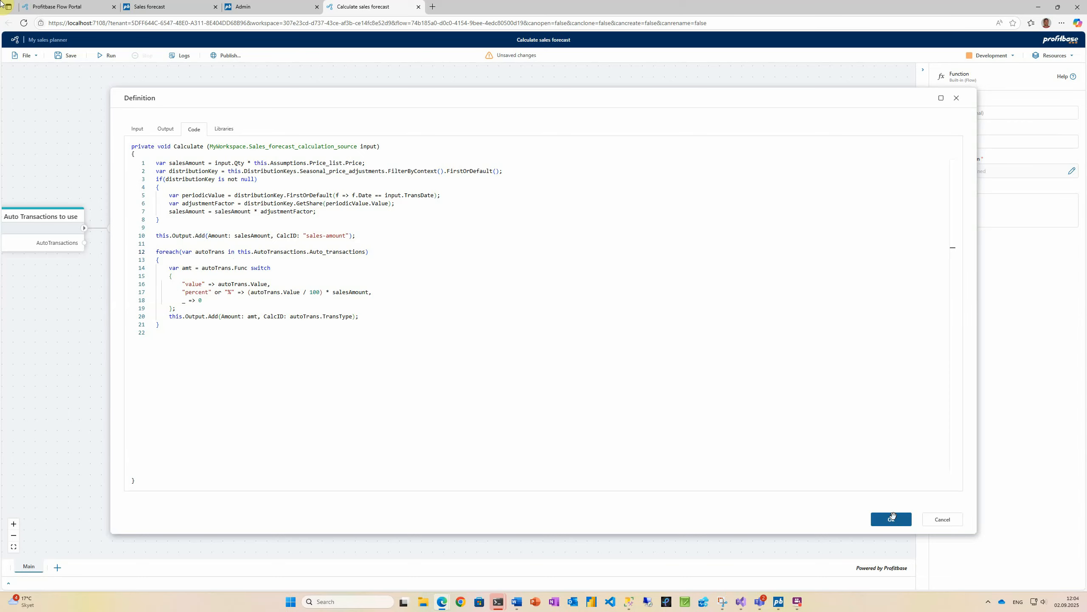
{"action": "left_click", "coordinate": [891, 518]}
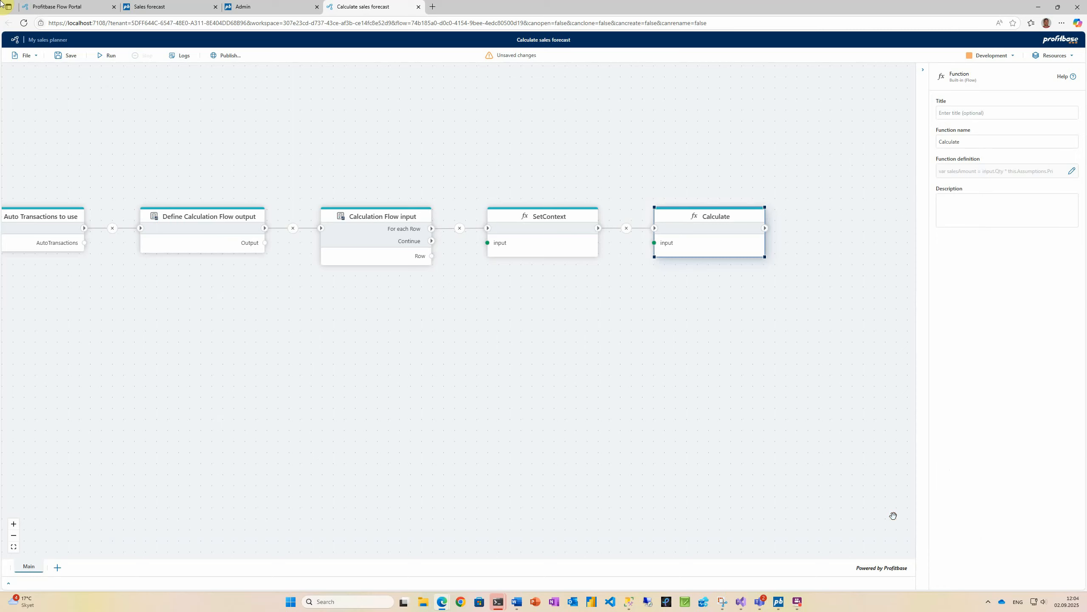
Step: Add a Delete from table action on the Continue branch of Calculation Flow input and set its table to Sales forecast
{"action": "mouse_move", "coordinate": [440, 244]}
{"action": "left_click", "coordinate": [444, 242]}
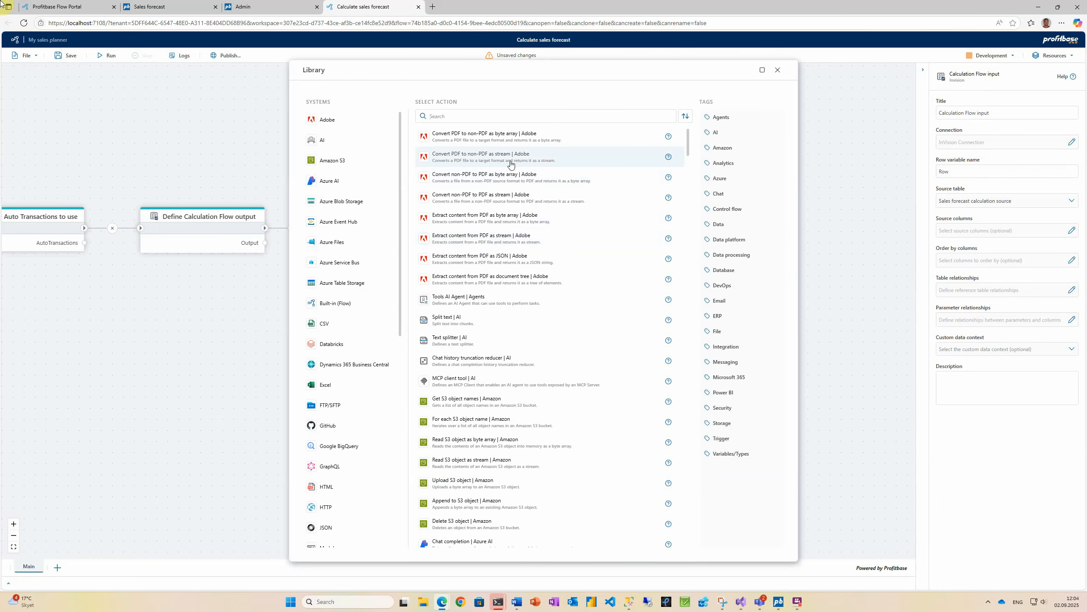
{"action": "type", "text": "delete"}
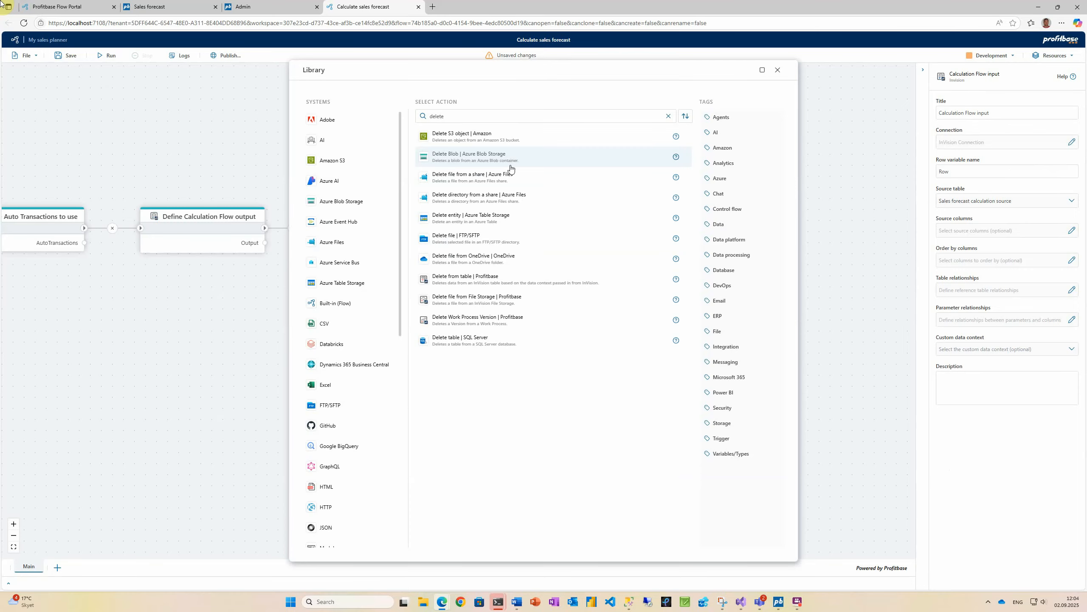
{"action": "left_click", "coordinate": [491, 279]}
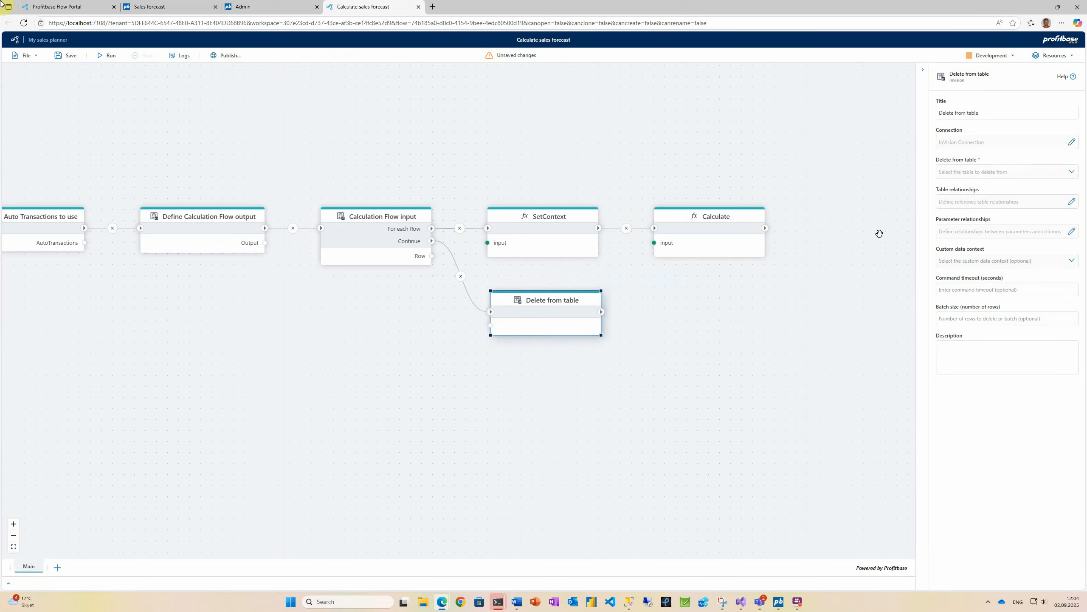
{"action": "left_click", "coordinate": [957, 174]}
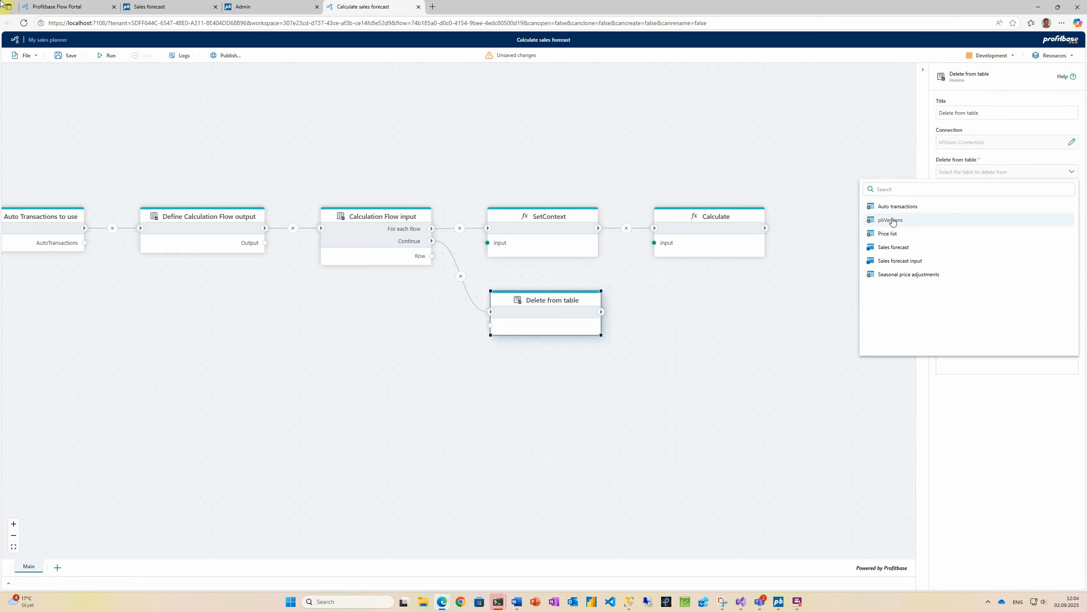
{"action": "left_click", "coordinate": [894, 247]}
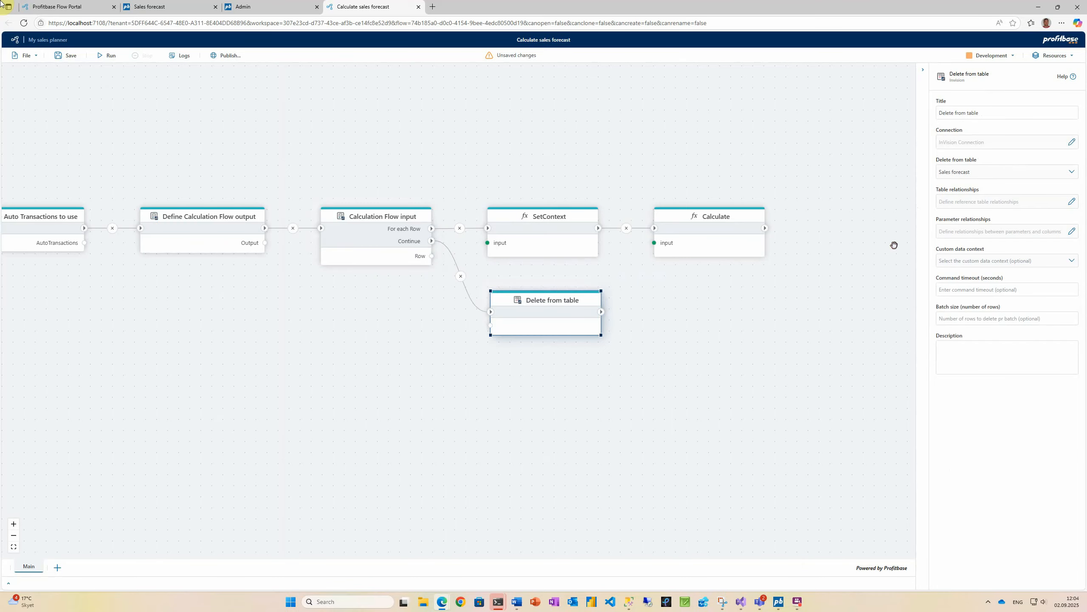
Step: Add a Save Calculation Flow output to database action after Delete from table, and save and run the flow
{"action": "left_click_drag", "start_coordinate": [602, 311], "coordinate": [614, 313]}
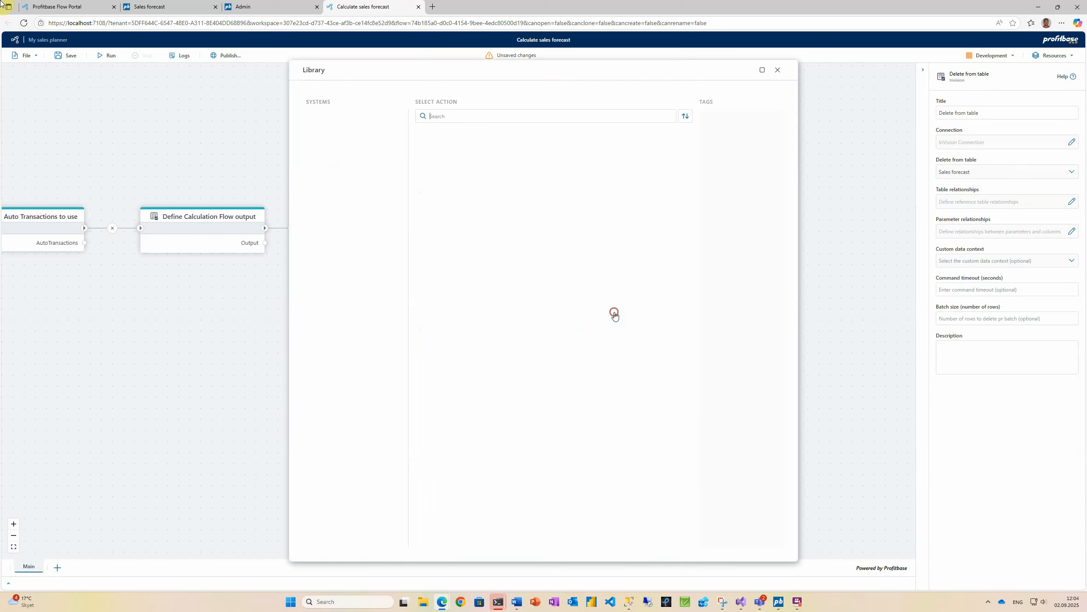
{"action": "type", "text": "save"}
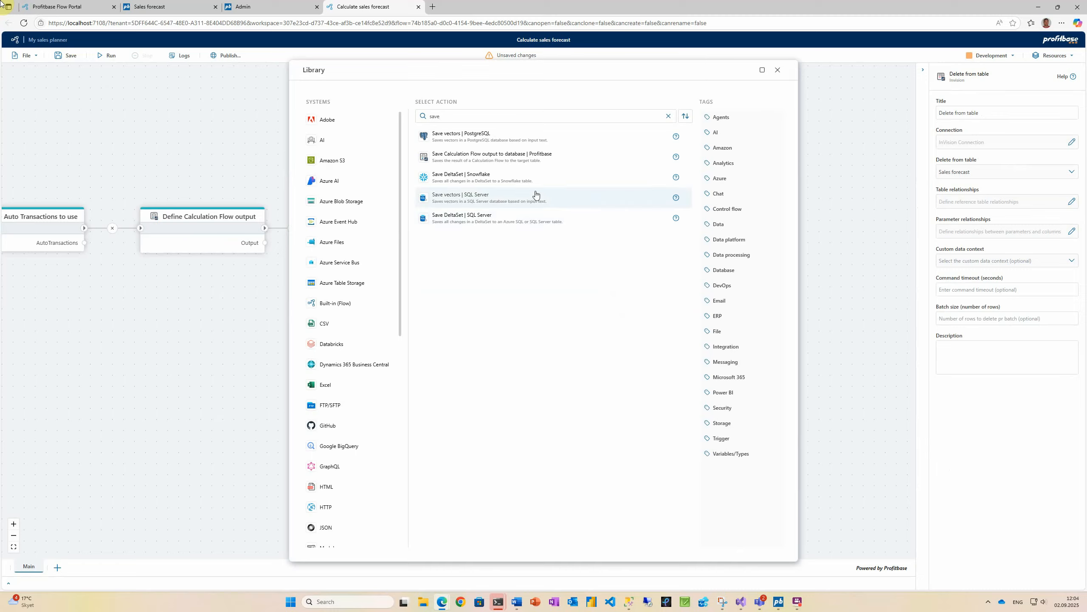
{"action": "left_click", "coordinate": [491, 157]}
{"action": "left_click", "coordinate": [744, 326]}
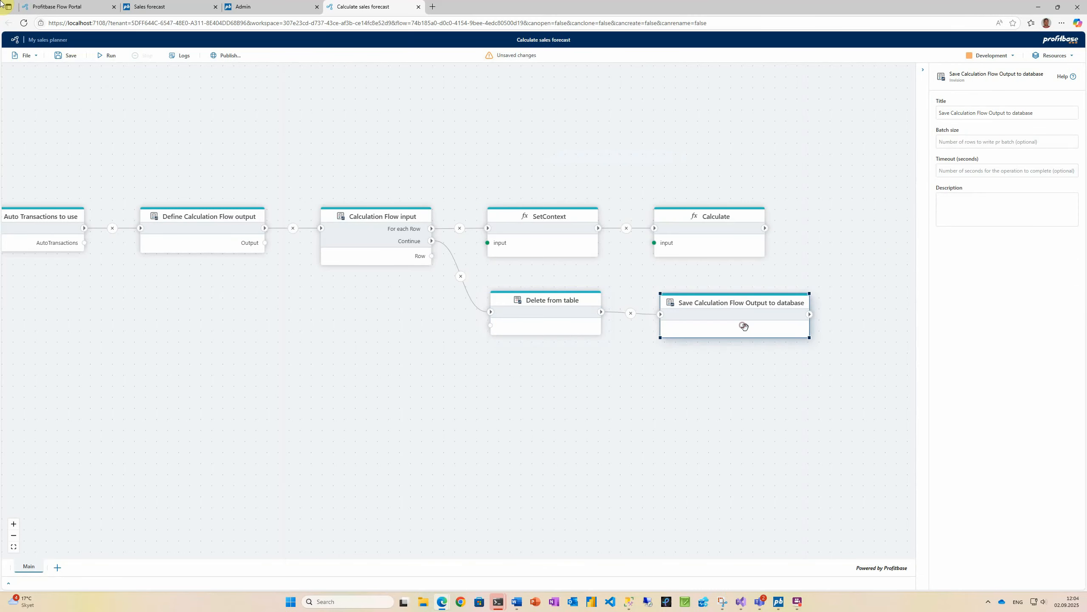
{"action": "key", "text": "ctrl+s"}
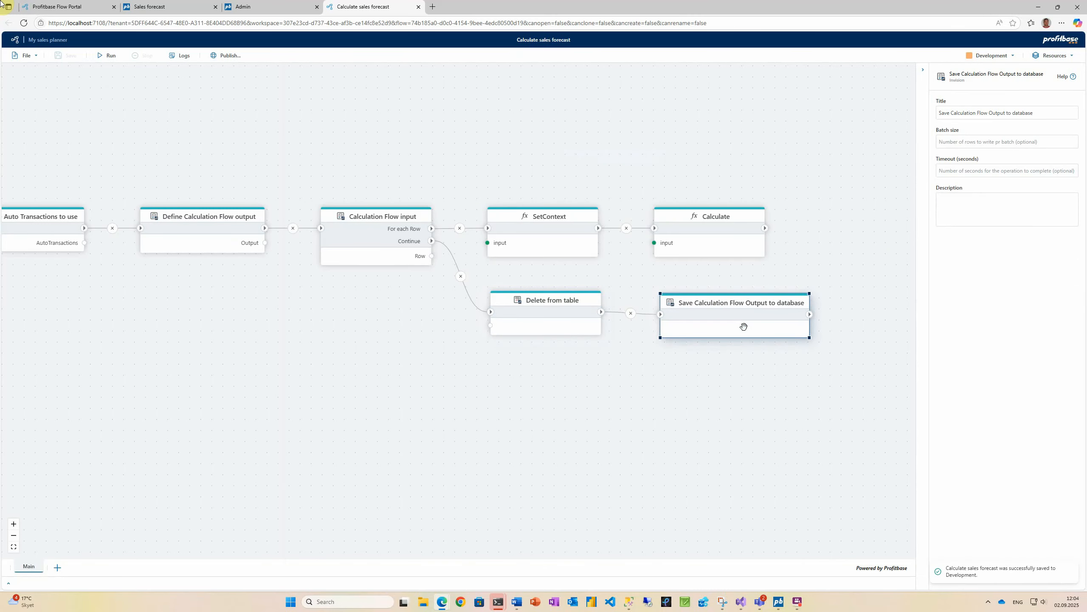
{"action": "left_click", "coordinate": [107, 55]}
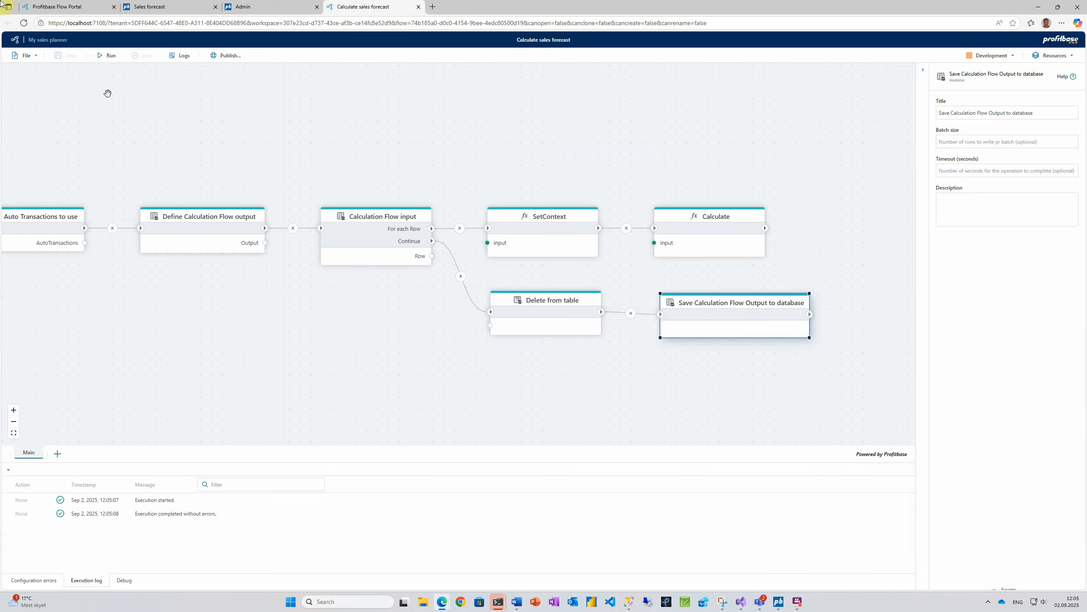
Step: Switch to Profitbase InVision and browse the data of the Sales forecast store in the Data model folder
{"action": "left_click", "coordinate": [778, 601]}
{"action": "left_click", "coordinate": [981, 133]}
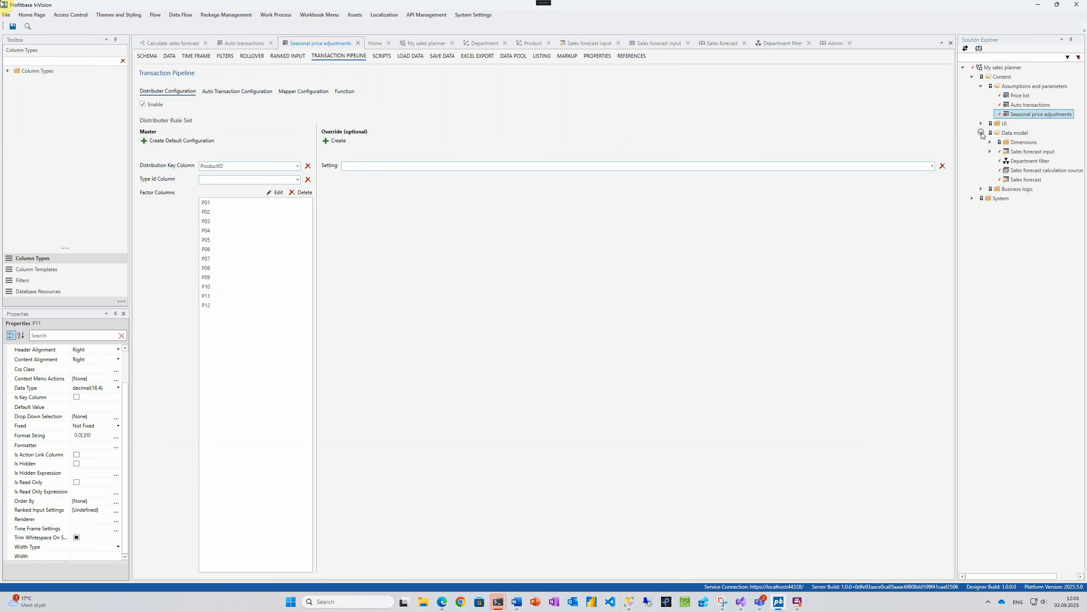
{"action": "right_click", "coordinate": [1019, 180]}
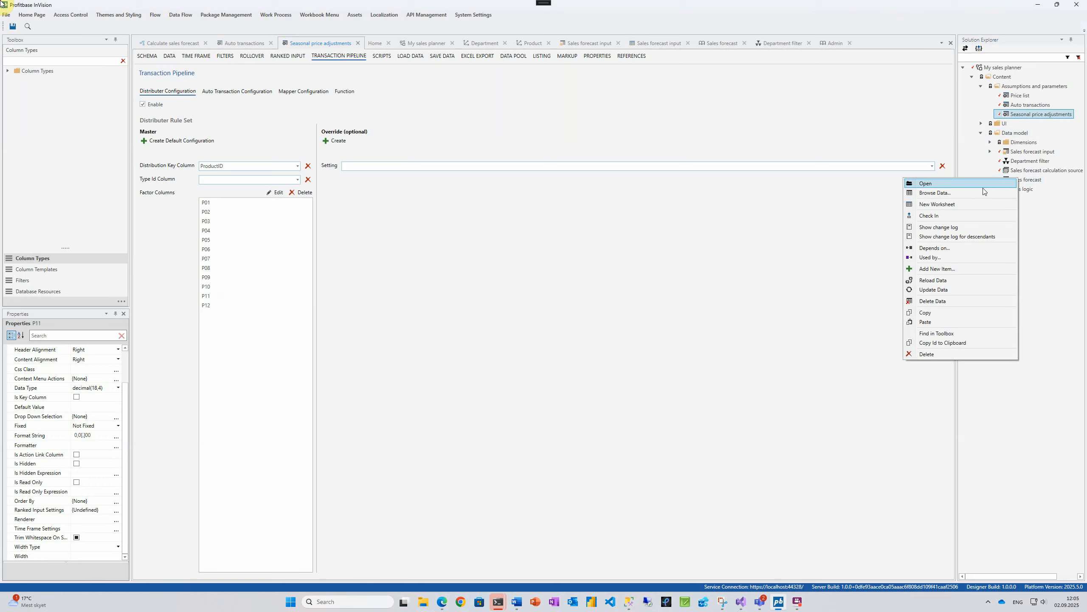
{"action": "left_click", "coordinate": [952, 194]}
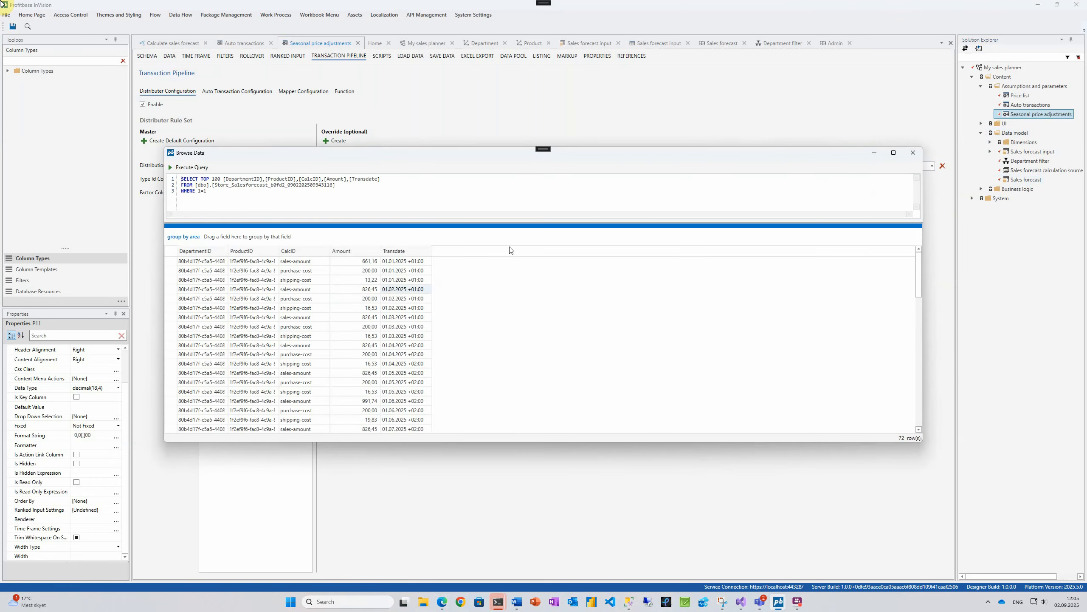
{"action": "left_click", "coordinate": [913, 153]}
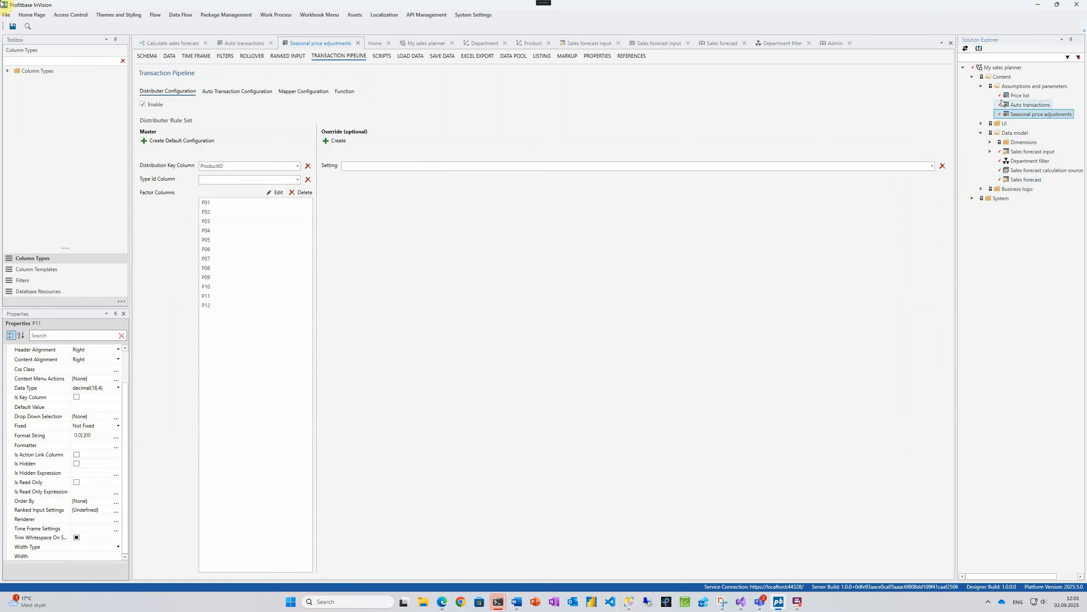
Step: Create a folder named Reports under Content in the solution
{"action": "left_click", "coordinate": [1001, 77]}
{"action": "right_click", "coordinate": [1000, 77]}
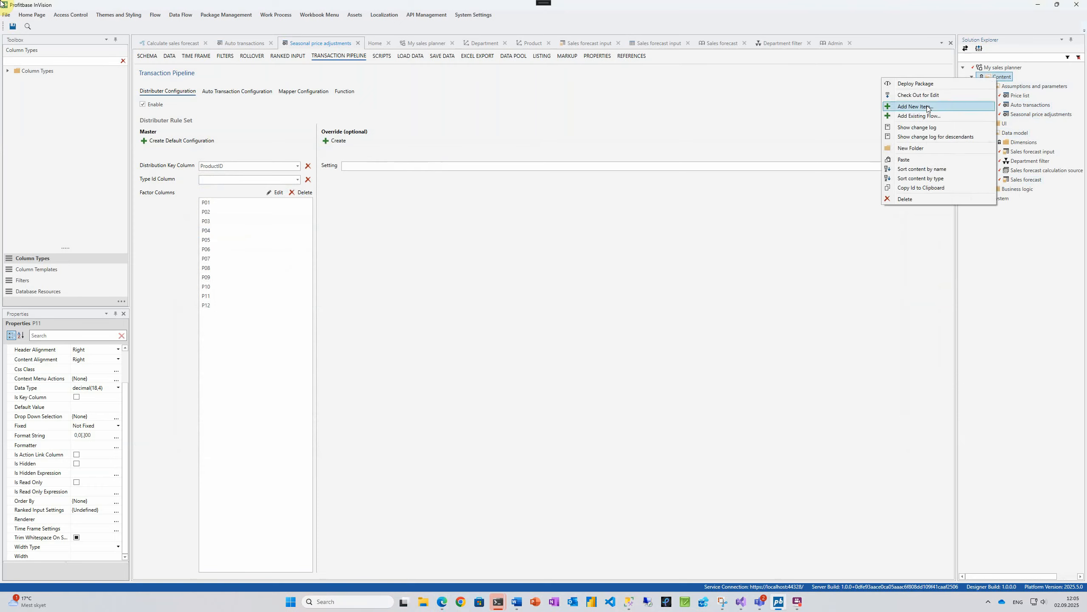
{"action": "left_click", "coordinate": [911, 148]}
{"action": "type", "text": "Reports"}
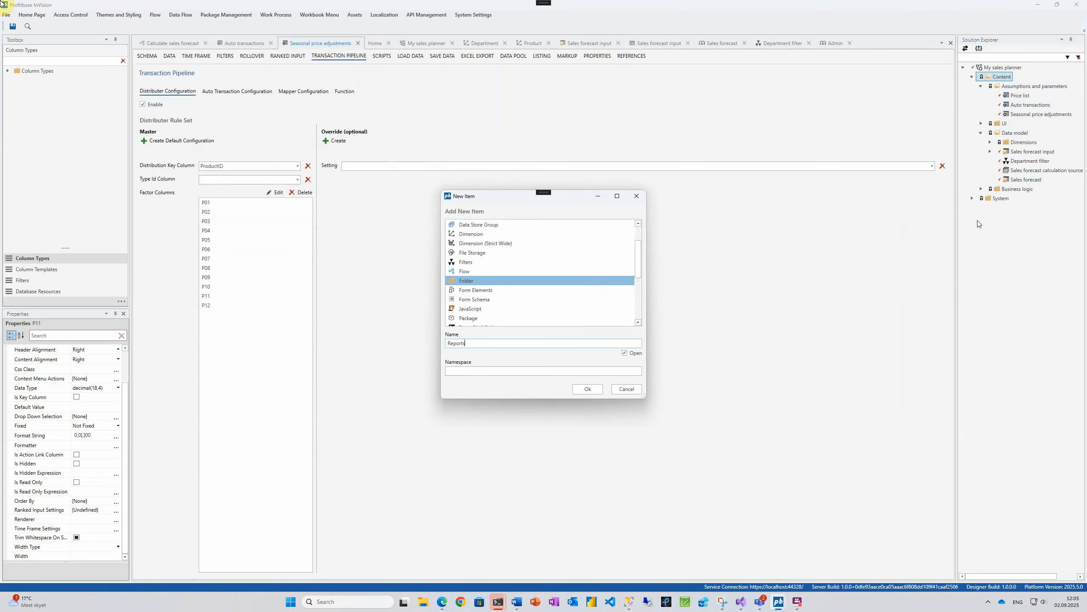
{"action": "left_click", "coordinate": [588, 388]}
Step: Create a SQL Report named Sales by month in the Reports folder
{"action": "right_click", "coordinate": [1001, 199]}
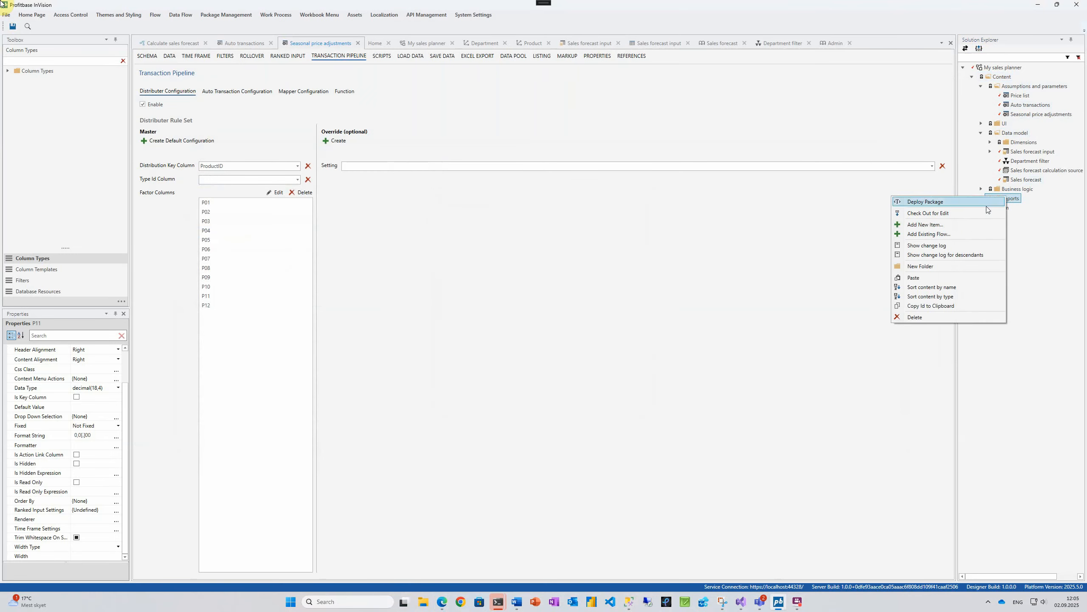
{"action": "left_click", "coordinate": [945, 224]}
{"action": "type", "text": "Sales by mo"}
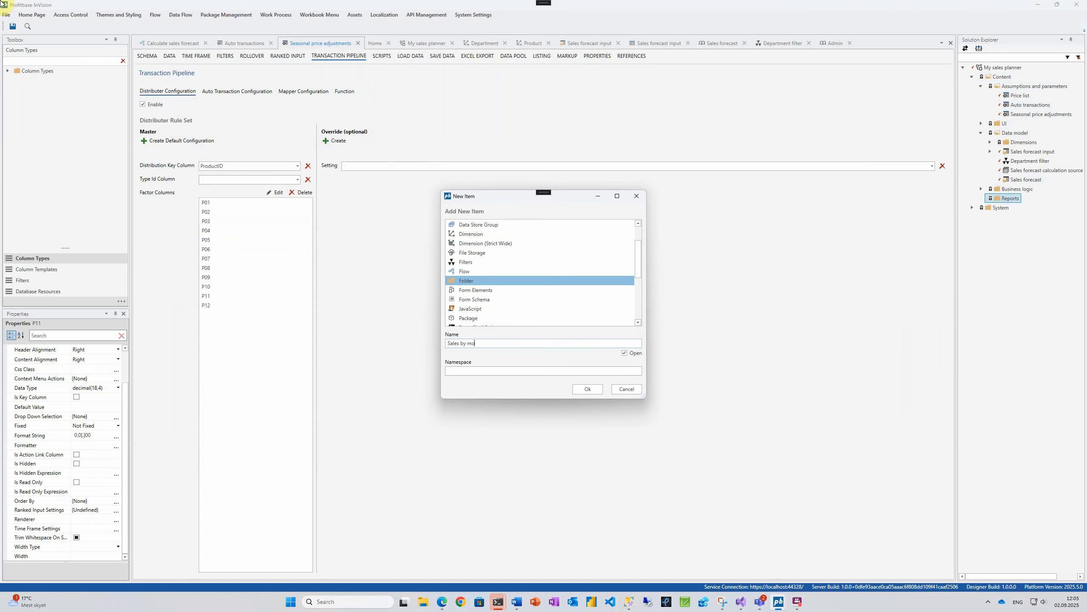
{"action": "type", "text": "nth"}
{"action": "scroll", "coordinate": [505, 265], "scroll_direction": "down", "scroll_amount": 2}
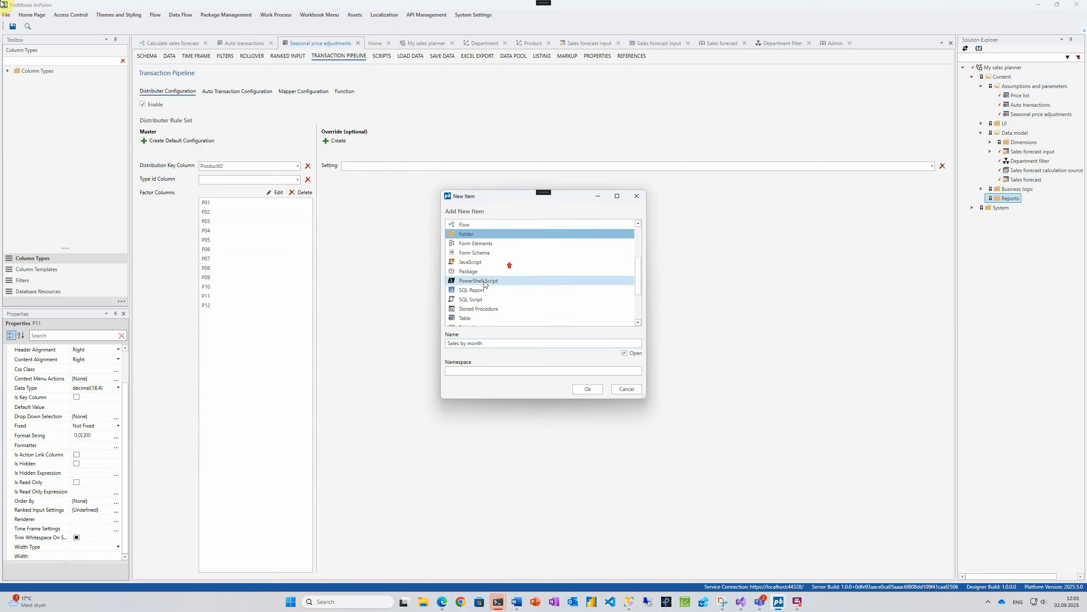
{"action": "left_click", "coordinate": [485, 290]}
{"action": "left_click", "coordinate": [583, 390]}
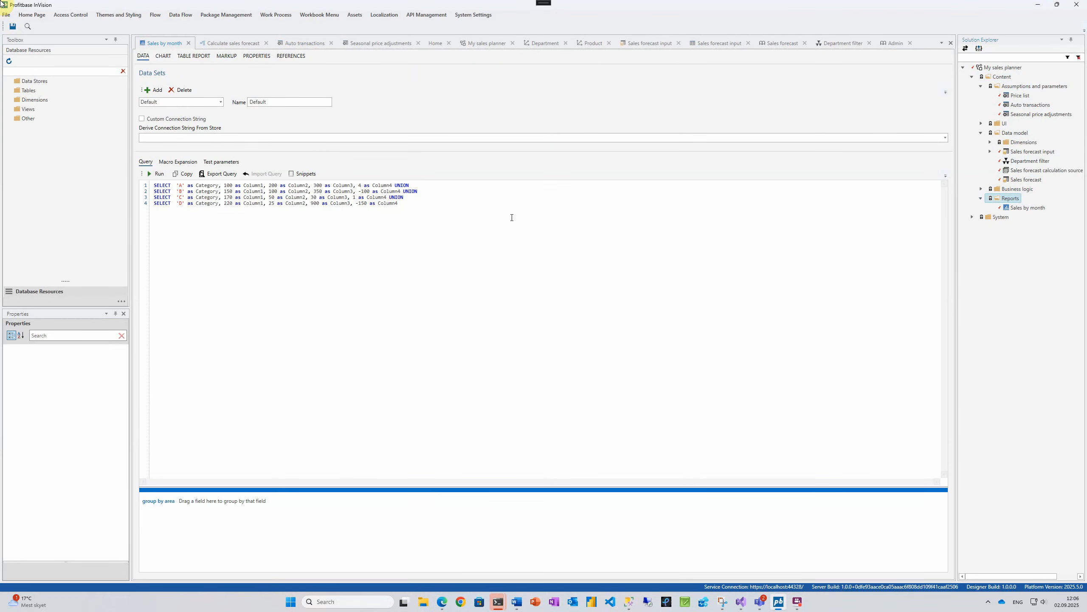
Step: Replace the Default data set's query with Sales forecast Amount summed as TotalSalesAmount per Transdate, department-filtered, for CalcID 'sales-amount', and run it
{"action": "key", "text": "ctrl+a"}
{"action": "type", "text": "@Declare_FilterAlias(Department,dep) SELECT forecast.Transdate, SUM(forecast.Amount) AS TotalSalesAmount FROM @Object[Sales forecast, DataStore].DbObjectName forecast JOIN @Object_Name(dep) dep ON dep.DepartmentID = forecast.DepartmentID WHERE @Values_Equal(dep) AND forecast.CalcID = 'sales-amount' GROUP BY forecast.Transdate"}
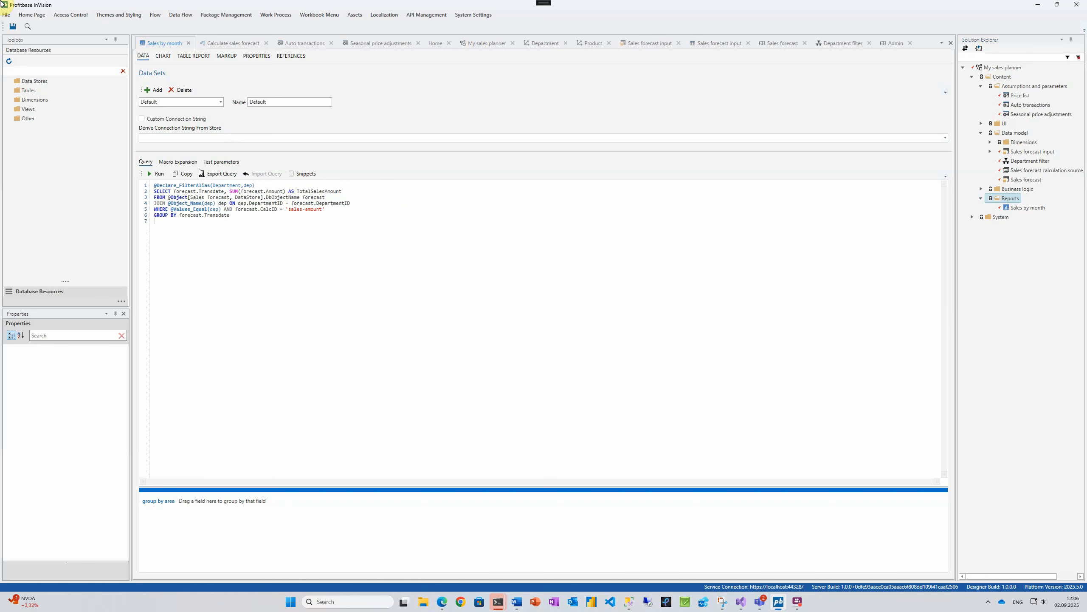
{"action": "left_click", "coordinate": [159, 174]}
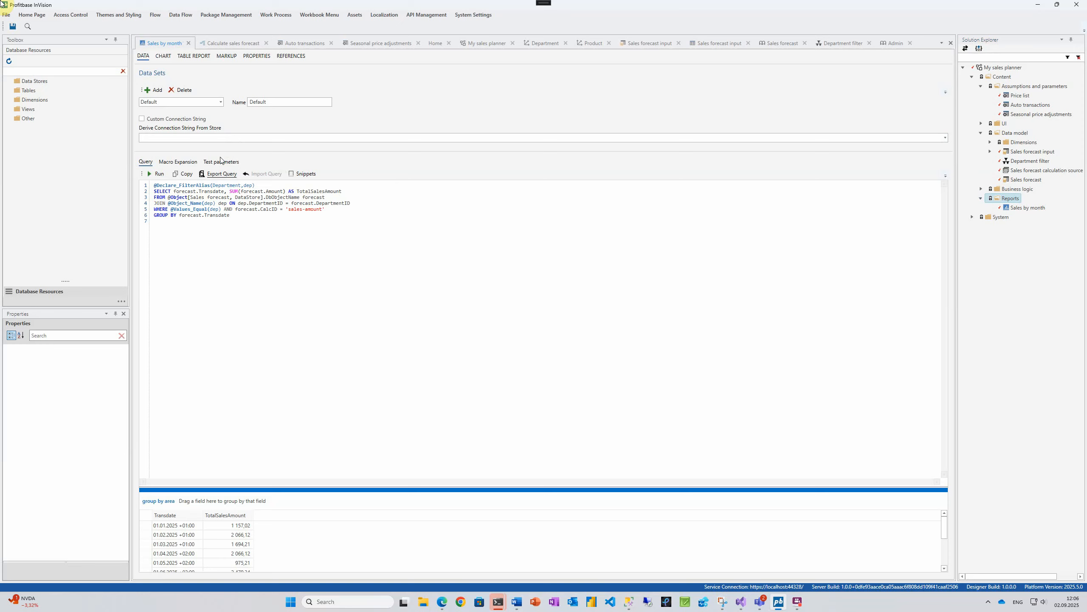
Step: Add a data set named Shipping cost, querying department-filtered Amount summed as TotalShippingCost per Transdate for CalcID 'shipping-cost', and run it
{"action": "left_click", "coordinate": [155, 90]}
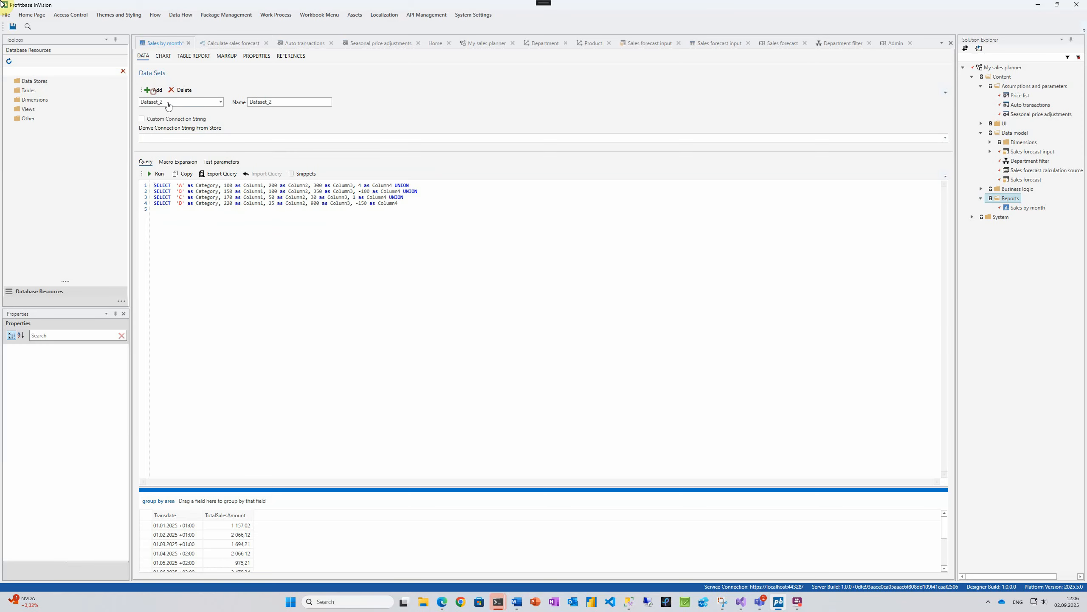
{"action": "double_click", "coordinate": [280, 102]}
{"action": "type", "text": "Shipping cost"}
{"action": "left_click", "coordinate": [328, 236]}
{"action": "key", "text": "ctrl+a"}
{"action": "type", "text": "@Declare_FilterAlias(Department,dep) SELECT forecast.Transdate, SUM(forecast.Amount) AS TotalShippingCost FROM @Object[Sales forecast, DataStore].DbObjectName forecast JOIN @Object_Name(dep) dep ON dep.DepartmentID = forecast.DepartmentID WHERE @Values_Equal(dep) AND forecast.CalcID = 'shipping-cost' GROUP BY forecast.Transdate"}
{"action": "key", "text": "F5"}
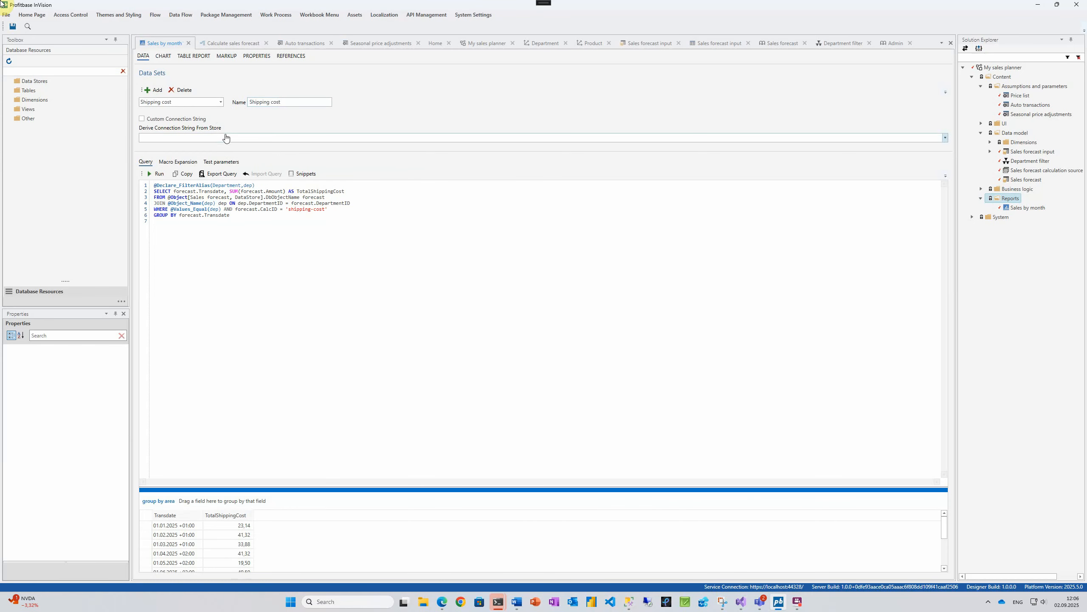
Step: Add a Column series to the Sales by month chart
{"action": "left_click", "coordinate": [165, 56]}
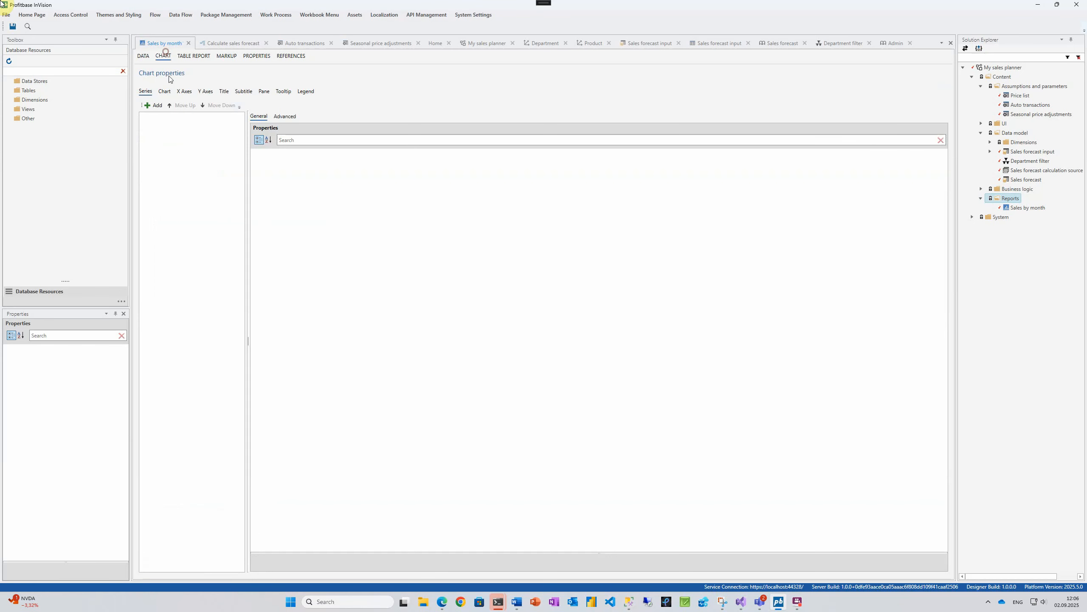
{"action": "left_click", "coordinate": [157, 105]}
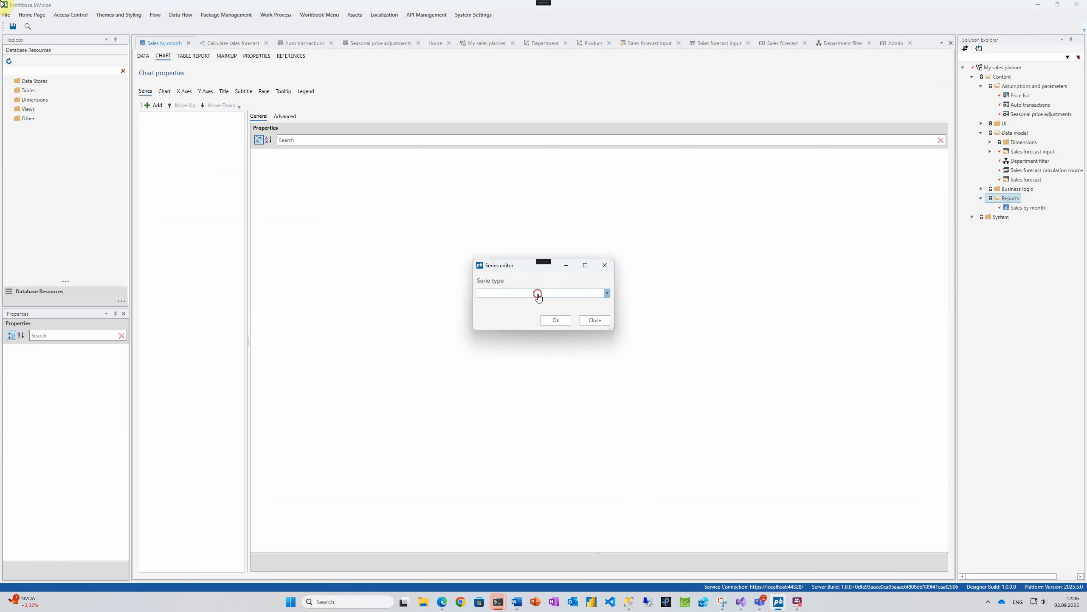
{"action": "left_click", "coordinate": [536, 294]}
{"action": "left_click", "coordinate": [511, 364]}
{"action": "left_click", "coordinate": [556, 320]}
Step: Set the column series' X Value to Transdate and Y Value to TotalSalesAmount, and name it Total sales amount
{"action": "left_click", "coordinate": [346, 172]}
{"action": "left_click", "coordinate": [346, 173]}
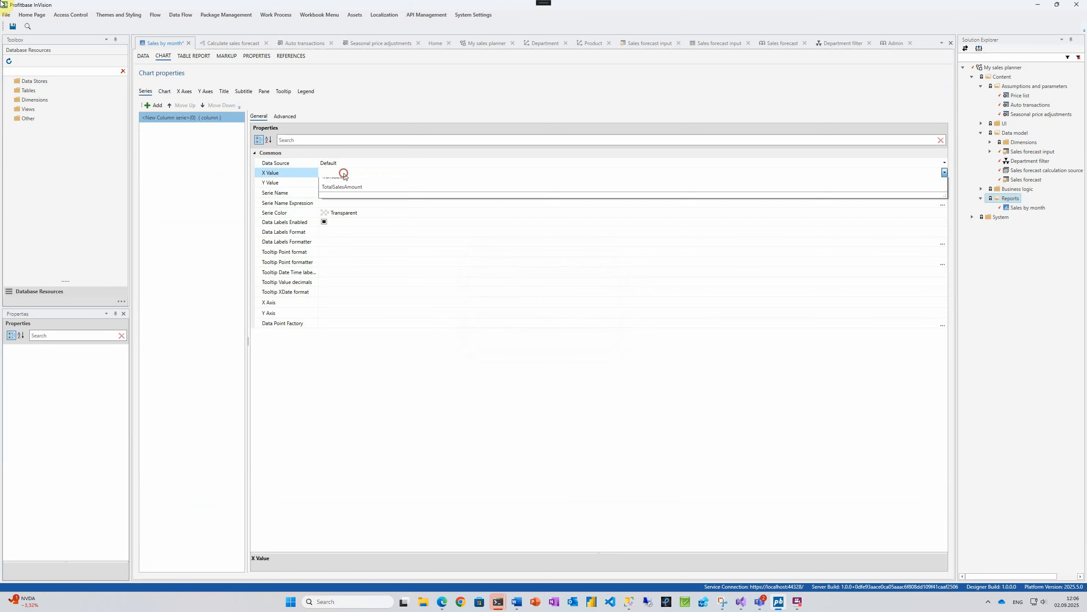
{"action": "left_click", "coordinate": [343, 187]}
{"action": "left_click", "coordinate": [344, 183]}
{"action": "left_click", "coordinate": [342, 203]}
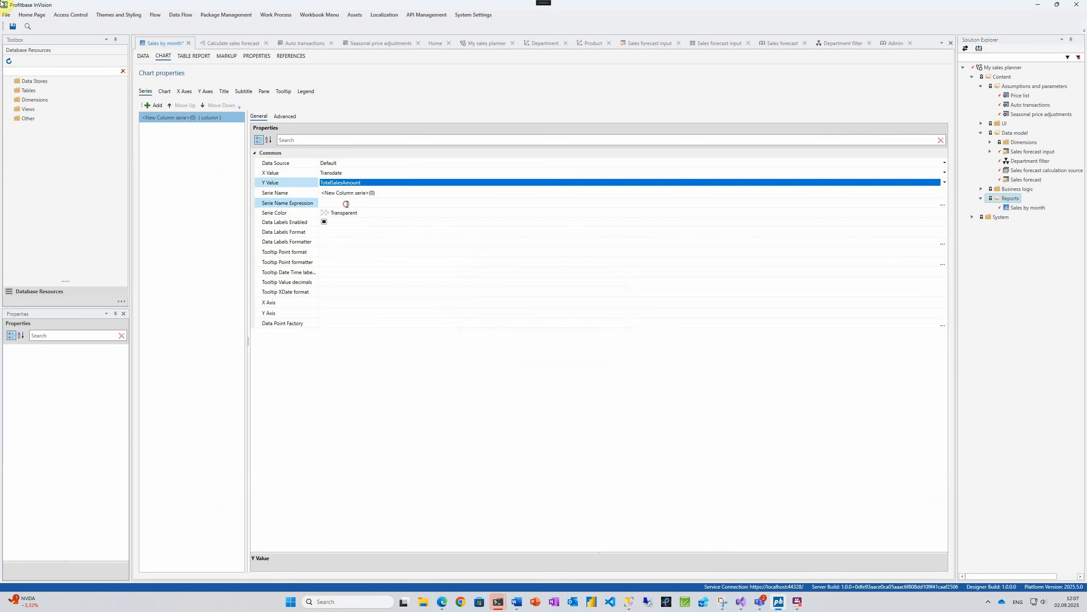
{"action": "left_click", "coordinate": [317, 193]}
{"action": "type", "text": "S"}
{"action": "key", "text": "BackSpace"}
{"action": "type", "text": "Total sales amount"}
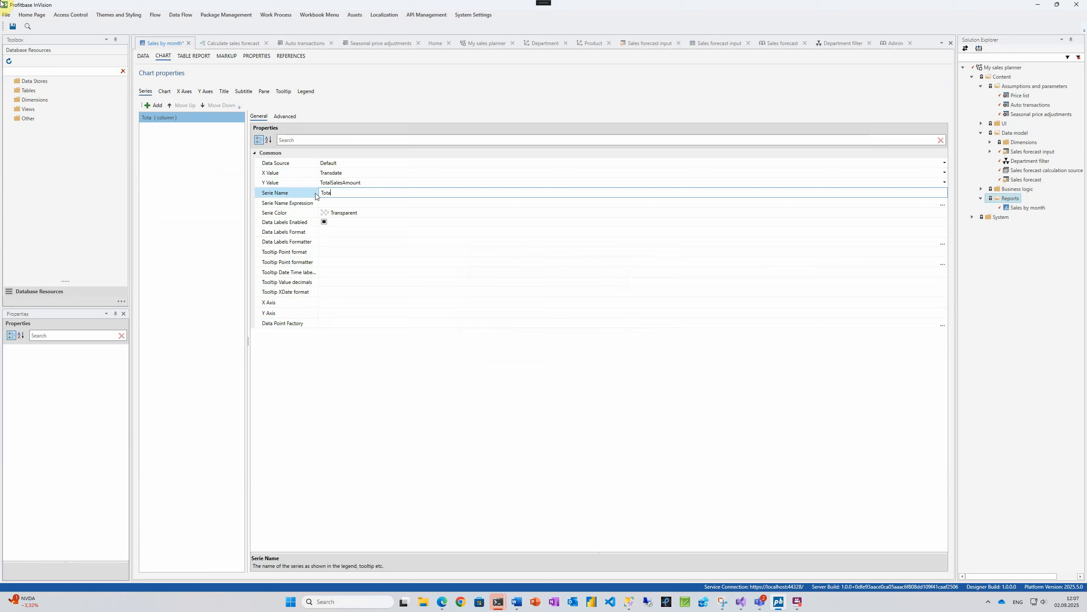
Step: Add a Line series to the chart and set its data source to Shipping cost
{"action": "left_click", "coordinate": [153, 106]}
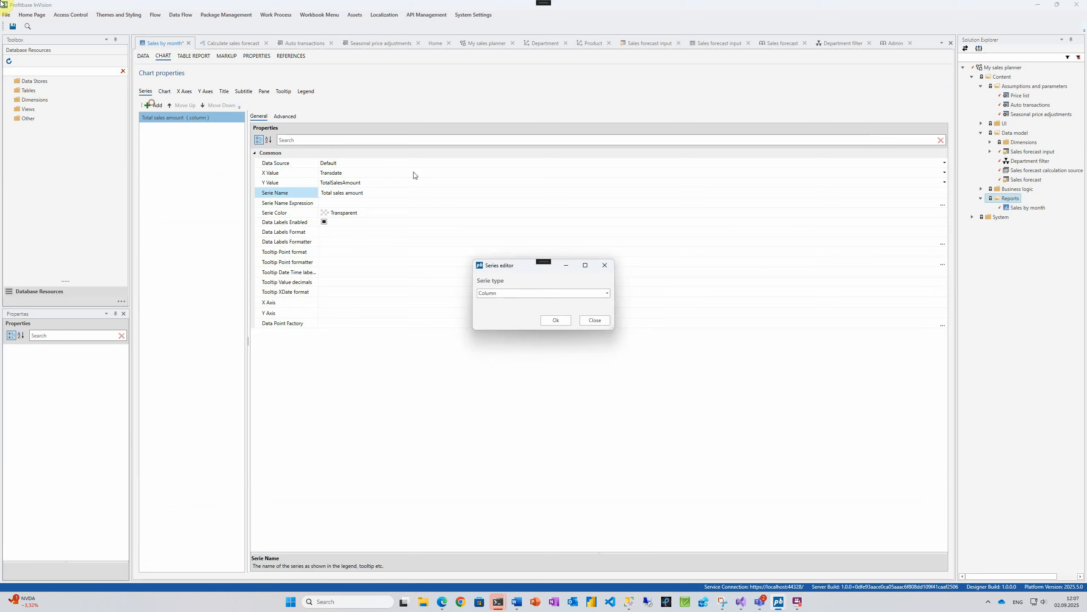
{"action": "left_click", "coordinate": [573, 293]}
{"action": "left_click", "coordinate": [498, 416]}
{"action": "left_click", "coordinate": [554, 322]}
{"action": "left_click", "coordinate": [350, 164]}
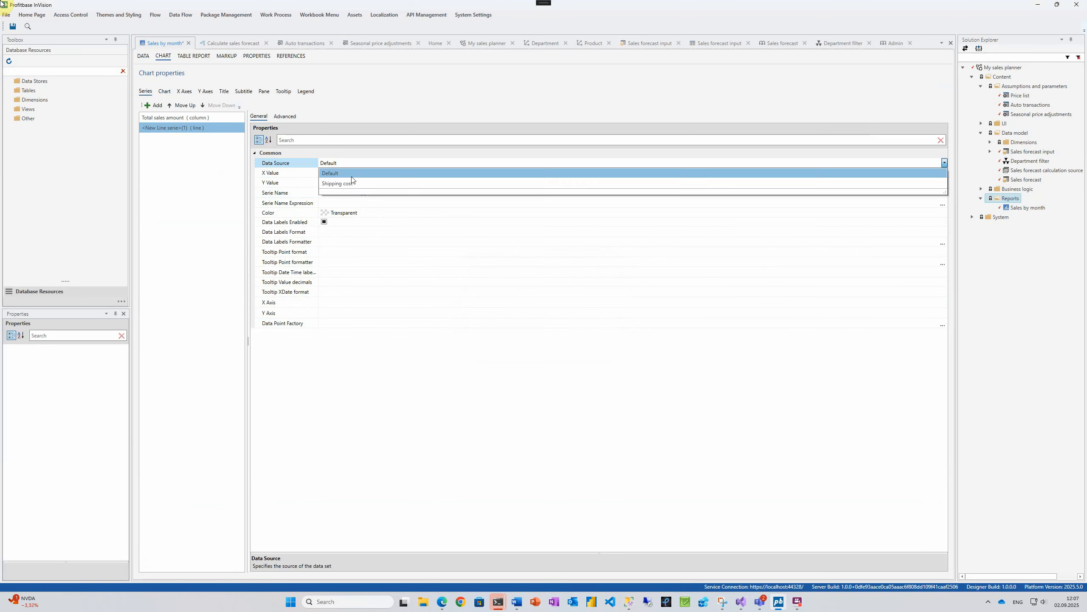
{"action": "left_click", "coordinate": [353, 182]}
Step: Set the line series' X Value to Transdate and Y Value to TotalShippingCost, and name it Shipping cost
{"action": "left_click", "coordinate": [345, 172]}
{"action": "left_click", "coordinate": [345, 184]}
{"action": "left_click", "coordinate": [345, 183]}
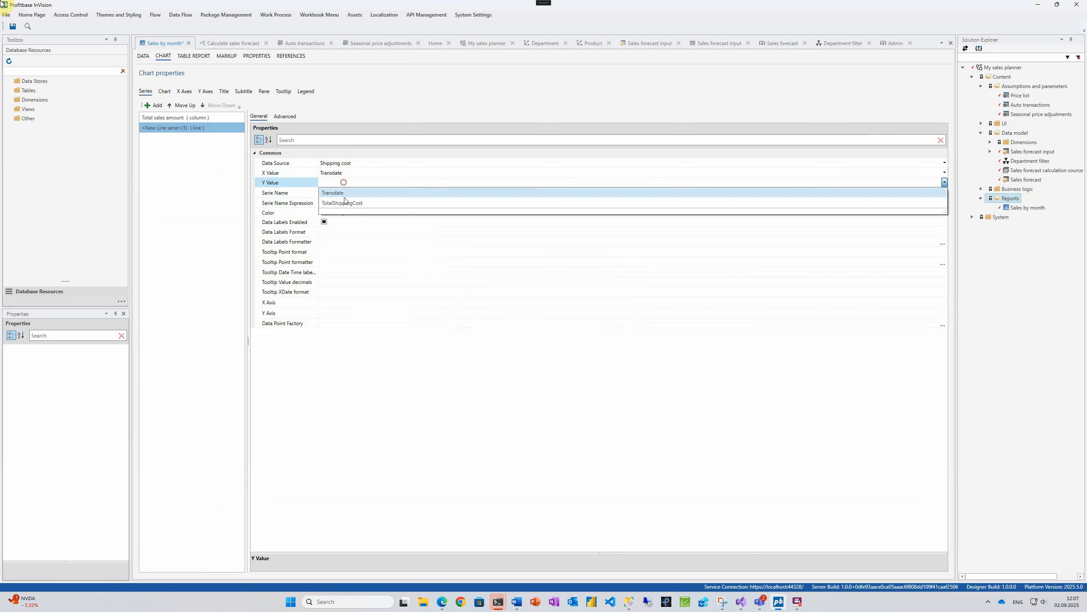
{"action": "left_click", "coordinate": [340, 192]}
{"action": "left_click", "coordinate": [379, 193]}
{"action": "type", "text": "Shipping cost"}
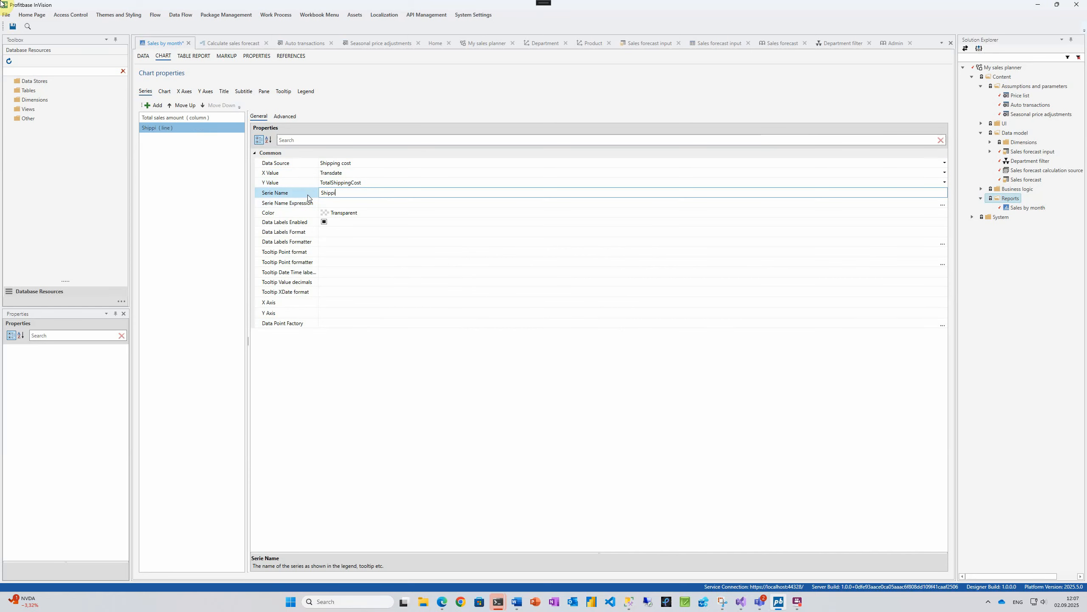
Step: Add an X axis to the chart with the Id TransdateAxis
{"action": "left_click", "coordinate": [185, 91]}
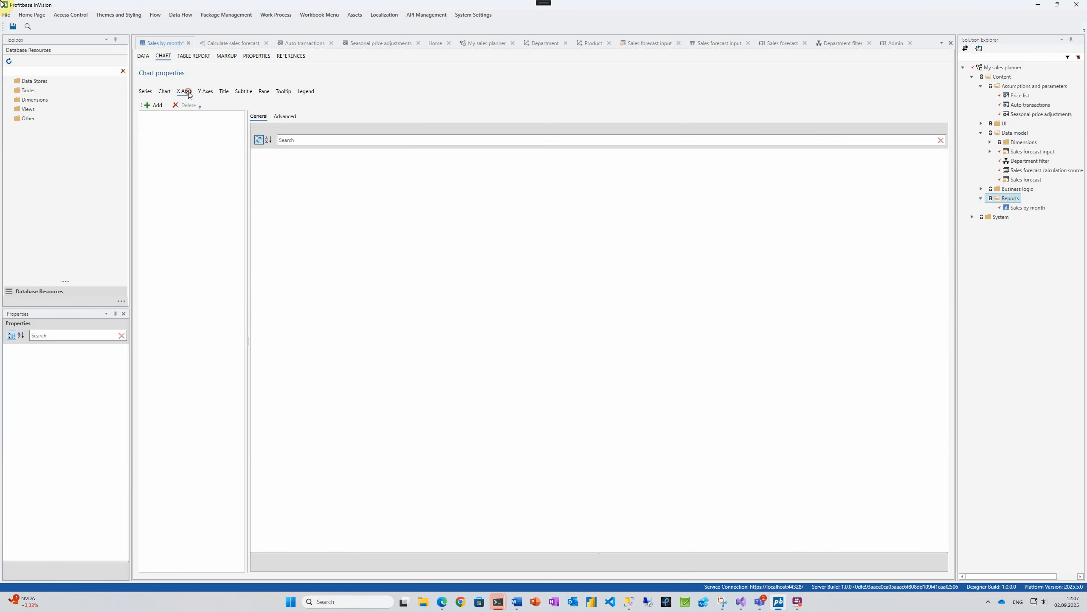
{"action": "left_click", "coordinate": [154, 105]}
{"action": "left_click", "coordinate": [359, 162]}
{"action": "key", "text": "ctrl+a"}
{"action": "type", "text": "T"}
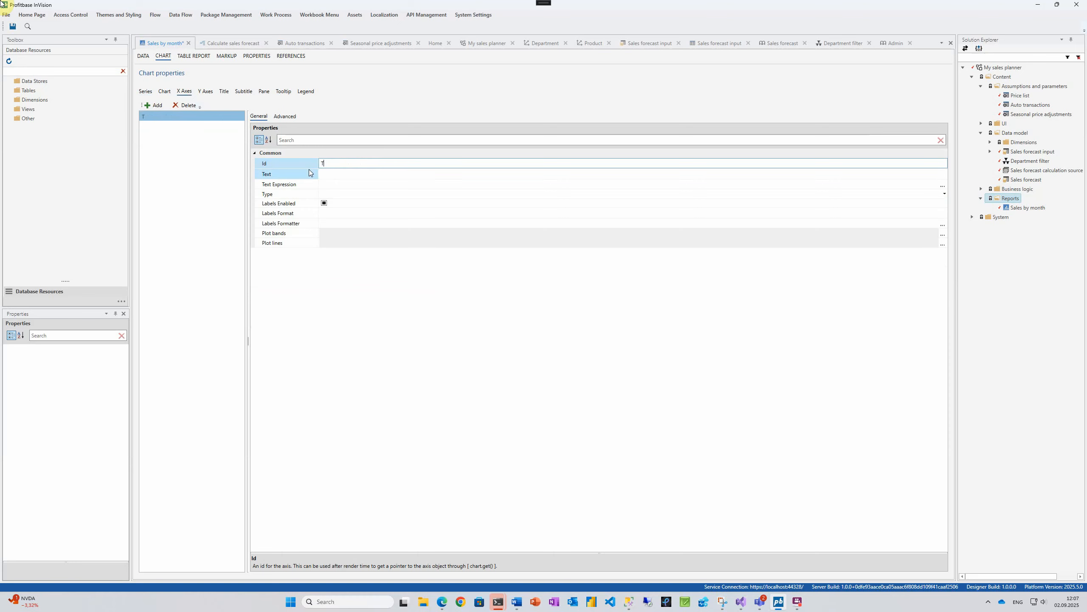
{"action": "type", "text": "ransdateAxis"}
Step: Apply the built-in Short Month Full Year function as the labels formatter of TransdateAxis
{"action": "left_click", "coordinate": [327, 223]}
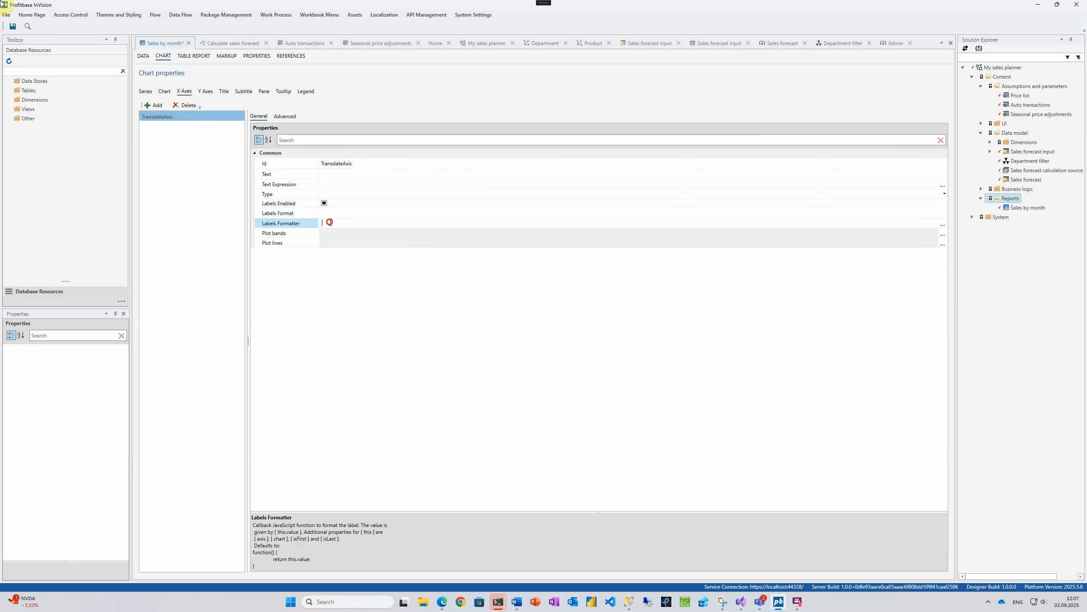
{"action": "left_click", "coordinate": [943, 225]}
{"action": "left_click", "coordinate": [419, 253]}
{"action": "left_click", "coordinate": [697, 343]}
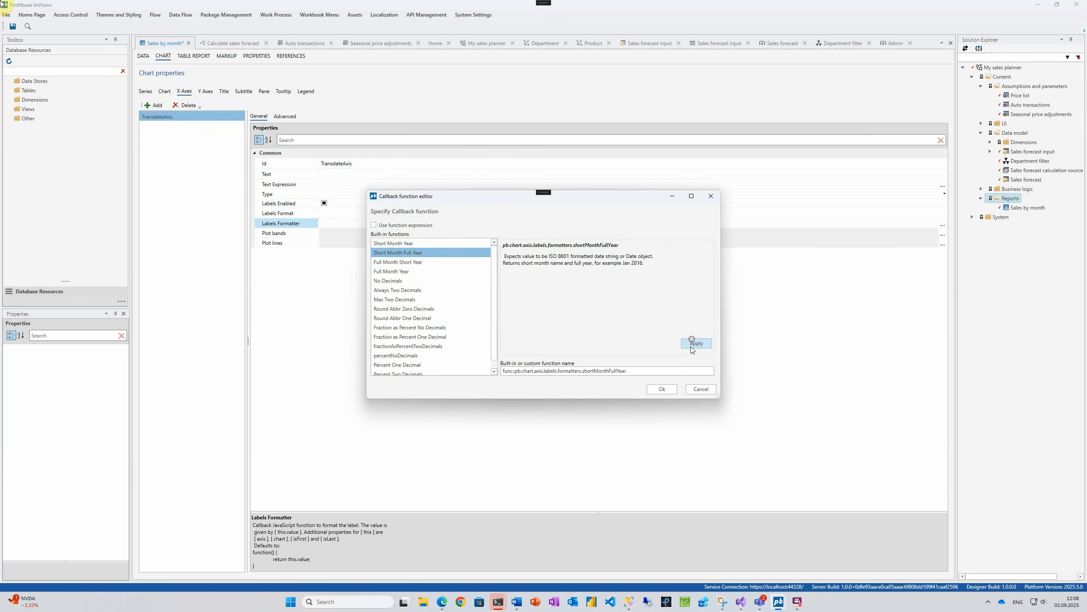
{"action": "left_click", "coordinate": [668, 389]}
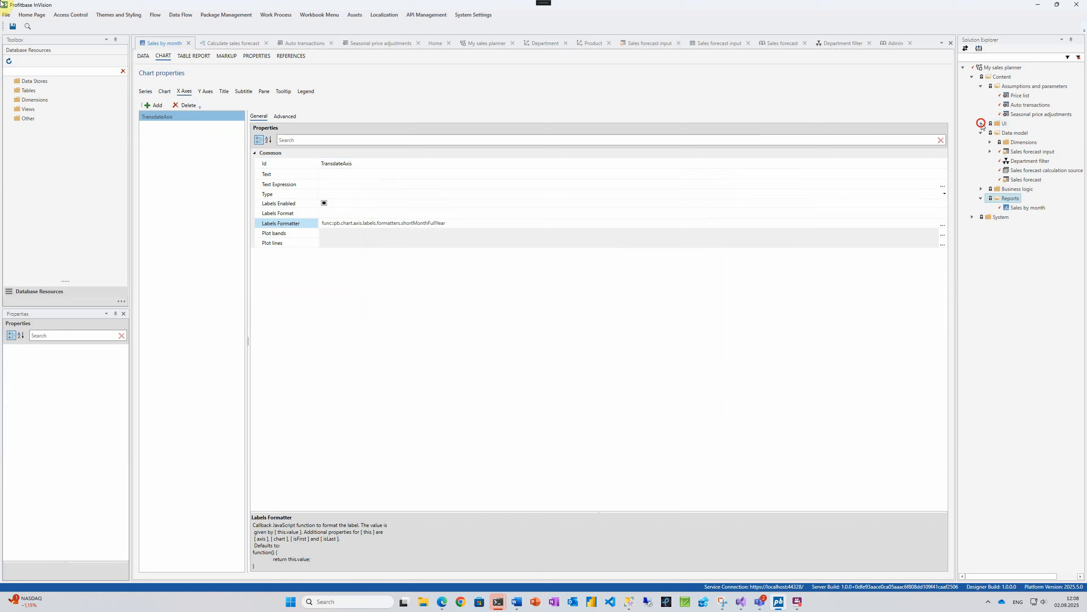
Step: Open the Sales forecast workbook and place the Sales by month SQL report in the grid below the Sales forecast input worksheet
{"action": "left_click", "coordinate": [981, 124]}
{"action": "double_click", "coordinate": [1025, 133]}
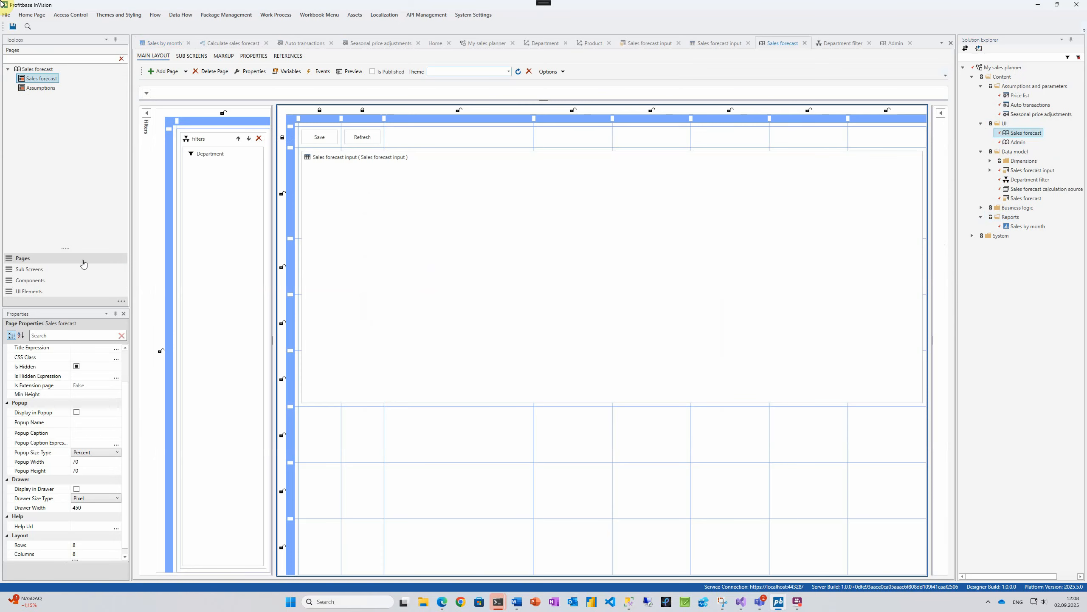
{"action": "left_click", "coordinate": [56, 280]}
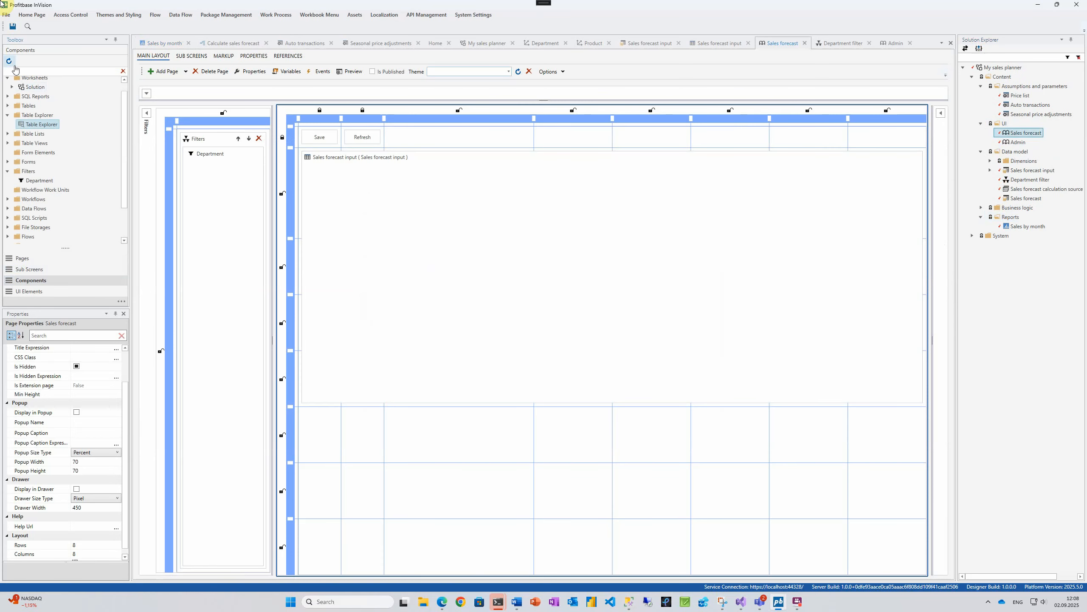
{"action": "scroll", "coordinate": [11, 69], "scroll_direction": "up", "scroll_amount": 1}
{"action": "left_click", "coordinate": [7, 109]}
{"action": "left_click", "coordinate": [12, 119]}
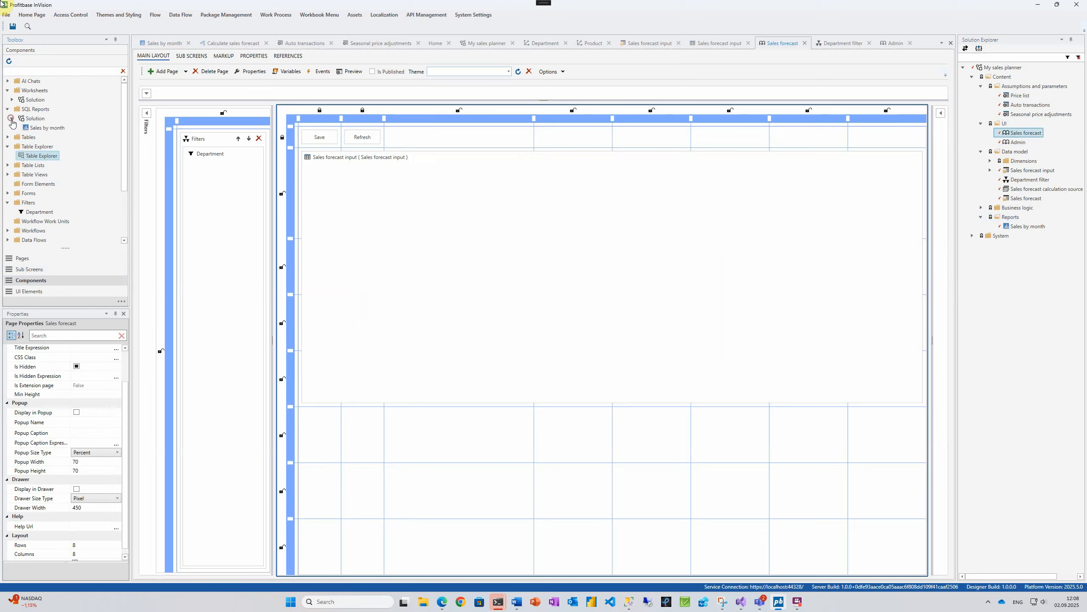
{"action": "left_click_drag", "start_coordinate": [43, 128], "coordinate": [589, 536]}
Step: Shorten the Sales forecast input worksheet by one grid row, then move Sales by month directly beneath it and extend it to the last row
{"action": "left_click", "coordinate": [661, 376]}
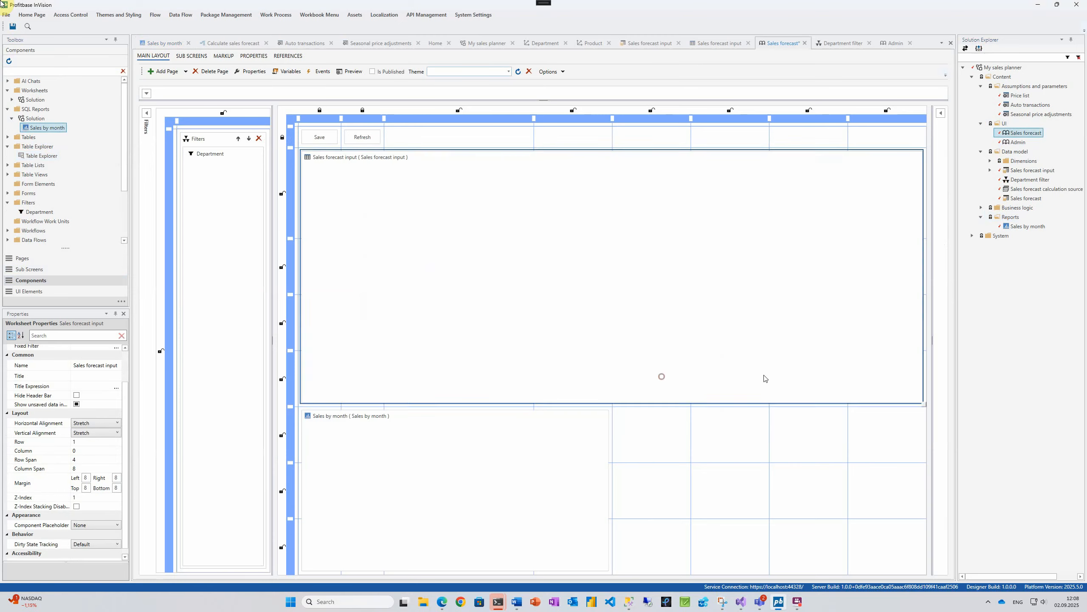
{"action": "left_click_drag", "start_coordinate": [923, 404], "coordinate": [919, 349]}
{"action": "left_click_drag", "start_coordinate": [543, 465], "coordinate": [316, 359]}
{"action": "left_click_drag", "start_coordinate": [606, 516], "coordinate": [606, 531]}
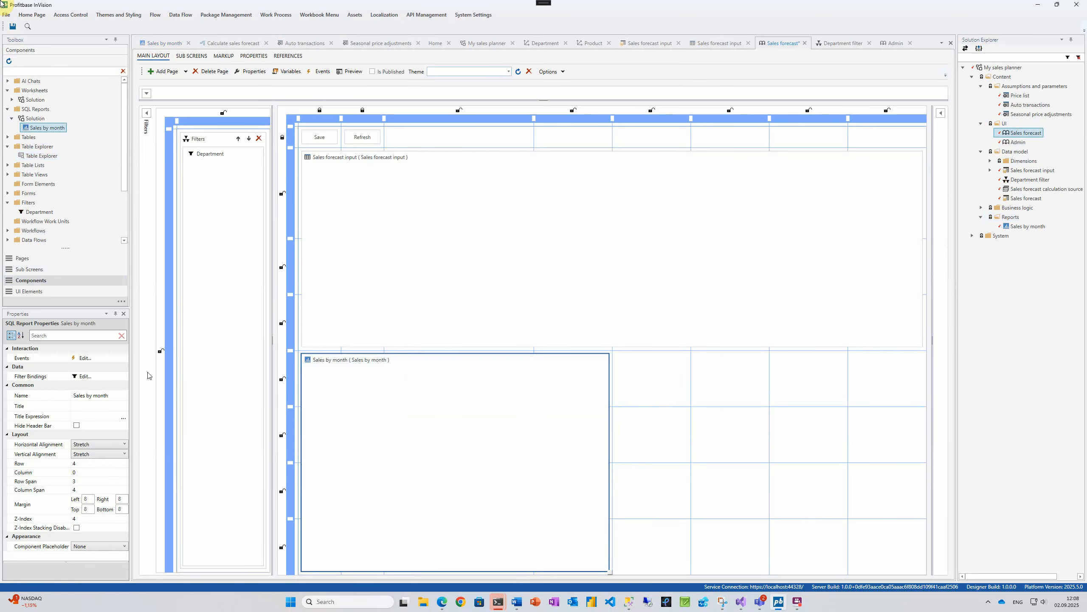
Step: Auto map the Sales by month report's Department filter binding to the workbook filter Filters - Department
{"action": "left_click", "coordinate": [116, 375]}
{"action": "left_click", "coordinate": [508, 246]}
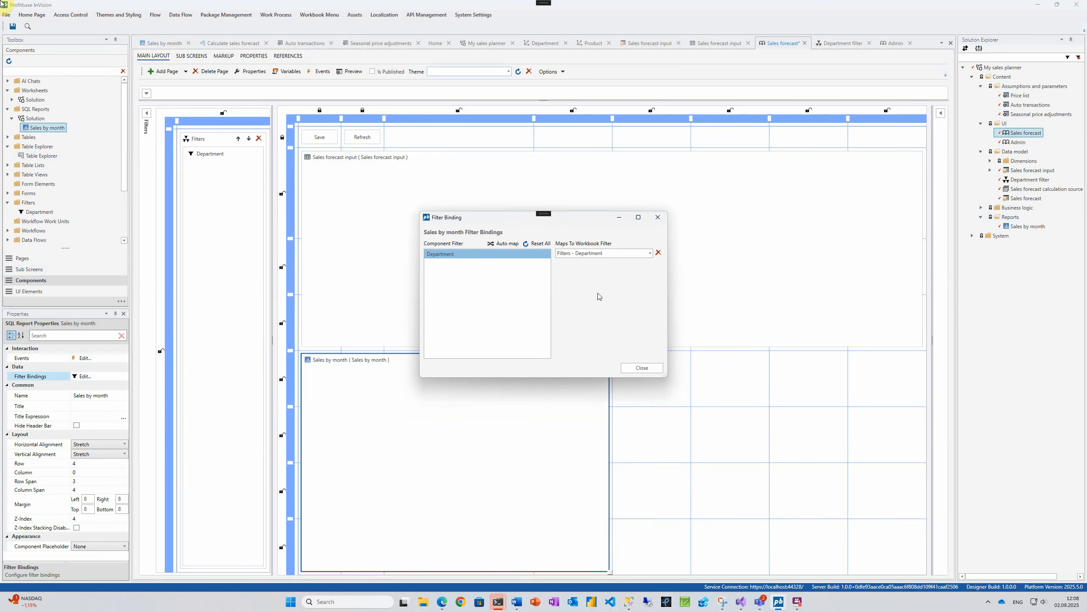
{"action": "left_click", "coordinate": [642, 367]}
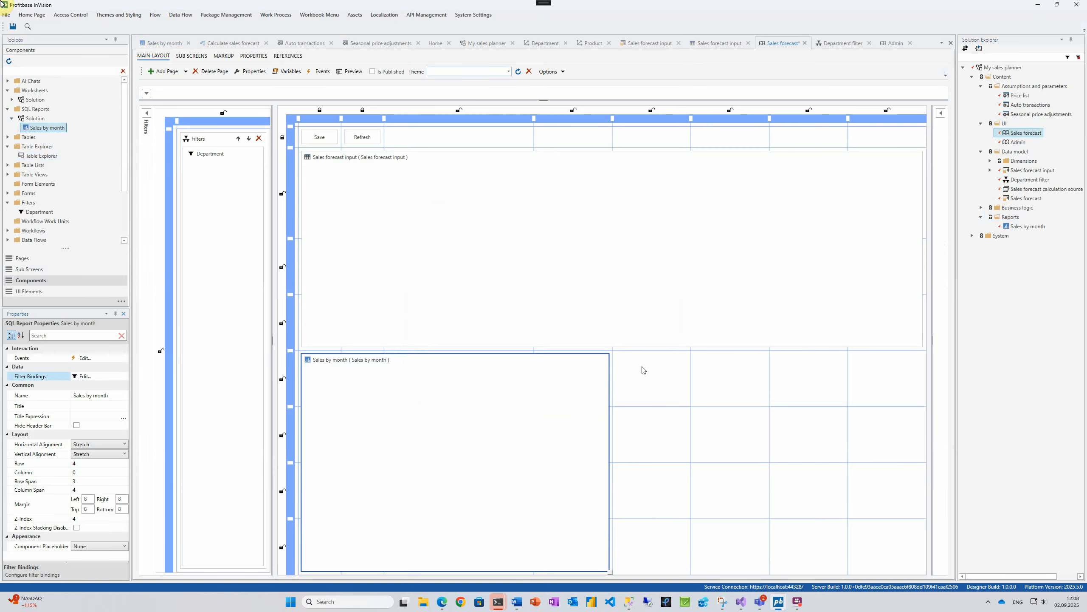
Step: Add the Sales by month Load Data action to the Department filter's Selection Changed handler and save the workbook
{"action": "left_click", "coordinate": [206, 155]}
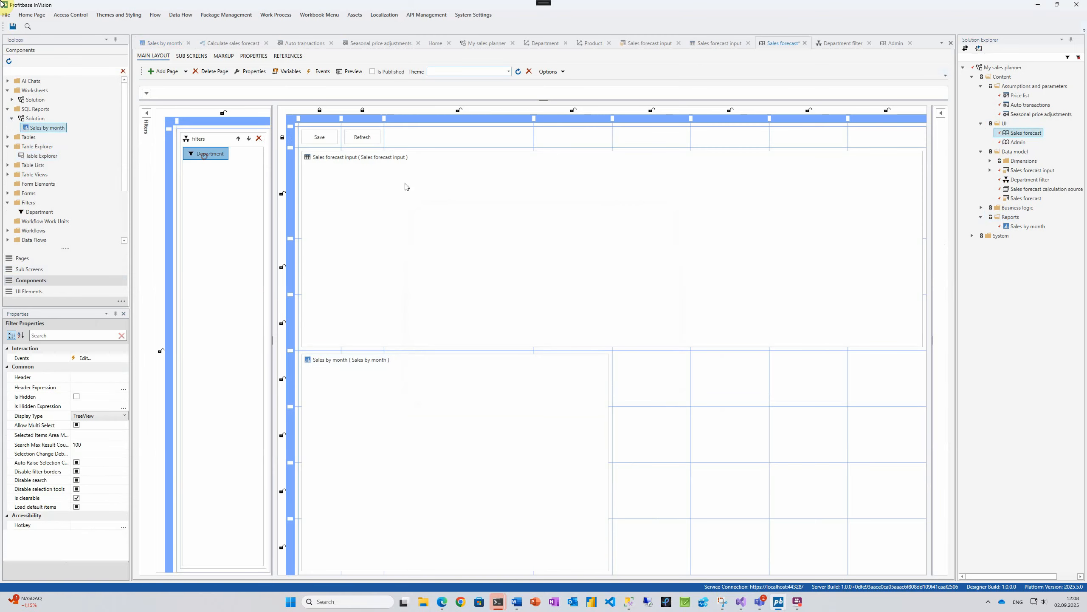
{"action": "left_click", "coordinate": [102, 358]}
{"action": "left_click", "coordinate": [90, 357]}
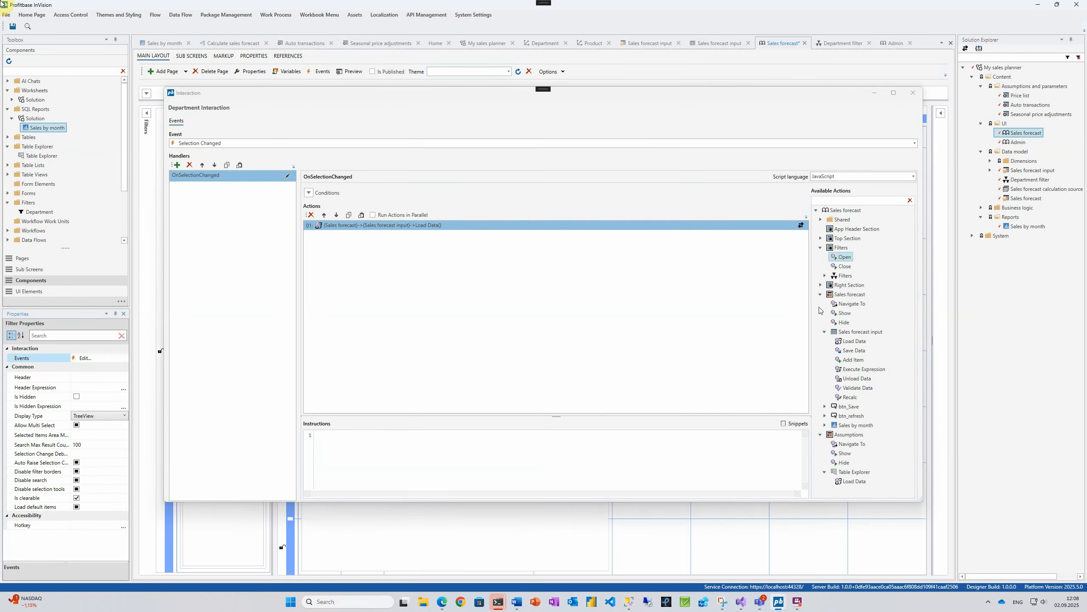
{"action": "double_click", "coordinate": [835, 428]}
{"action": "left_click_drag", "start_coordinate": [852, 435], "coordinate": [730, 223]}
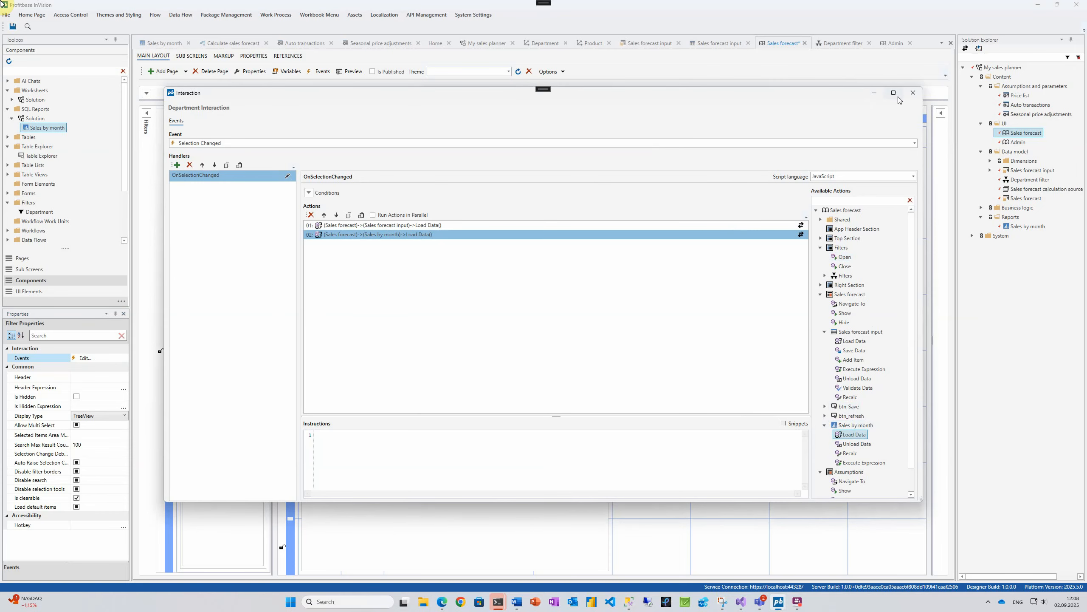
{"action": "left_click", "coordinate": [914, 94]}
{"action": "key", "text": "ctrl+s"}
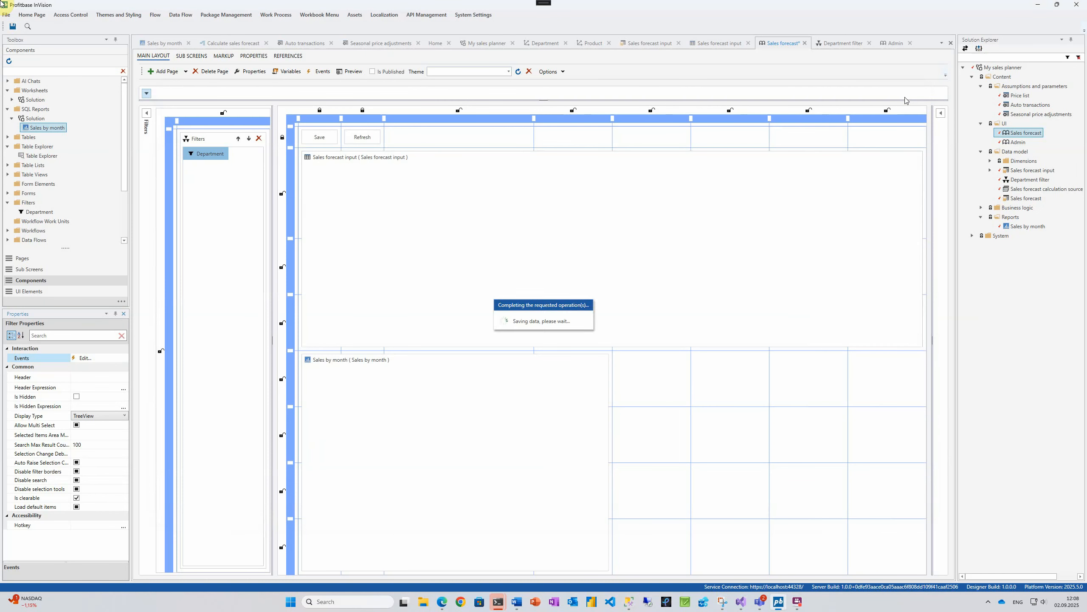
Step: Preview the workbook in the browser, close the old Sales forecast and Admin pages, and check the chart for Hypotesia, North and South
{"action": "left_click", "coordinate": [355, 71]}
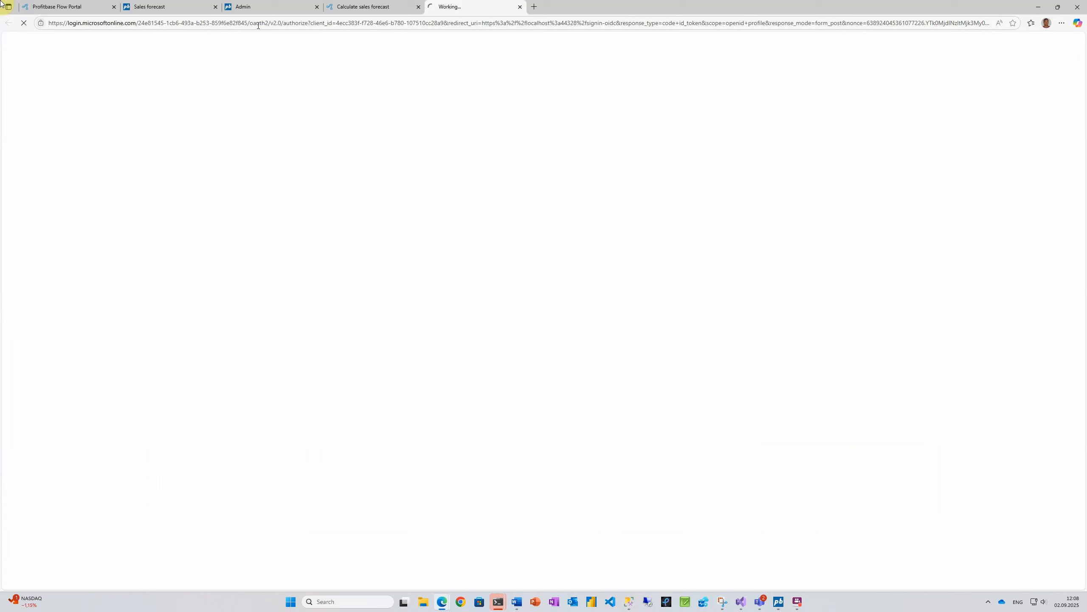
{"action": "left_click", "coordinate": [215, 7]}
{"action": "left_click", "coordinate": [215, 7]}
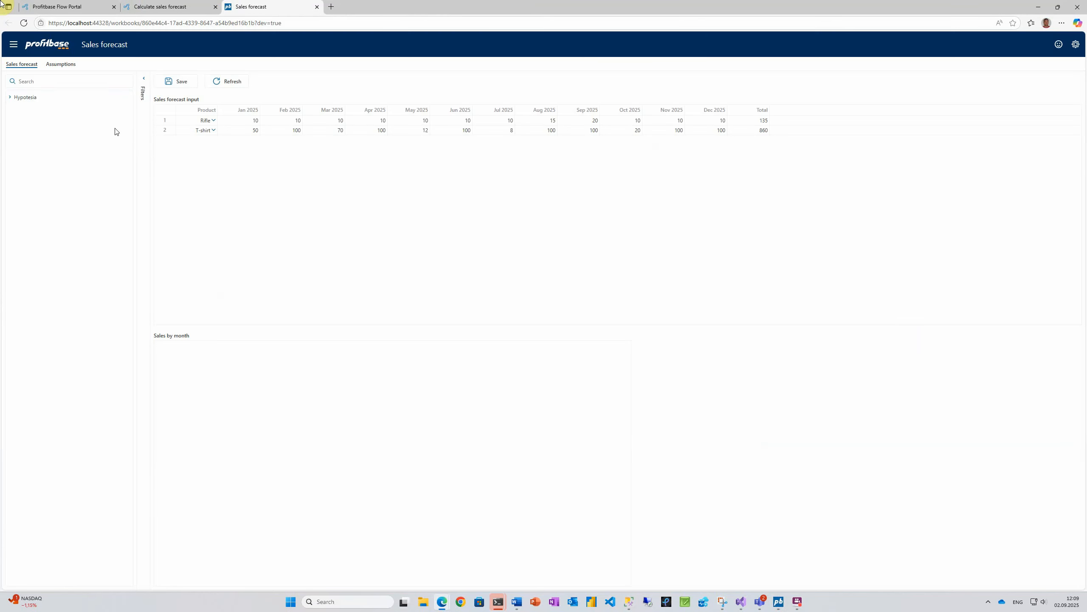
{"action": "left_click", "coordinate": [48, 96]}
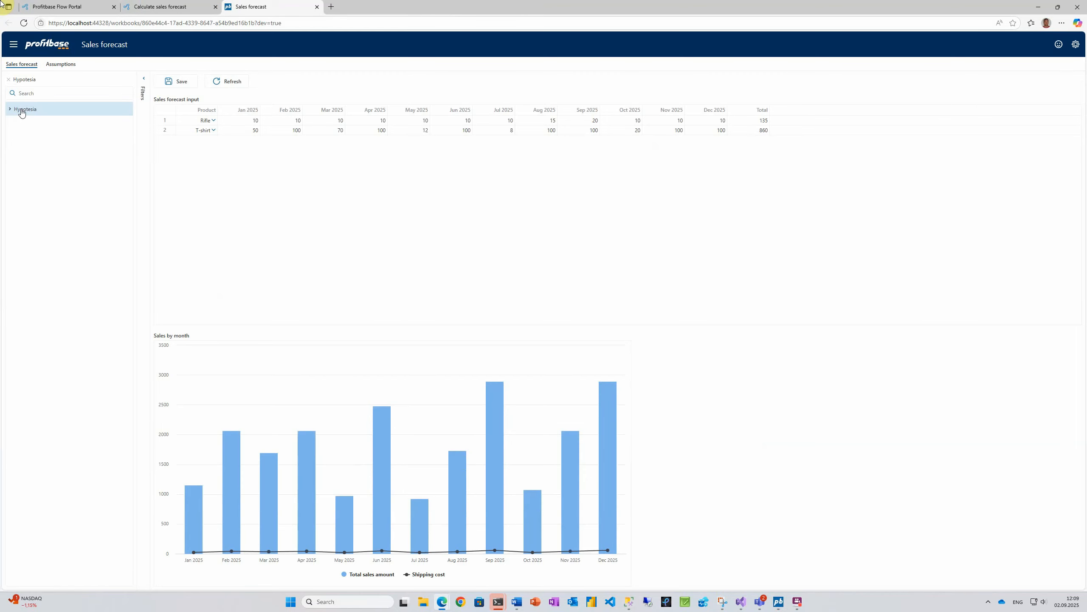
{"action": "left_click", "coordinate": [10, 110]}
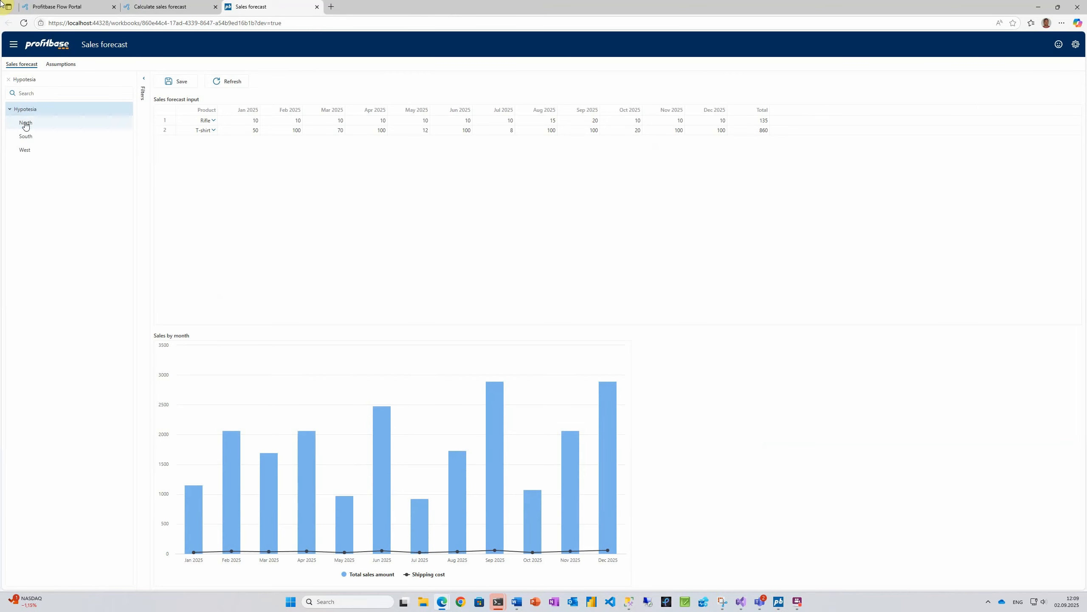
{"action": "left_click", "coordinate": [24, 124]}
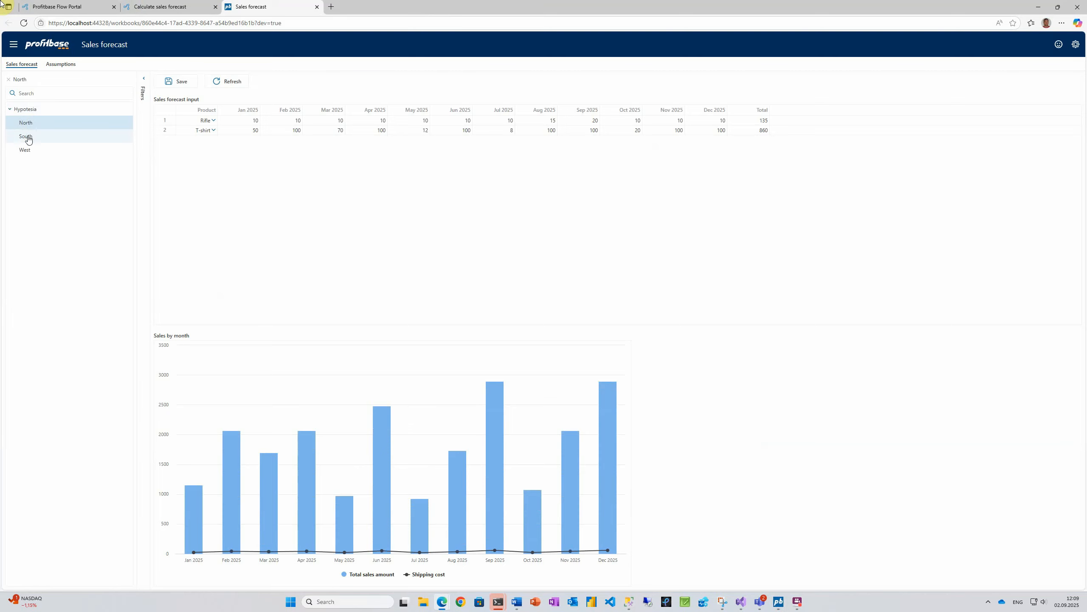
{"action": "left_click", "coordinate": [28, 136]}
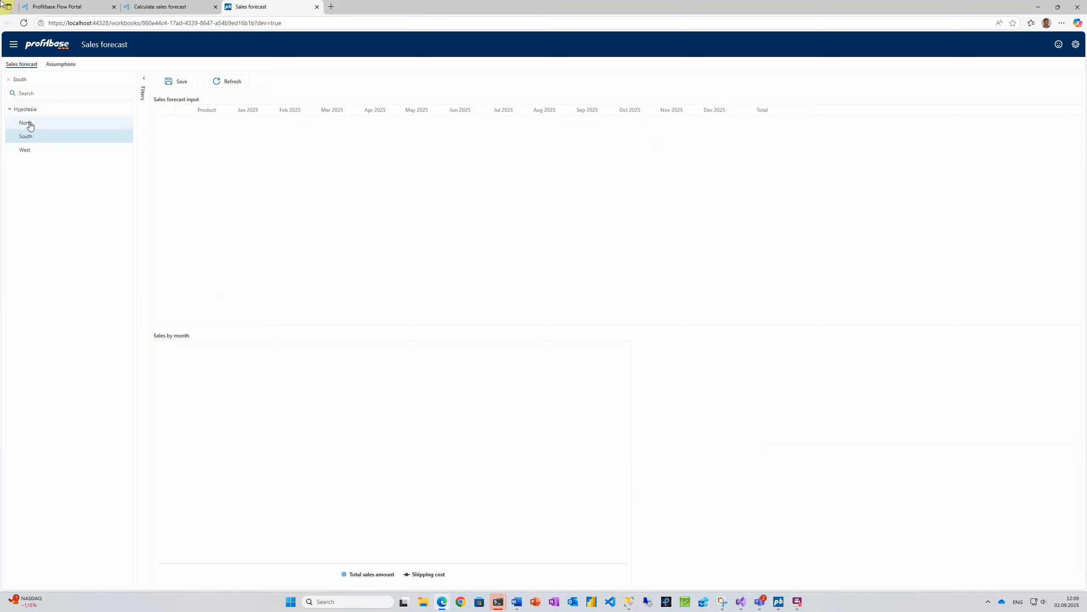
{"action": "left_click", "coordinate": [30, 124]}
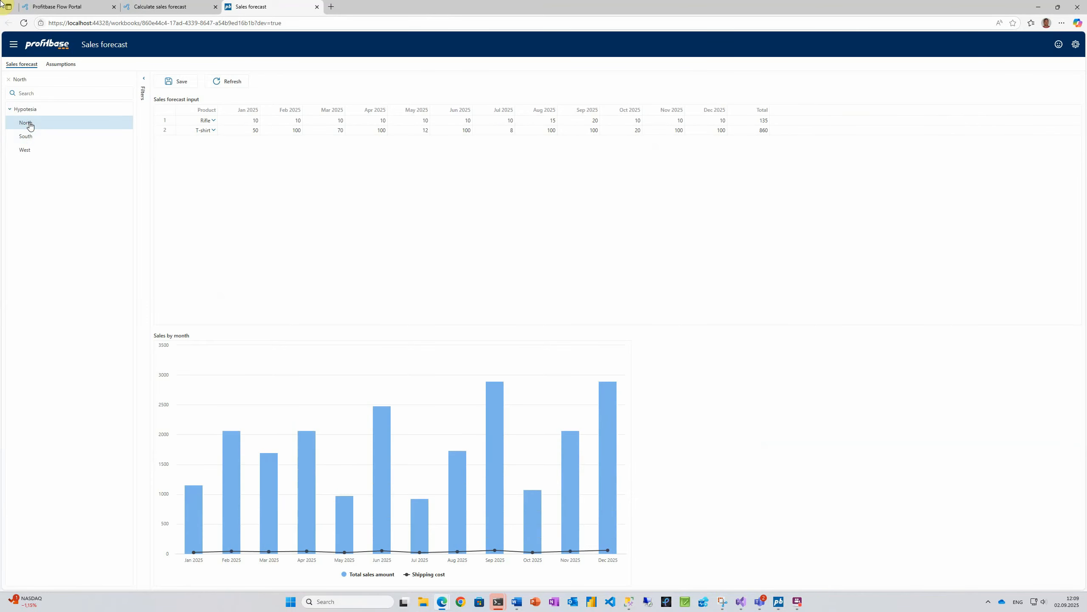
Step: Return to the InVision designer and add an Execute Flow action to the Save button's Tapped handler after Save Data
{"action": "key", "text": "alt+Tab"}
{"action": "left_click", "coordinate": [333, 143]}
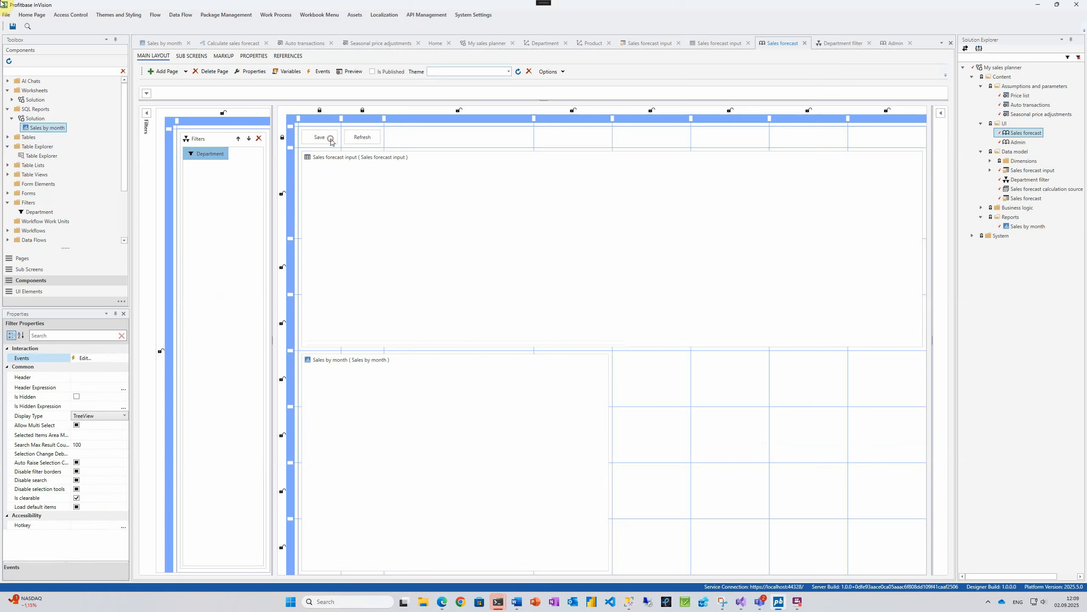
{"action": "left_click_drag", "start_coordinate": [125, 383], "coordinate": [126, 355]}
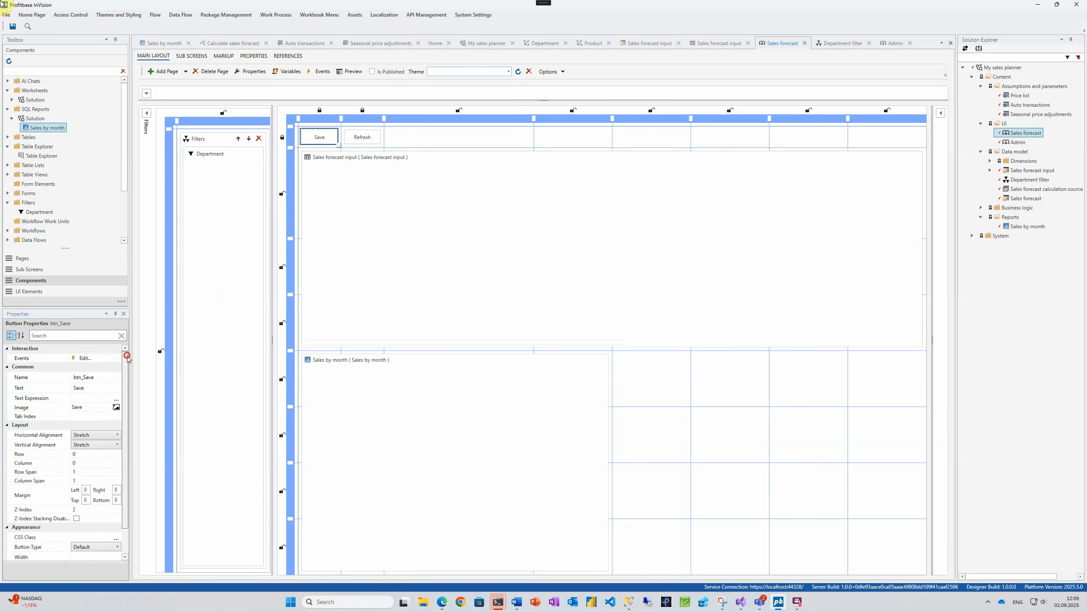
{"action": "left_click", "coordinate": [94, 359]}
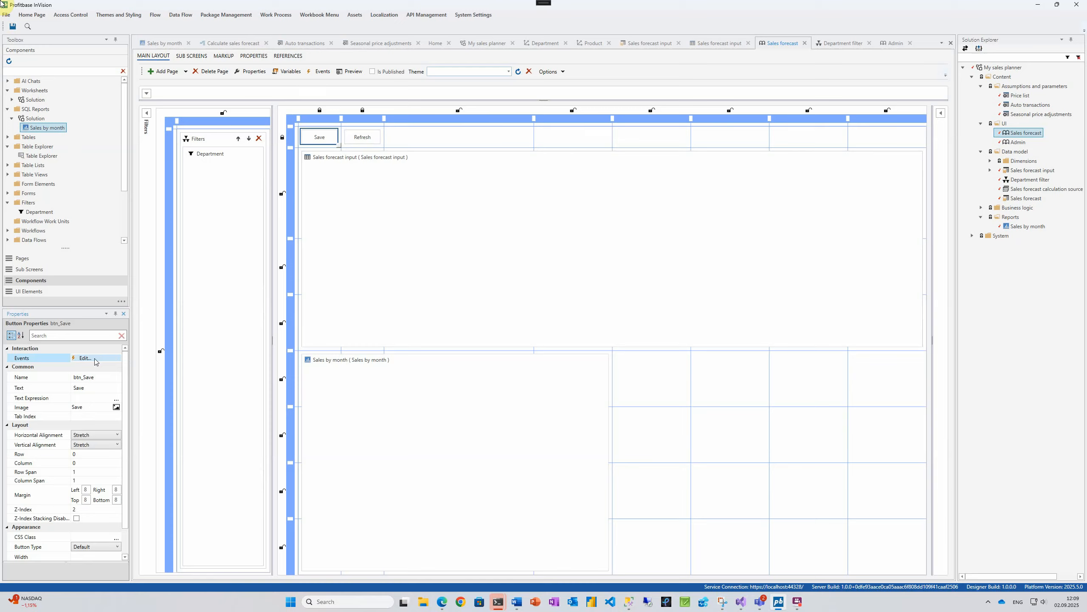
{"action": "left_click", "coordinate": [88, 358]}
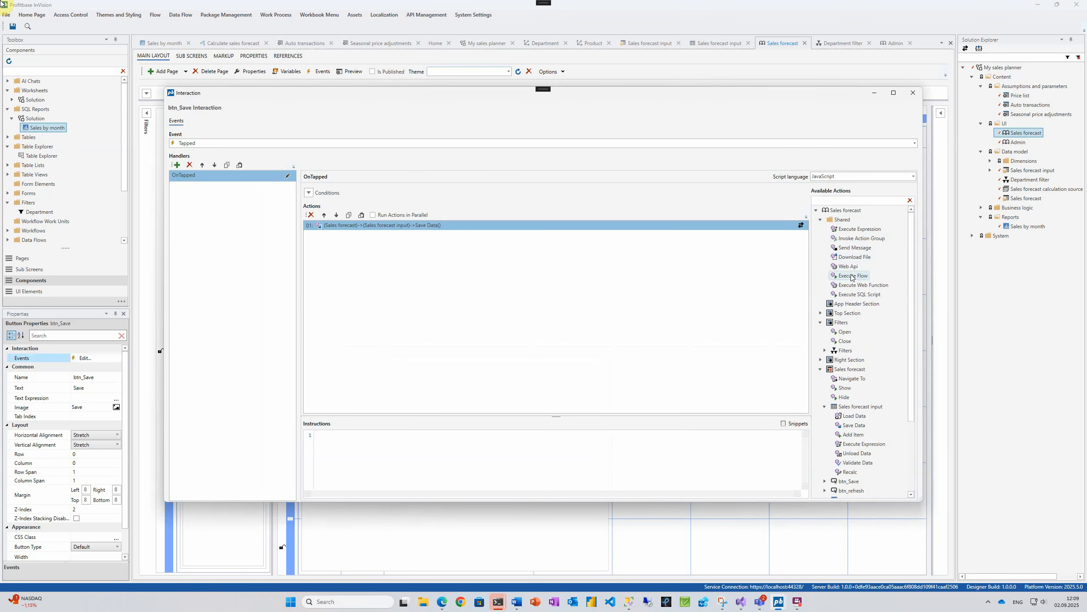
{"action": "left_click_drag", "start_coordinate": [852, 276], "coordinate": [604, 274]}
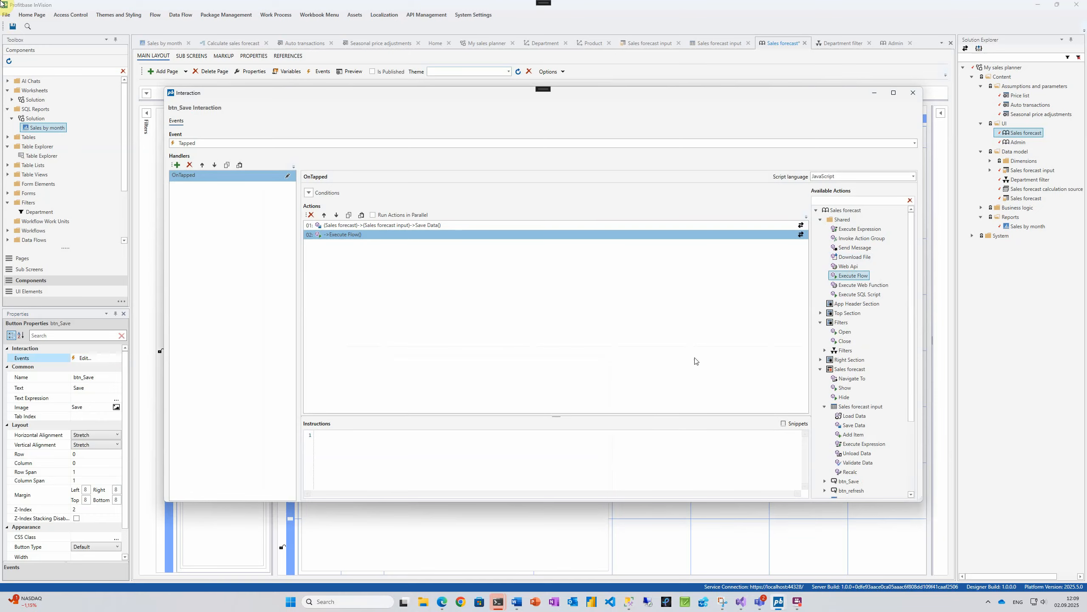
Step: Insert the flow execution snippet into the Execute Flow instructions and set its flow name to Calculate sales forecast
{"action": "left_click", "coordinate": [785, 425]}
{"action": "scroll", "coordinate": [465, 482], "scroll_direction": "down", "scroll_amount": 4}
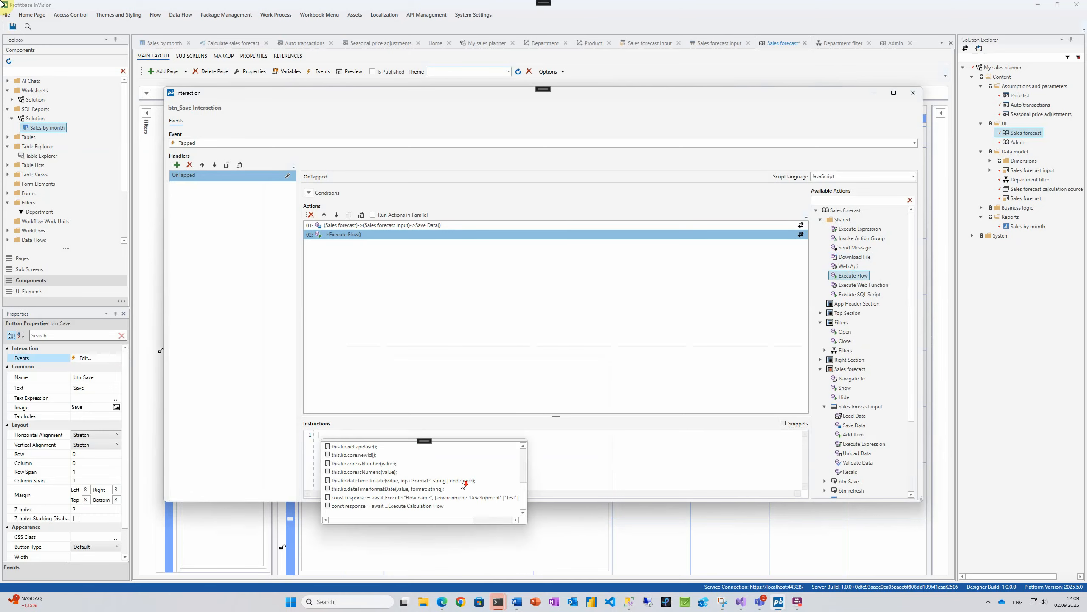
{"action": "double_click", "coordinate": [401, 498]}
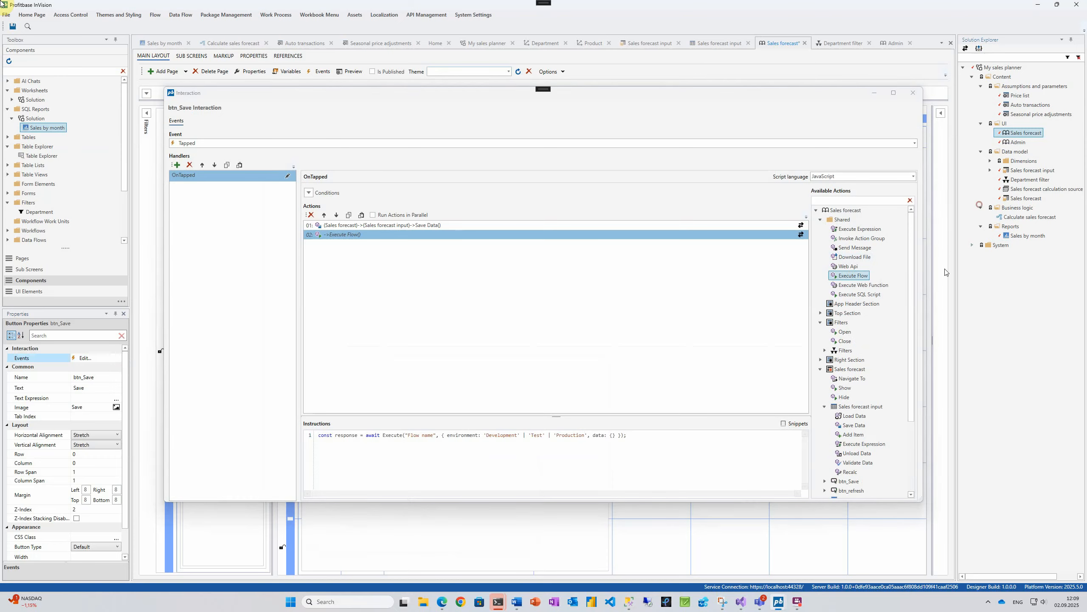
{"action": "double_click", "coordinate": [420, 435]}
{"action": "type", "text": "Calculate sales forecast"}
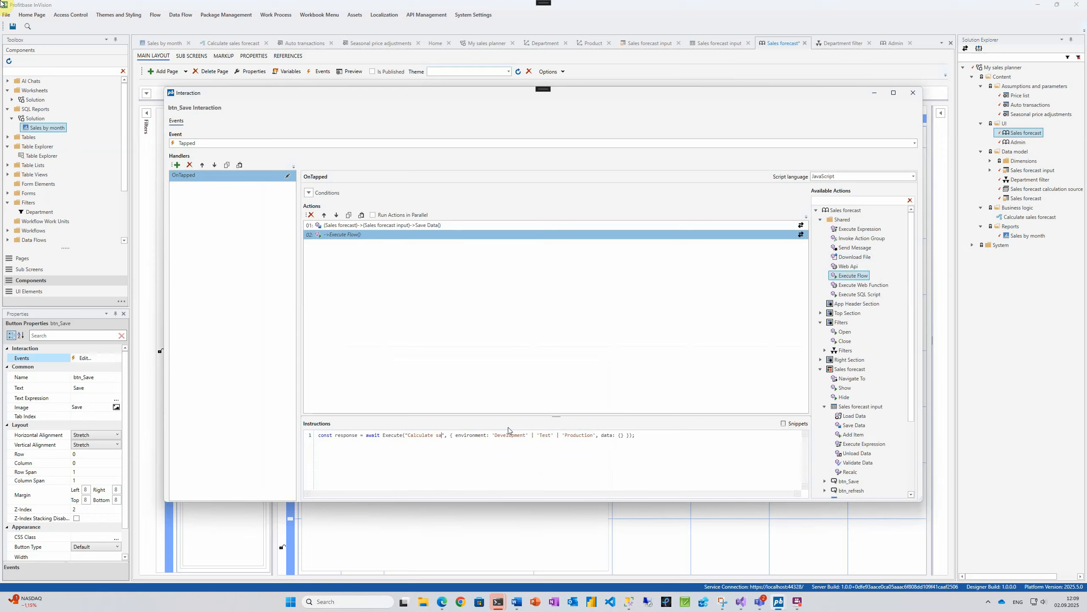
Step: Trim the Execute call's options to environment: 'Development', removing the Test and Production alternatives and the data argument
{"action": "key", "text": "Right"}
{"action": "key", "text": "Right"}
{"action": "key", "text": "ctrl+shift+Right"}
{"action": "key", "text": "ctrl+shift+Right"}
{"action": "key", "text": "ctrl+shift+Right"}
{"action": "key", "text": "ctrl+shift+Right"}
{"action": "key", "text": "ctrl+shift+Right"}
{"action": "key", "text": "ctrl+shift+Right"}
{"action": "key", "text": "ctrl+shift+Right"}
{"action": "key", "text": "ctrl+shift+Right"}
{"action": "key", "text": "ctrl+shift+Right"}
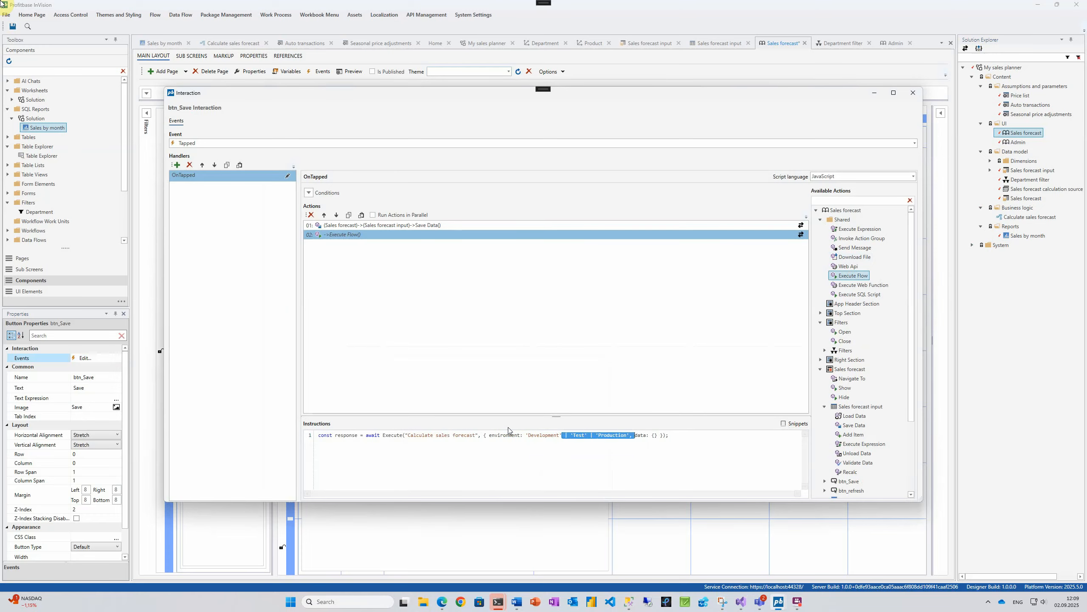
{"action": "key", "text": "shift+Left"}
{"action": "key", "text": "shift+Left"}
{"action": "key", "text": "Delete"}
{"action": "key", "text": "ctrl+shift+Right"}
{"action": "key", "text": "ctrl+shift+Right"}
{"action": "key", "text": "ctrl+shift+Right"}
{"action": "key", "text": "Delete"}
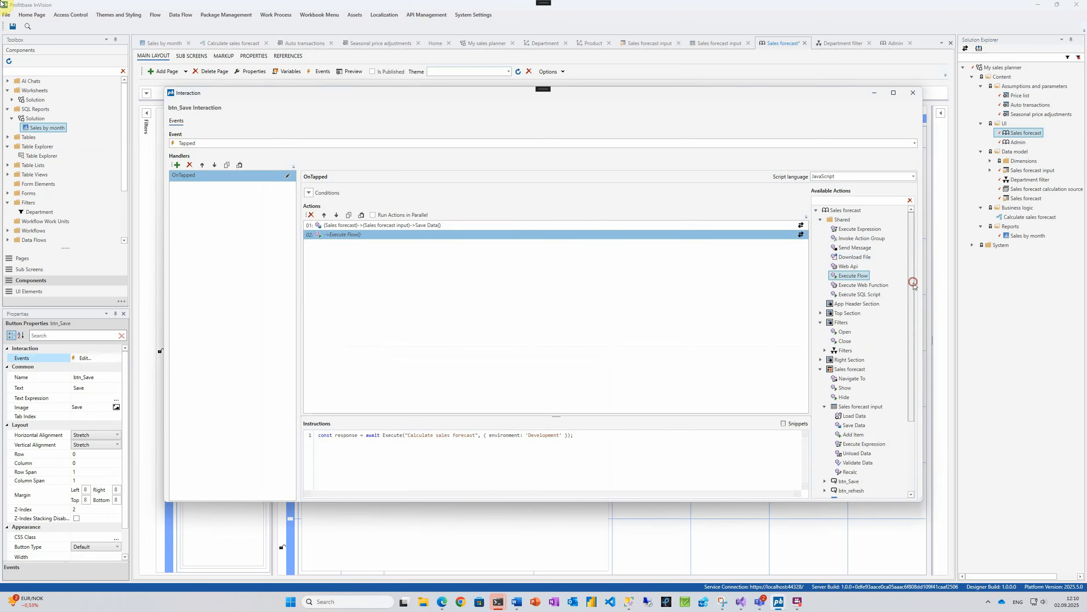
Step: Add the Sales by month Load Data action to the Save button's Tapped handler and save the workbook
{"action": "scroll", "coordinate": [912, 279], "scroll_direction": "down", "scroll_amount": 3}
{"action": "left_click_drag", "start_coordinate": [862, 411], "coordinate": [597, 351]}
{"action": "left_click", "coordinate": [914, 93]}
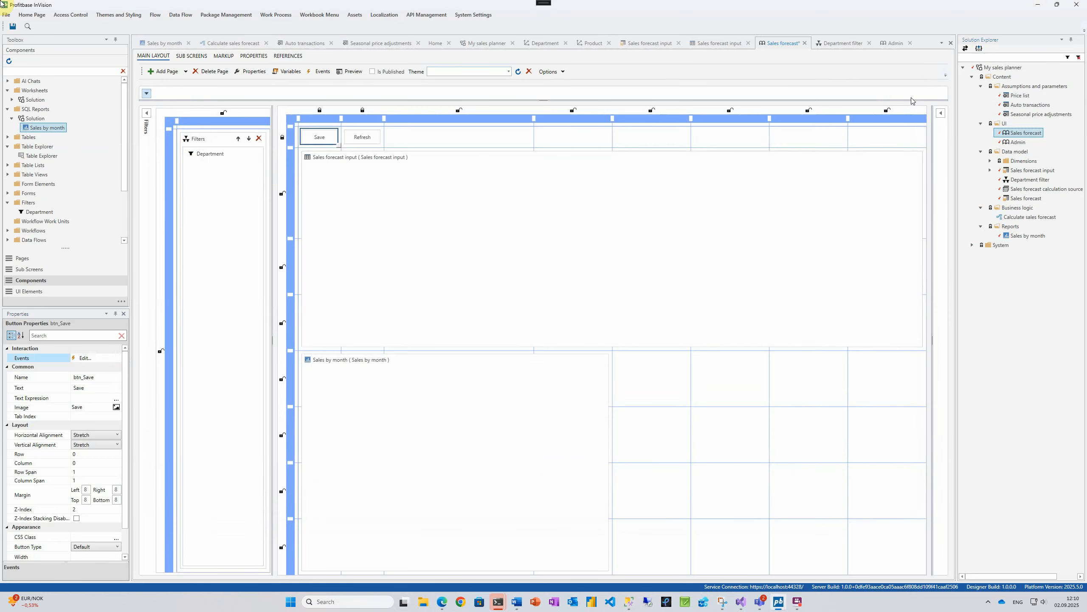
{"action": "key", "text": "ctrl+s"}
Step: Add the Sales by month Load Data action to the Refresh button's Tapped handler and save the workbook
{"action": "left_click", "coordinate": [360, 137]}
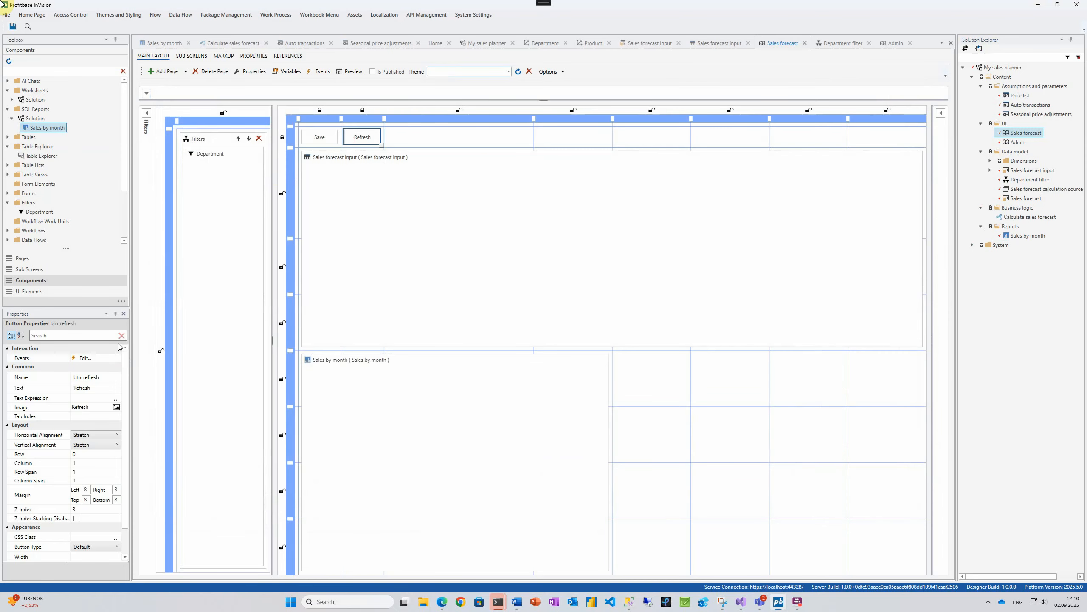
{"action": "left_click", "coordinate": [85, 357]}
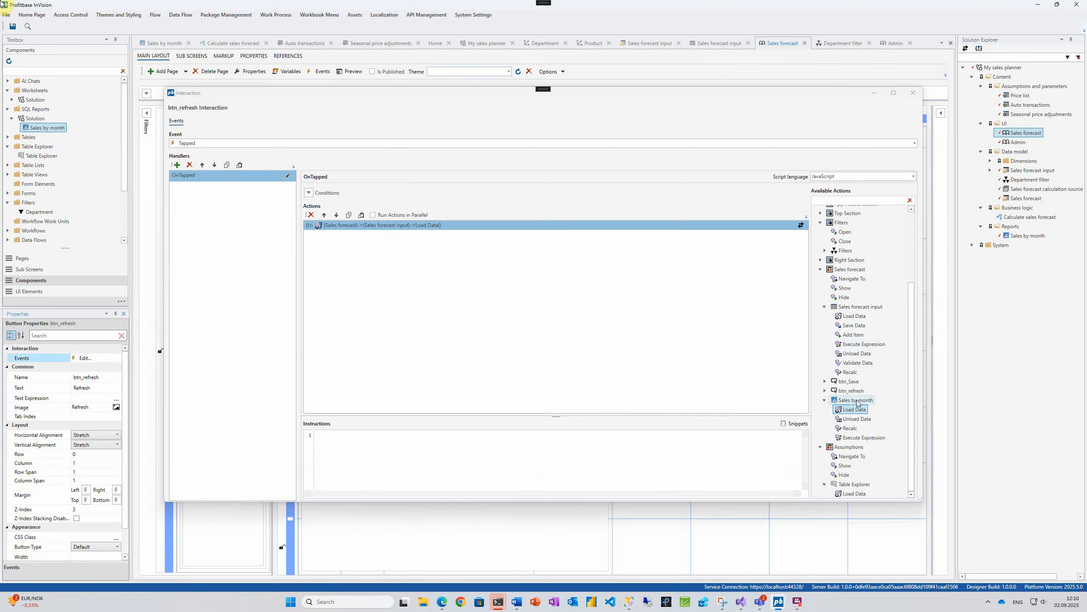
{"action": "left_click_drag", "start_coordinate": [852, 409], "coordinate": [558, 313]}
{"action": "left_click", "coordinate": [914, 93]}
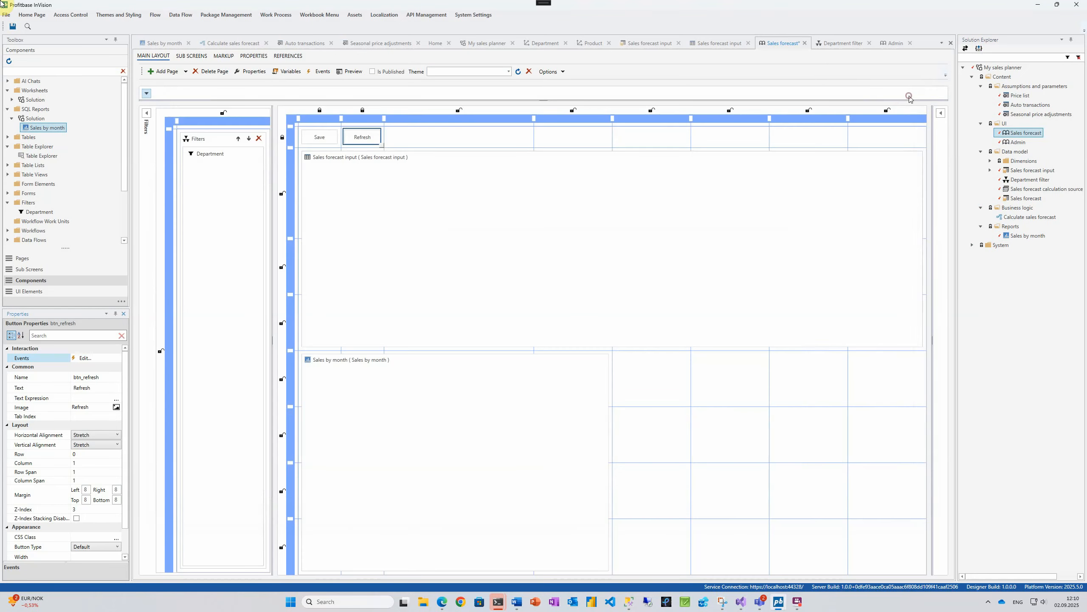
{"action": "key", "text": "ctrl+s"}
Step: Switch to the browser, reload the Sales forecast workbook and filter it by Hypotesia to check the chart
{"action": "key", "text": "alt+Tab"}
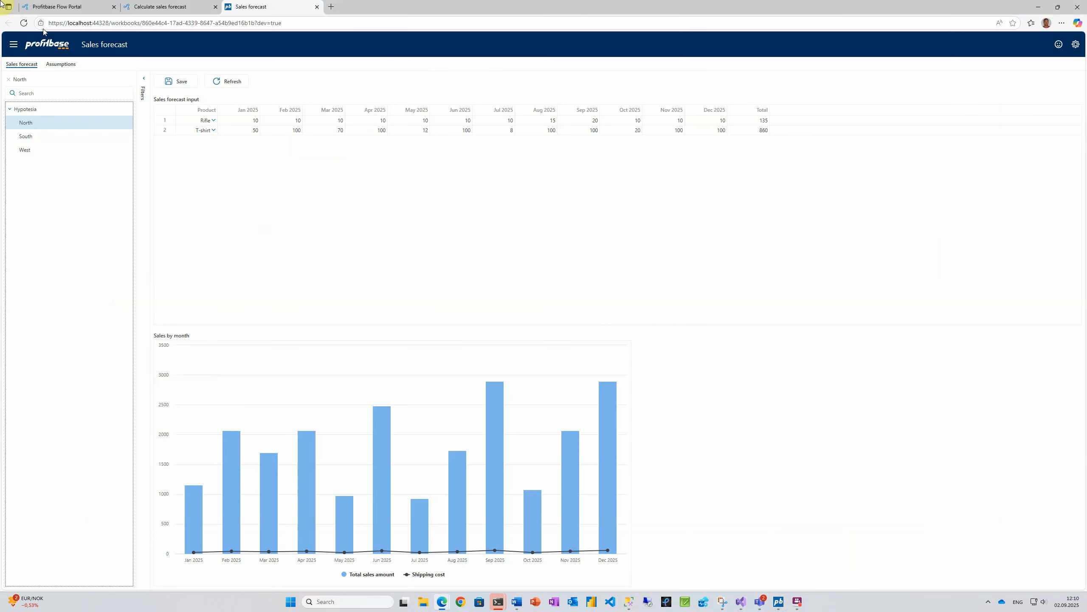
{"action": "left_click", "coordinate": [23, 23]}
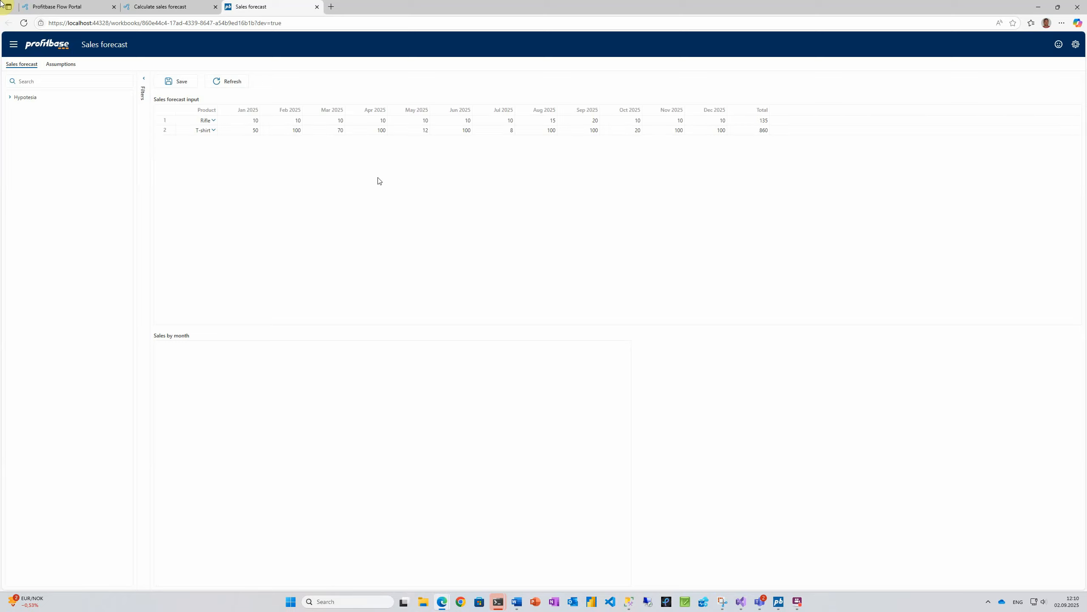
{"action": "left_click", "coordinate": [48, 99]}
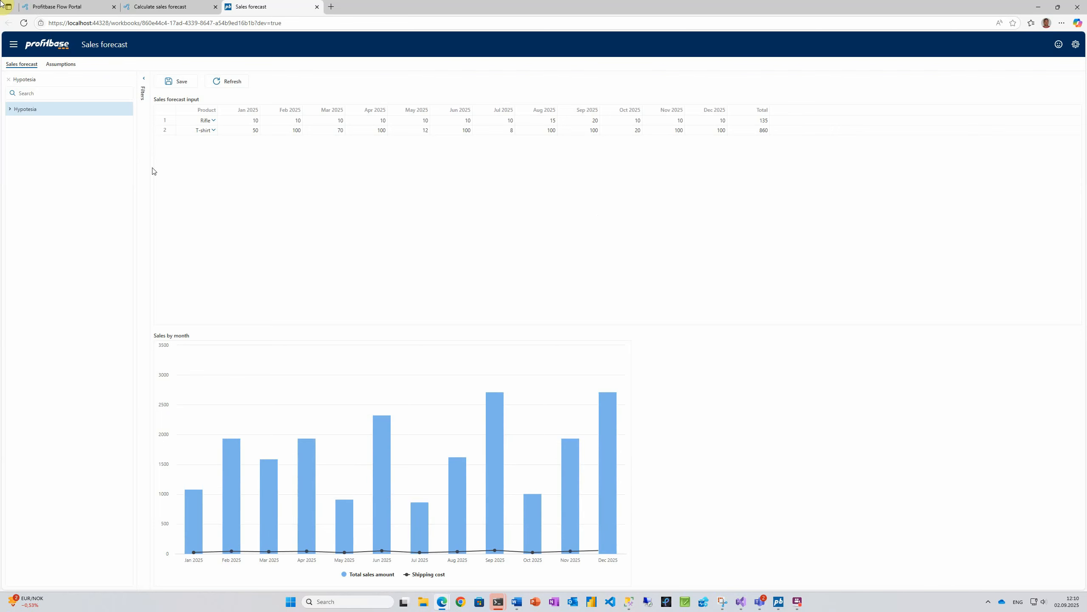
Step: Expand Hypotesia, set the Rifle forecast to 100 for Jan 2025 and 200 for Mar 2025, and save the sales forecast
{"action": "left_click", "coordinate": [9, 108]}
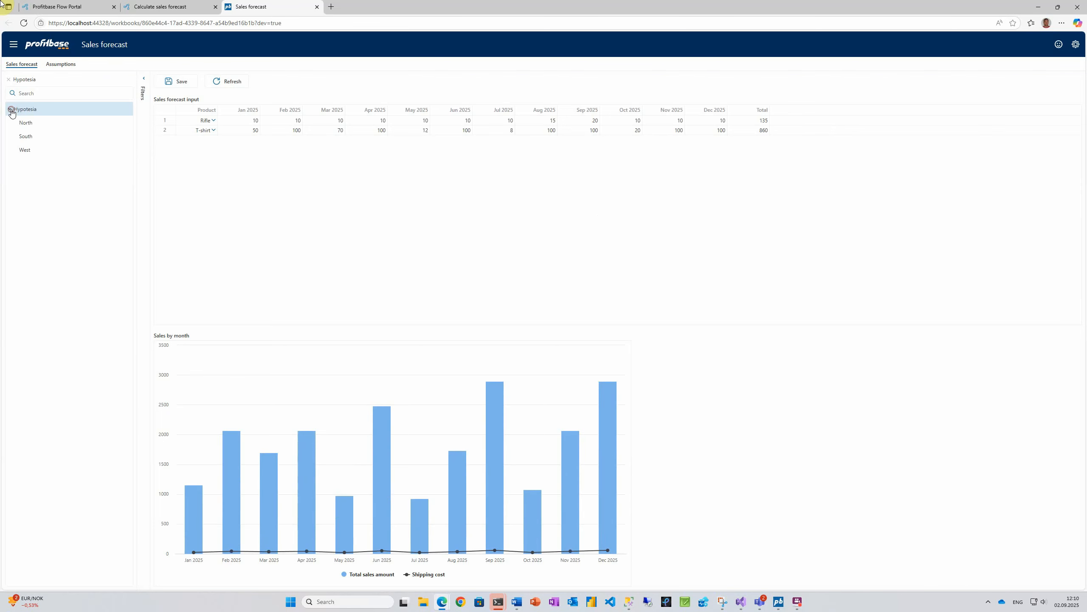
{"action": "left_click", "coordinate": [255, 122]}
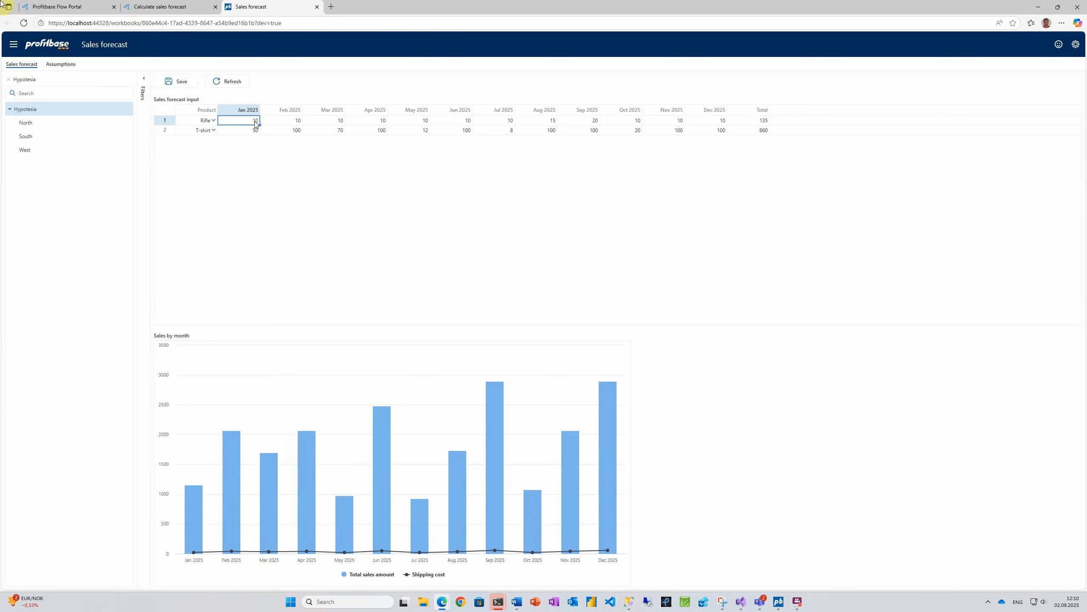
{"action": "type", "text": "100"}
{"action": "key", "text": "Tab"}
{"action": "left_click", "coordinate": [334, 121]}
{"action": "type", "text": "200"}
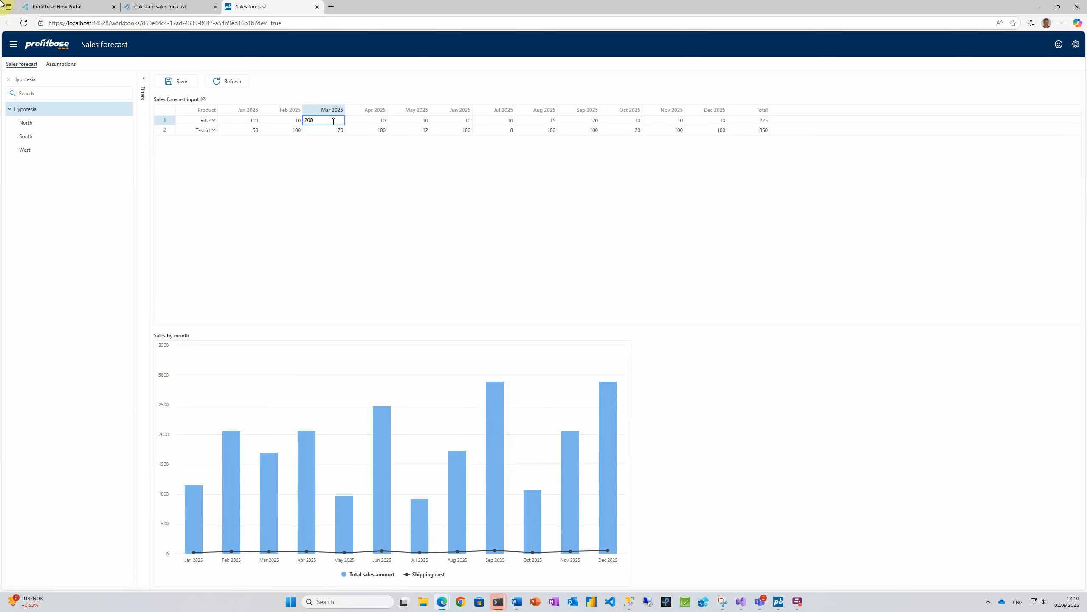
{"action": "key", "text": "Tab"}
{"action": "left_click", "coordinate": [189, 83]}
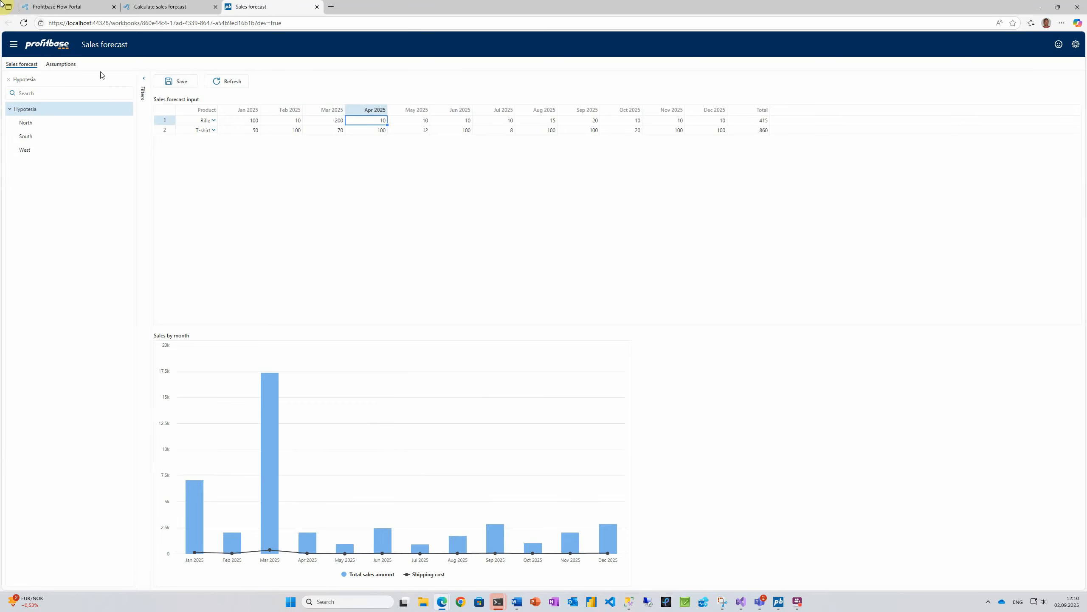
Step: Set the Shipping cost to 10 % in the Auto transactions assumptions, save both table and forecast, and check the March 2025 shipping cost
{"action": "left_click", "coordinate": [68, 65]}
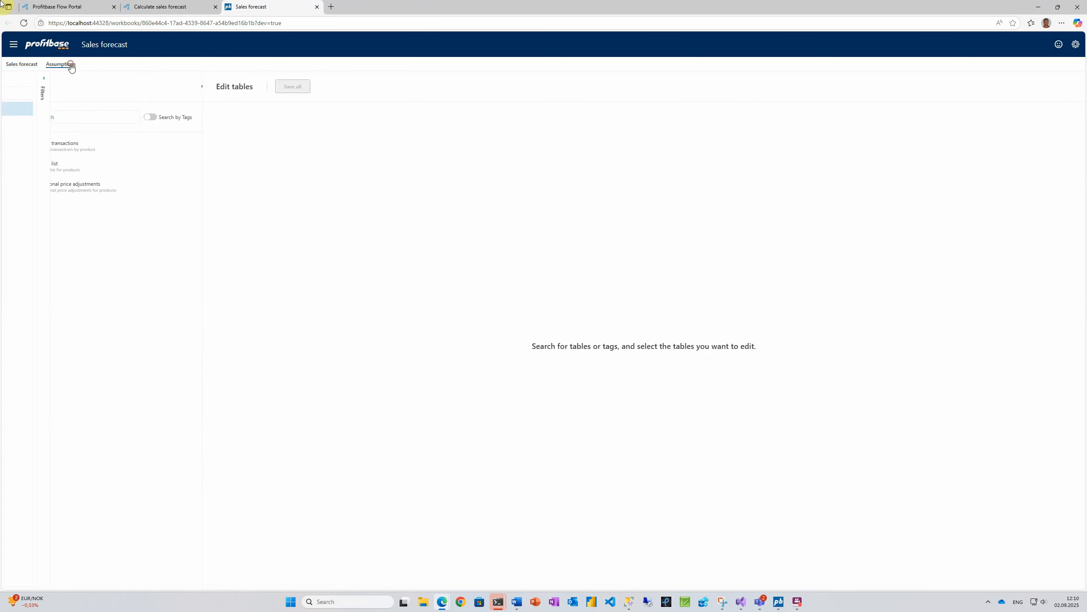
{"action": "left_click", "coordinate": [73, 145]}
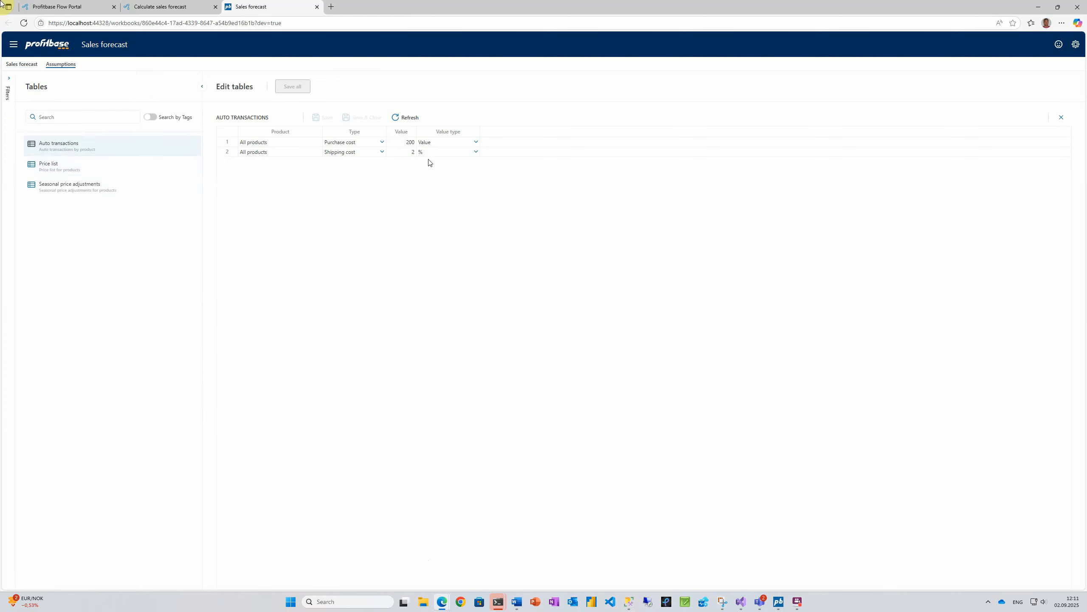
{"action": "left_click", "coordinate": [411, 152]}
{"action": "type", "text": "2"}
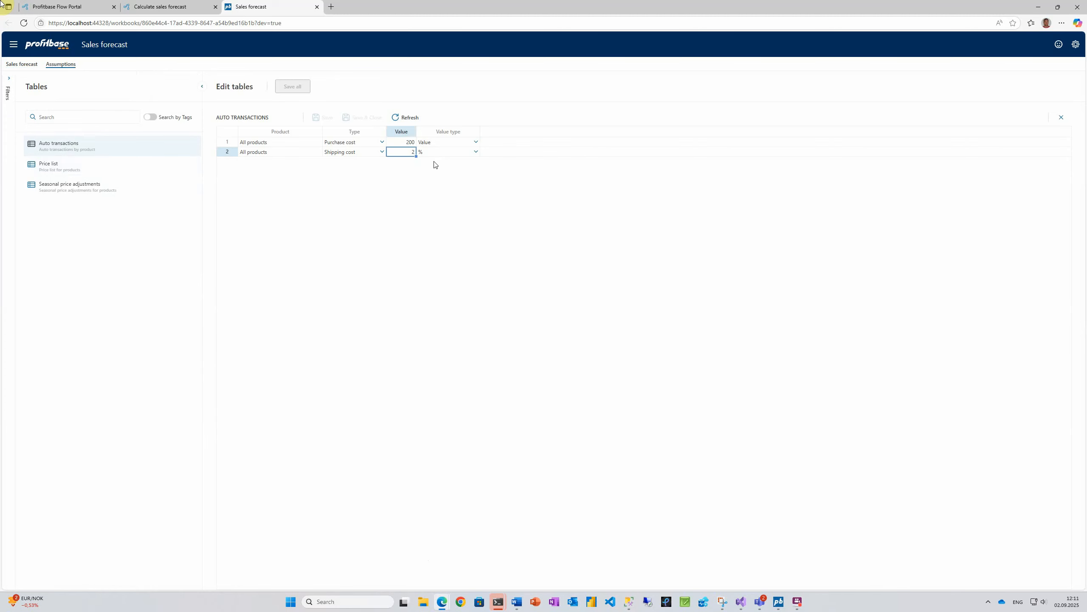
{"action": "type", "text": "0"}
{"action": "key", "text": "Tab"}
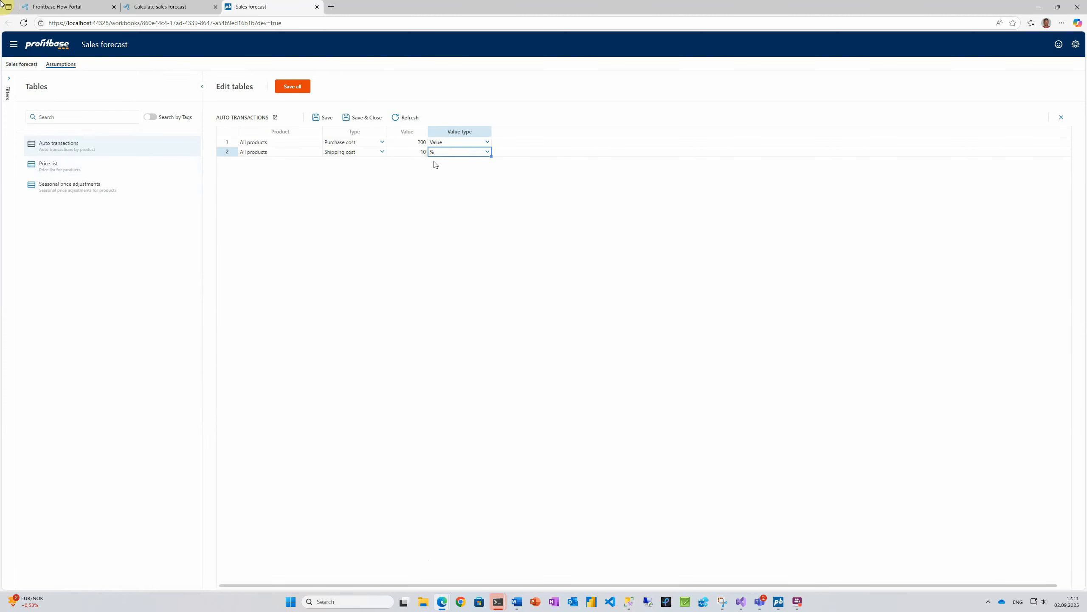
{"action": "left_click", "coordinate": [318, 117]}
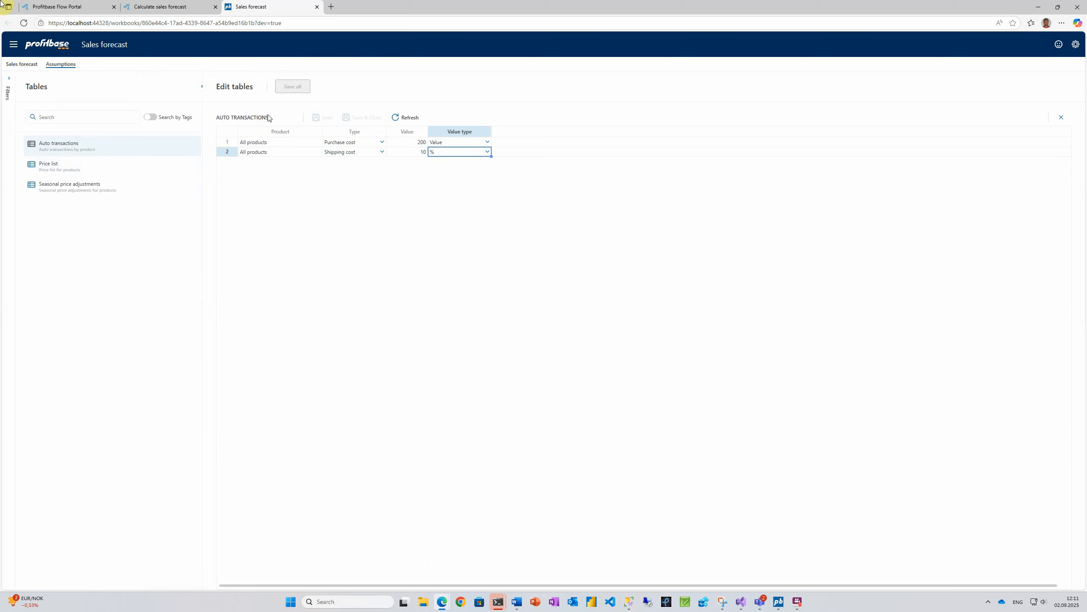
{"action": "left_click", "coordinate": [22, 64]}
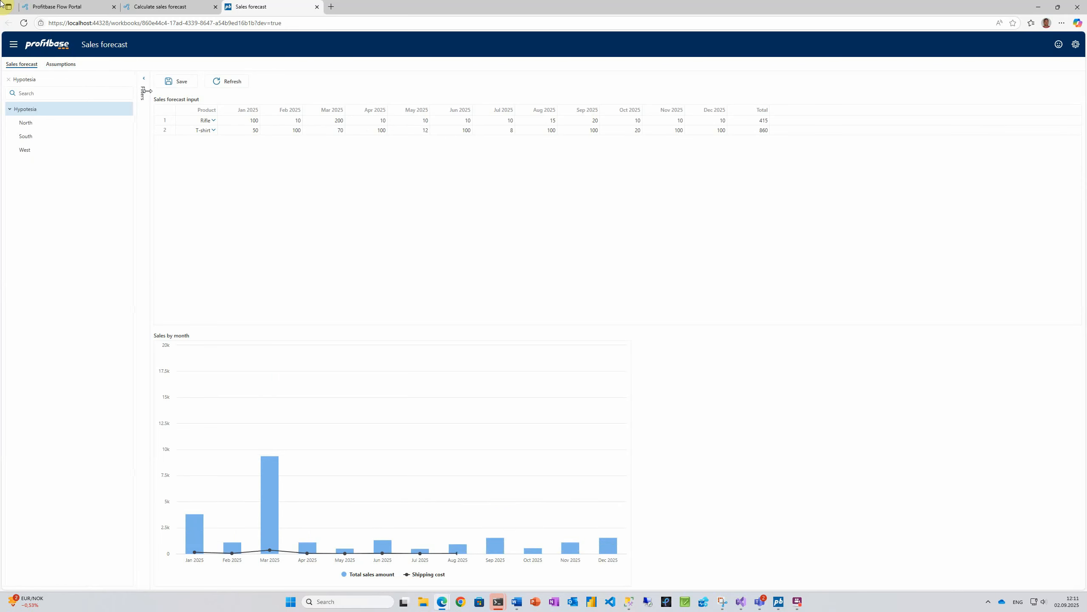
{"action": "left_click", "coordinate": [180, 86]}
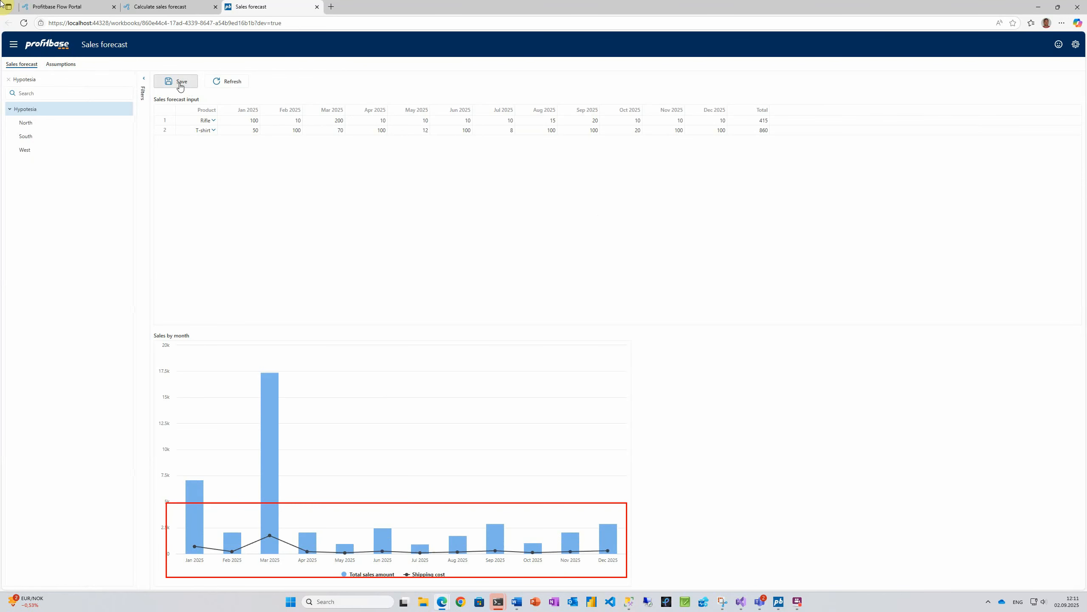
{"action": "mouse_move", "coordinate": [270, 538]}
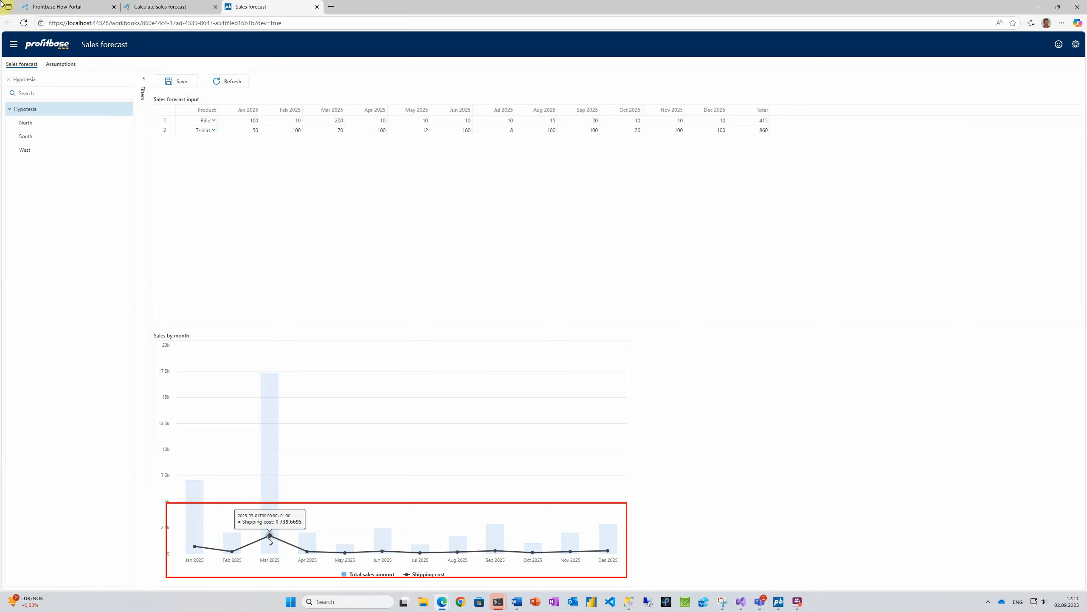
Step: Set the Shipping cost to 100 % in the Auto transactions assumptions, save the table and recalculate by saving the sales forecast
{"action": "left_click", "coordinate": [62, 65]}
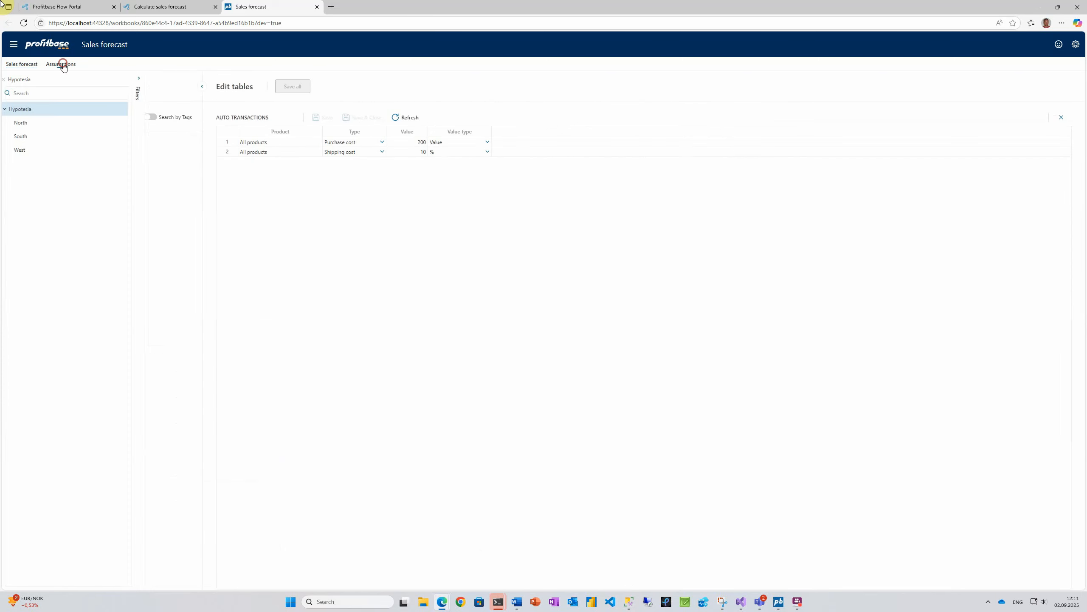
{"action": "left_click", "coordinate": [90, 142]}
{"action": "left_click", "coordinate": [418, 152]}
{"action": "type", "text": "100"}
{"action": "key", "text": "Tab"}
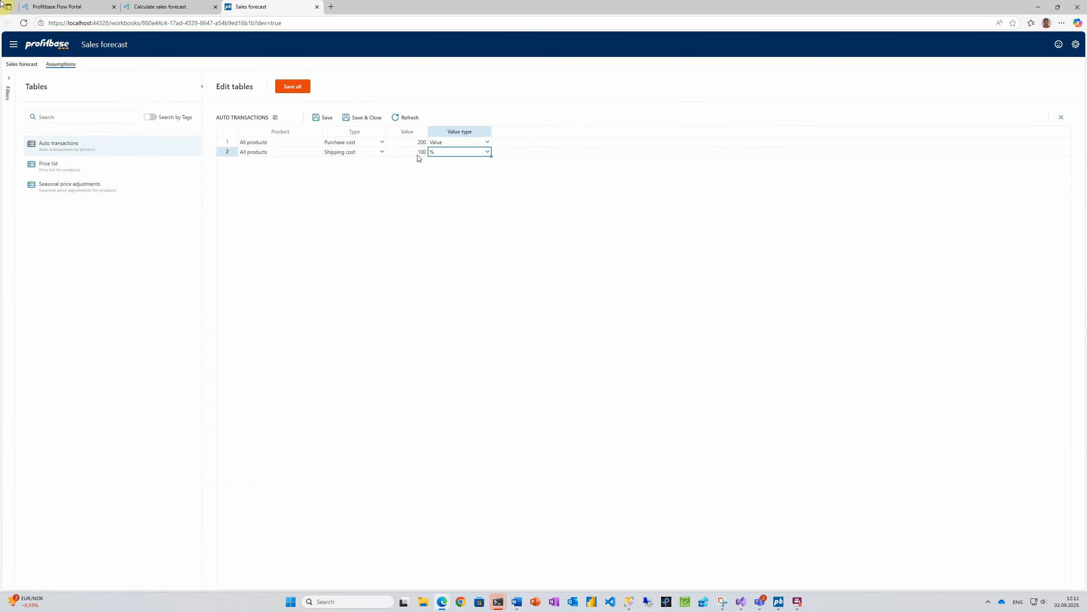
{"action": "left_click", "coordinate": [317, 117]}
{"action": "left_click", "coordinate": [26, 65]}
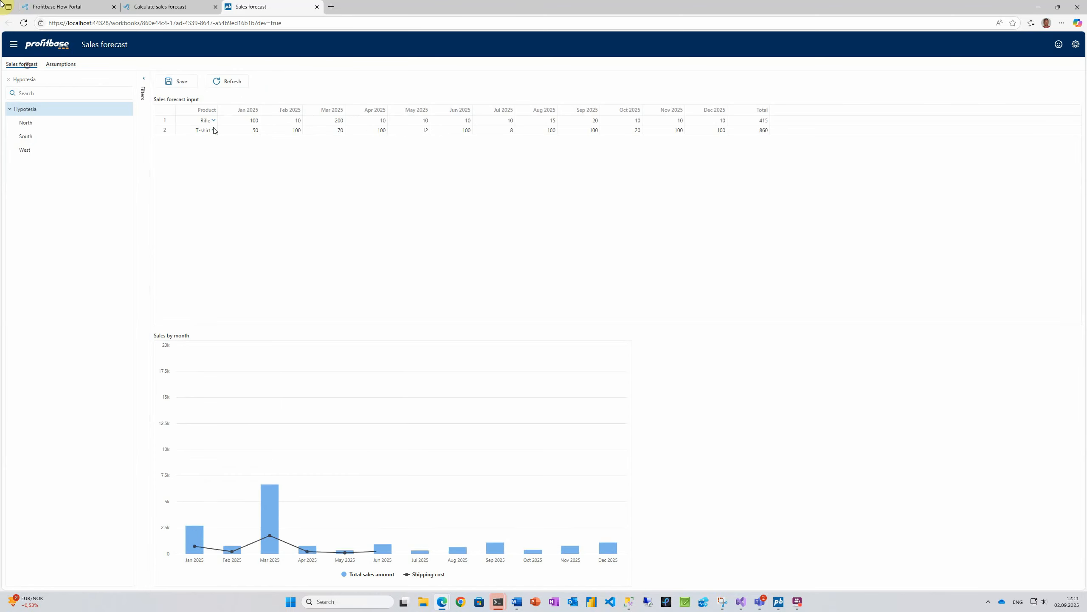
{"action": "left_click", "coordinate": [182, 82]}
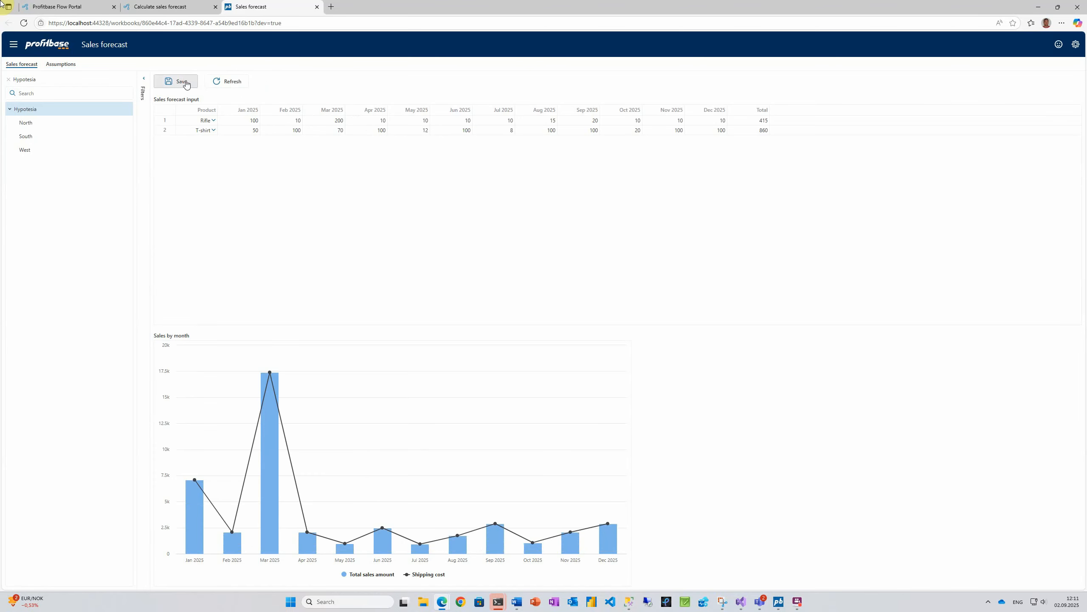
Step: Set the Shipping cost to 4 % in the Auto transactions assumptions, save the table and recalculate by saving the sales forecast
{"action": "left_click", "coordinate": [64, 64]}
{"action": "left_click", "coordinate": [413, 153]}
{"action": "type", "text": "4"}
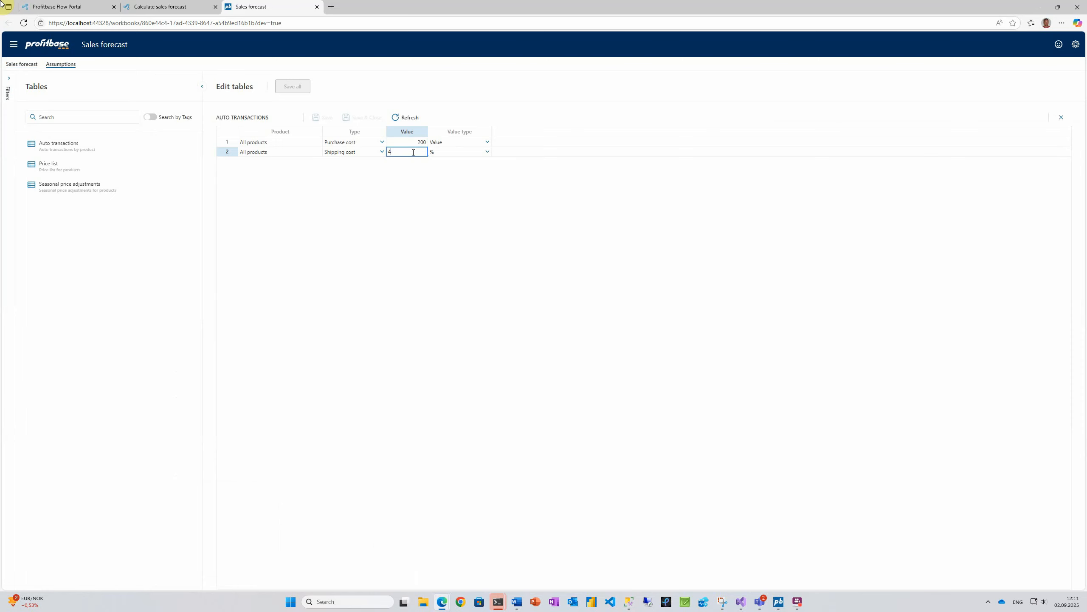
{"action": "key", "text": "Tab"}
{"action": "left_click", "coordinate": [317, 117]}
{"action": "left_click", "coordinate": [14, 64]}
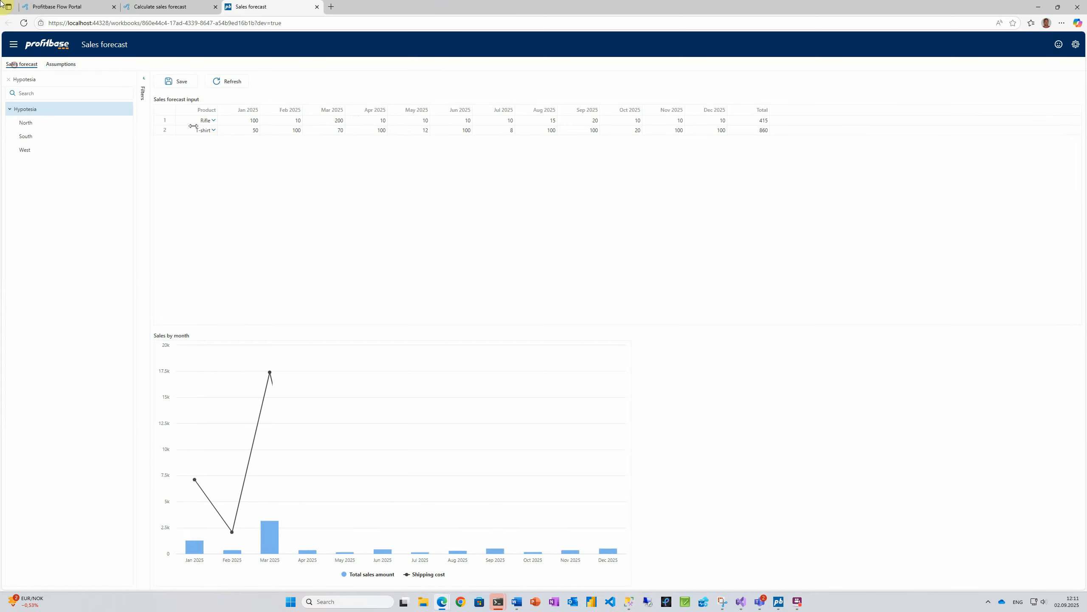
{"action": "left_click", "coordinate": [182, 81]}
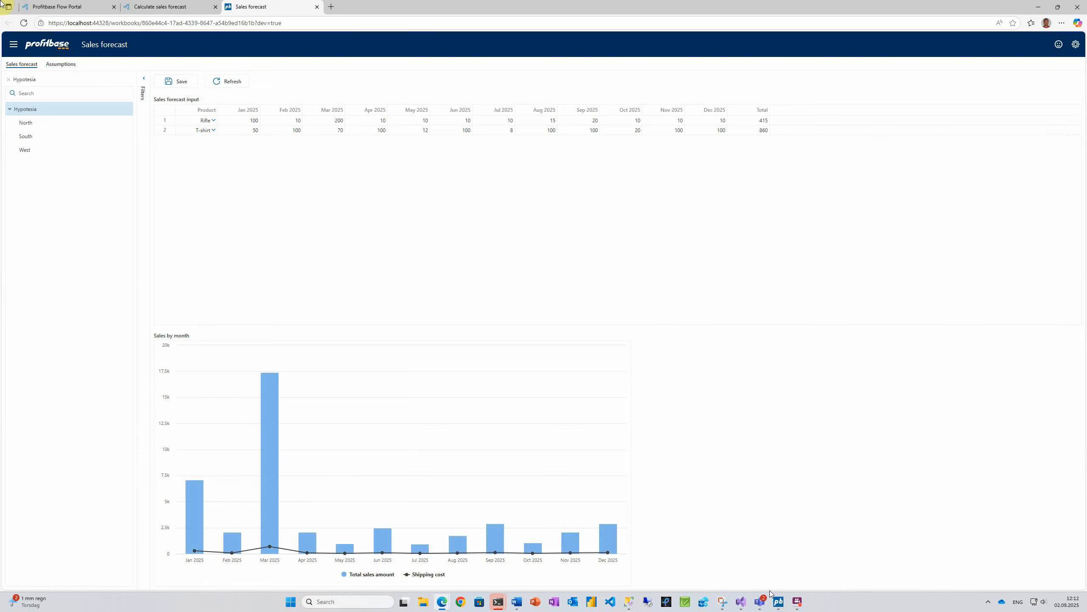
Step: Switch to the Profitbase InVision designer and add a new table named Forecast comments to the Data model folder
{"action": "left_click", "coordinate": [779, 602]}
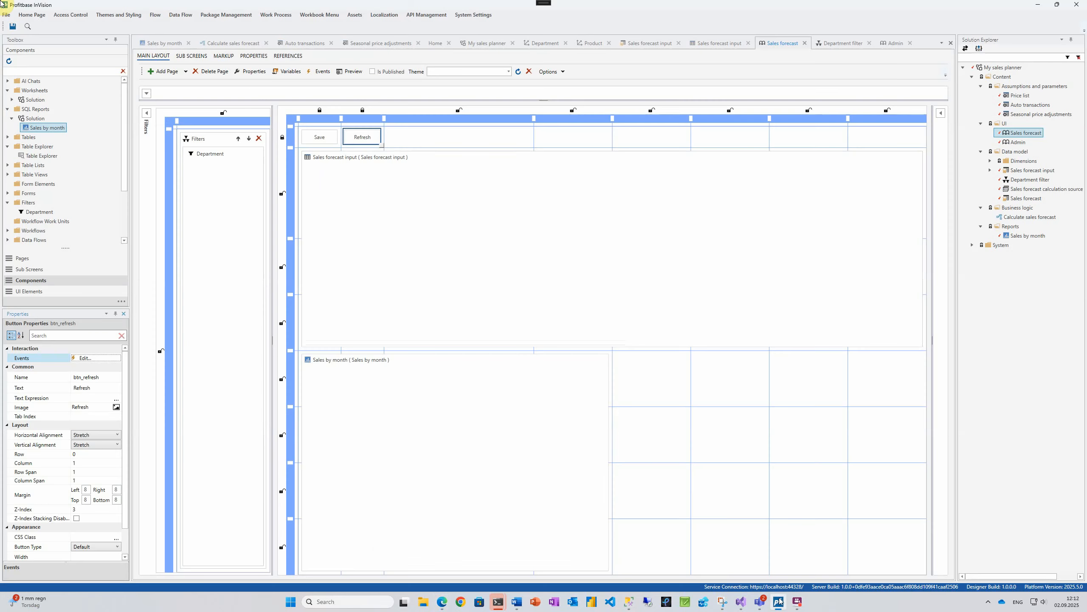
{"action": "left_click", "coordinate": [1018, 153]}
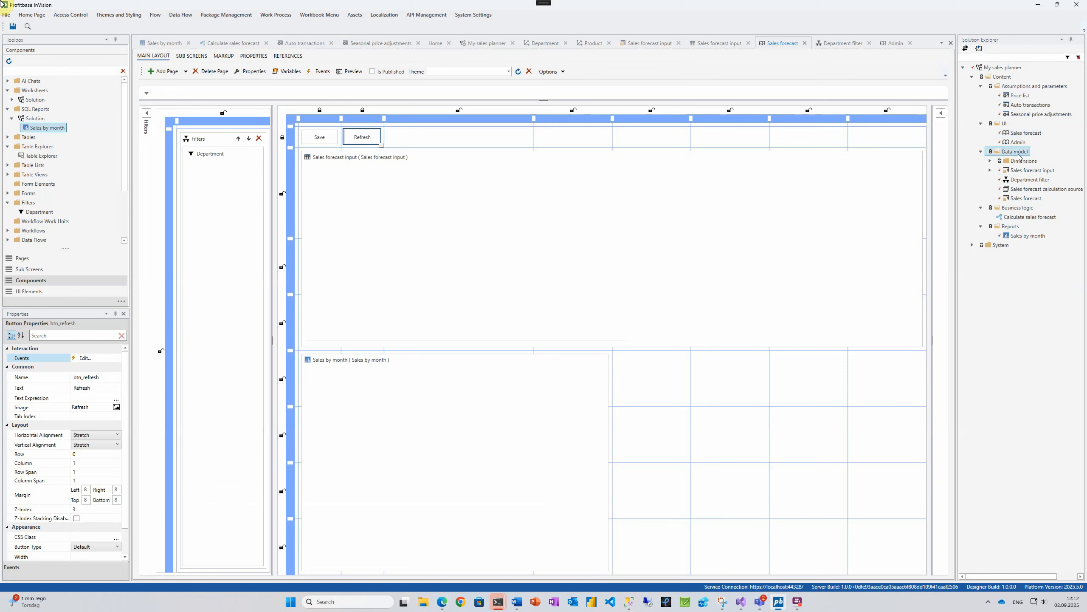
{"action": "right_click", "coordinate": [1019, 155]}
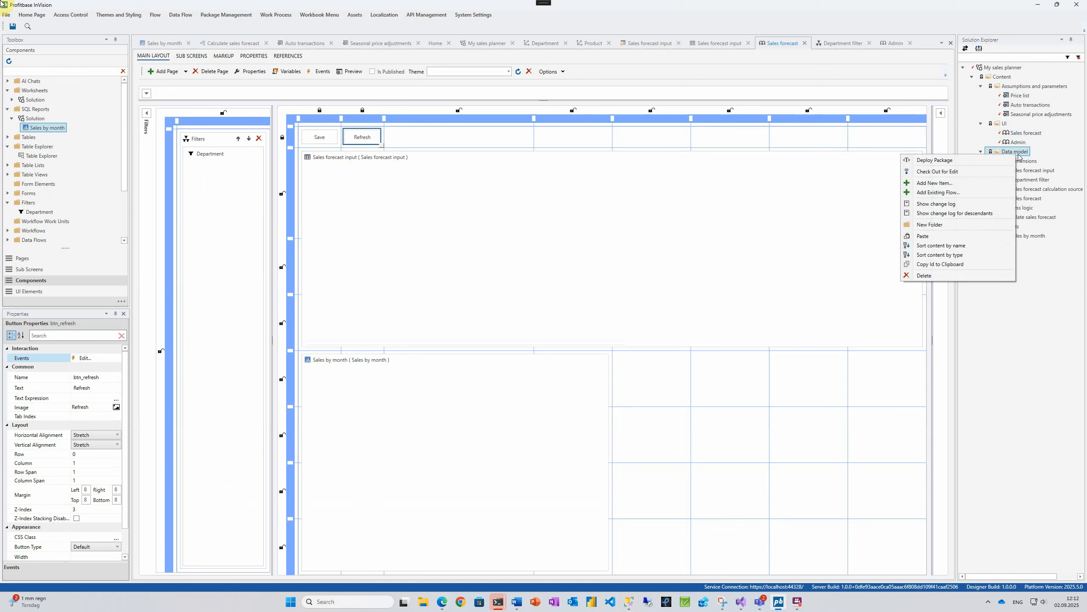
{"action": "left_click", "coordinate": [973, 184]}
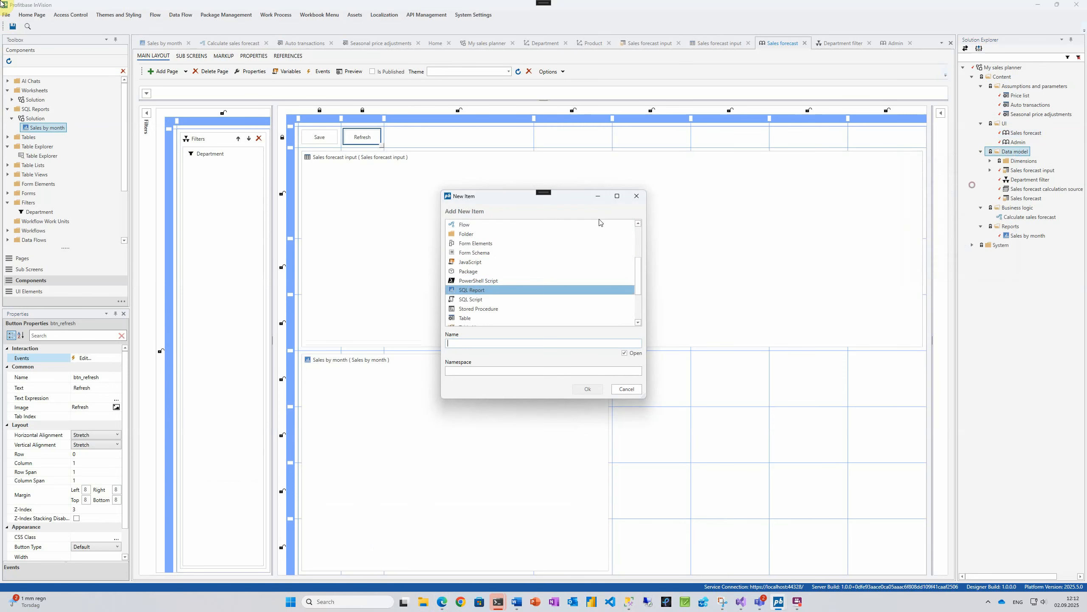
{"action": "left_click", "coordinate": [488, 317]}
{"action": "left_click", "coordinate": [479, 342]}
{"action": "type", "text": "Foreast"}
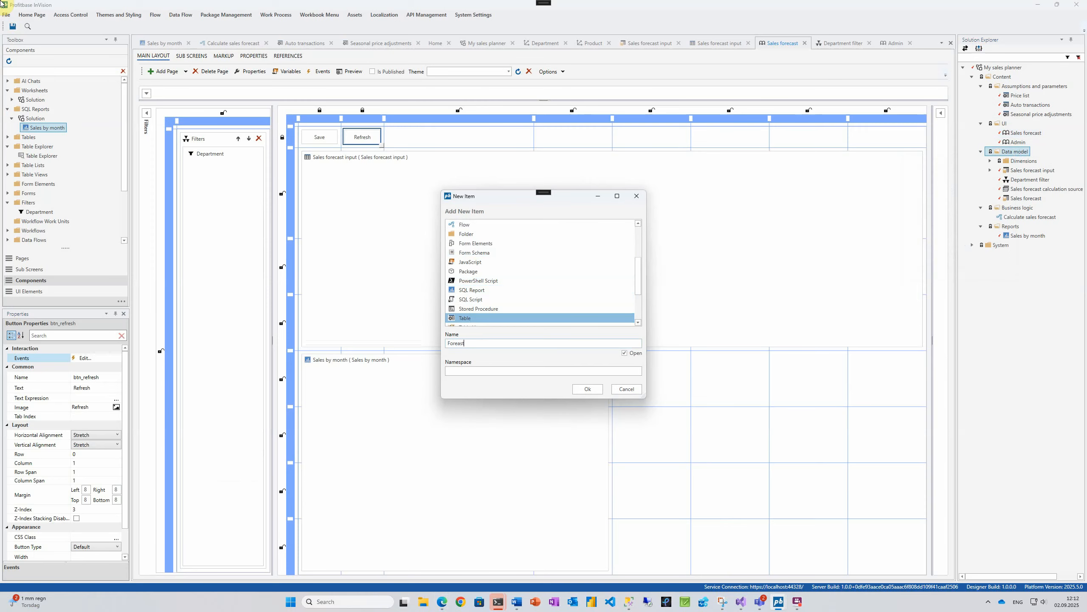
{"action": "type", "text": "recast comments"}
{"action": "left_click", "coordinate": [458, 343]}
{"action": "type", "text": "c"}
{"action": "left_click", "coordinate": [588, 389]}
Step: Add two columns to the Forecast comments table and name them DepartmentID and Comments
{"action": "left_click", "coordinate": [170, 102]}
{"action": "left_click", "coordinate": [170, 102]}
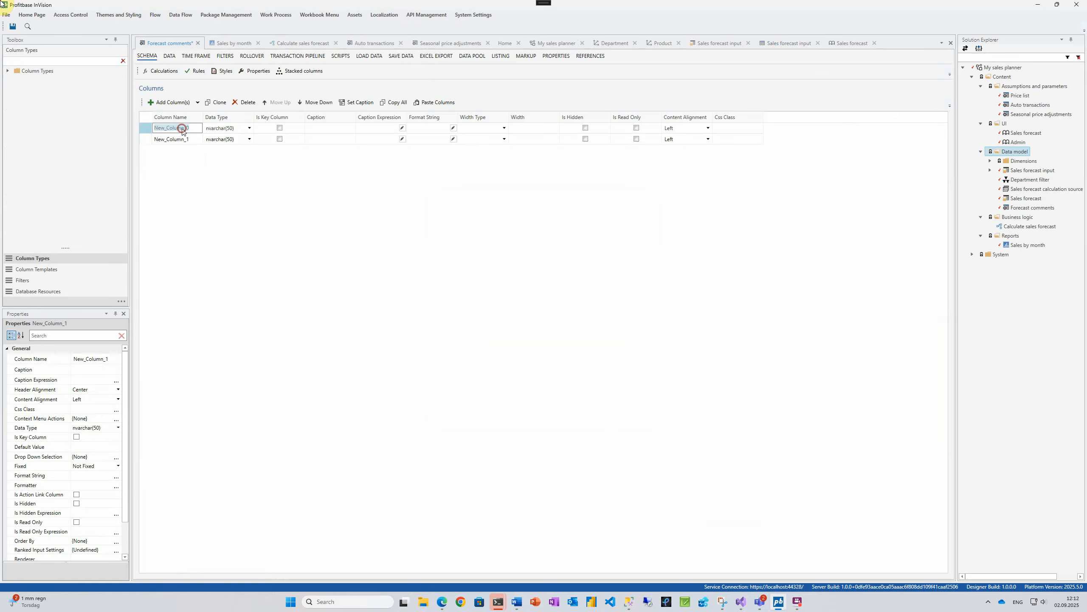
{"action": "double_click", "coordinate": [179, 128]}
{"action": "type", "text": "DepartmentID"}
{"action": "double_click", "coordinate": [170, 141]}
{"action": "type", "text": "Comments"}
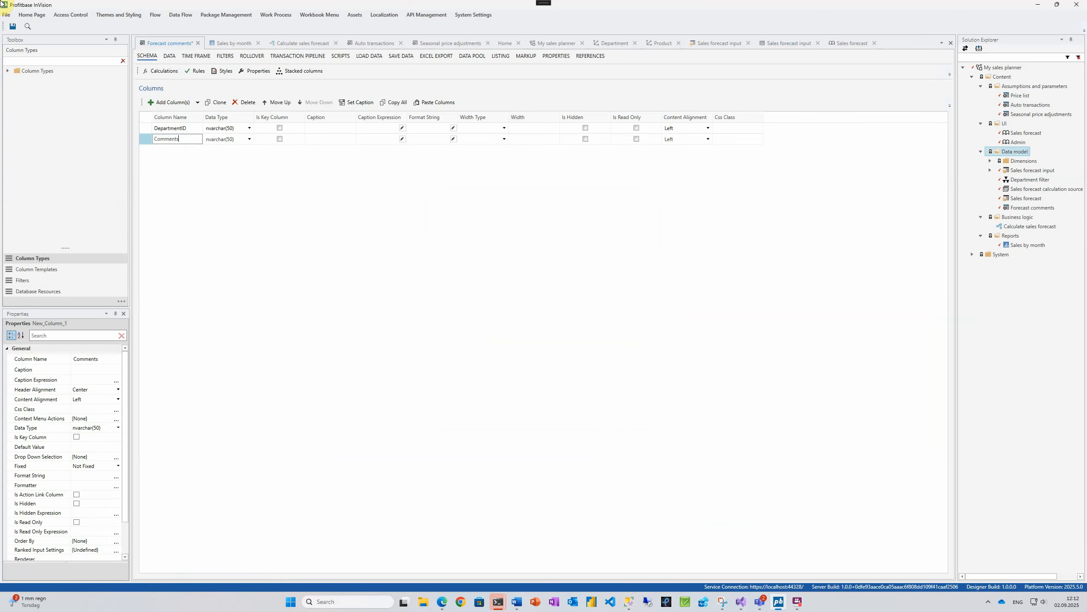
{"action": "key", "text": "Tab"}
Step: Set the Comments column's data type to nvarchar(500) and save the Forecast comments table
{"action": "left_click", "coordinate": [232, 140]}
{"action": "type", "text": "0"}
{"action": "key", "text": "Tab"}
{"action": "key", "text": "ctrl+s"}
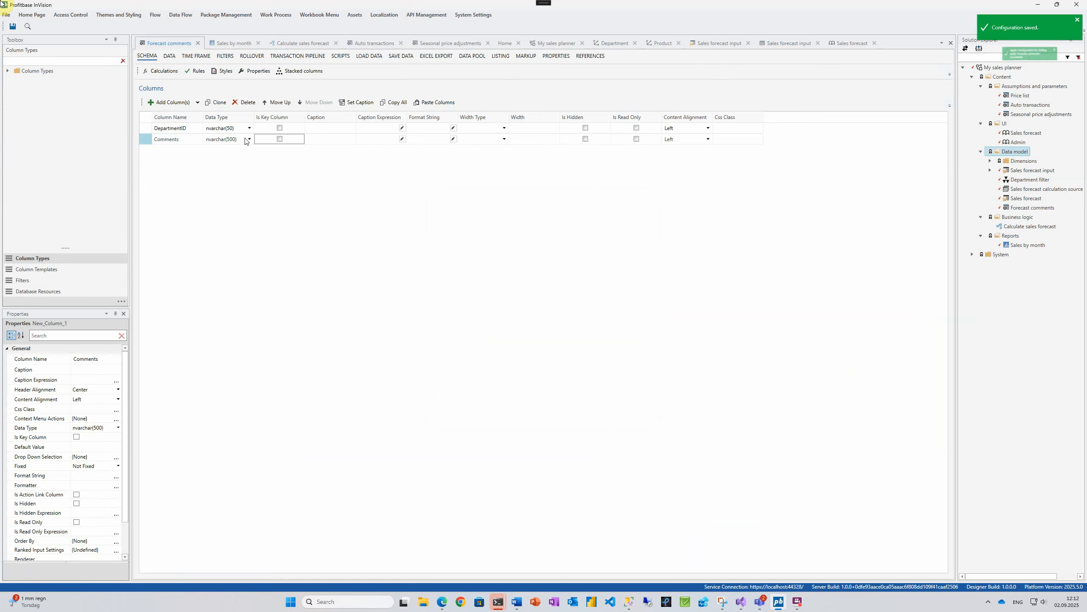
Step: Add a new Form Schema named Comments to the UI folder
{"action": "left_click", "coordinate": [1004, 123]}
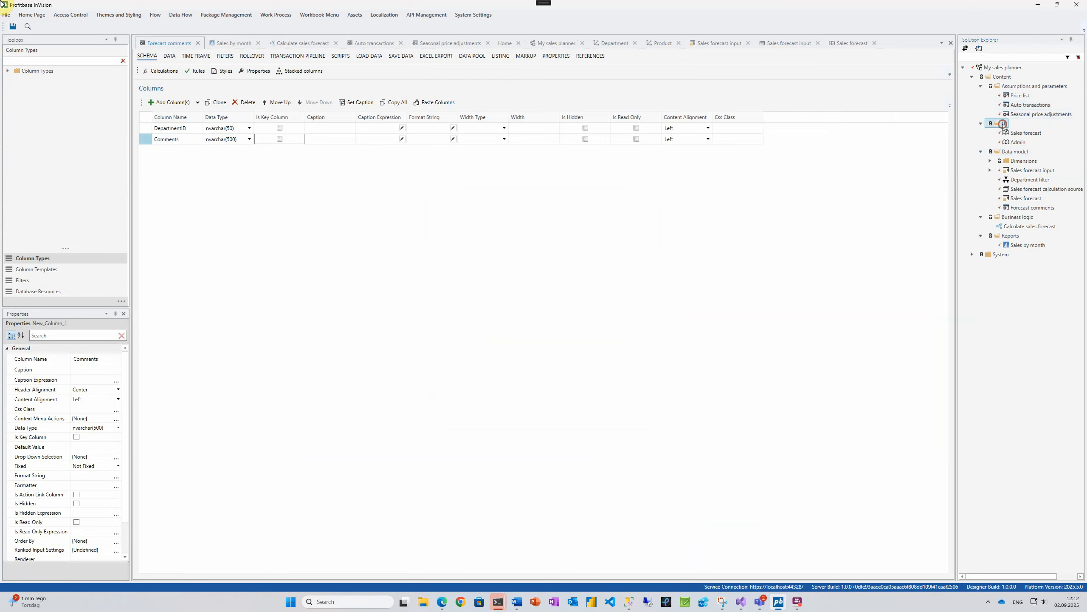
{"action": "right_click", "coordinate": [1004, 123]}
{"action": "left_click", "coordinate": [936, 154]}
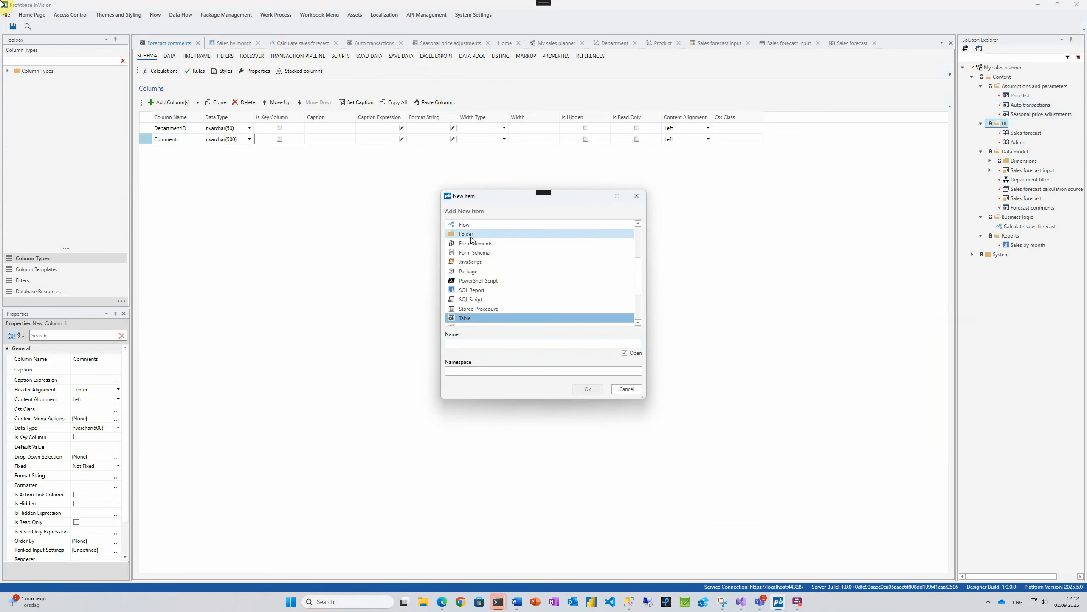
{"action": "left_click", "coordinate": [473, 253]}
{"action": "left_click", "coordinate": [457, 344]}
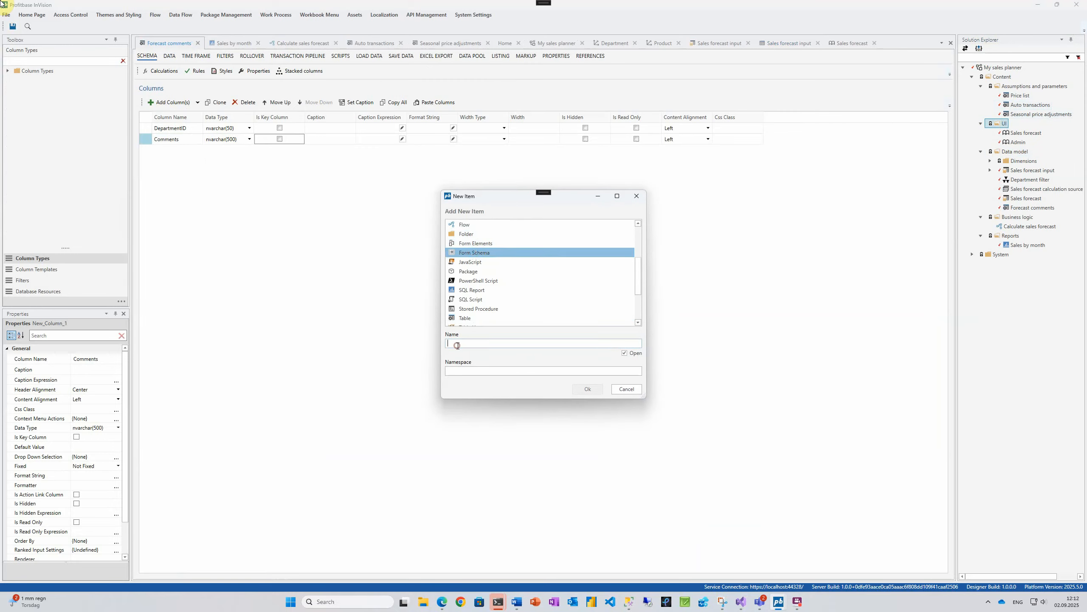
{"action": "type", "text": "Comments"}
{"action": "left_click", "coordinate": [587, 389]}
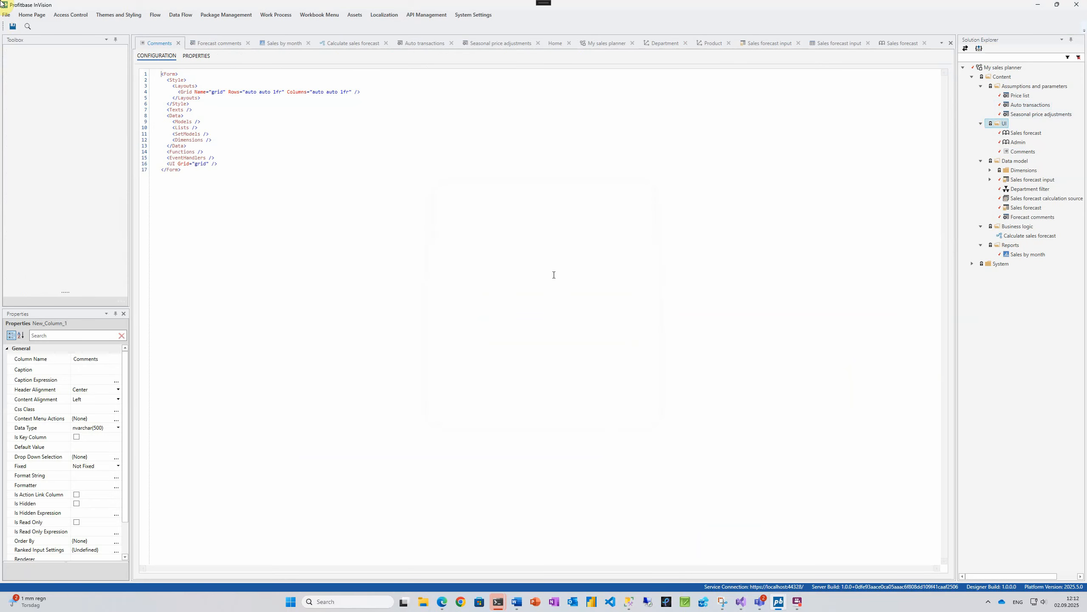
Step: Replace the form XML with a ForecastComments model filtered by DepartmentID, a Comments label and a RichTextEditor bound to ForecastComments.Comments in a one-column grid
{"action": "key", "text": "ctrl+a"}
{"action": "type", "text": "<Form>   <Style>     <Layouts>       <Grid Name=\"grid\" Rows=\"auto 1fr\" Columns=\"1fr\" />     </Layouts>   </Style>   <Texts />   <Data>     <Models>         <Model Name=\"ForecastComments\" Source=\"@Object[Forecast comments, Table].DbObjectName\" Fields=\"Comments\" Filter=\"DepartmentID = @DepartmentID\"/>     </Models>     <Lists />     <SetModels />     <Dimensions />   </Data>   <Functions />   <EventHandlers />   <UI Grid=\"grid\">       <Label Text=\"Comments\" Margin=\"0 0 4px 0\" />       <RichTextEditor Value=\"{Binding Path:ForecastComments.Comments}\"/>   </UI> </Form>"}
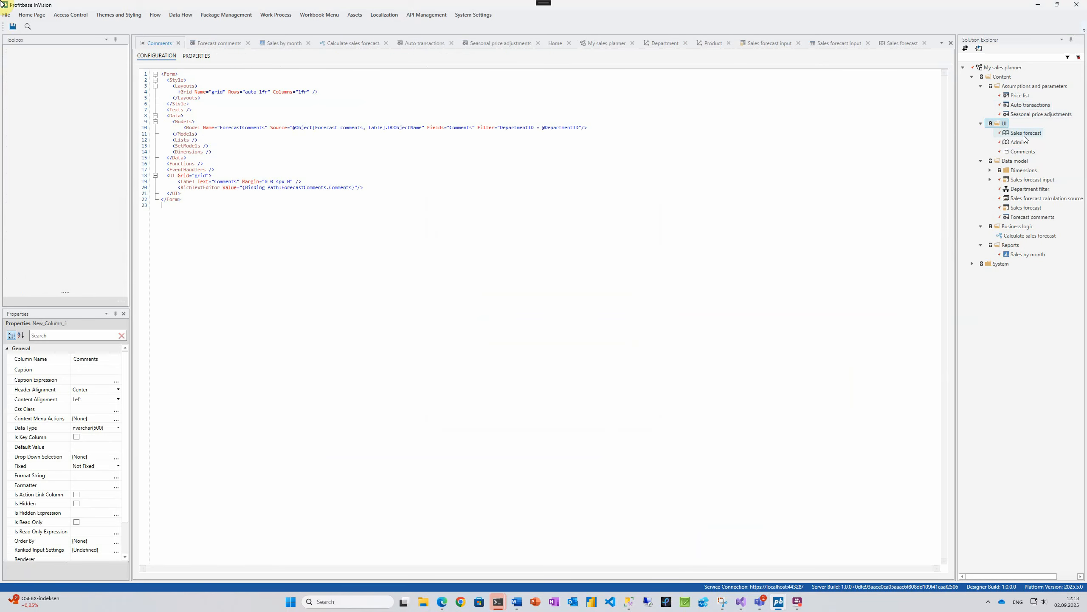
Step: Place the Comments form in the Sales forecast workbook layout, filling the empty grid area beside the Sales by month report
{"action": "left_click", "coordinate": [1022, 134]}
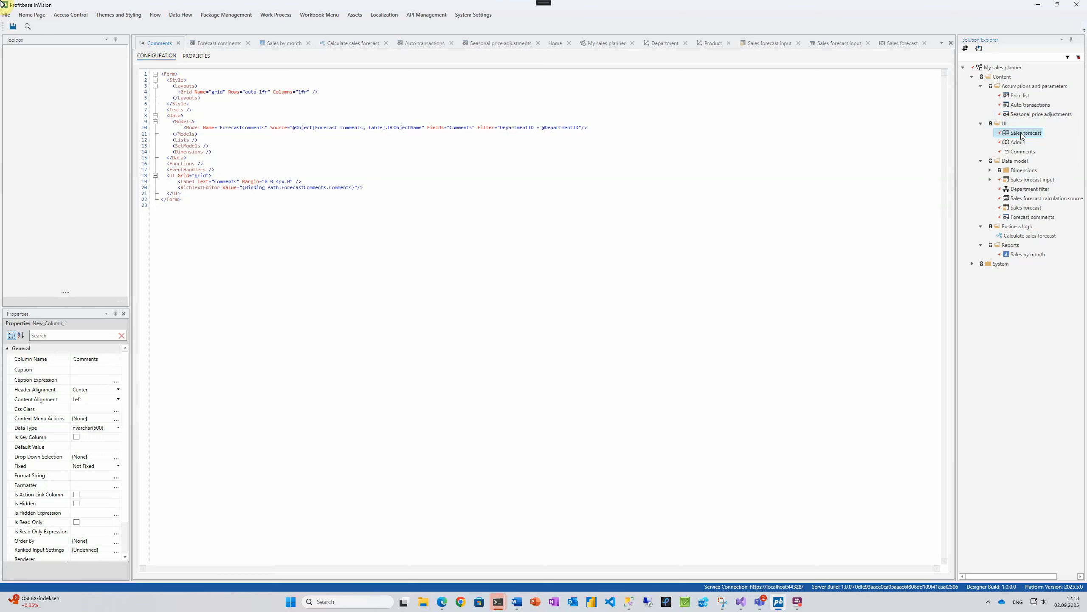
{"action": "double_click", "coordinate": [1022, 134]}
{"action": "left_click", "coordinate": [26, 293]}
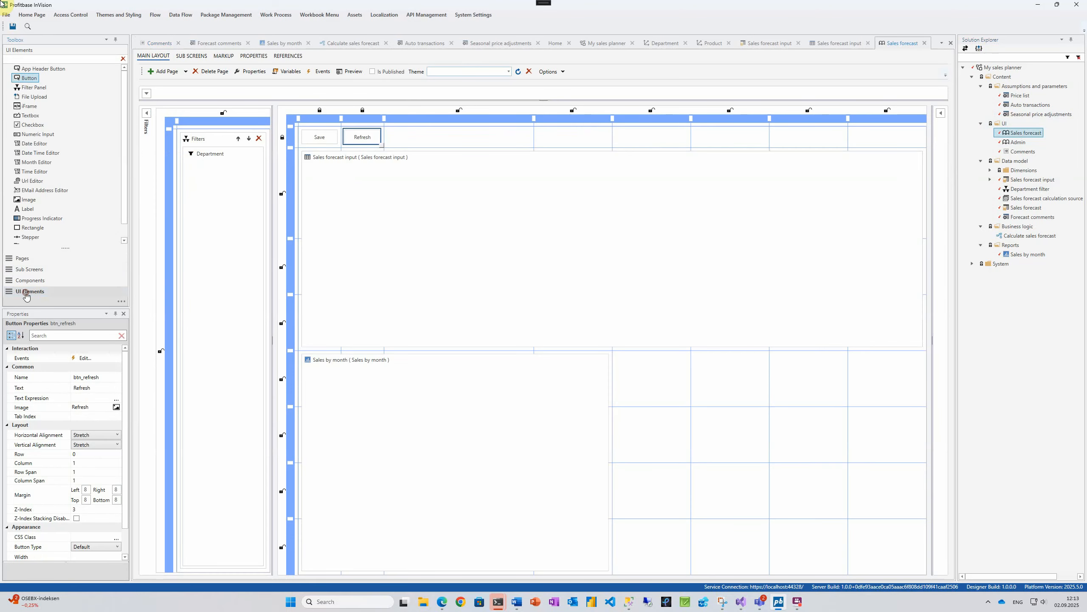
{"action": "left_click", "coordinate": [28, 280]}
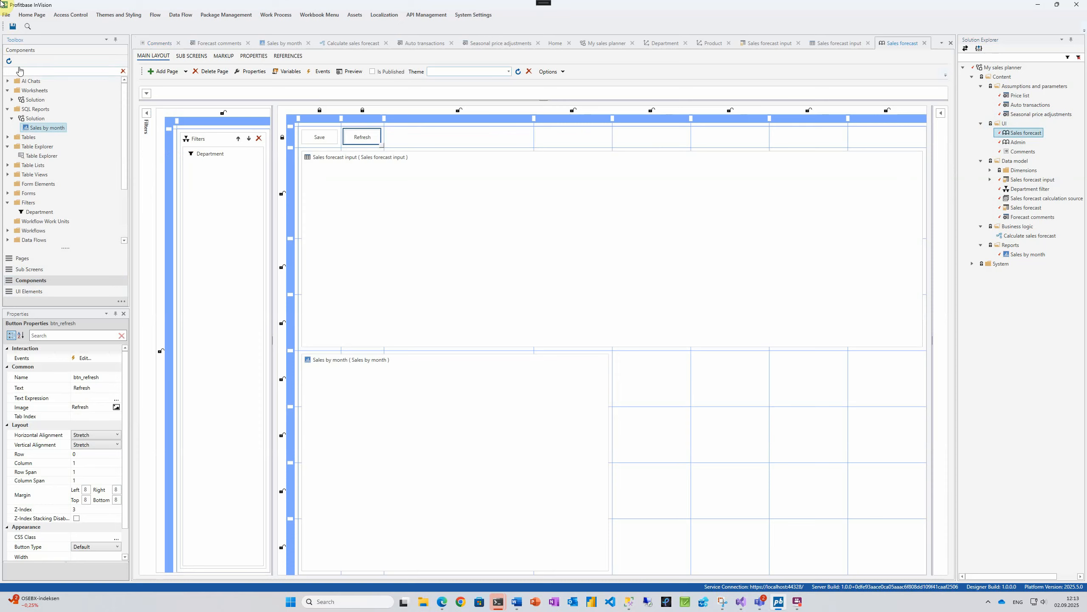
{"action": "left_click", "coordinate": [7, 184]}
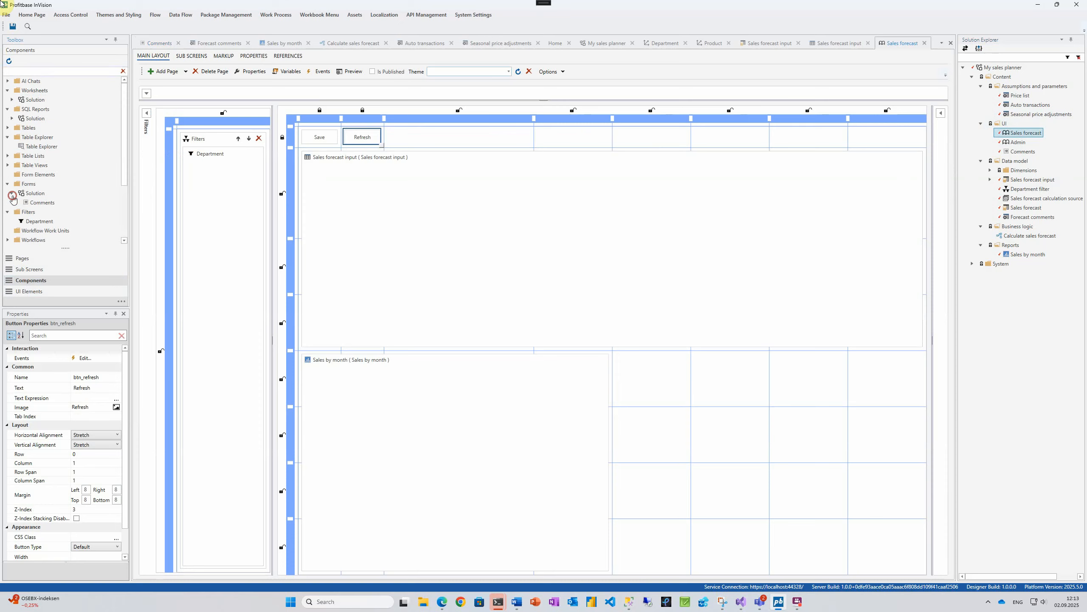
{"action": "left_click_drag", "start_coordinate": [30, 206], "coordinate": [894, 529]}
{"action": "left_click", "coordinate": [207, 153]}
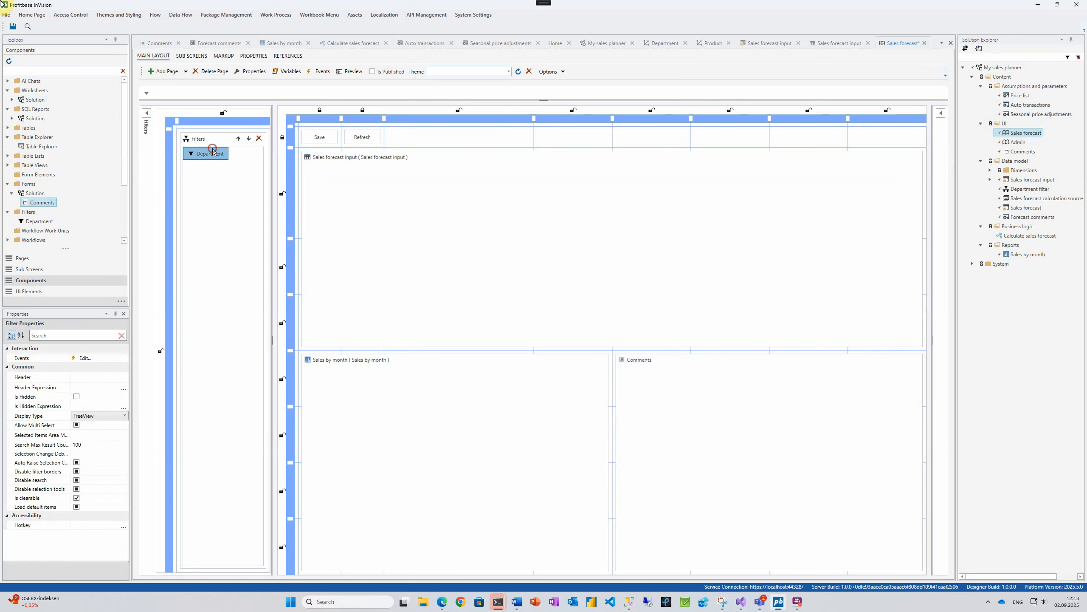
{"action": "left_click", "coordinate": [85, 358]}
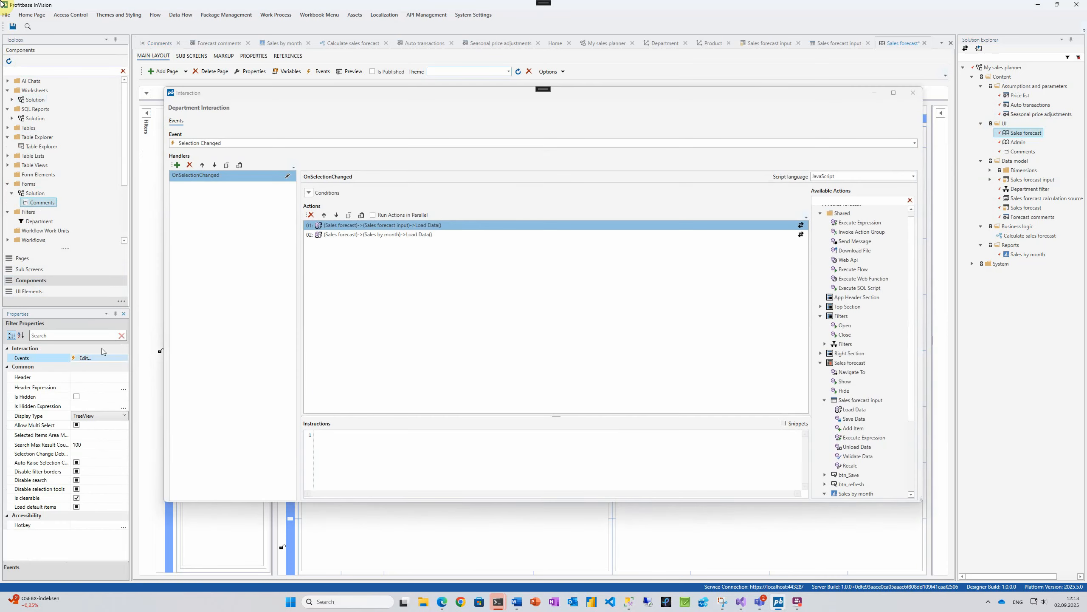
{"action": "scroll", "coordinate": [850, 405], "scroll_direction": "down", "scroll_amount": 3}
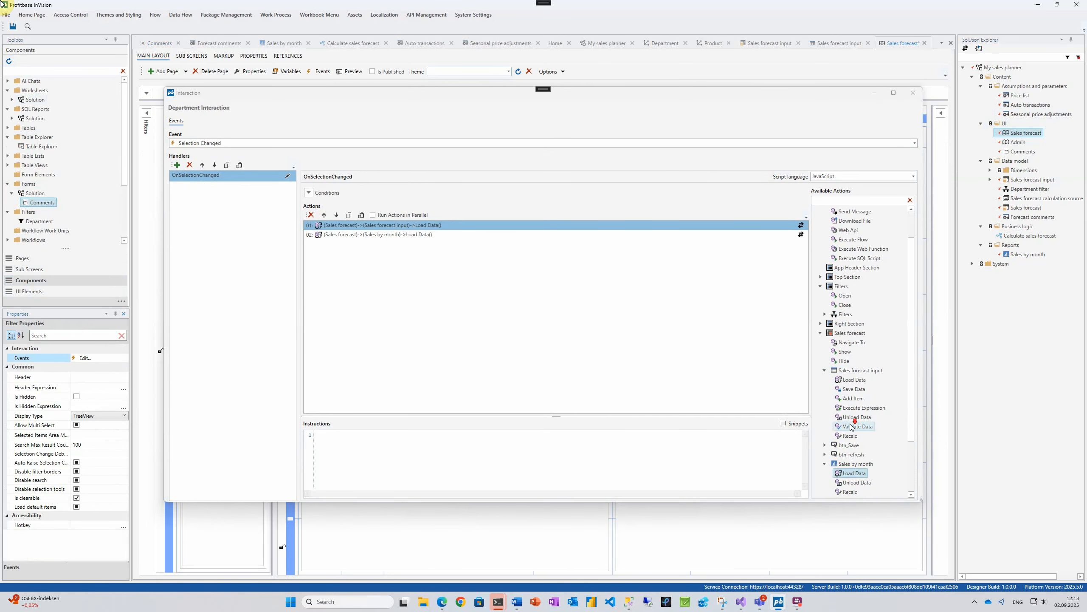
{"action": "left_click_drag", "start_coordinate": [853, 447], "coordinate": [430, 304]}
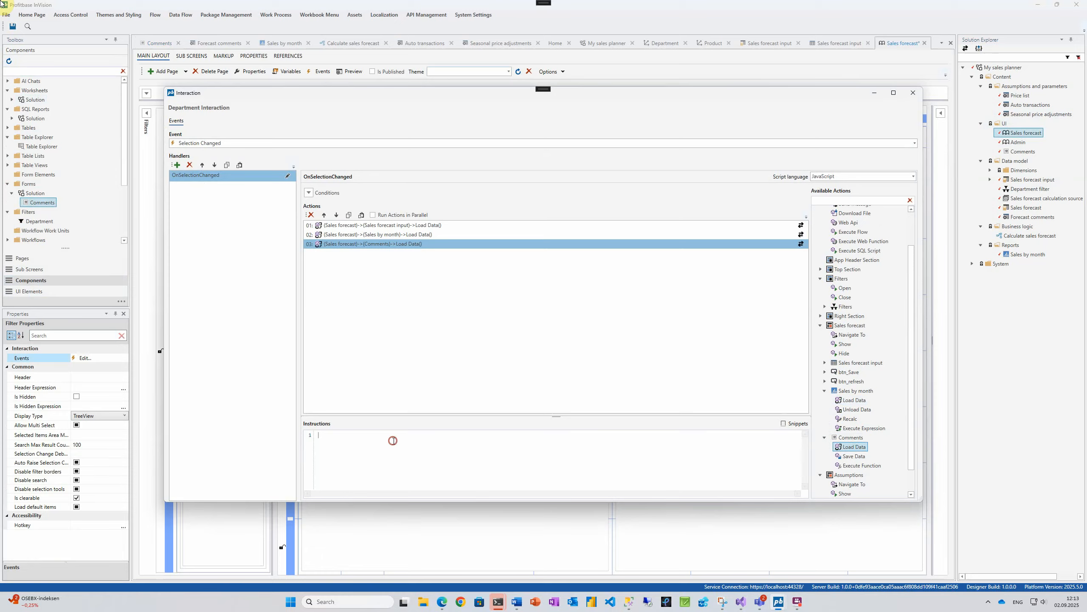
{"action": "type", "text": "S"}
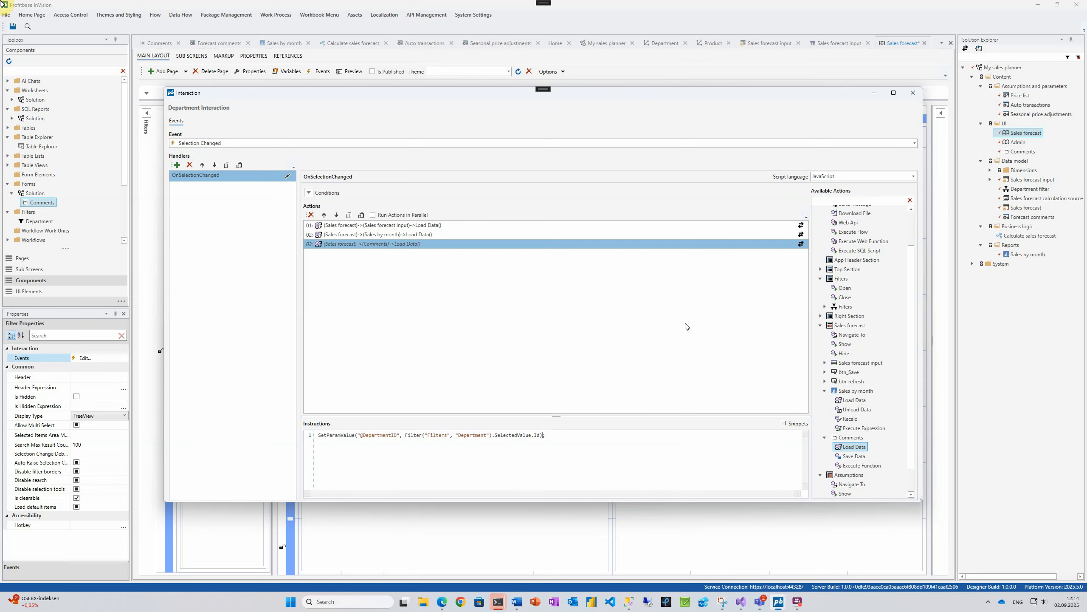
{"action": "left_click", "coordinate": [914, 93]}
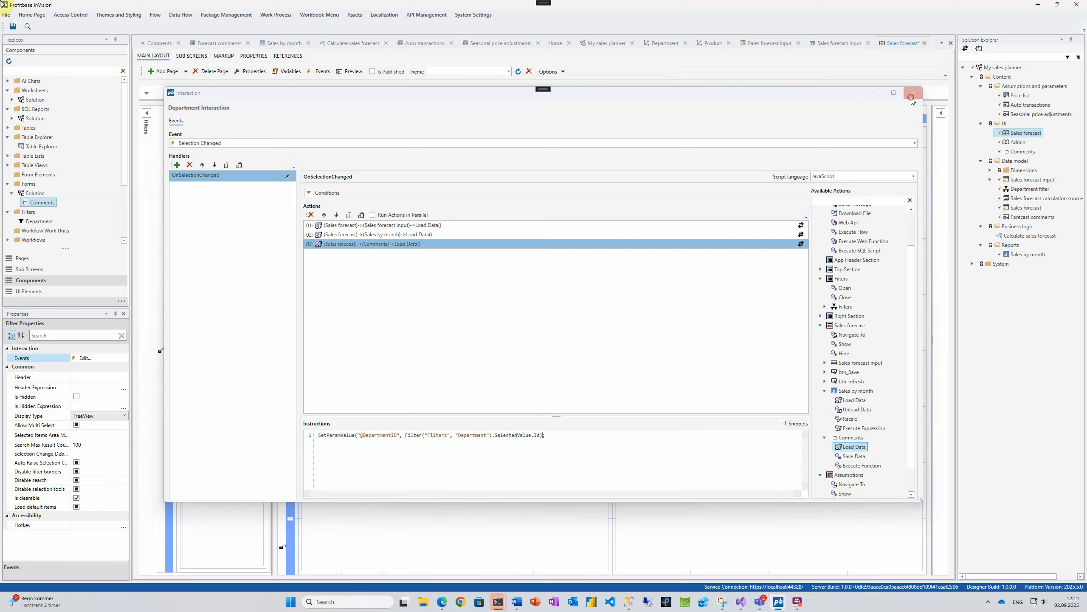
Step: Add a Comments Save Data action to the Save button's Tapped event and reorder it to second, before Execute Flow
{"action": "left_click", "coordinate": [328, 137]}
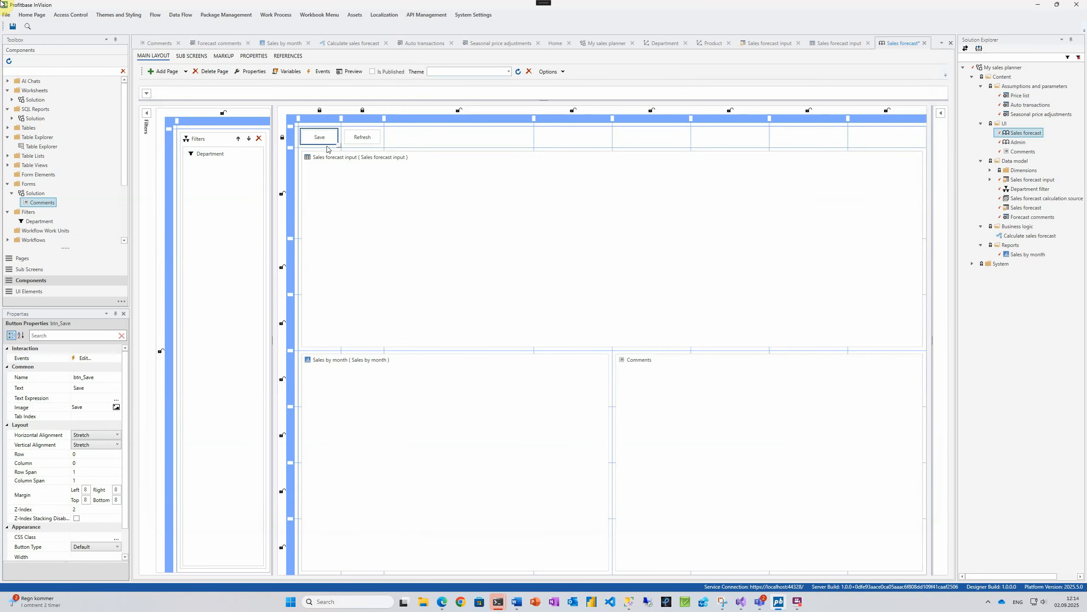
{"action": "left_click", "coordinate": [84, 357]}
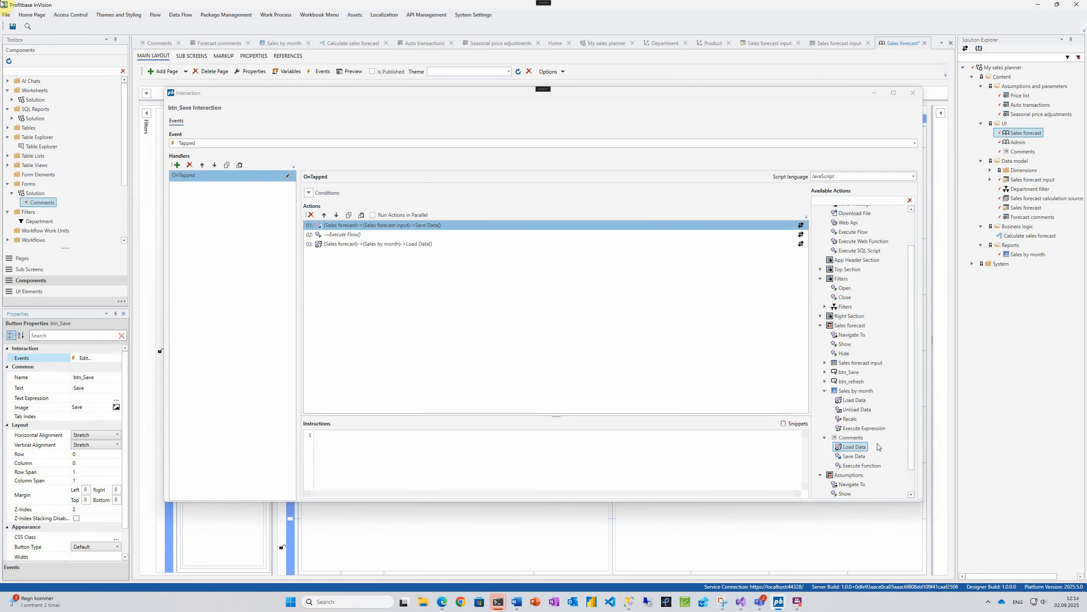
{"action": "left_click_drag", "start_coordinate": [854, 456], "coordinate": [575, 339]}
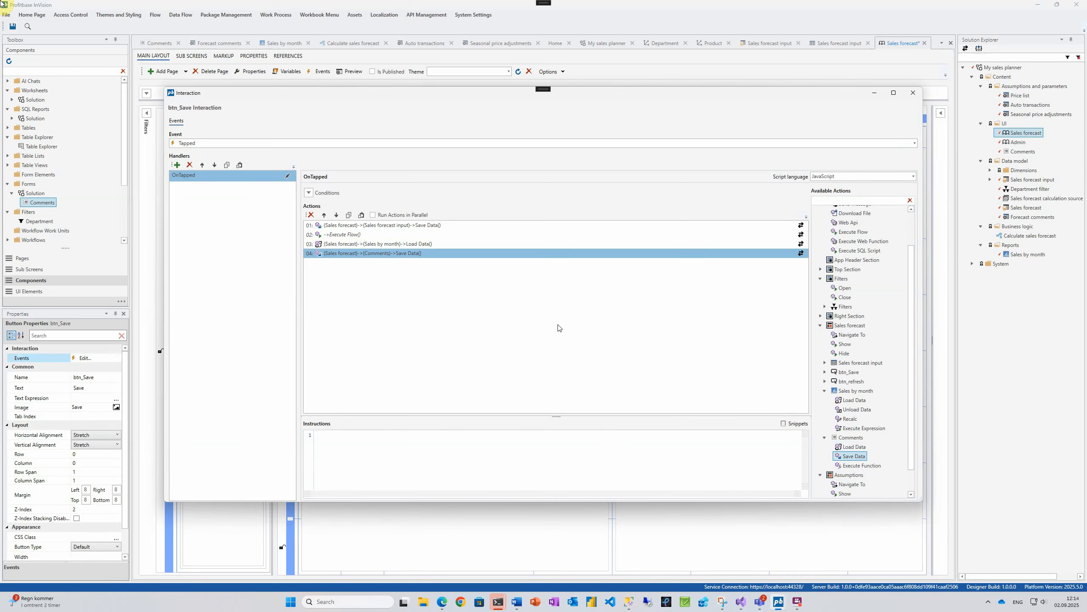
{"action": "left_click", "coordinate": [324, 215]}
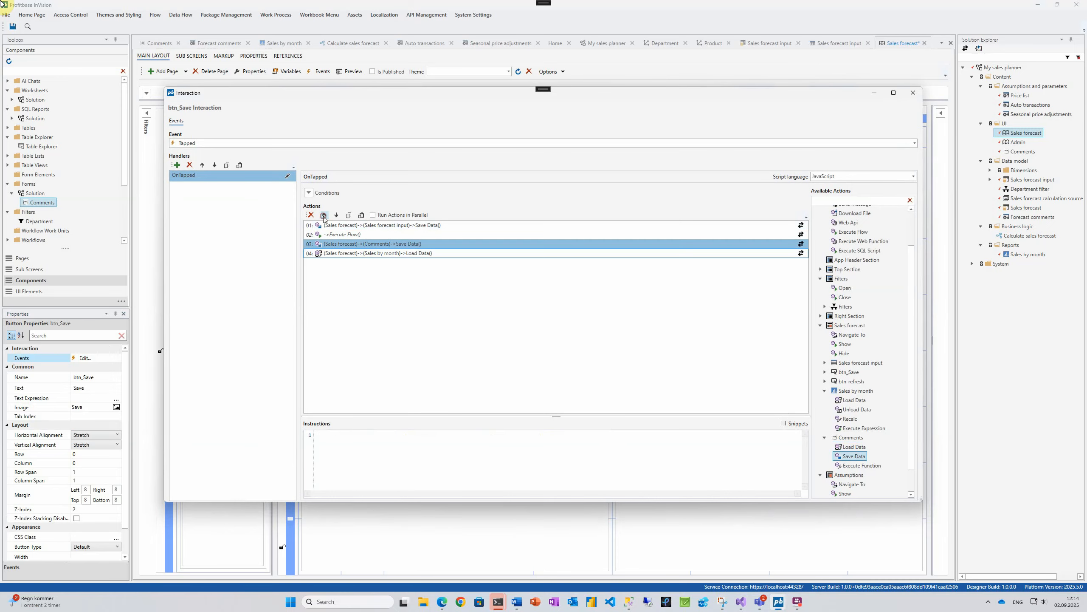
{"action": "left_click", "coordinate": [324, 215]}
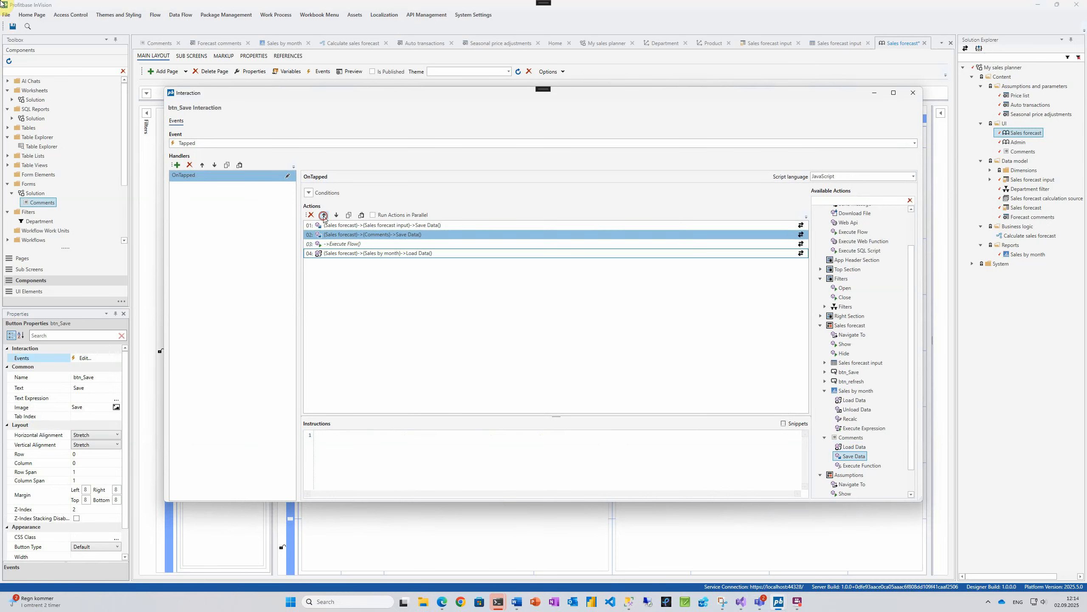
{"action": "left_click", "coordinate": [913, 93]}
Step: Add a Comments Load Data action at the end of the Refresh button's Tapped event
{"action": "left_click", "coordinate": [362, 137]}
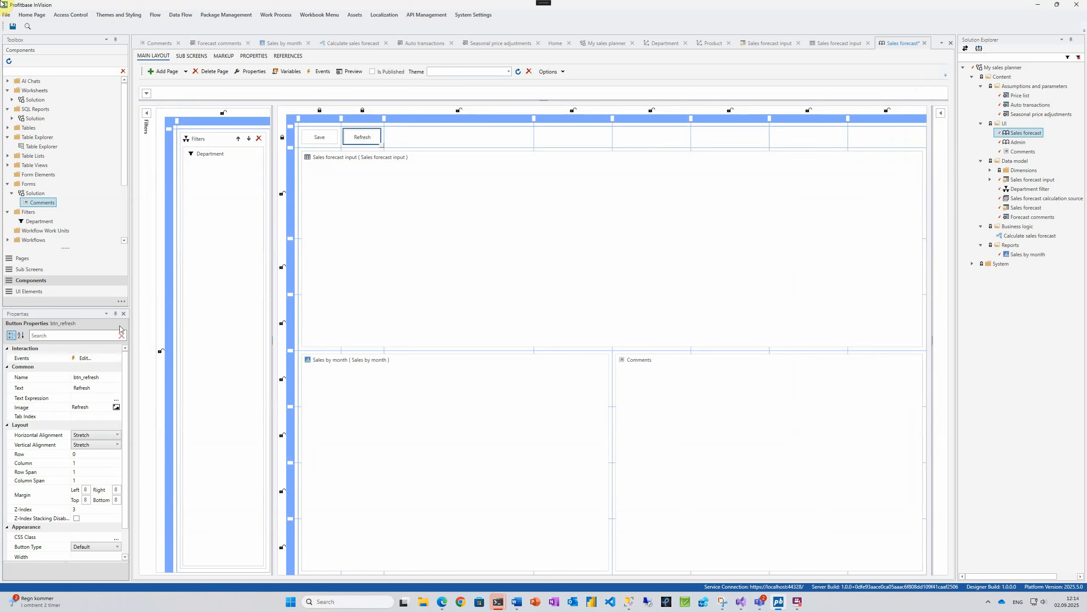
{"action": "left_click", "coordinate": [86, 358]}
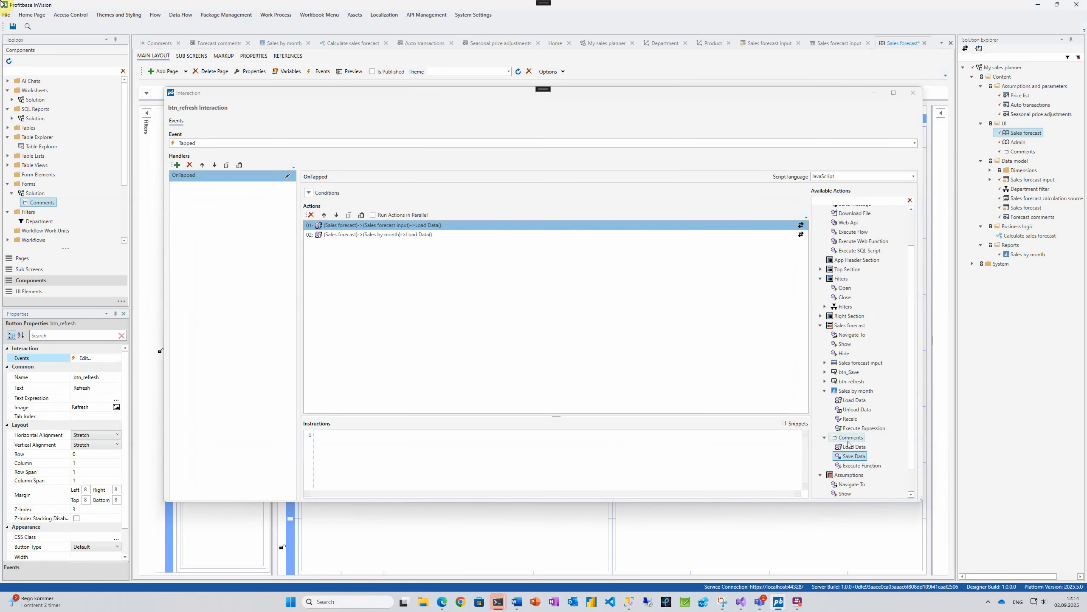
{"action": "left_click_drag", "start_coordinate": [852, 449], "coordinate": [495, 311]}
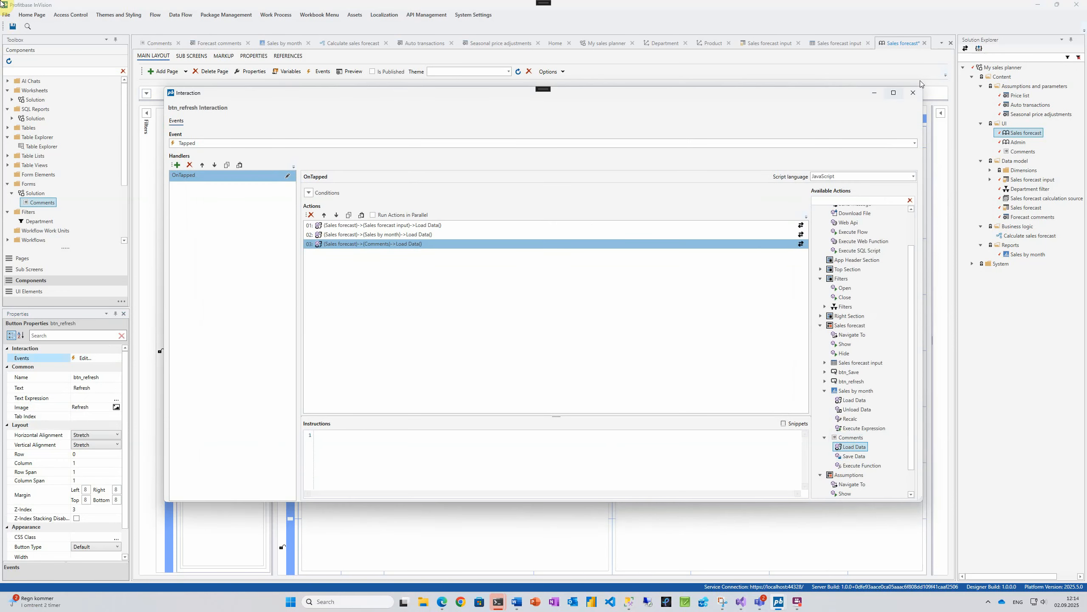
{"action": "left_click", "coordinate": [919, 94]}
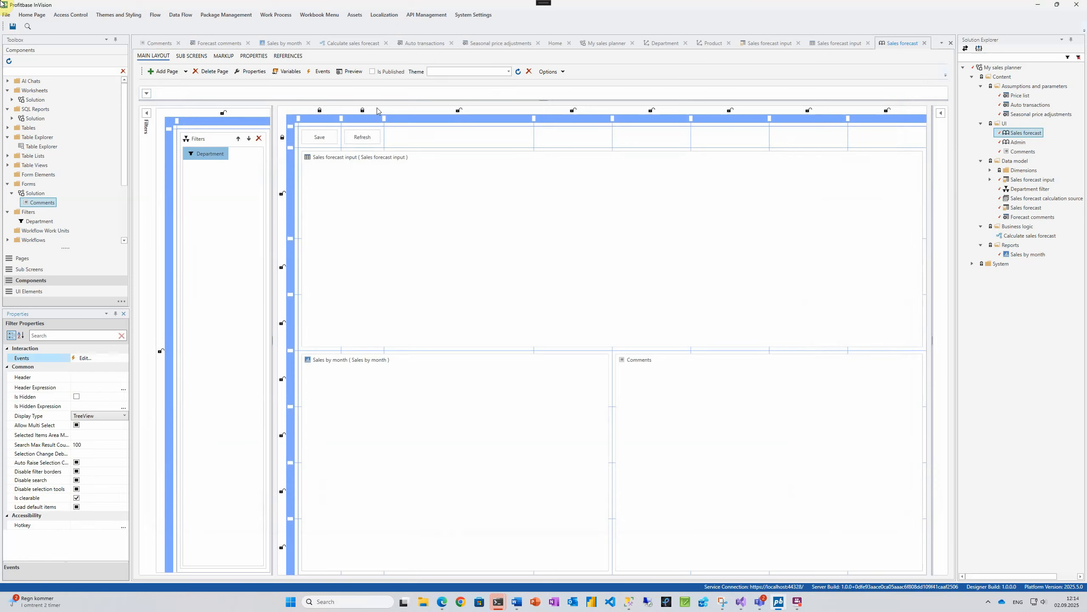
{"action": "left_click", "coordinate": [320, 71]}
{"action": "left_click", "coordinate": [188, 143]}
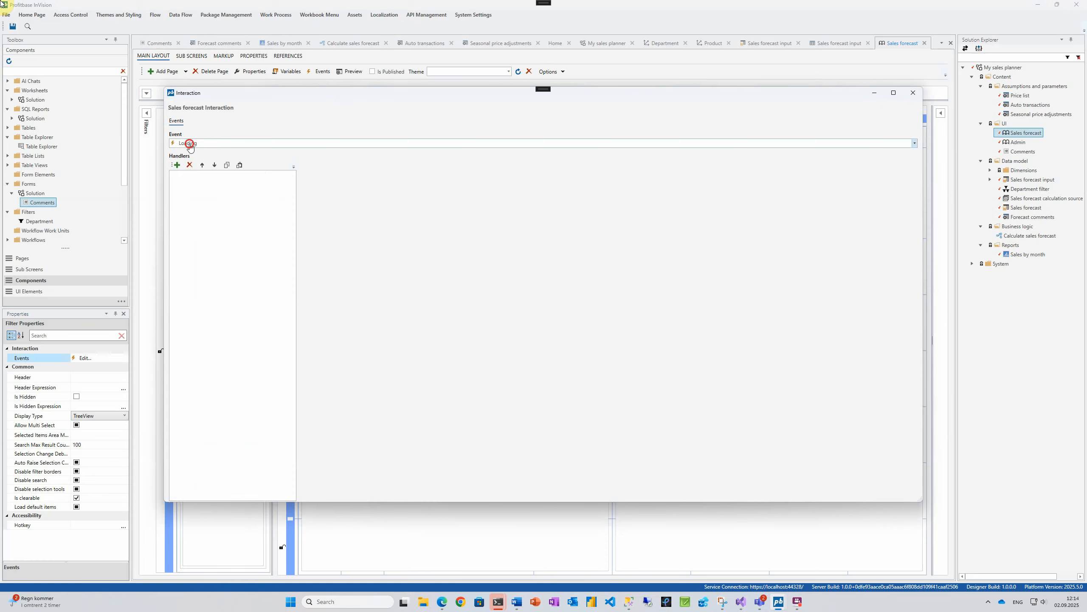
{"action": "left_click", "coordinate": [189, 164]}
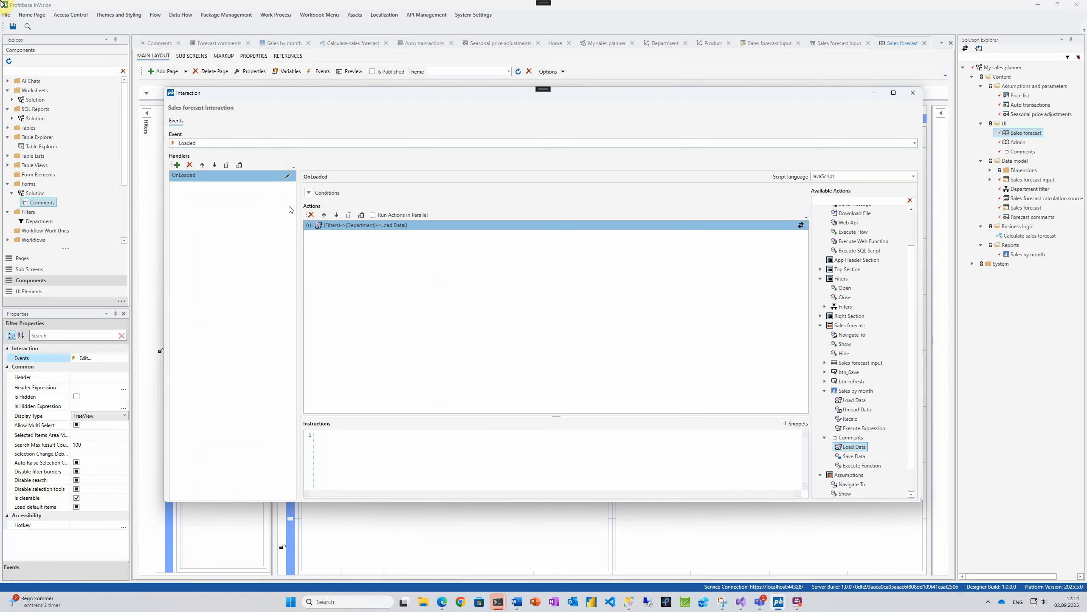
{"action": "left_click_drag", "start_coordinate": [856, 446], "coordinate": [605, 336]}
{"action": "left_click", "coordinate": [442, 442]}
{"action": "type", "text": "Set"}
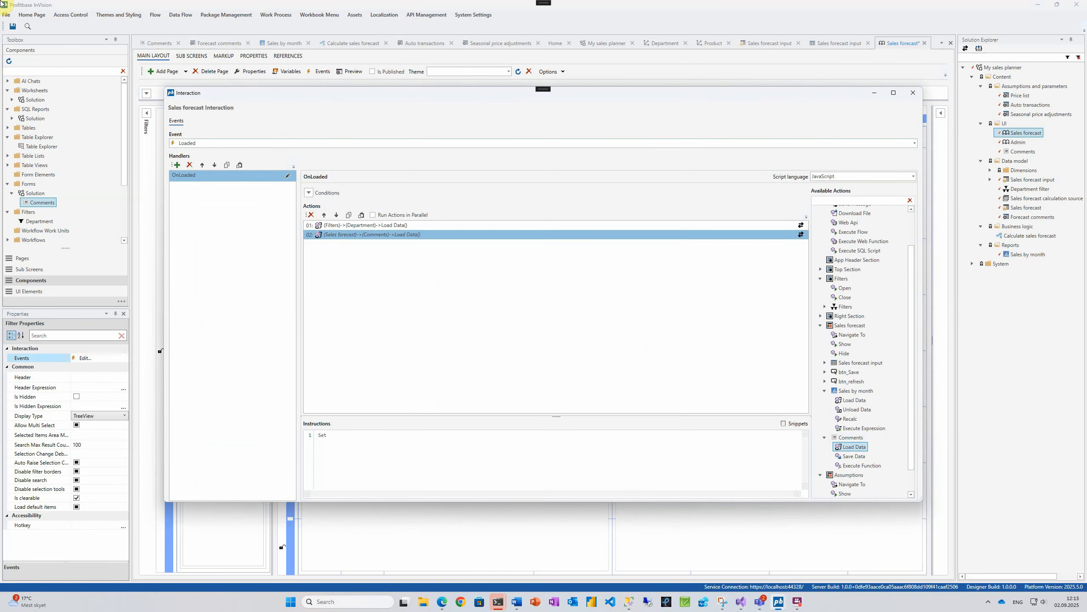
{"action": "type", "text": "ParamValue(\"@DepartmentID\", \"\");"}
{"action": "left_click", "coordinate": [914, 93]}
{"action": "key", "text": "ctrl+s"}
Step: Switch to the browser, reload the Sales forecast workbook and select the North department under Hypotesia
{"action": "key", "text": "alt+Tab"}
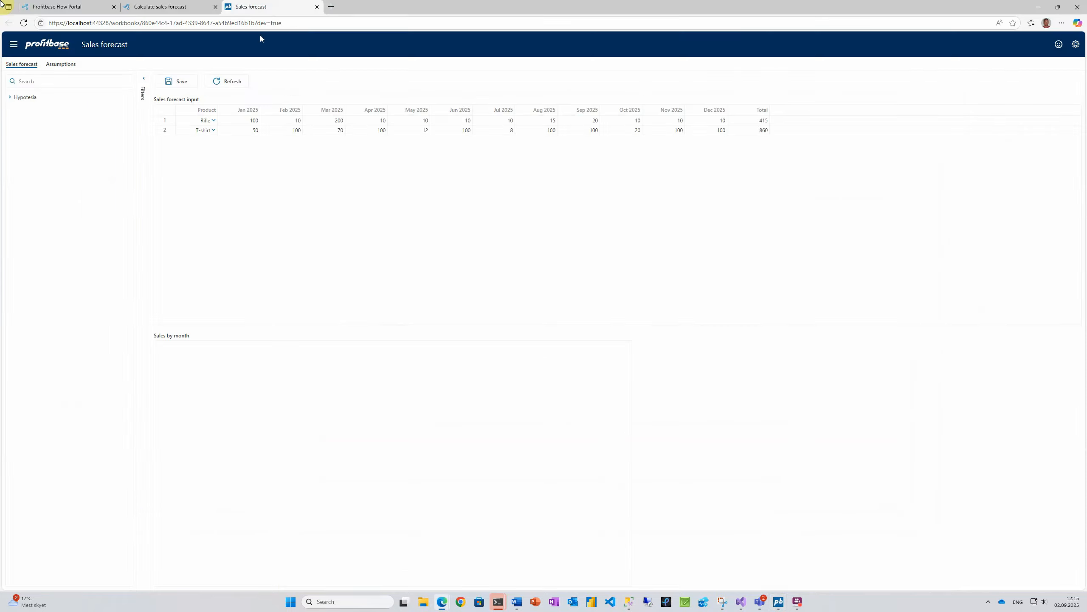
{"action": "left_click", "coordinate": [23, 23]}
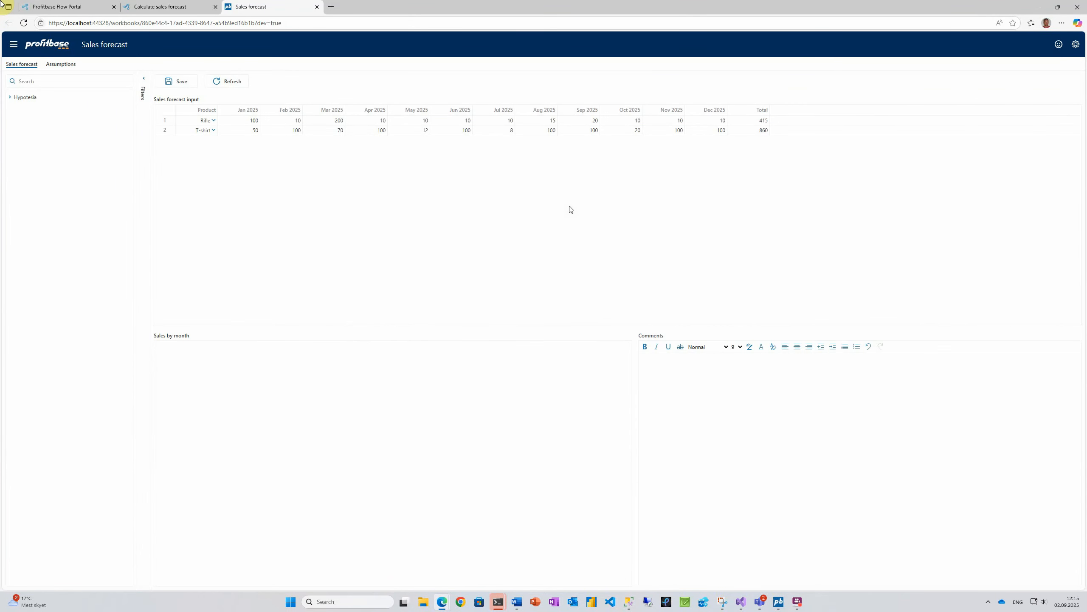
{"action": "left_click", "coordinate": [9, 98]}
{"action": "left_click", "coordinate": [26, 110]}
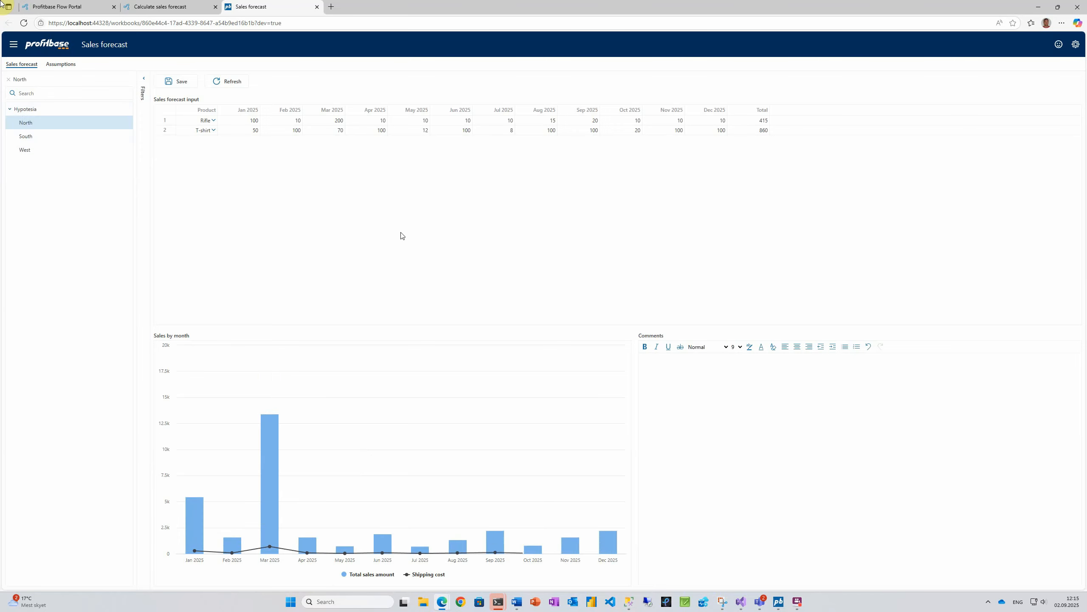
Step: Enter the comment "Looks good!" for North, followed by a second line "Set April to 20 rifles because of ad campaign."
{"action": "left_click", "coordinate": [663, 359]}
{"action": "type", "text": "Looks good!"}
{"action": "key", "text": "Return"}
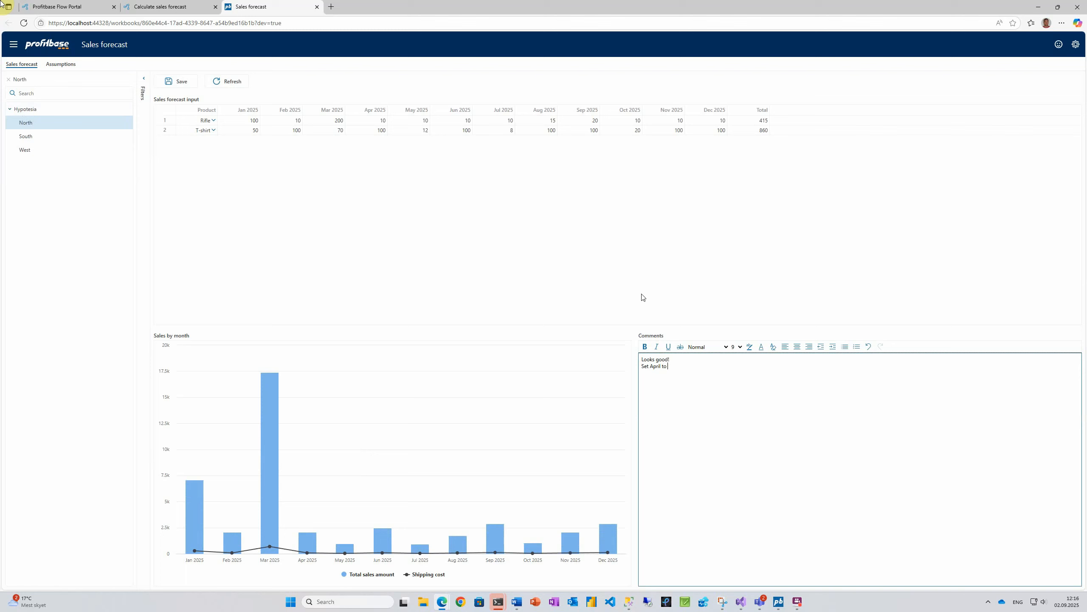
{"action": "type", "text": "Set April to 20 rifles because of ad campaign."}
Step: Set the Rifle quantity for Apr 2025 to 20 in the Sales forecast input
{"action": "left_click", "coordinate": [377, 121]}
{"action": "type", "text": "20"}
{"action": "key", "text": "Tab"}
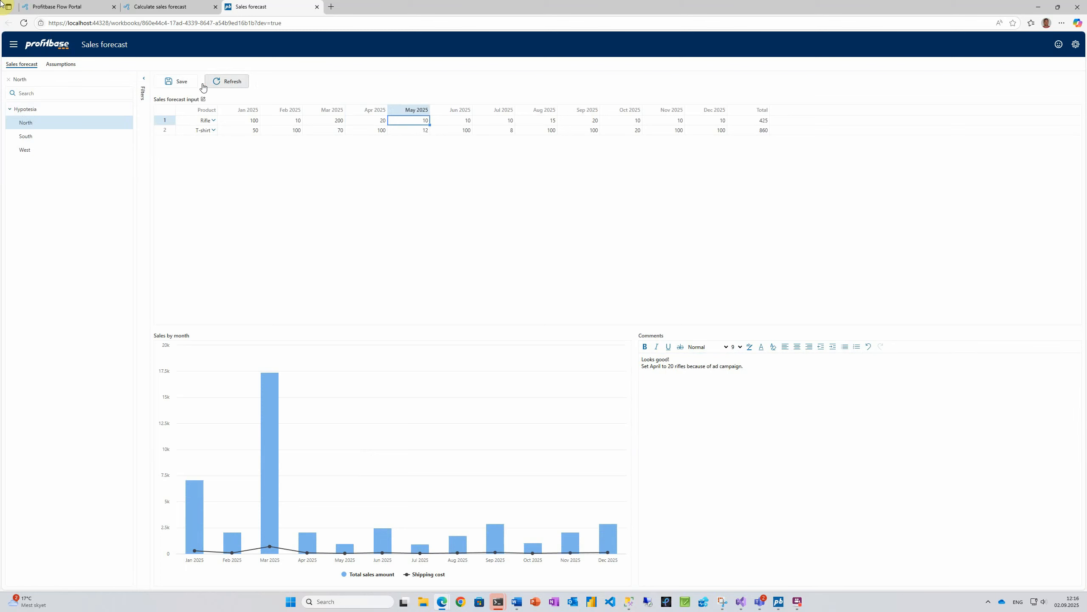
Step: Save the forecast and comments, and check the per-department storage by switching to South and back to North
{"action": "left_click", "coordinate": [188, 81]}
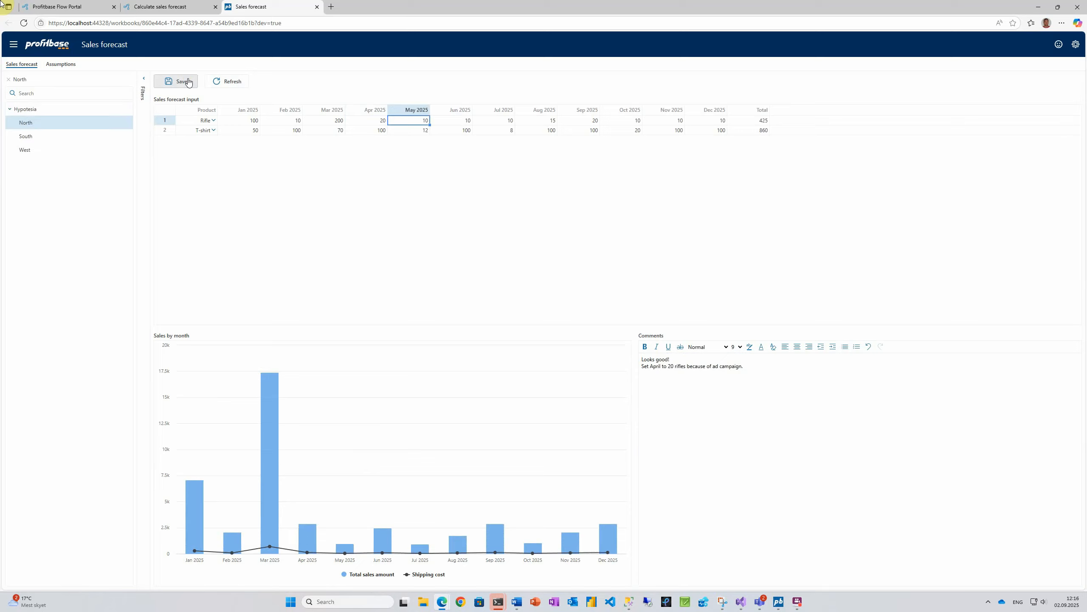
{"action": "left_click", "coordinate": [53, 136]}
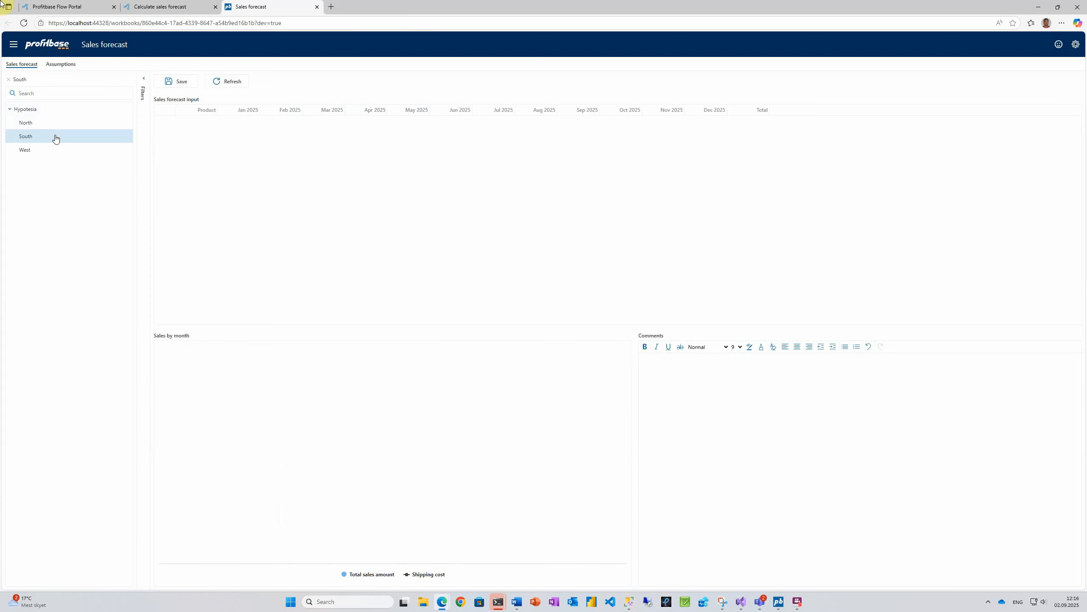
{"action": "left_click", "coordinate": [53, 121]}
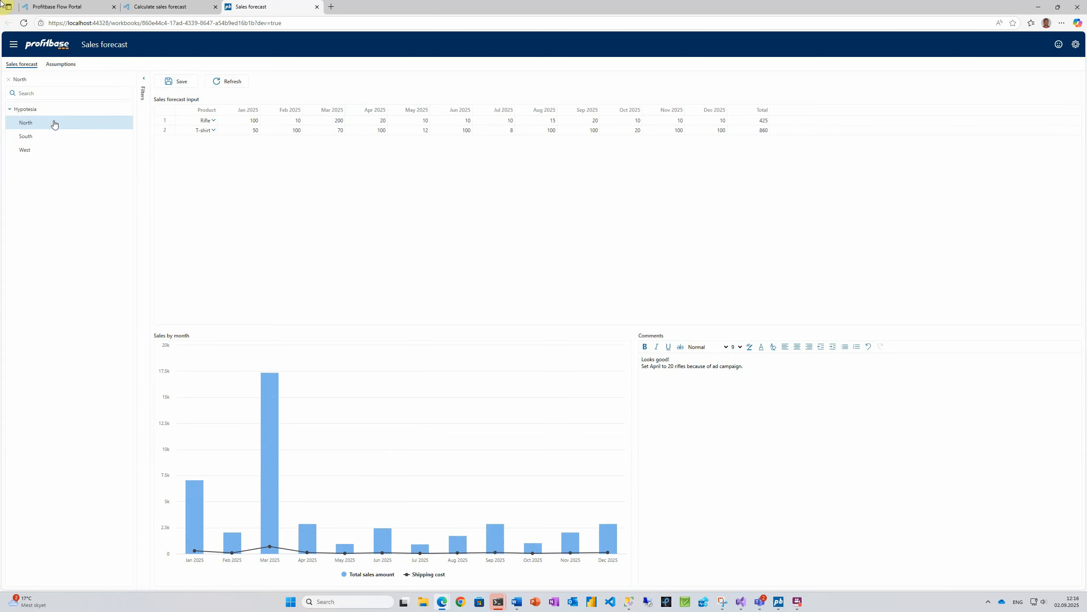